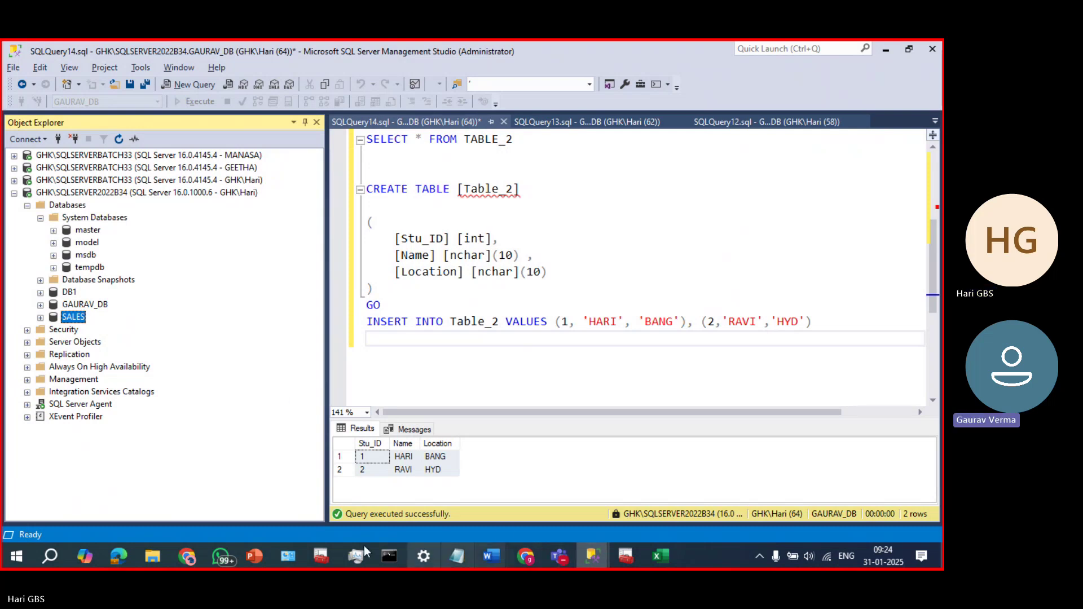
- Switch to the PowerPoint deck 03-DATABASES & Data File Architecture and select the "data and log files on separate disks" text on the Files slide
left_click(254, 556)
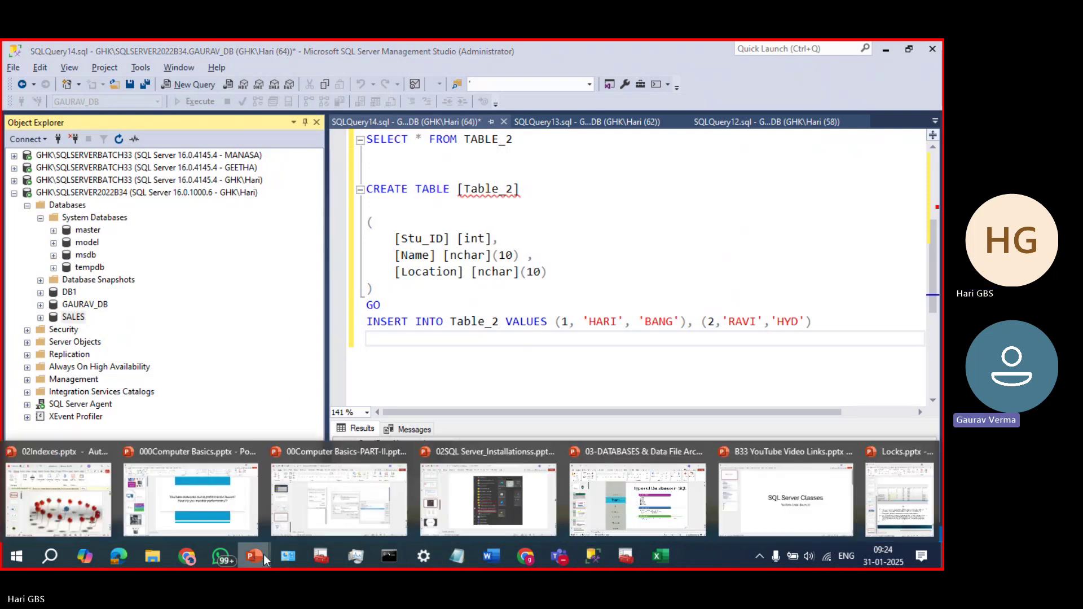
left_click(637, 505)
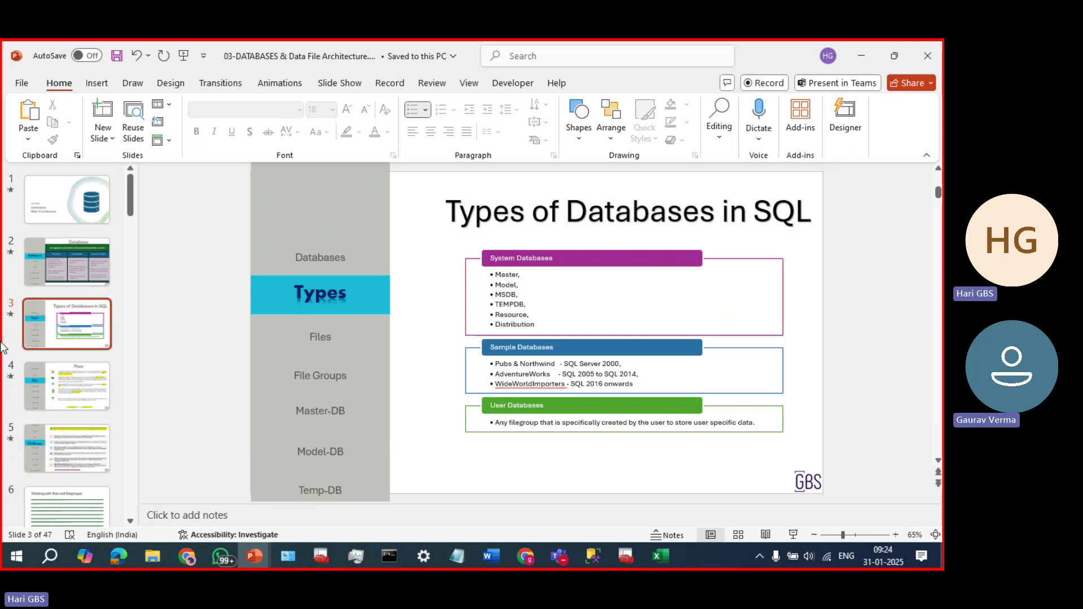
left_click(58, 390)
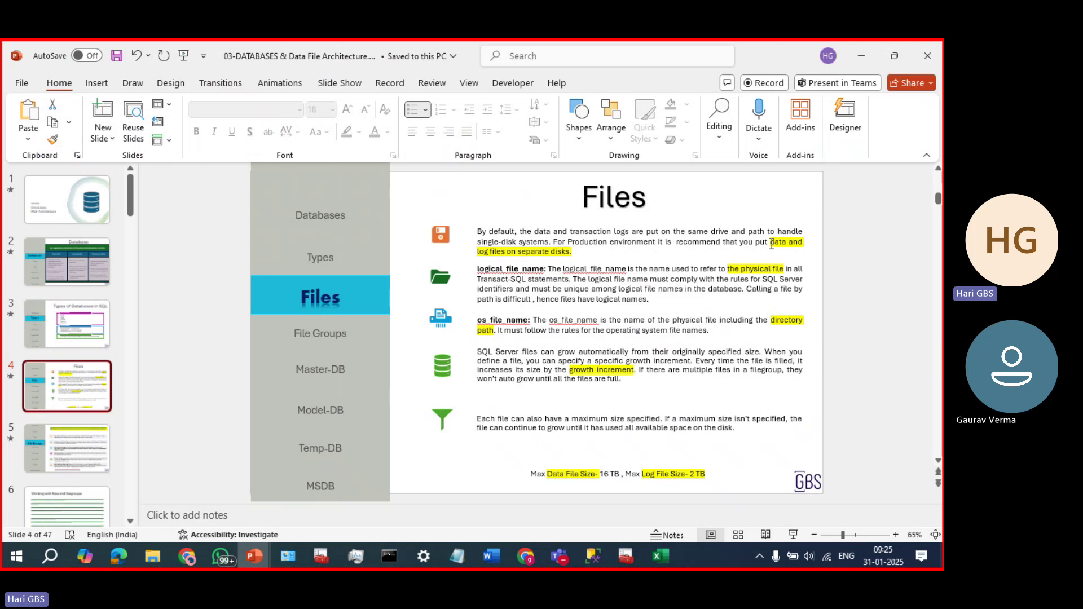
left_click_drag(771, 244, 631, 255)
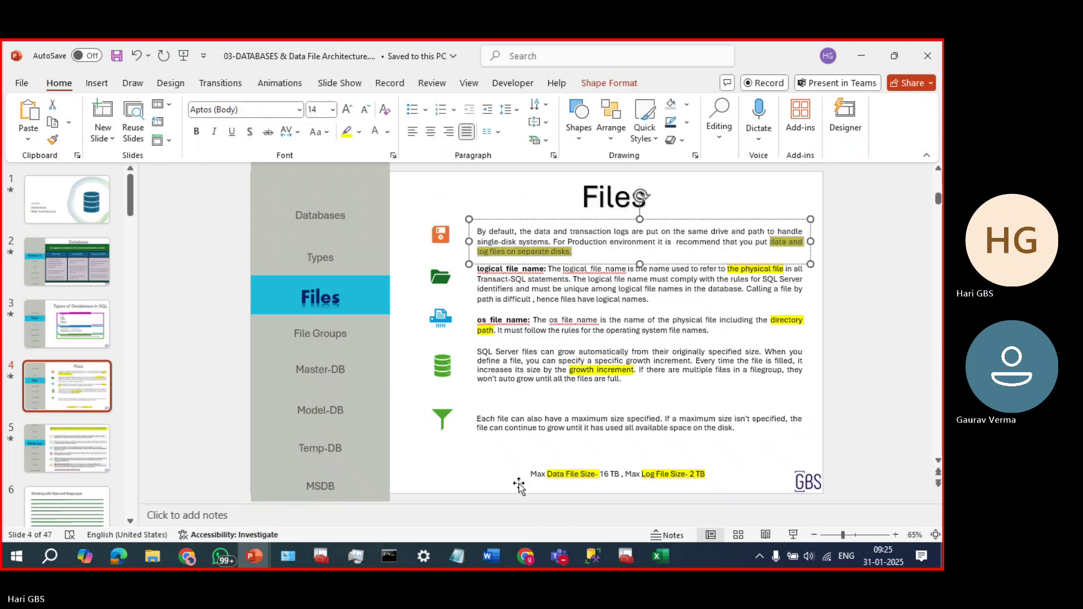
- Switch to the GAURAV_DB properties in SQL Server Management Studio, remove the secondary data file 2ndData, and apply the change
left_click(591, 556)
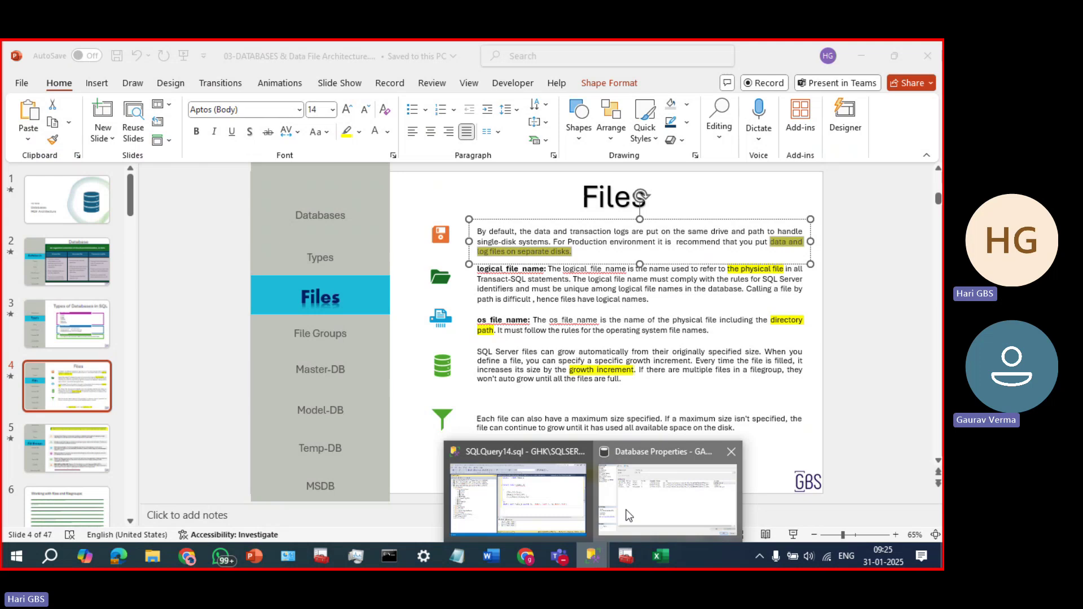
left_click(668, 496)
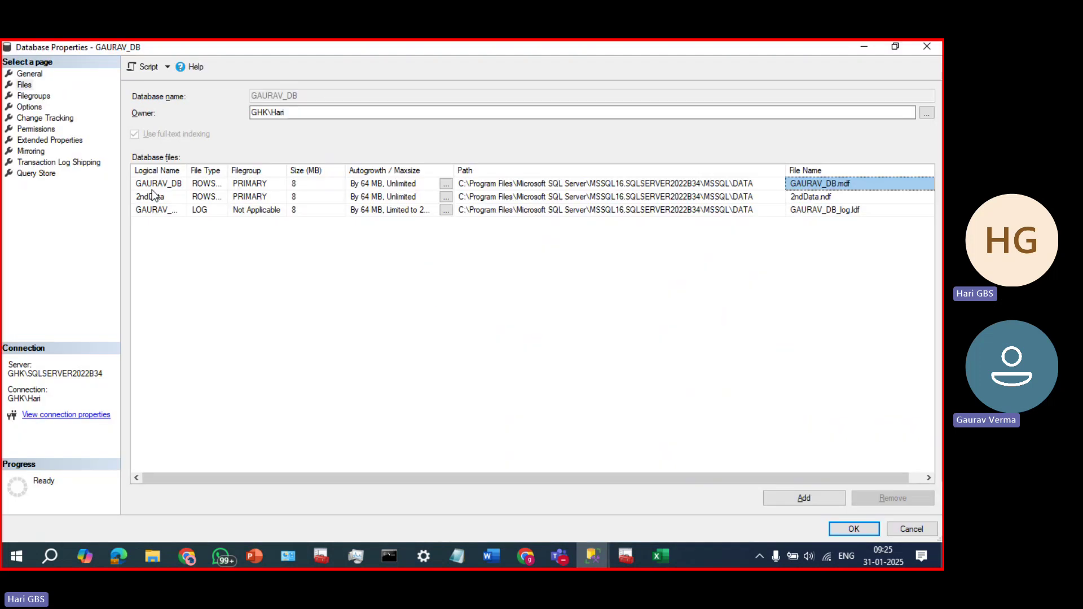
left_click(180, 198)
left_click(238, 202)
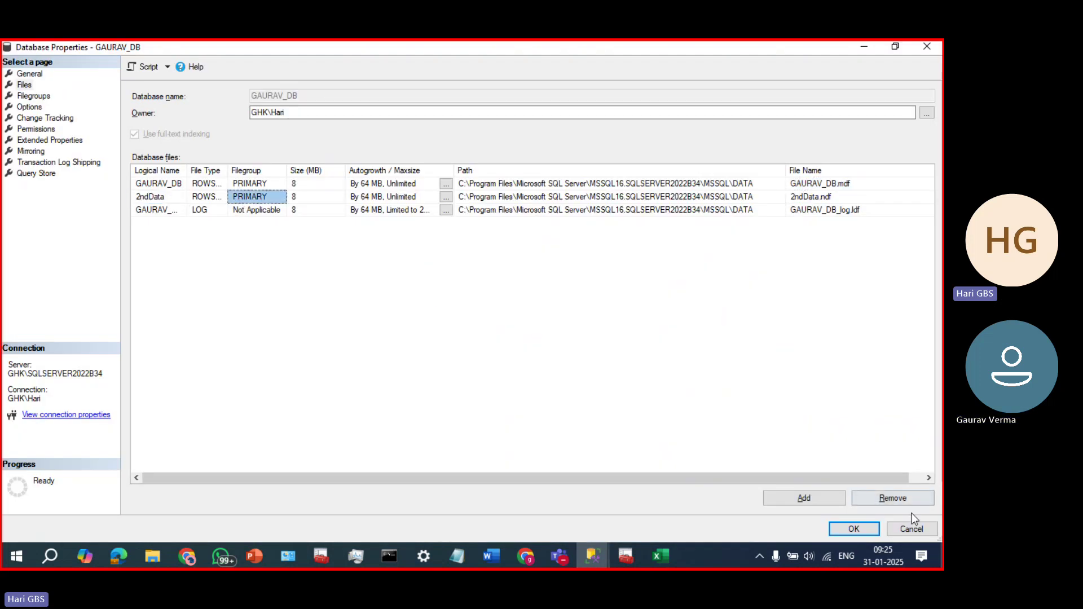
left_click(891, 499)
left_click(831, 528)
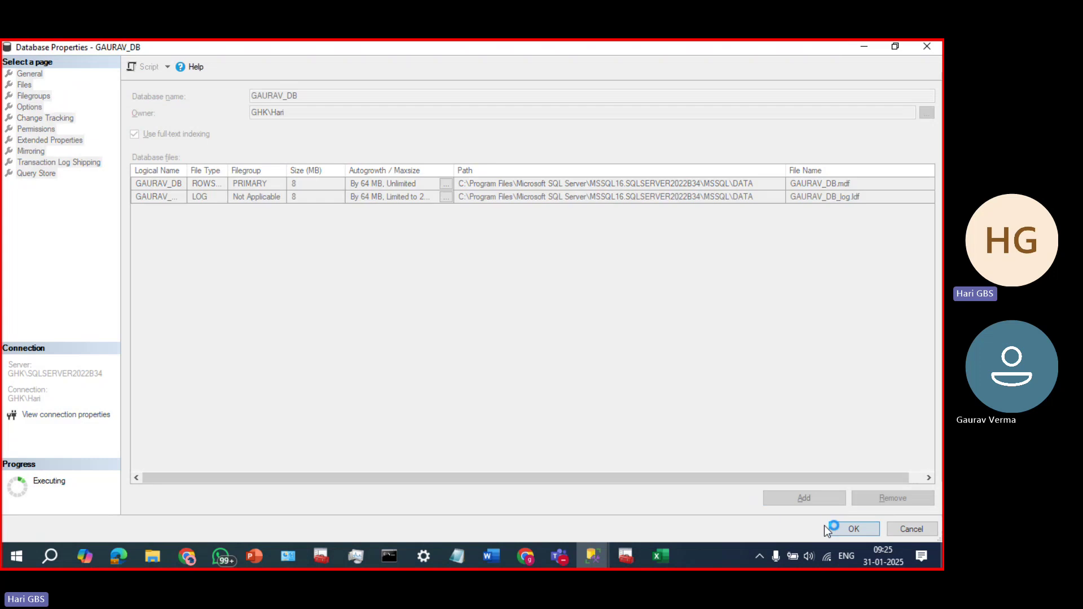
- Reopen the GAURAV_DB database properties from Management Studio with the Files page shown in a maximized window
key("alt+Tab")
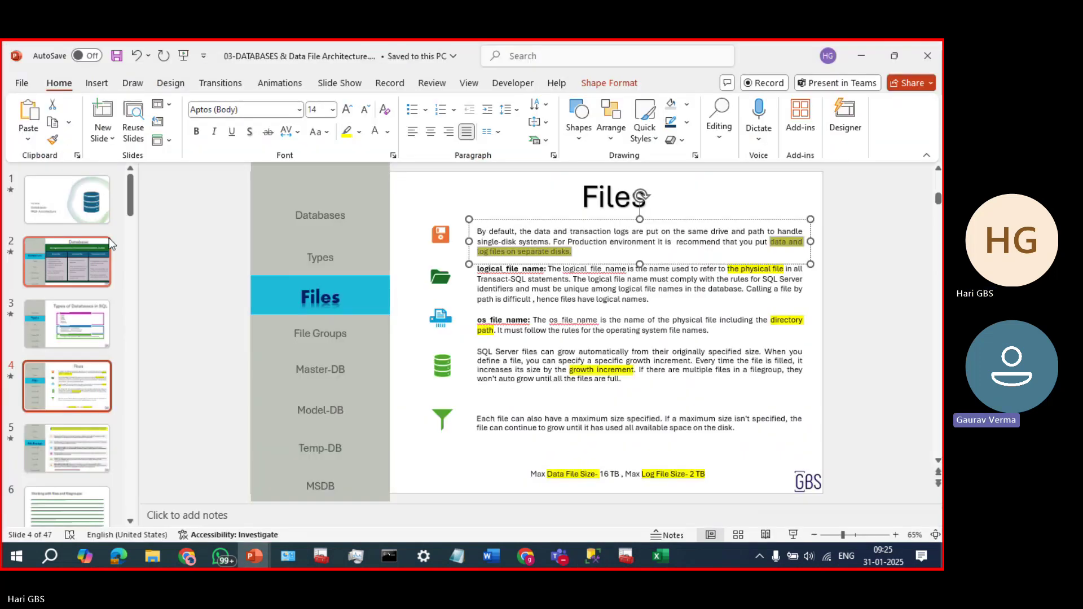
left_click(593, 556)
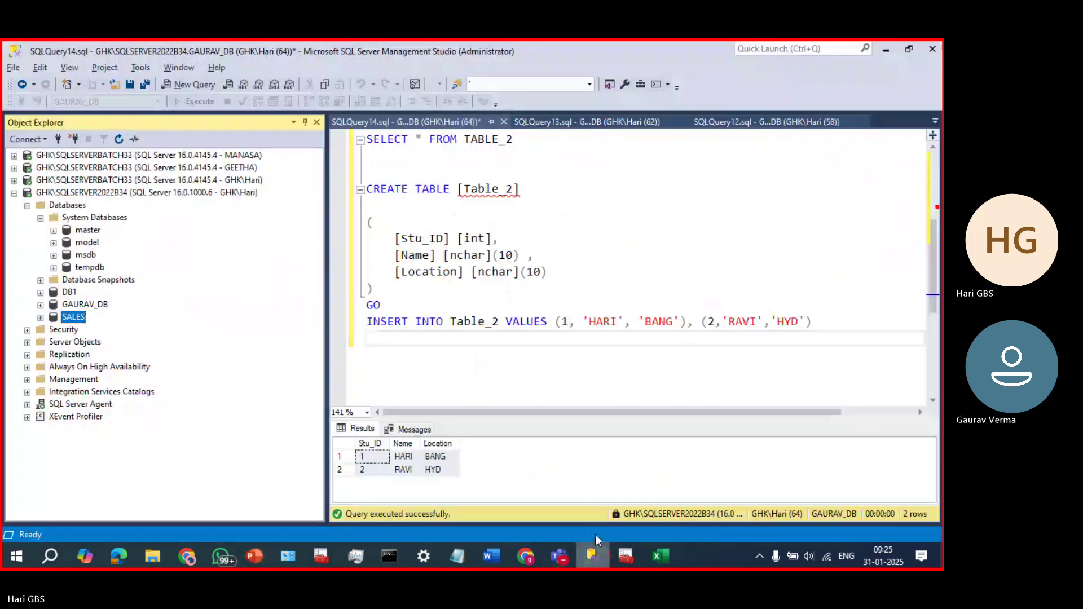
right_click(73, 304)
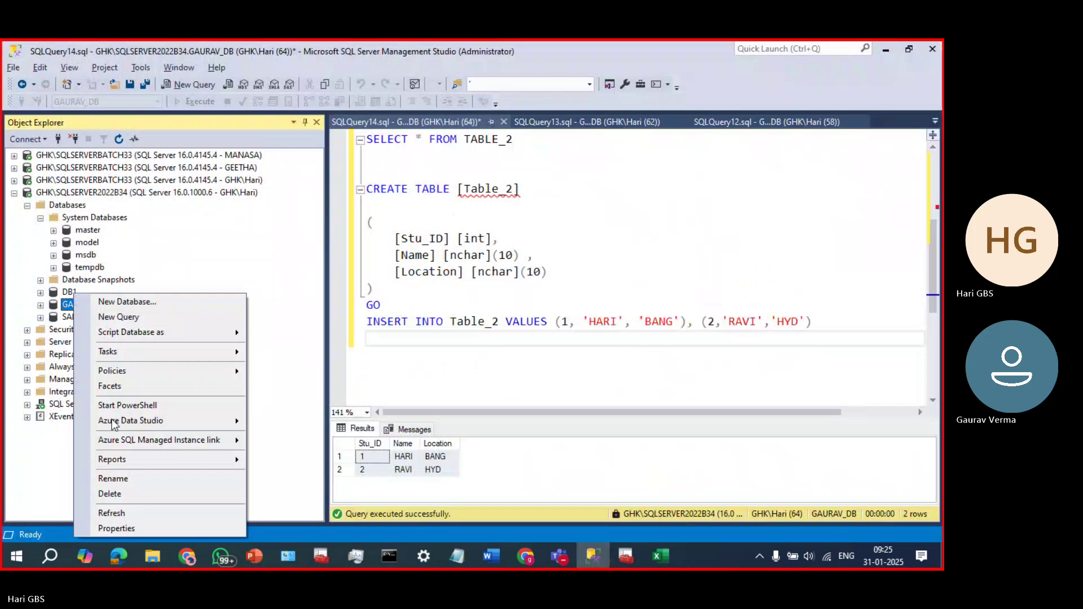
left_click(116, 528)
left_click(257, 111)
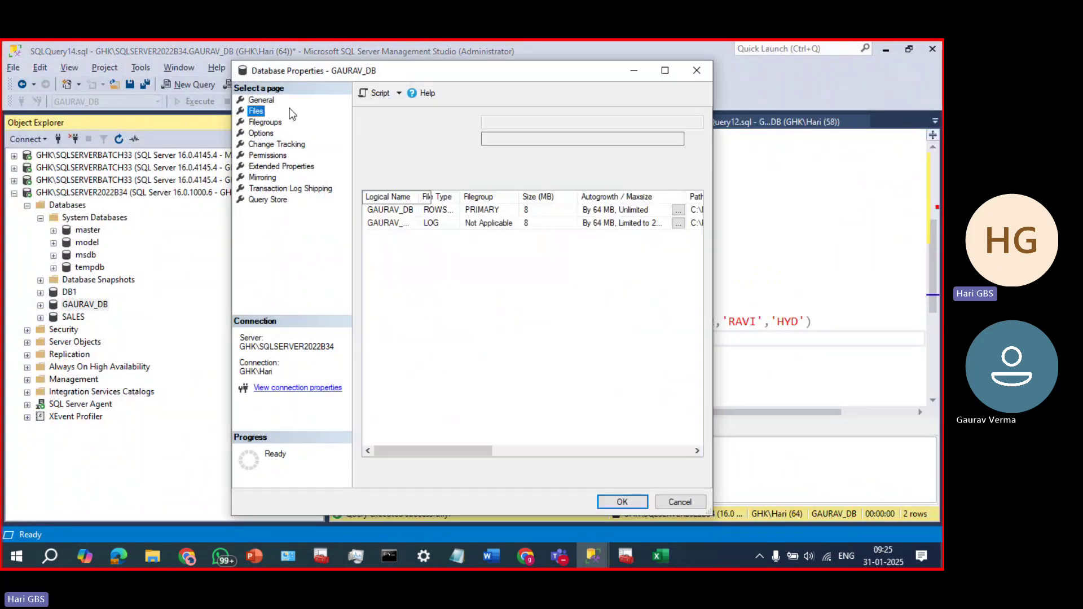
left_click(670, 71)
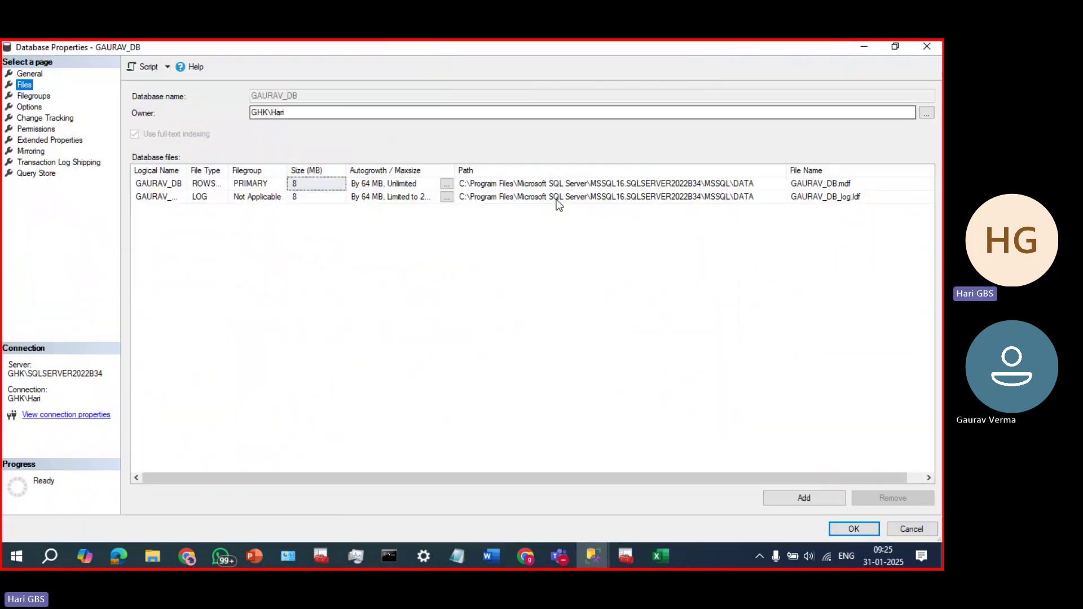
- Compare the storage paths of the data and log files, and widen the Logical Name column to fit its contents
left_click(503, 186)
left_click(499, 198)
left_click(492, 185)
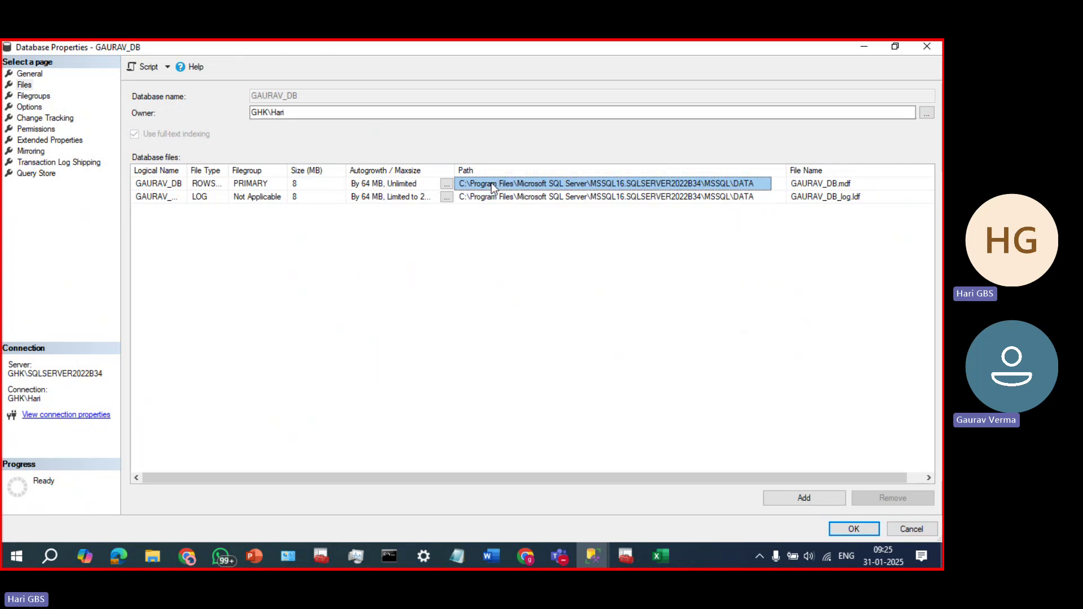
left_click(494, 198)
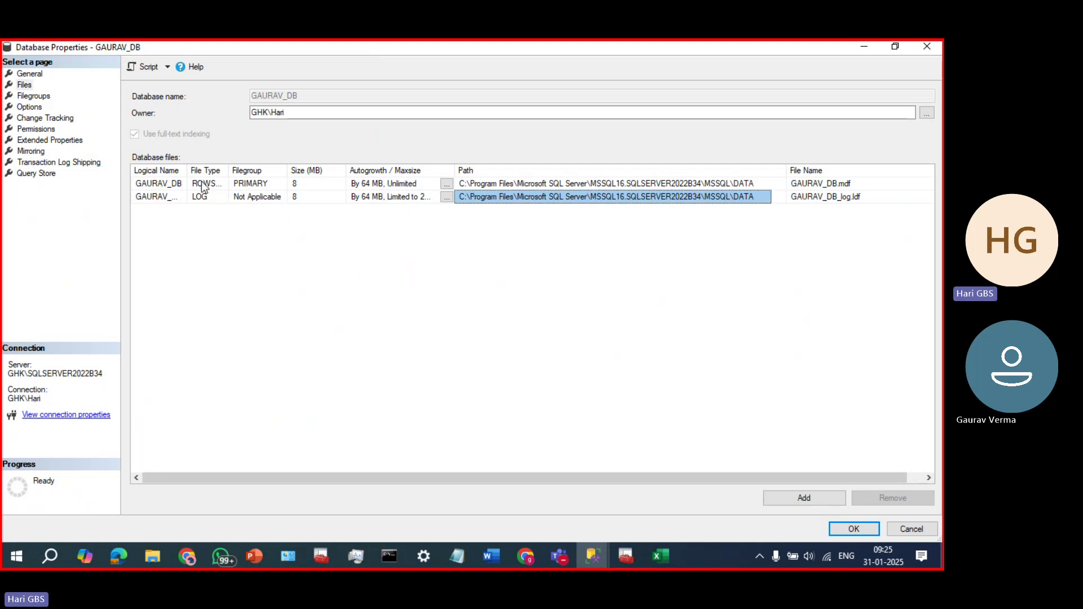
double_click(189, 170)
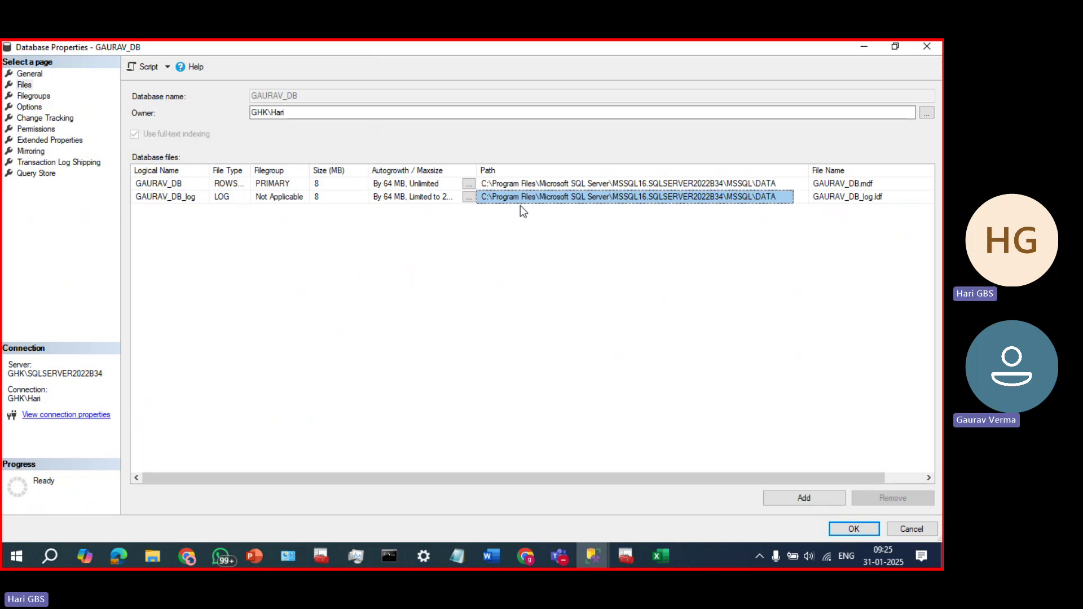
- Look at the Local Disk (C:) and pCloud Drive (P:) under This PC in File Explorer, and minimize the window
key("super+e")
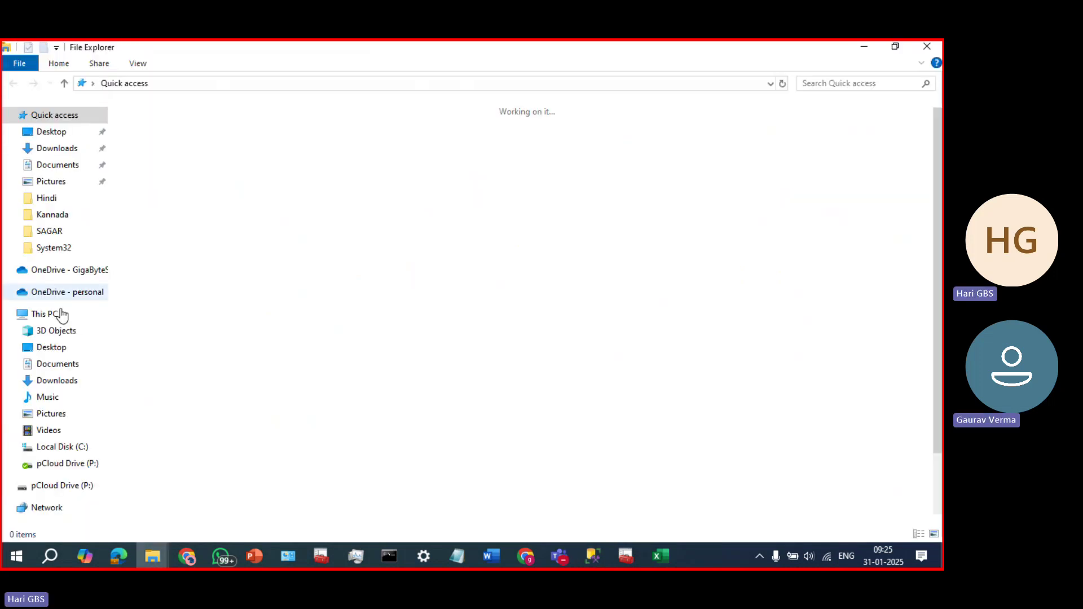
left_click(56, 314)
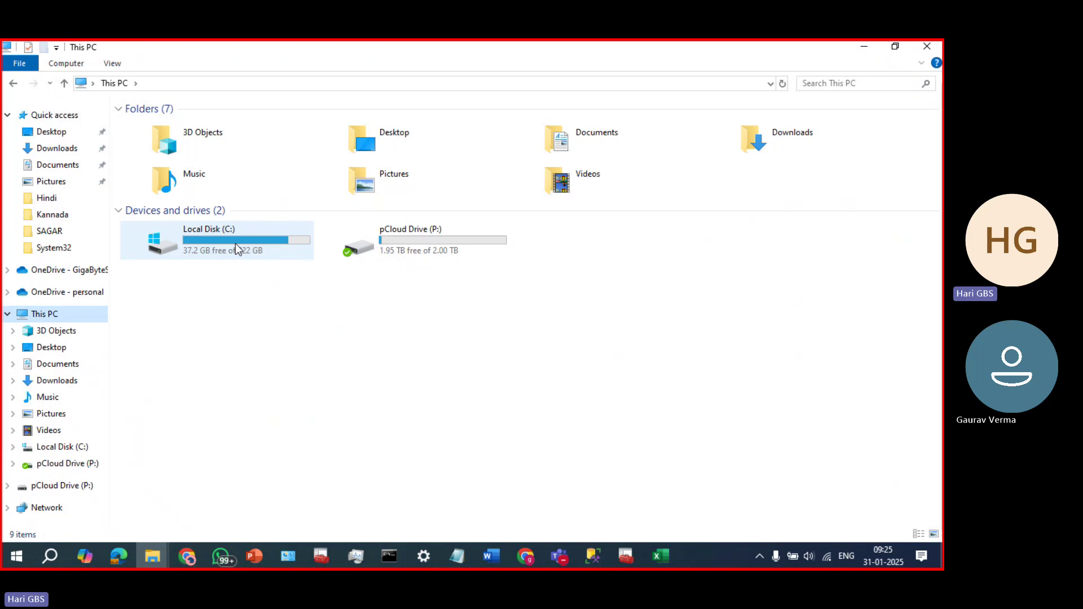
left_click(235, 243)
left_click(472, 234)
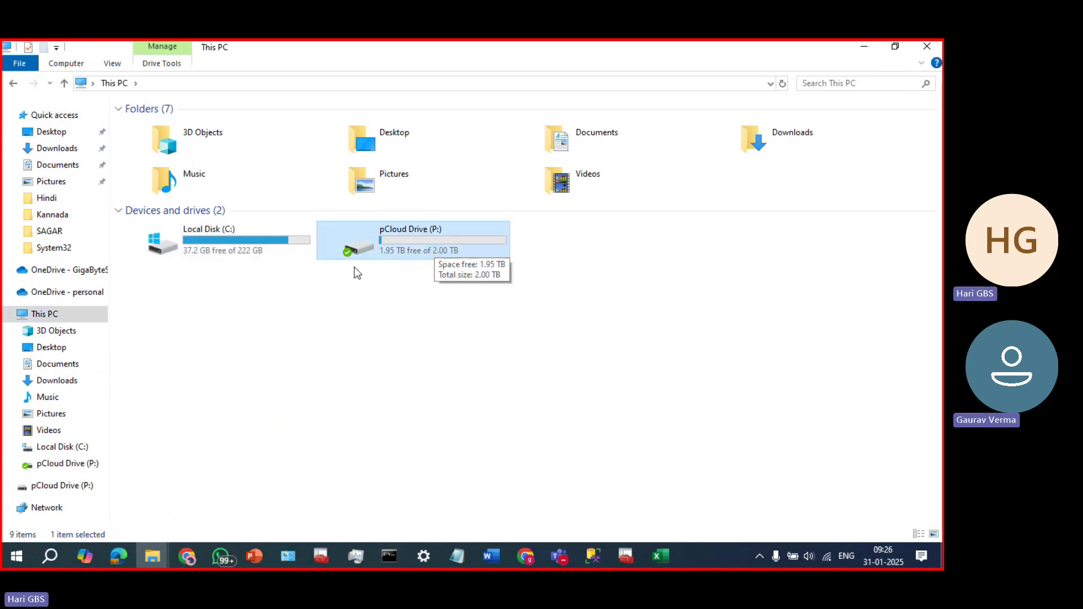
left_click(273, 257)
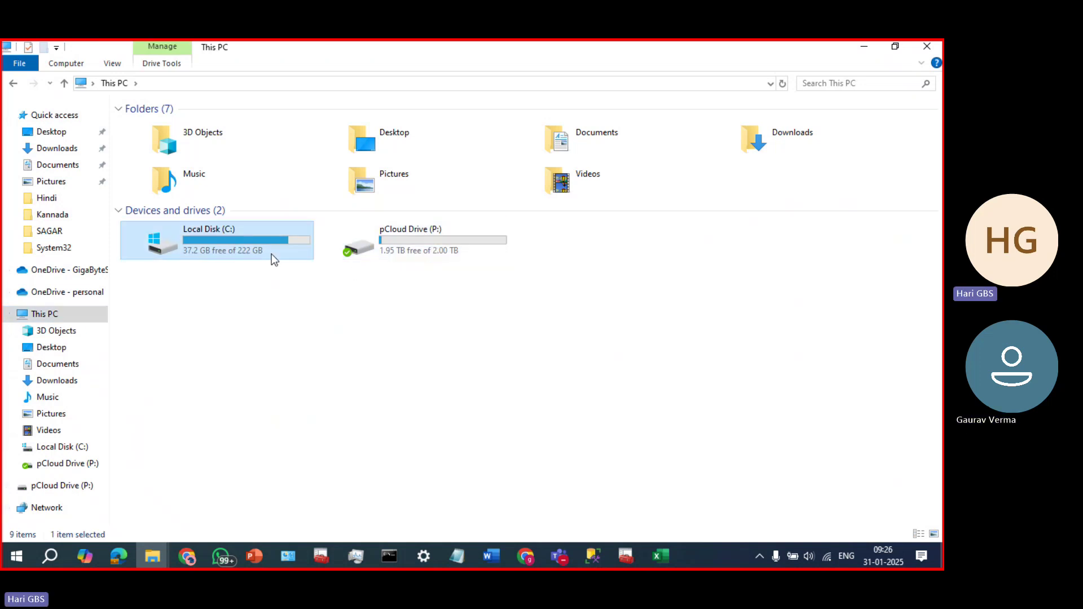
left_click(863, 48)
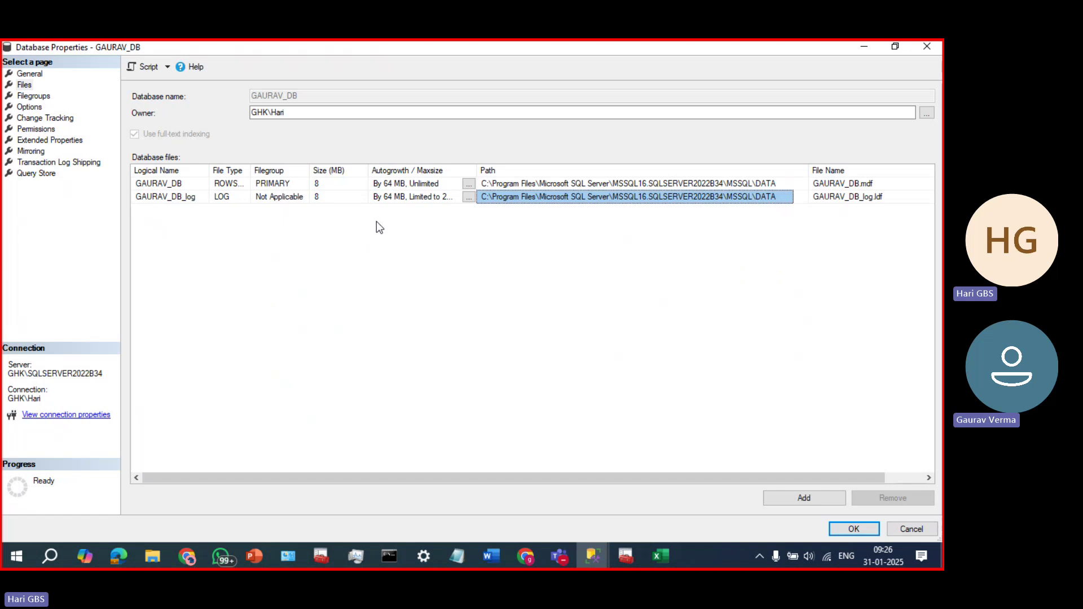
- Match the logical names of the GAURAV_DB data and log files with their storage paths
left_click(581, 185)
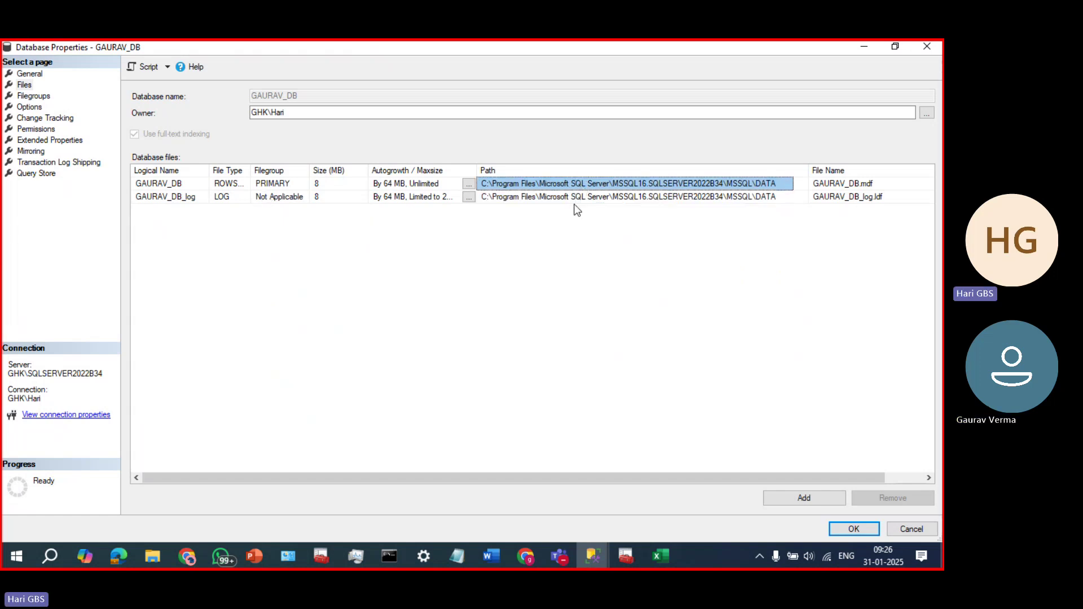
left_click(190, 184)
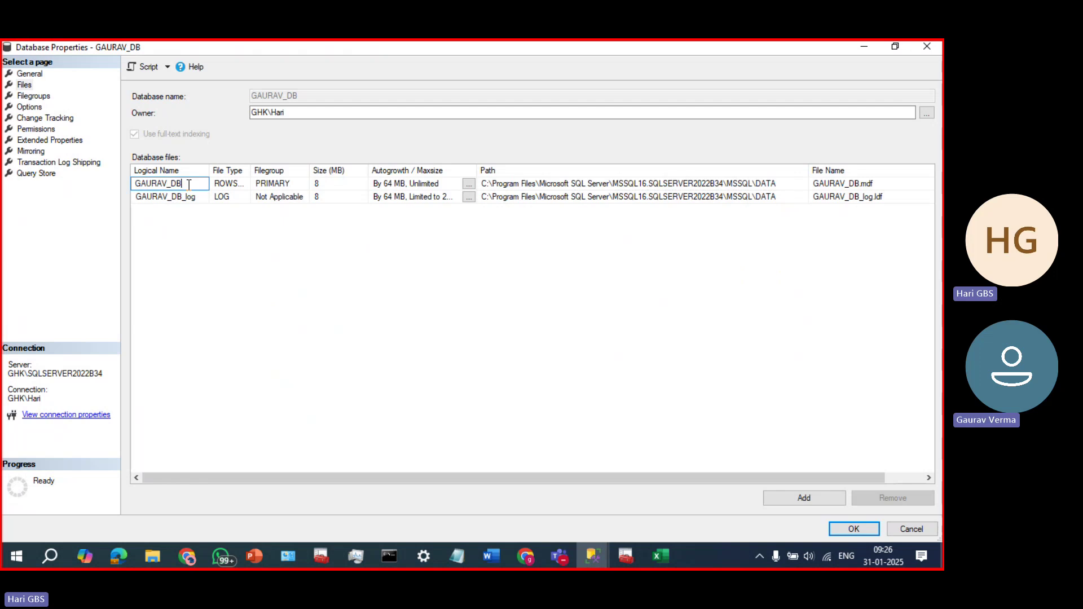
left_click(514, 185)
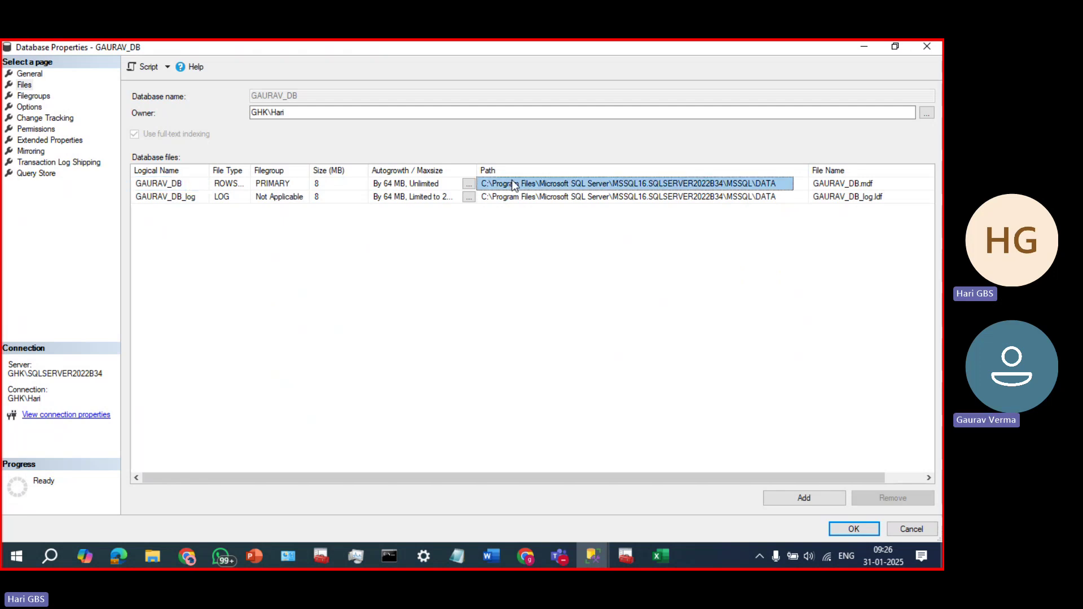
left_click(190, 198)
left_click(606, 203)
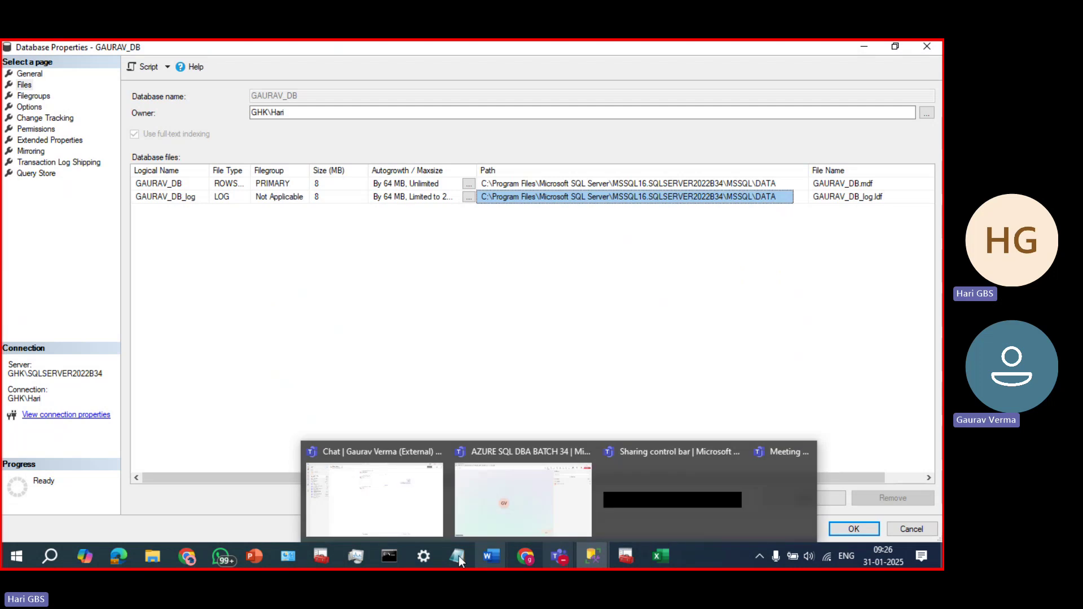
- Switch to the PowerPoint Files slide to review the logical_file_name and os_file_name definitions, and return to the GAURAV_DB properties
left_click(260, 557)
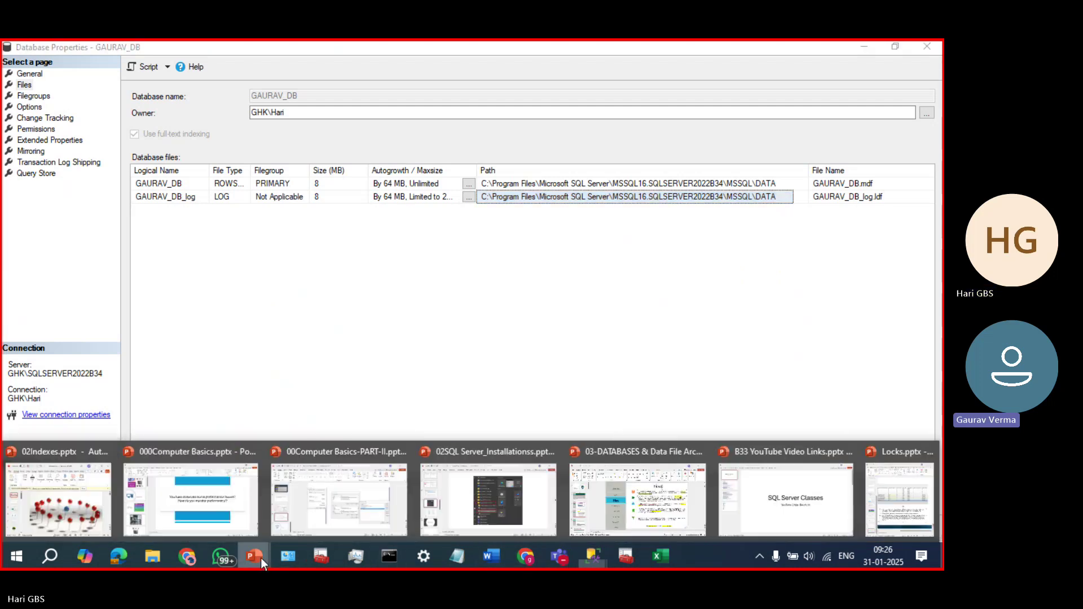
left_click(649, 527)
left_click(655, 449)
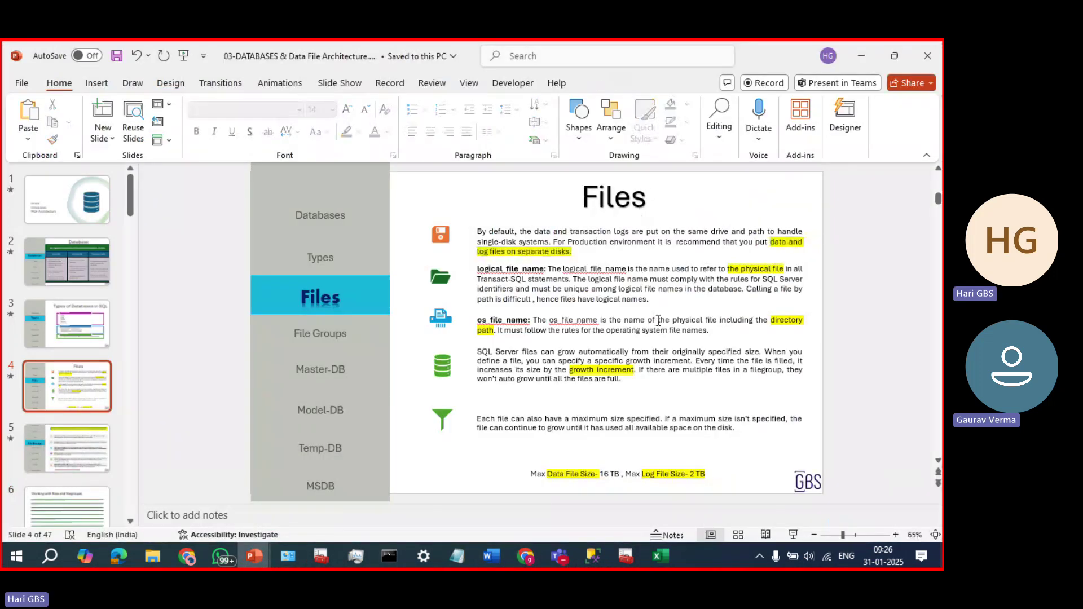
key("alt+Tab")
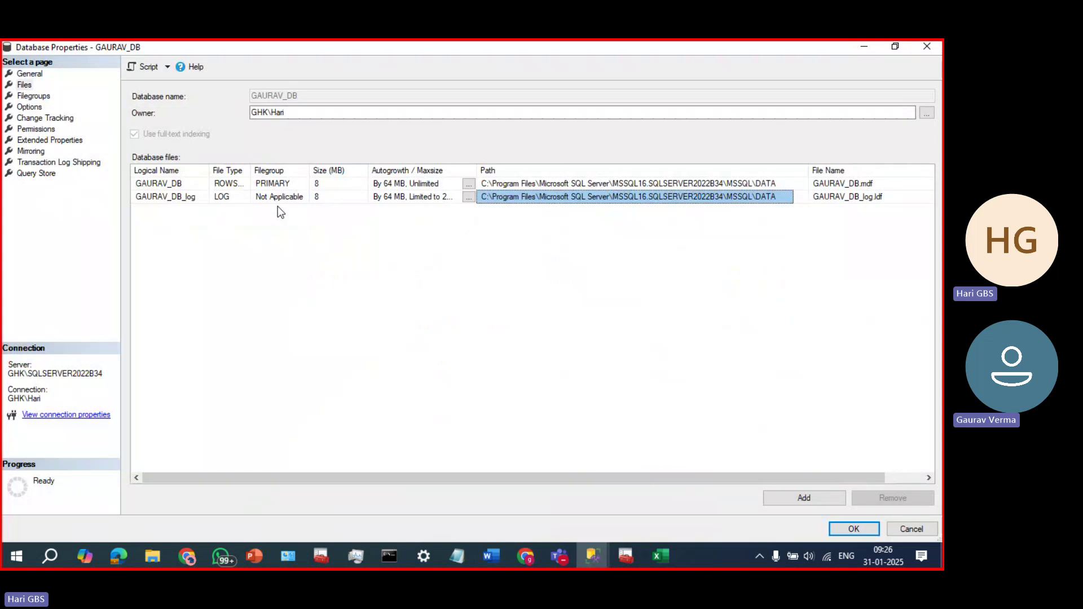
- Examine how the logical names GAURAV_DB and GAURAV_DB_log relate to the physical file names and path
left_click(885, 184)
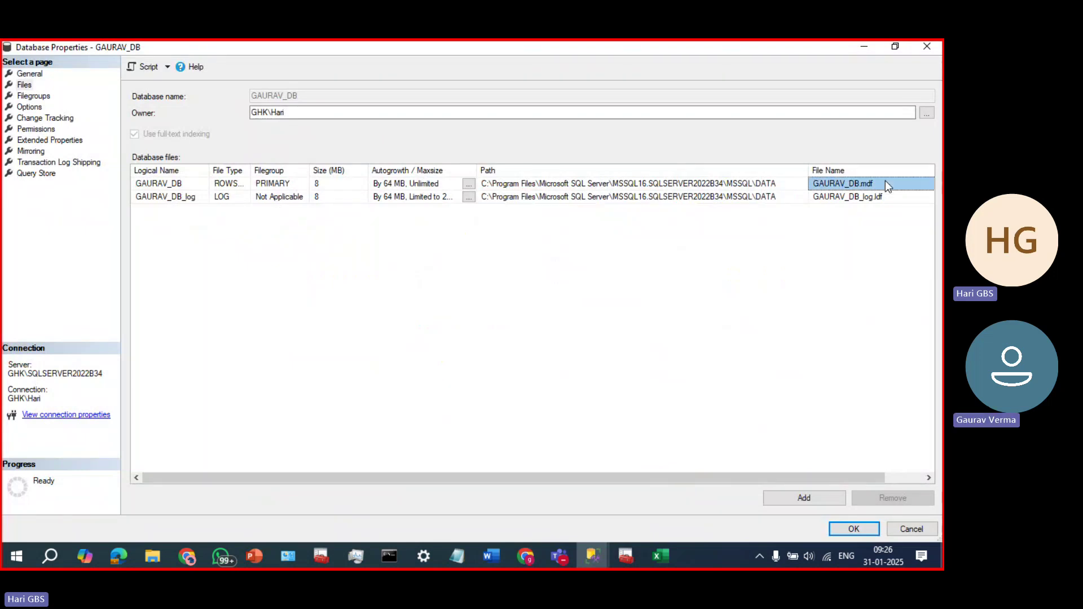
left_click(145, 197)
left_click(175, 183)
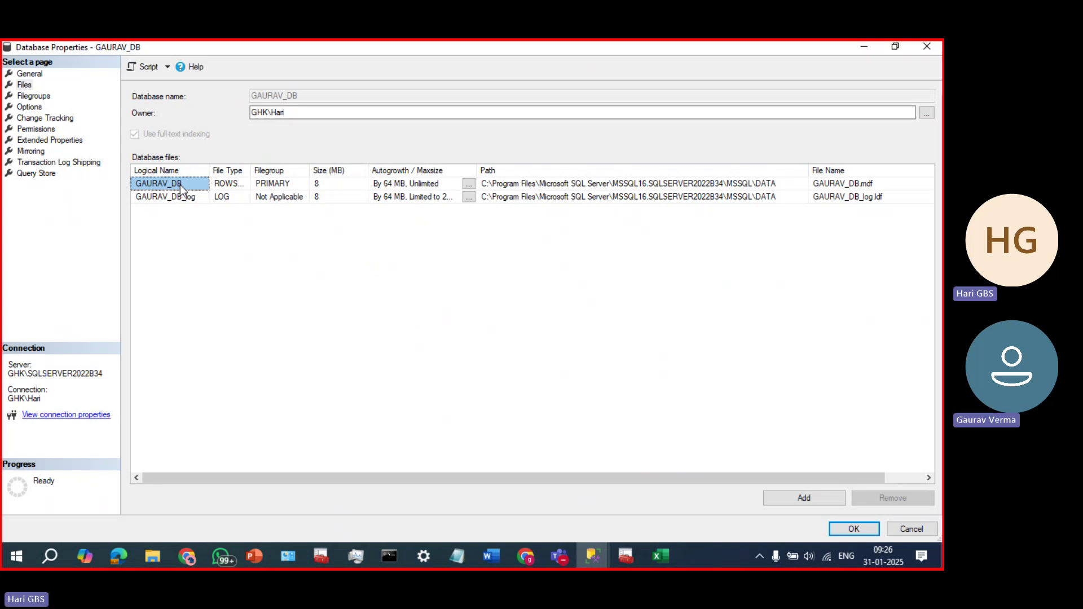
left_click(912, 188)
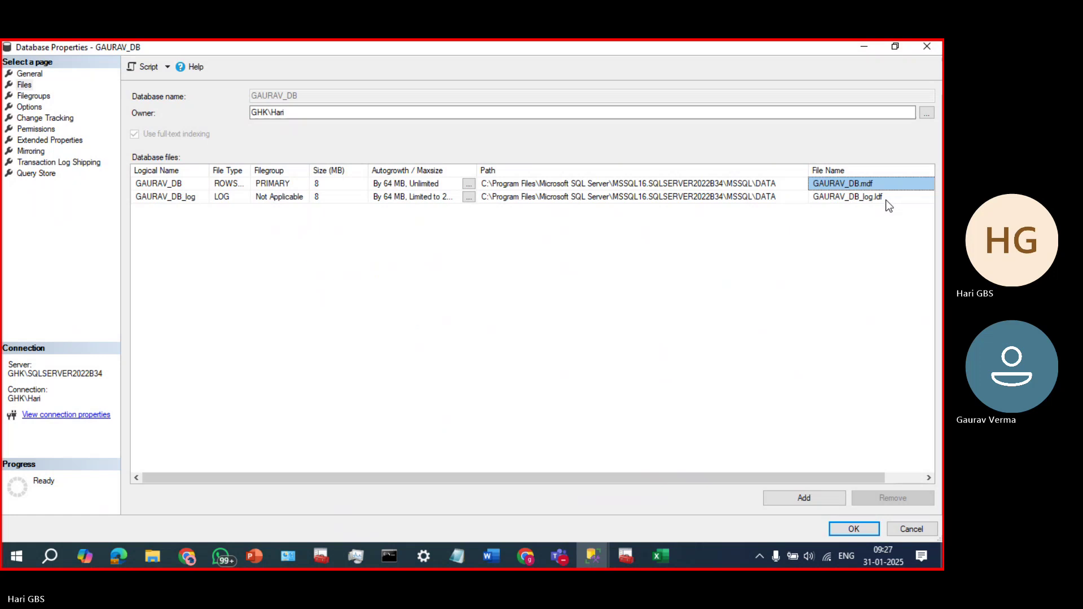
left_click(192, 185)
double_click(192, 185)
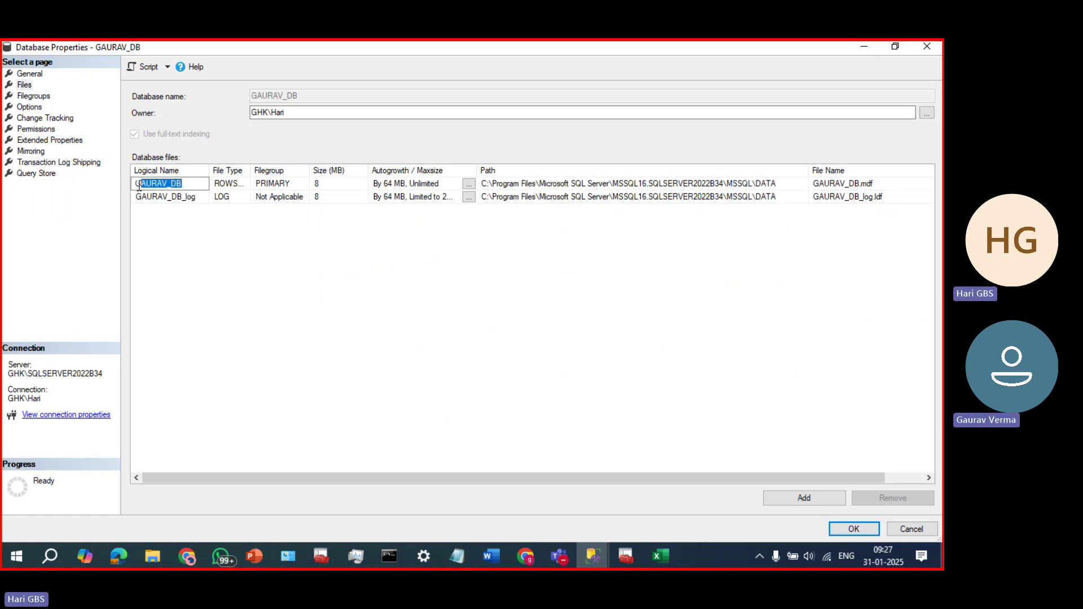
left_click(193, 198)
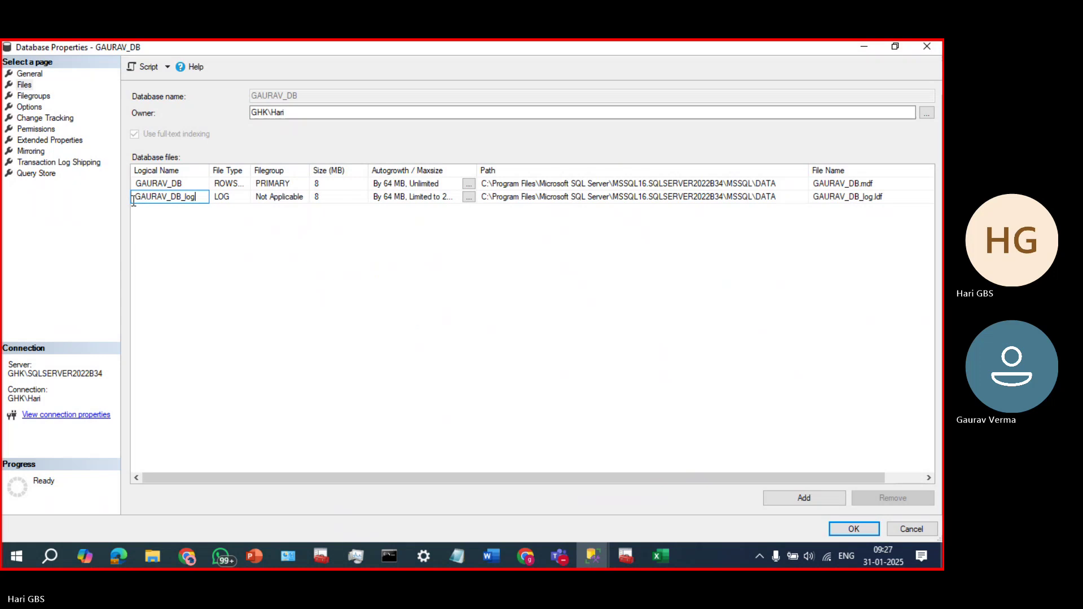
left_click(252, 271)
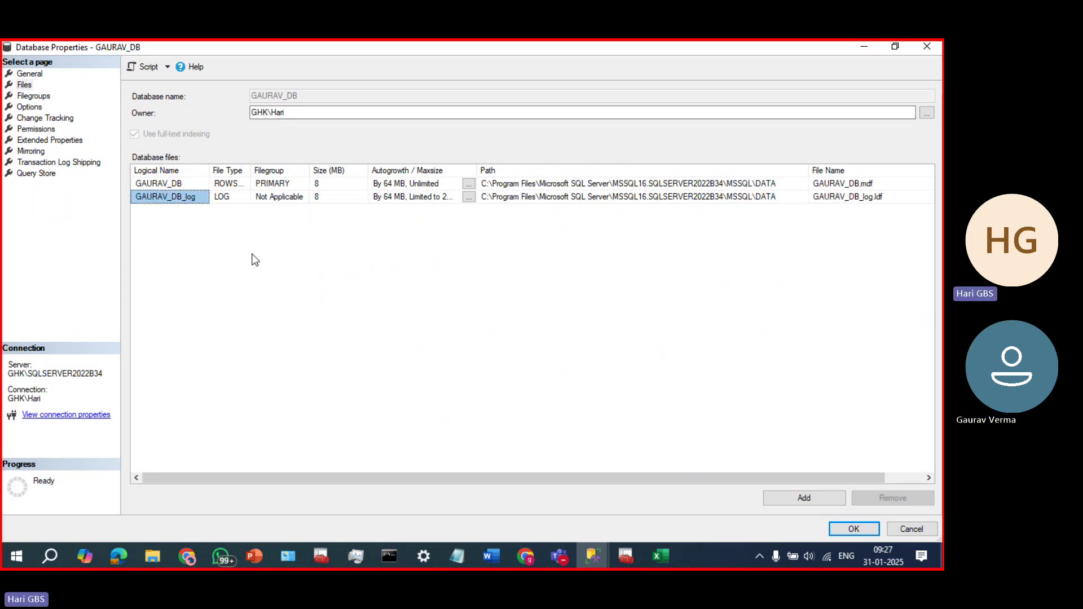
left_click(527, 185)
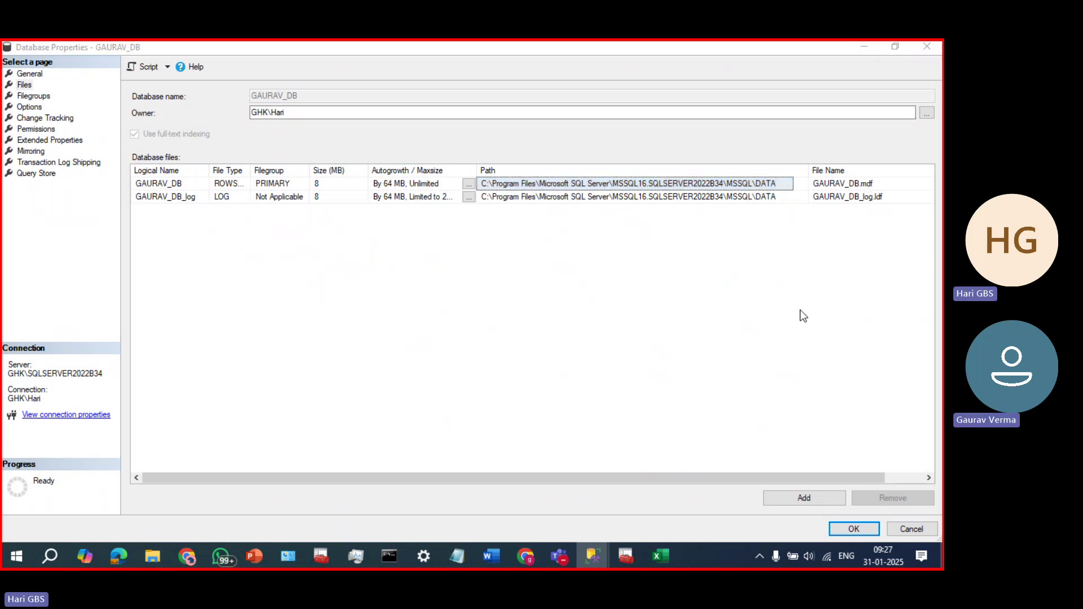
- Start Notepad, widen its window and paste the data file's folder path C:\Program Files\Microsoft SQL Server\MSSQL16.SQLSERVER2022B34\MSSQL\DATA
key("super+r")
type("nto")
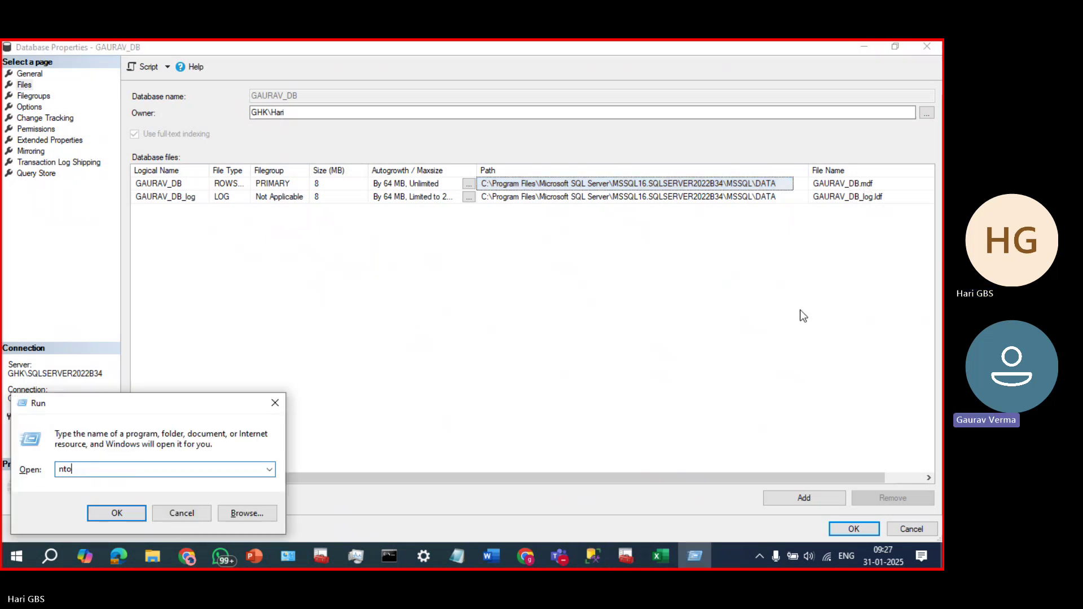
key("BackSpace")
key("BackSpace")
type("otepad")
key("Return")
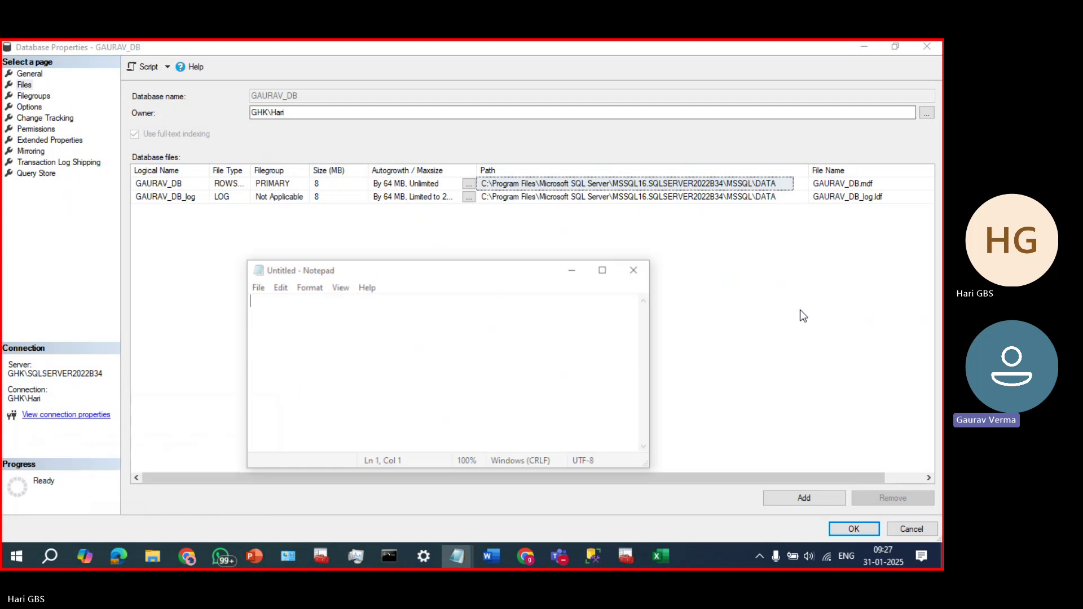
left_click_drag(650, 350, 939, 338)
type("C:\\Program Files\\Microsoft SQL Server\\MSSQL16.SQLSERVER2022B34\\MSSQL\\DATA")
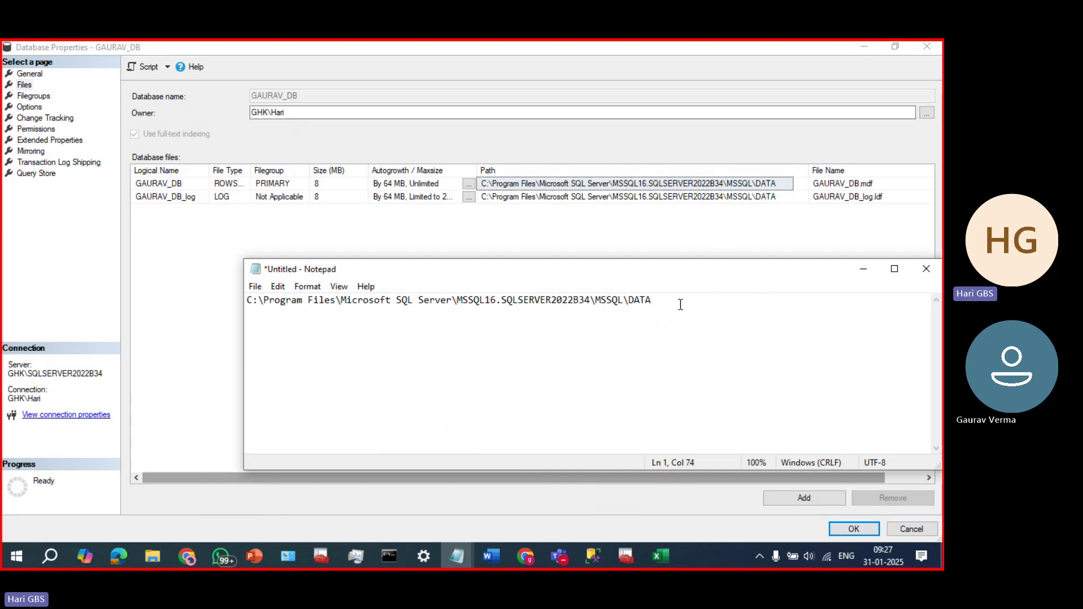
- Append \Gaurav_db.mdf to the folder path in the note to form the full physical file name
left_click_drag(680, 303, 244, 319)
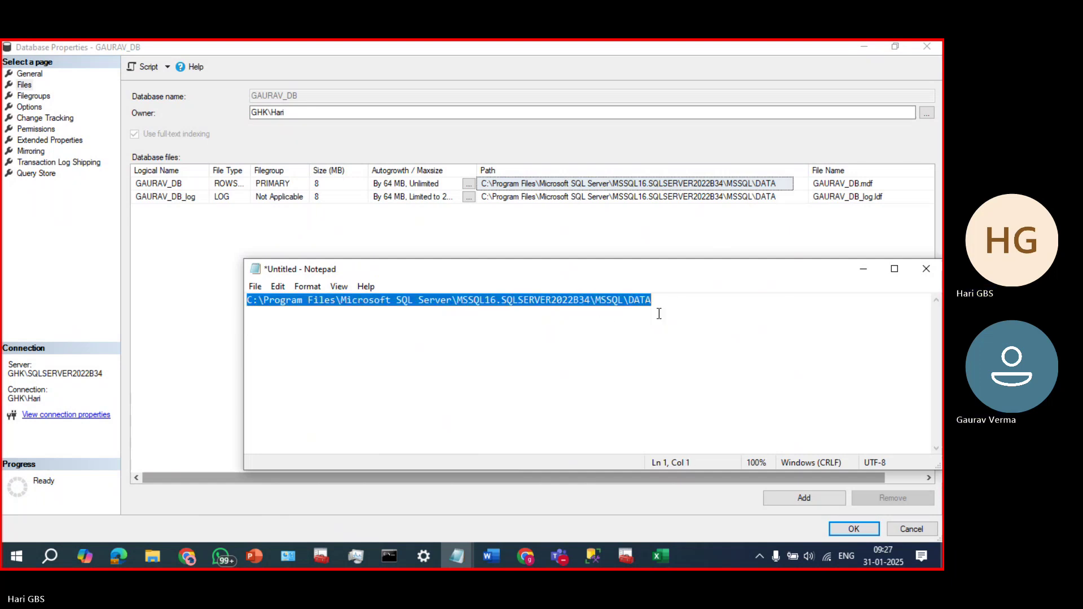
left_click(665, 303)
type("\\")
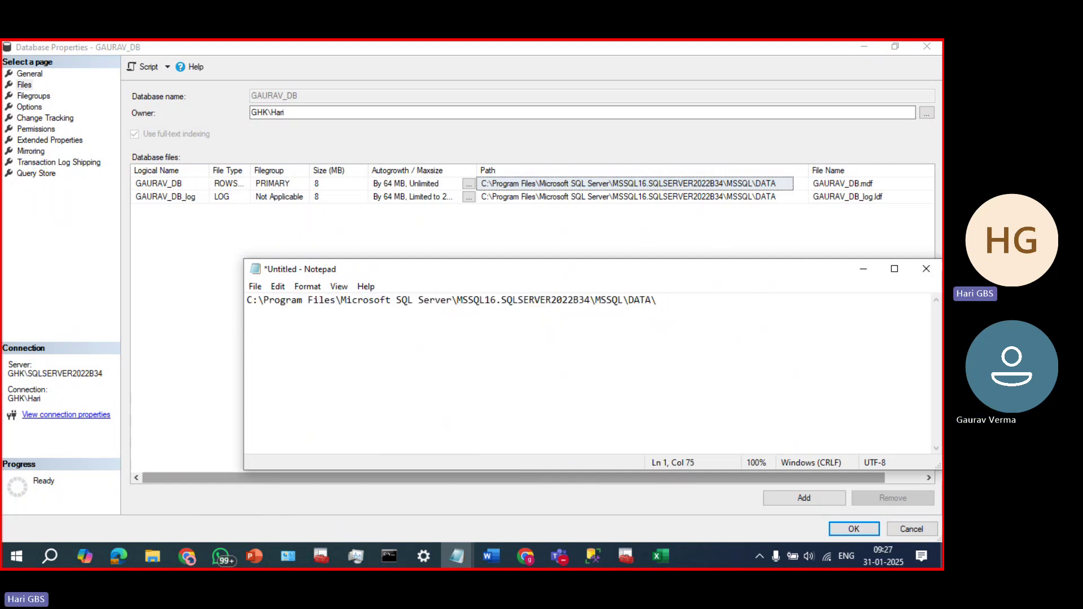
type("Gaur")
key("BackSpace")
key("BackSpace")
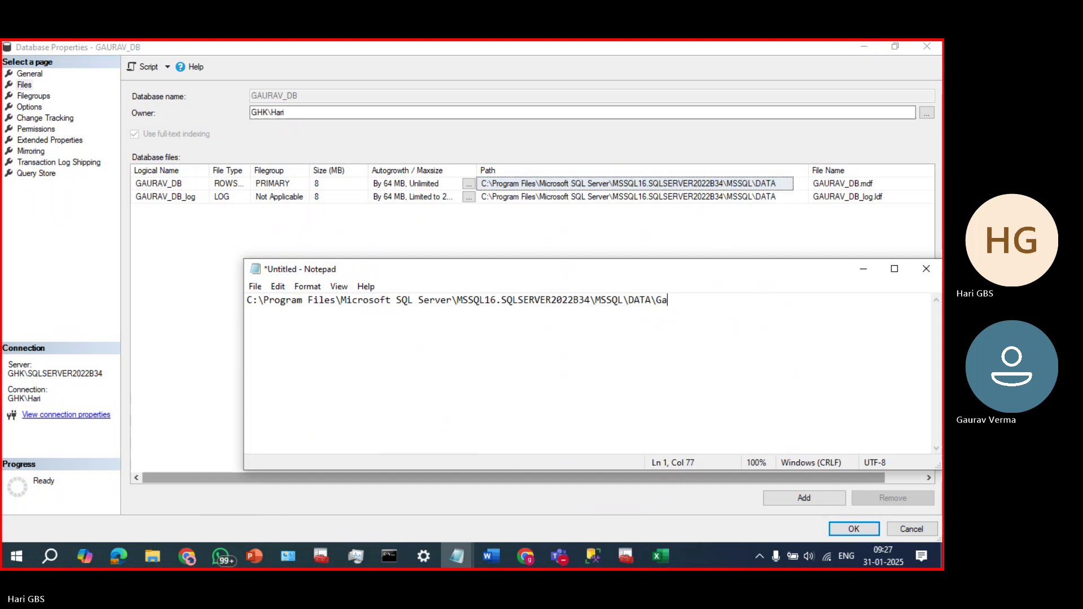
type("urav_db")
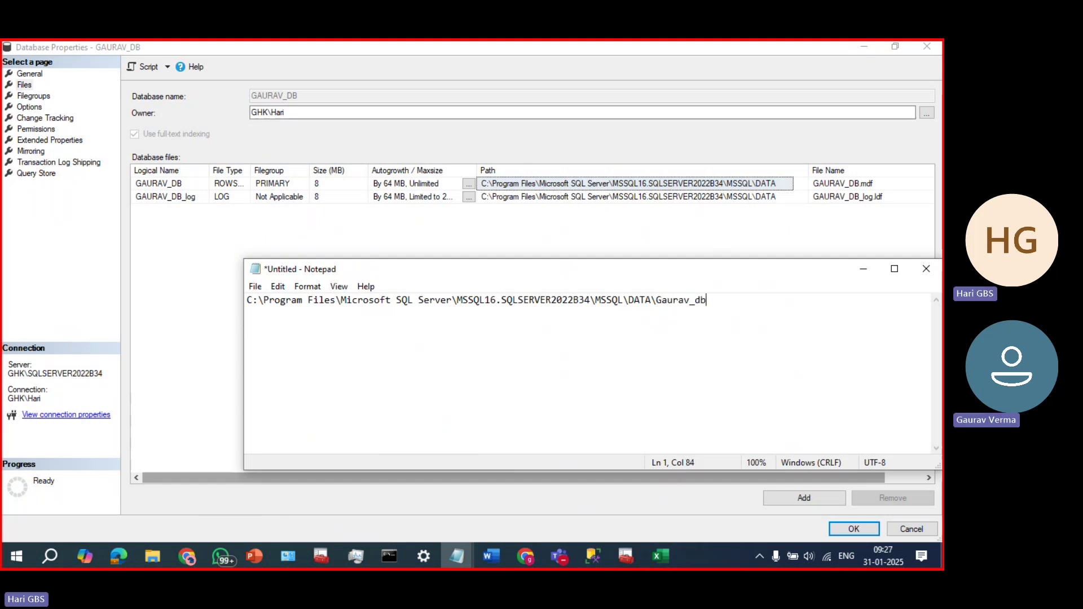
type(".mdf")
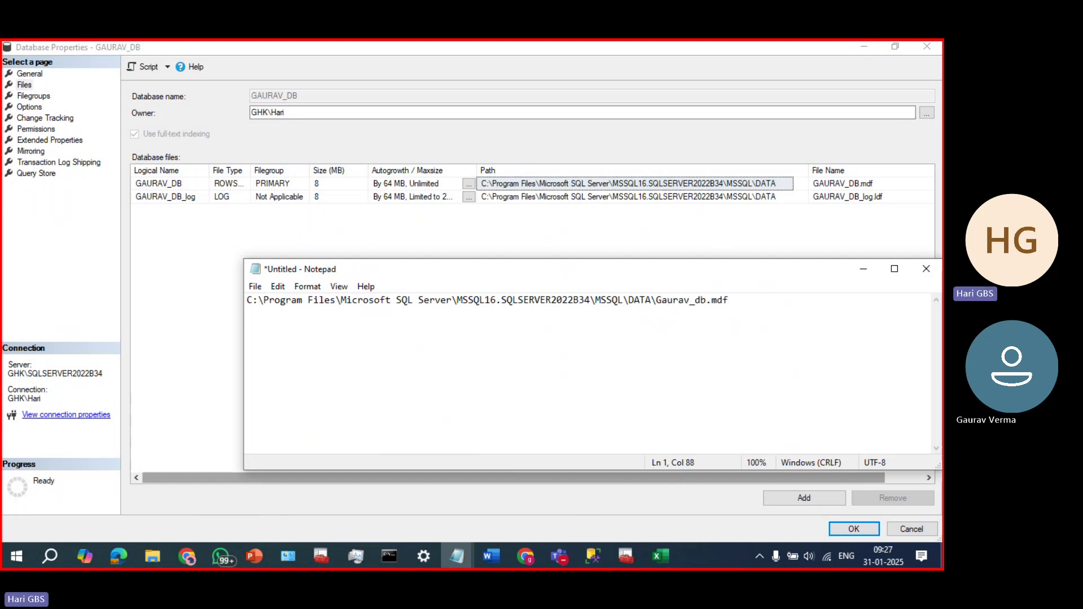
- Enlarge the note's text to 120% and highlight the full physical path of the data file
key("ctrl+a")
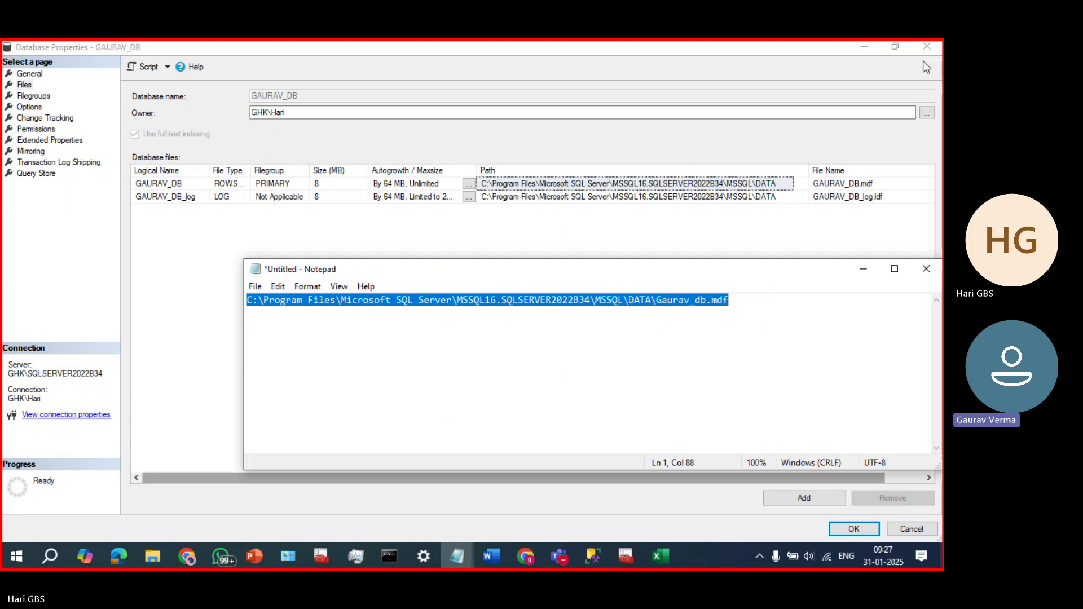
scroll(714, 370, "up", 2)
left_click(738, 301)
left_click_drag(850, 301, 247, 301)
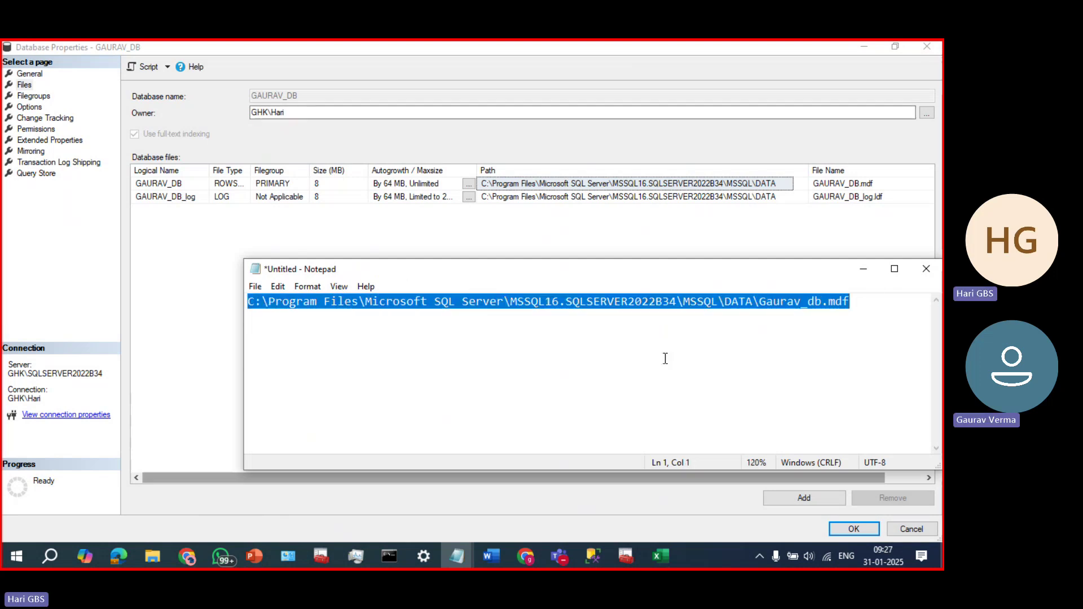
left_click(689, 346)
left_click_drag(849, 302, 248, 301)
left_click(898, 316)
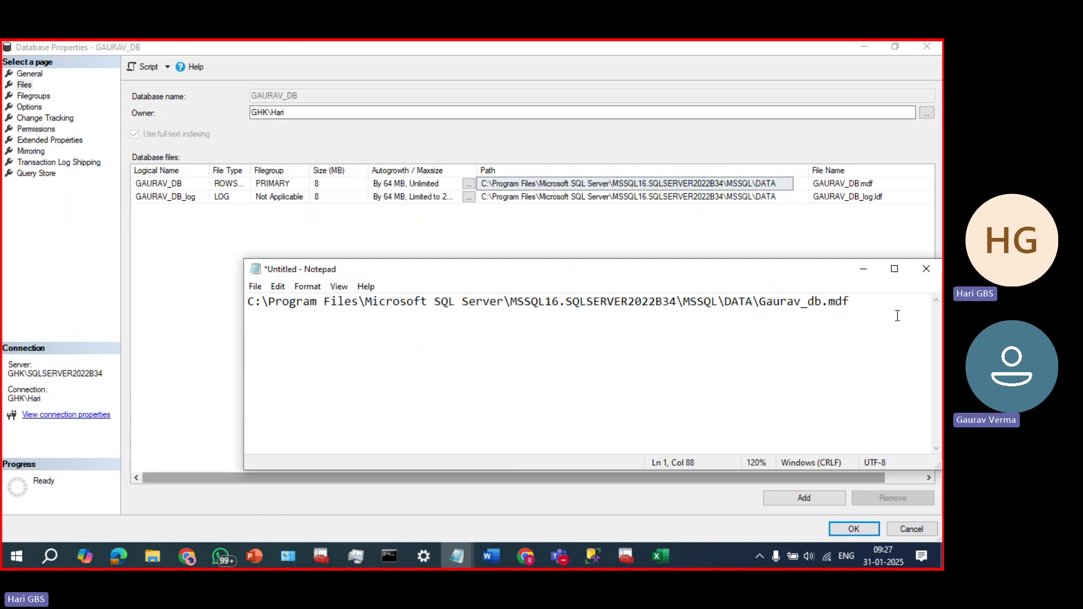
- Write the logical name Gaurav_db three lines below the physical path in the note
key("Return")
key("Return")
key("Return")
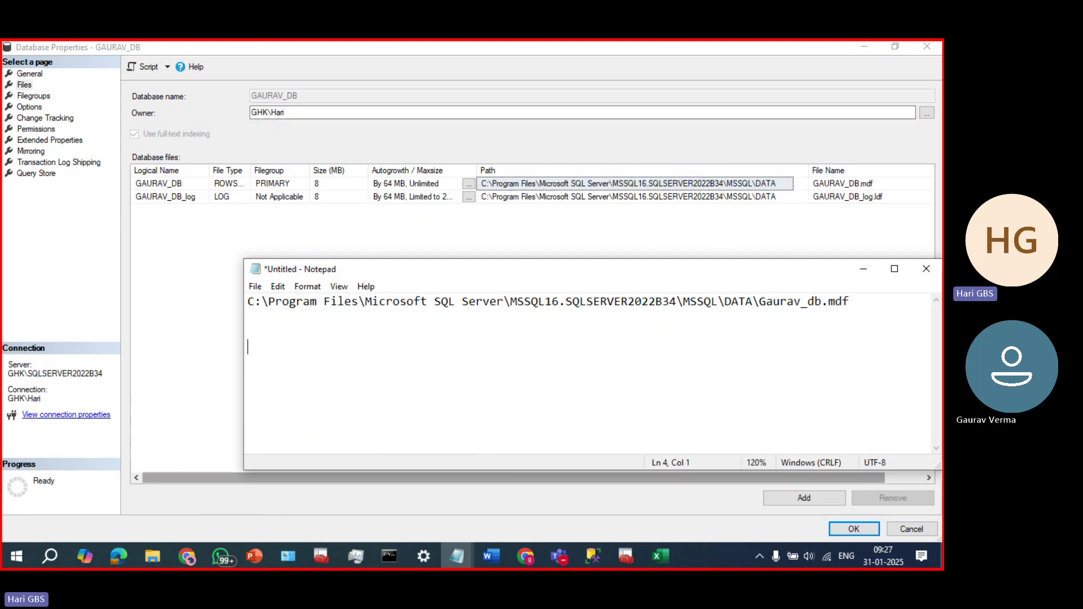
type("Gaurav")
type(")")
type("_db")
key("shift+Left")
key("shift+Left")
key("shift+Left")
key("shift+Home")
- Add GAURAV_DB on a new line below Gaurav_db, and replace it with the alternative logical name HARI_DB
key("Return")
key("Return")
type("GAUR")
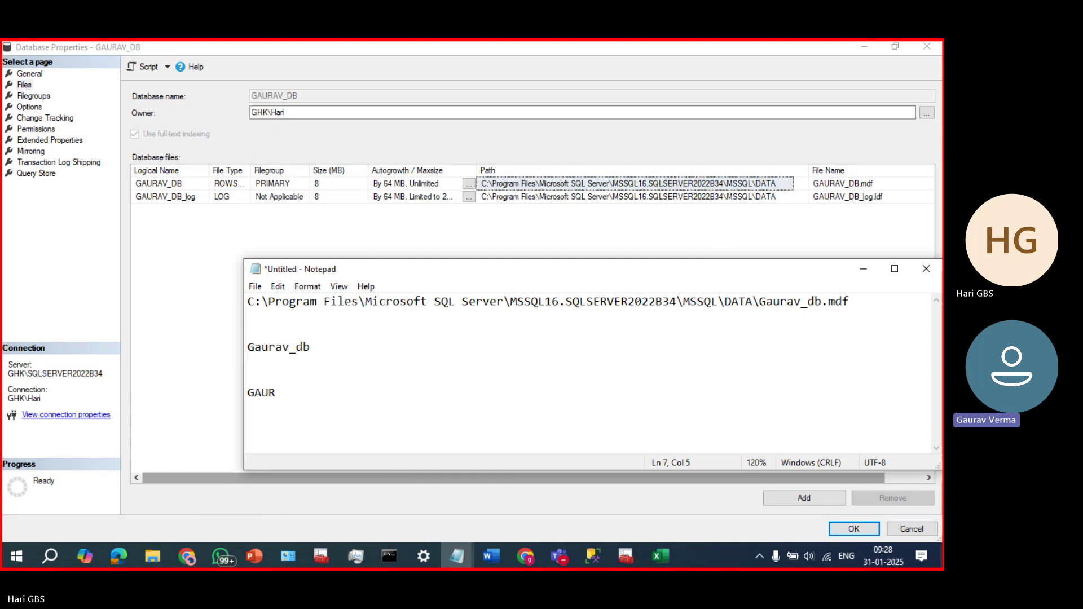
type("AV_DB")
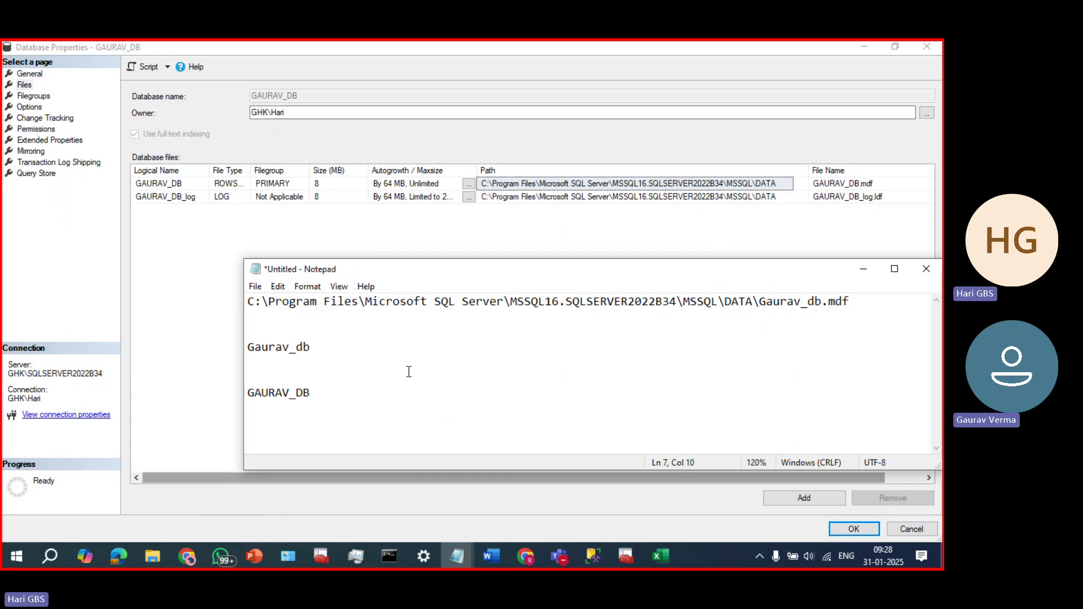
left_click_drag(384, 390, 209, 388)
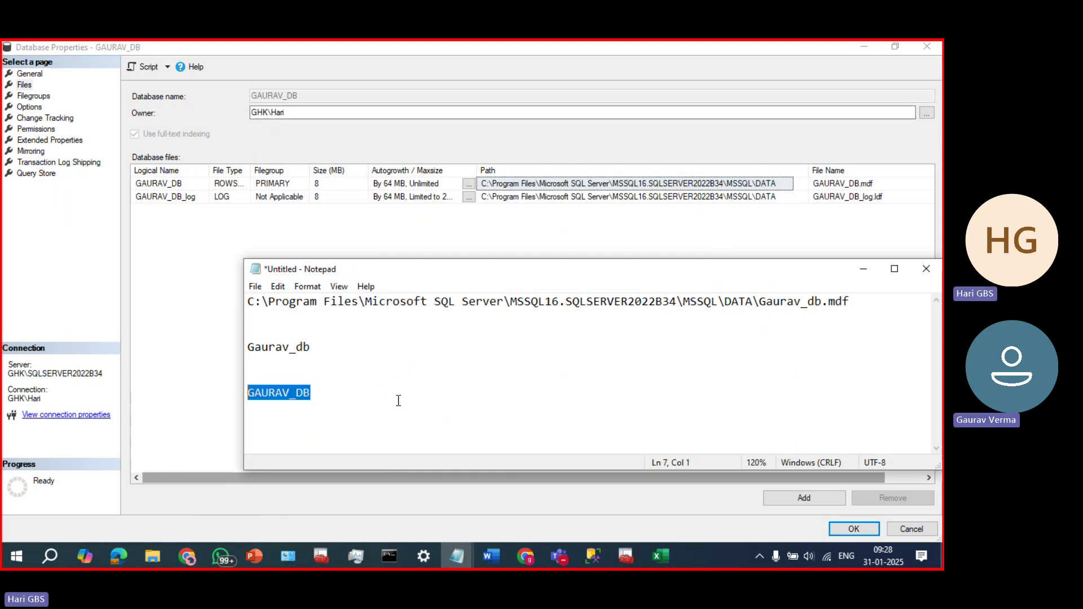
left_click_drag(399, 400, 239, 390)
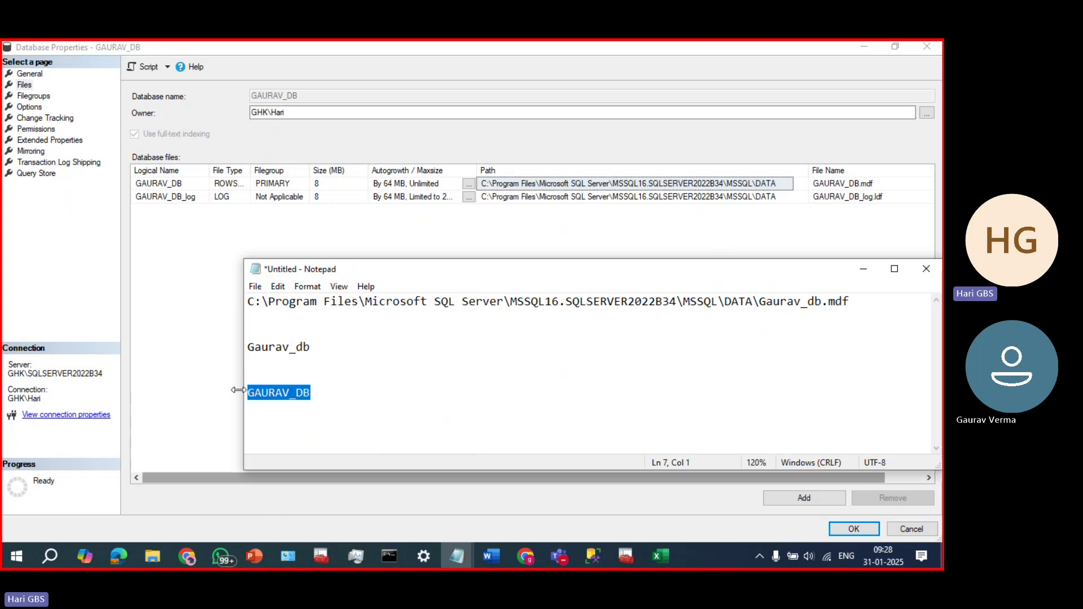
type("HARI_DB")
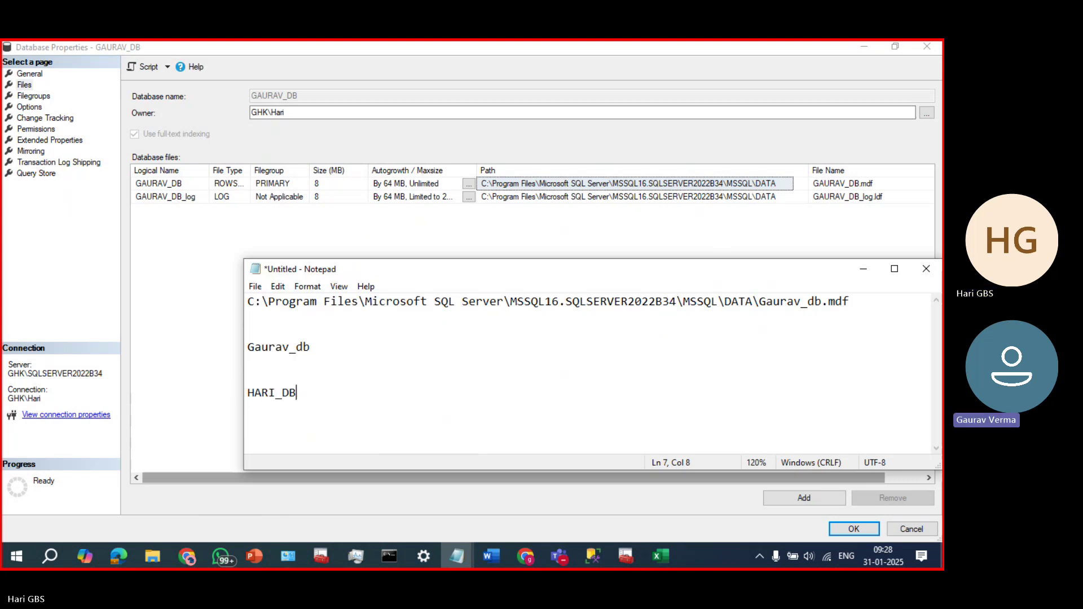
left_click_drag(317, 399, 226, 391)
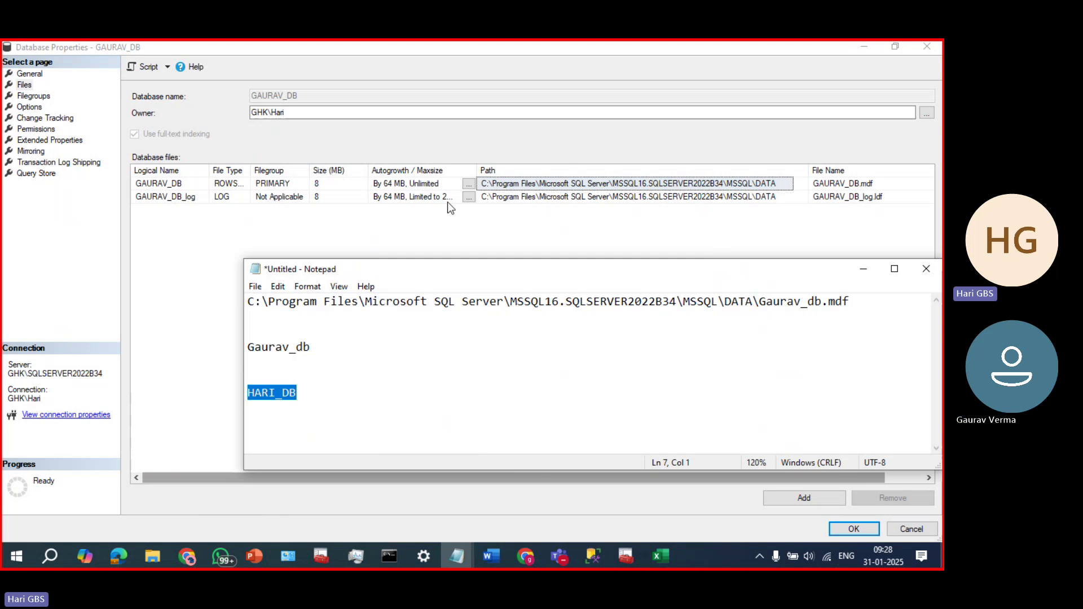
- Check the data file's logical name in the GAURAV_DB properties and return to the note
left_click(236, 280)
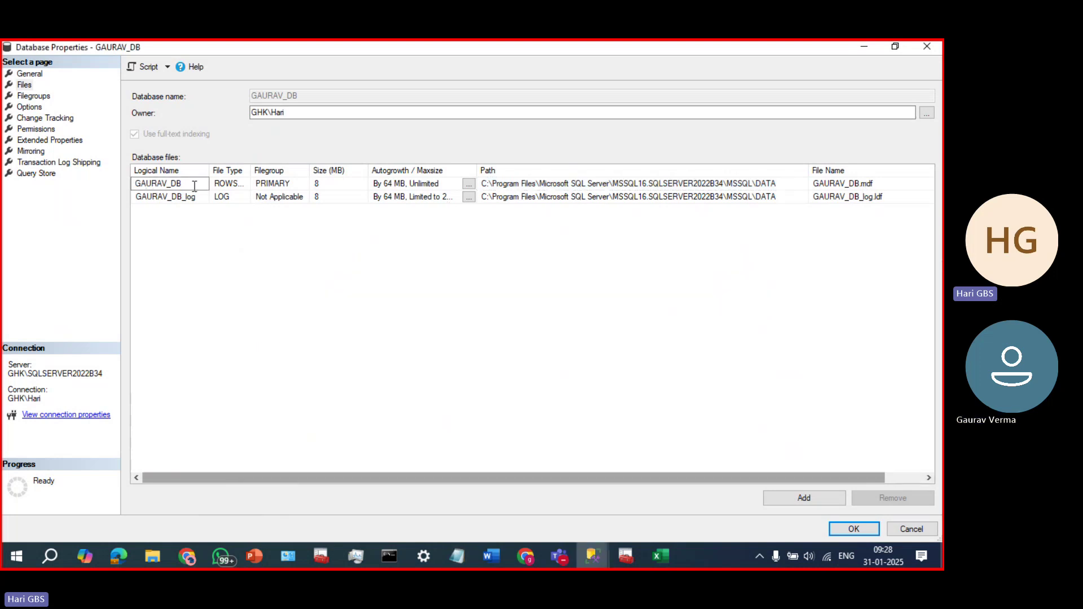
left_click(241, 281)
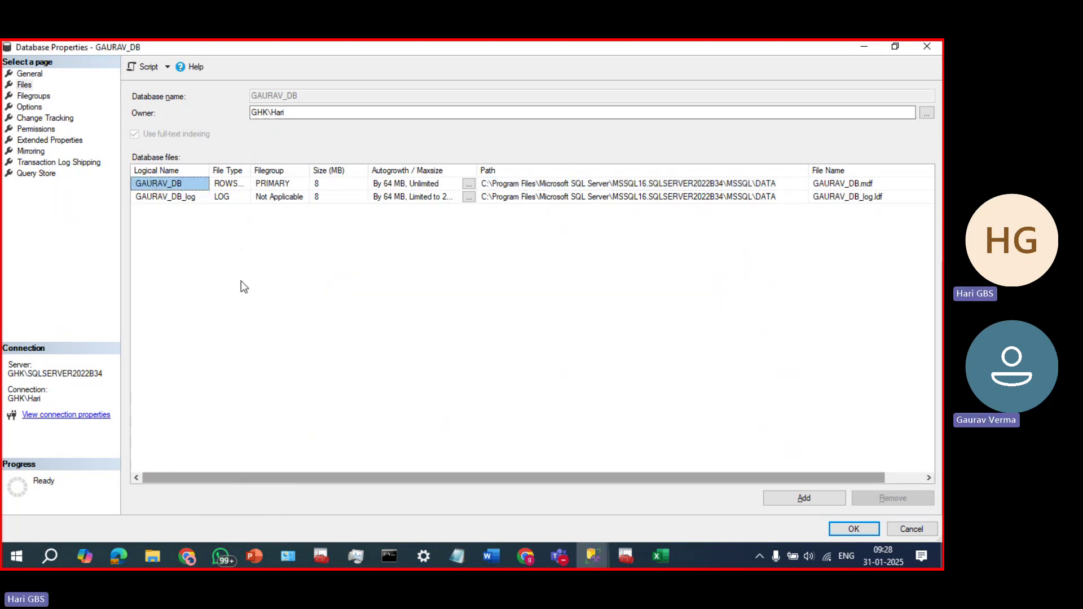
key("alt+Tab")
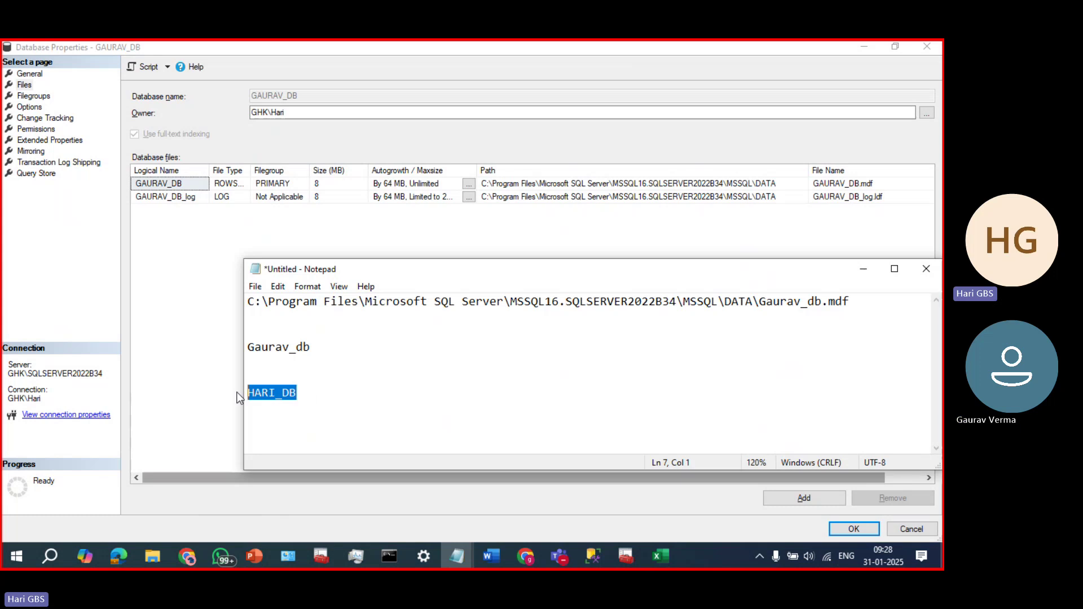
left_click(319, 400)
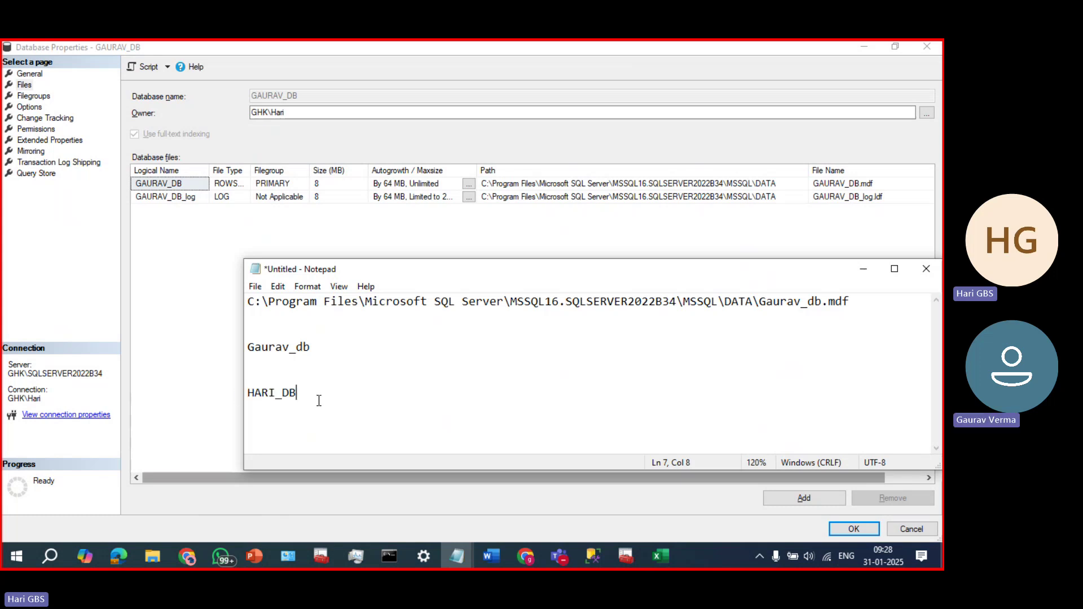
- Copy the data file's logical name GAURAV_DB from the database properties and paste it two lines below HARI_DB in the note
left_click(195, 195)
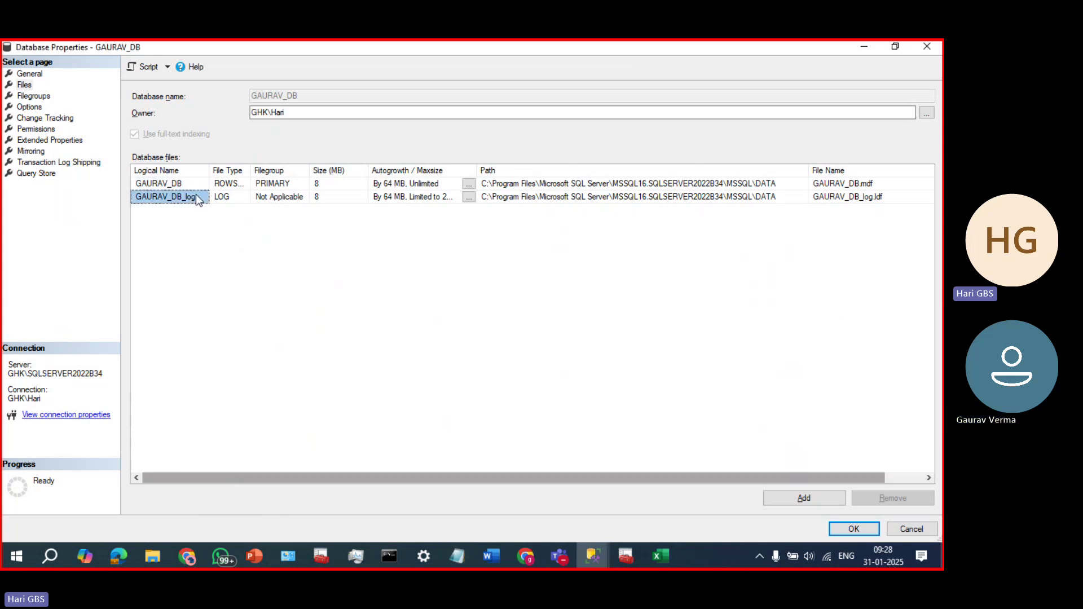
left_click(192, 185)
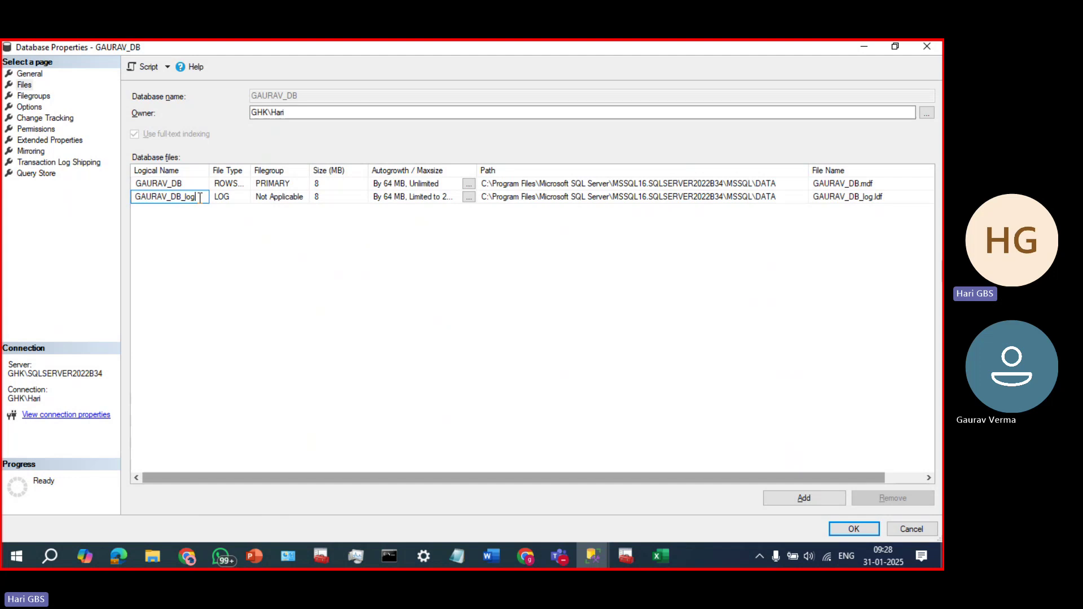
left_click(195, 183)
double_click(195, 184)
key("ctrl+c")
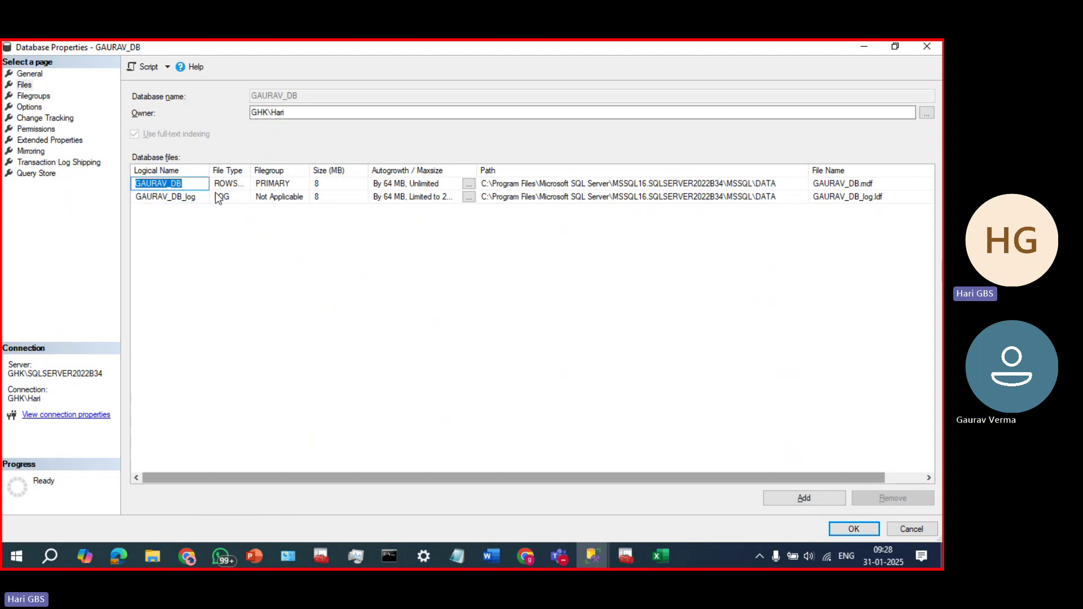
key("alt+Tab")
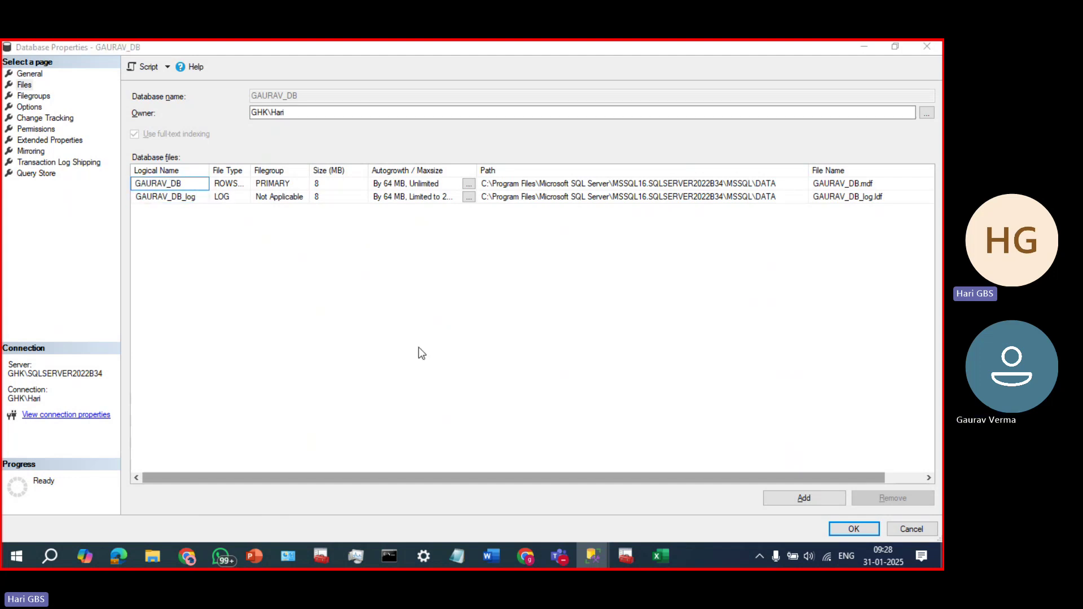
key("alt+Tab")
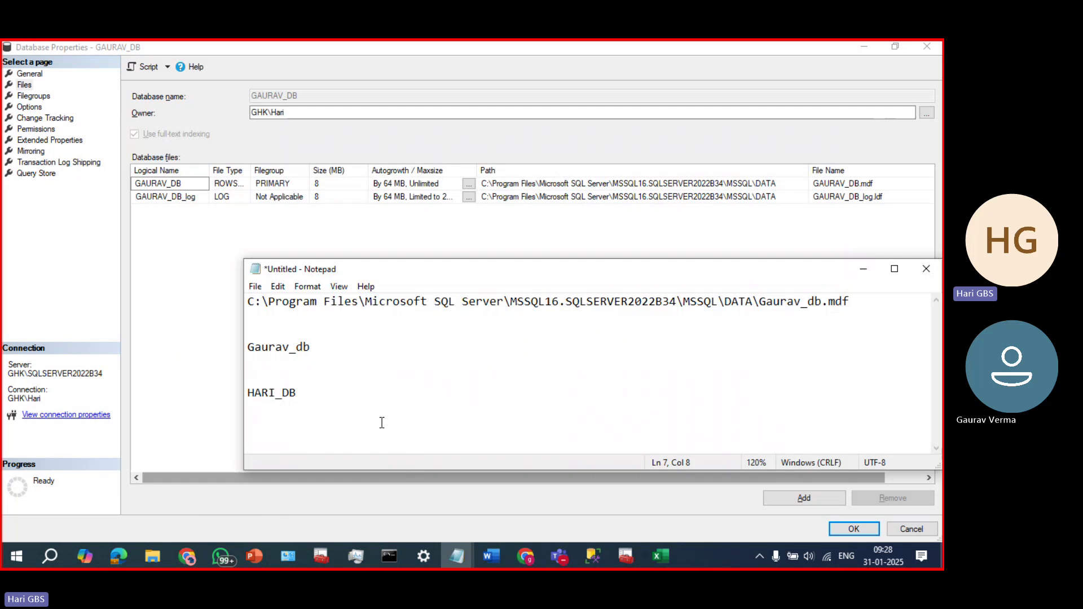
key("Return")
key("Return")
key("ctrl+v")
left_click_drag(311, 424, 248, 427)
left_click(372, 428)
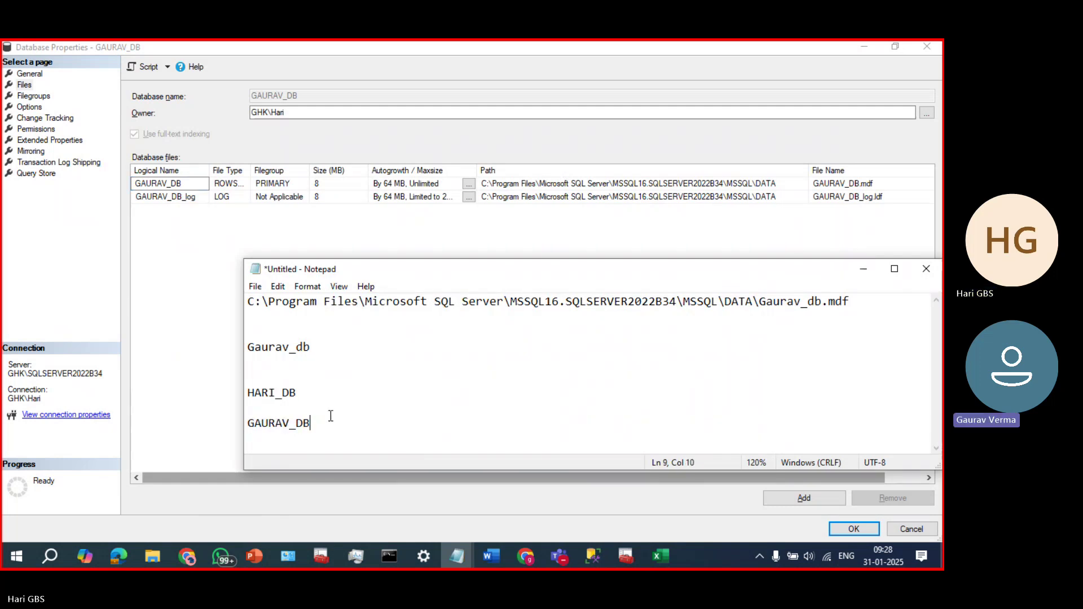
- Delete the three logical names below the physical path in the note
left_click_drag(331, 416, 221, 351)
key("Delete")
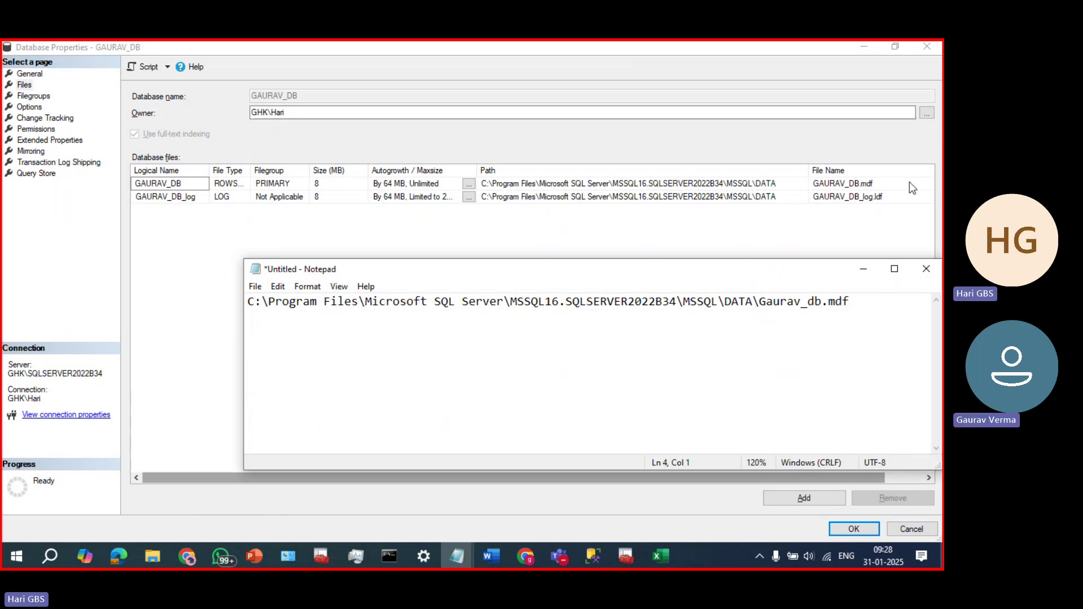
- Switch to the PowerPoint Files slide to read the os_file_name definition, and return to the GAURAV_DB properties
key("alt+Tab")
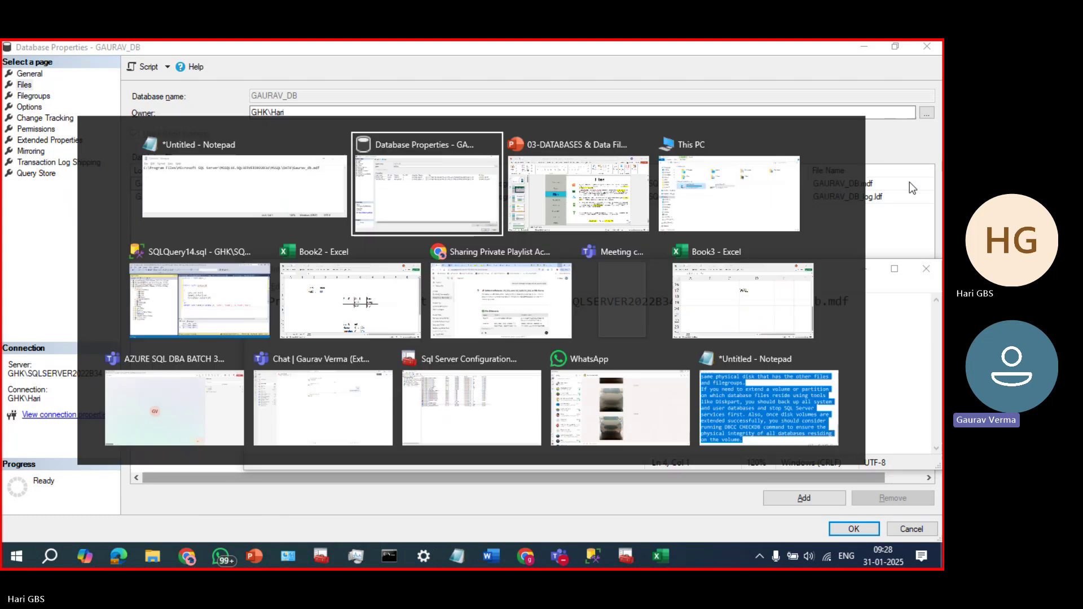
key("Tab")
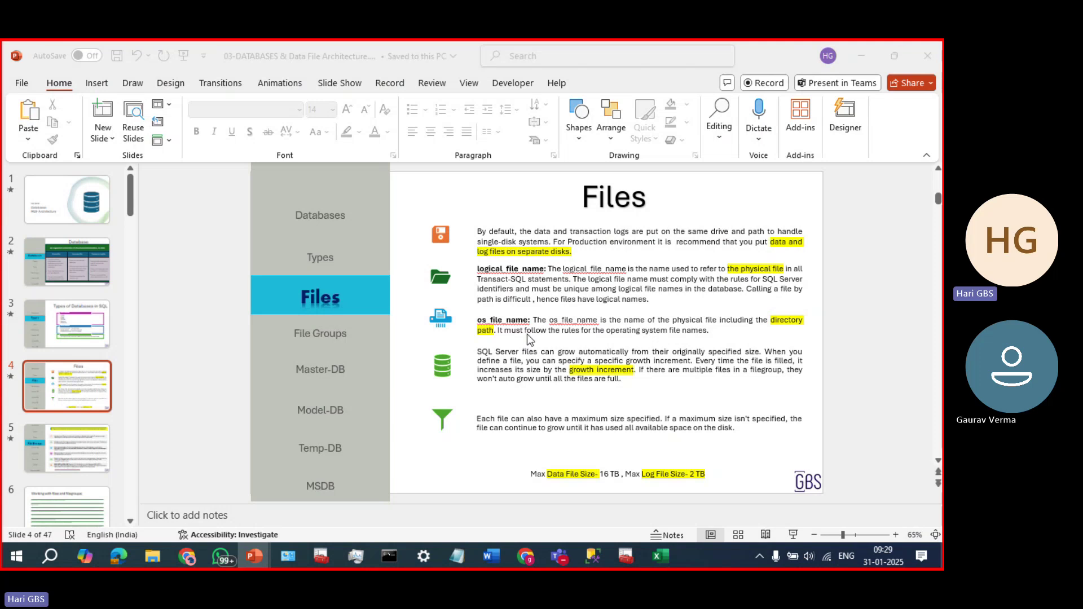
key("alt+Tab")
key("alt+Tab")
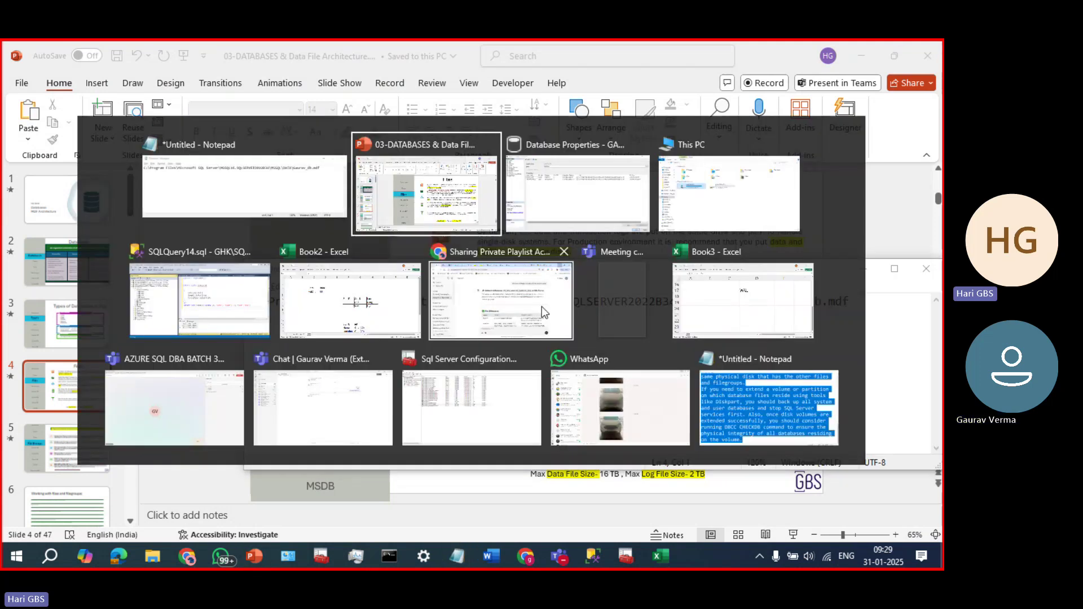
key("alt+Tab")
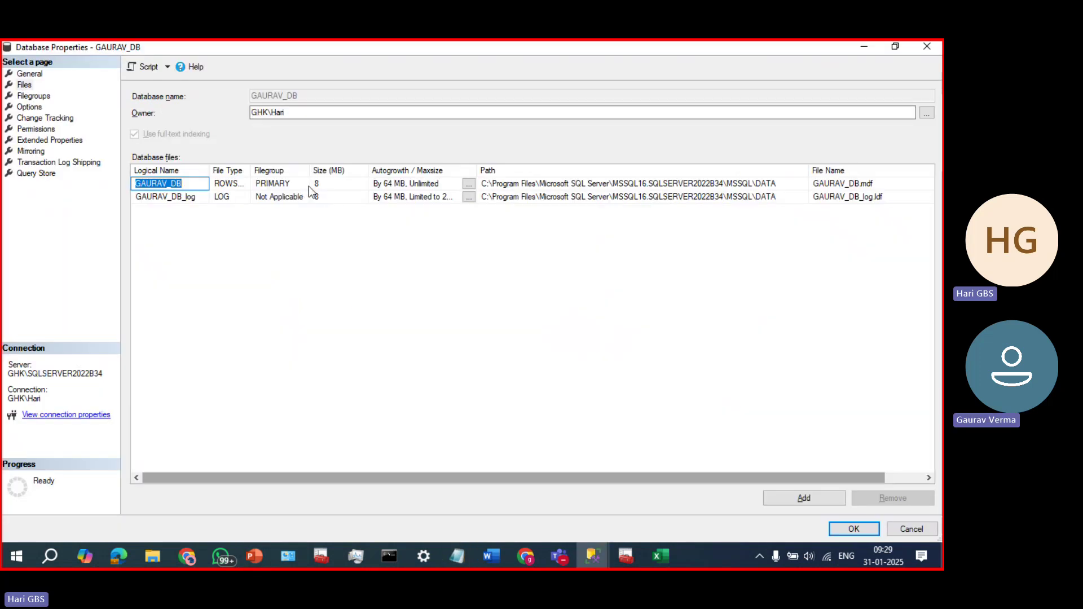
- Examine the initial size of the GAURAV_DB data file in the database files list
left_click(367, 222)
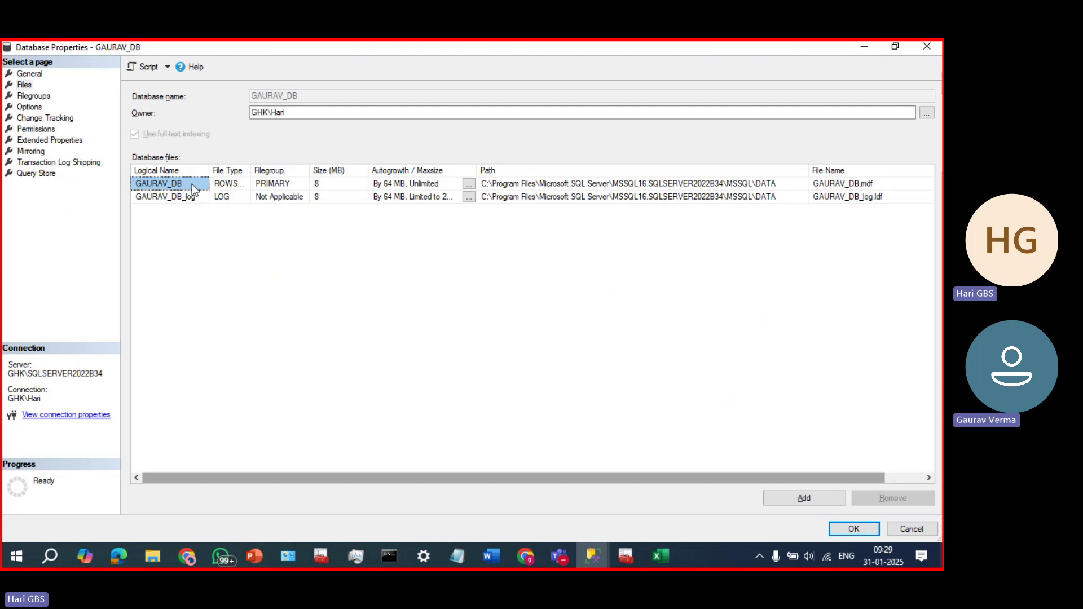
left_click(329, 183)
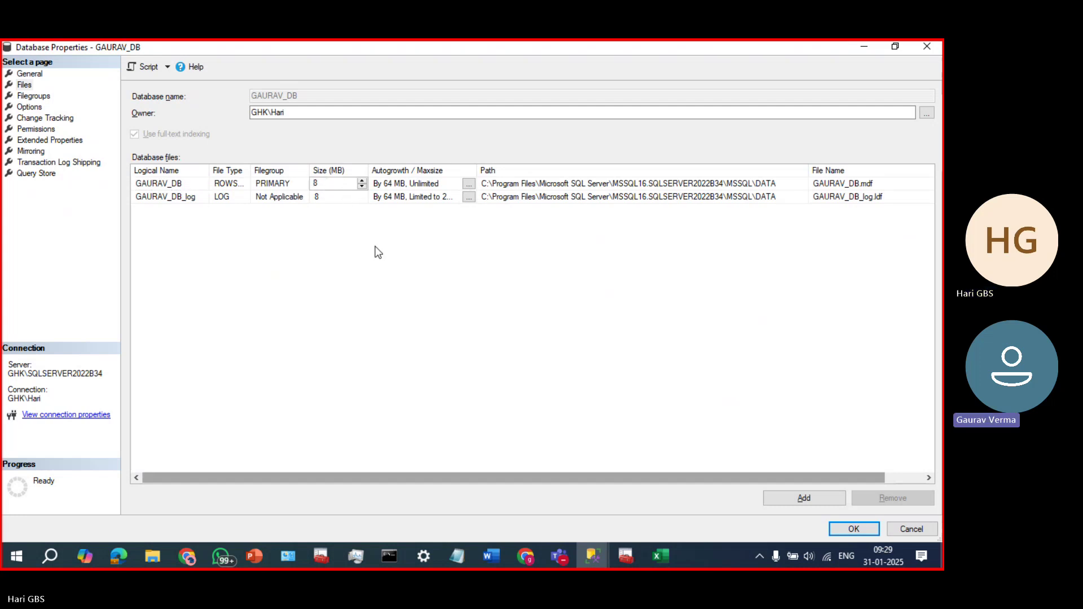
left_click_drag(320, 183, 312, 184)
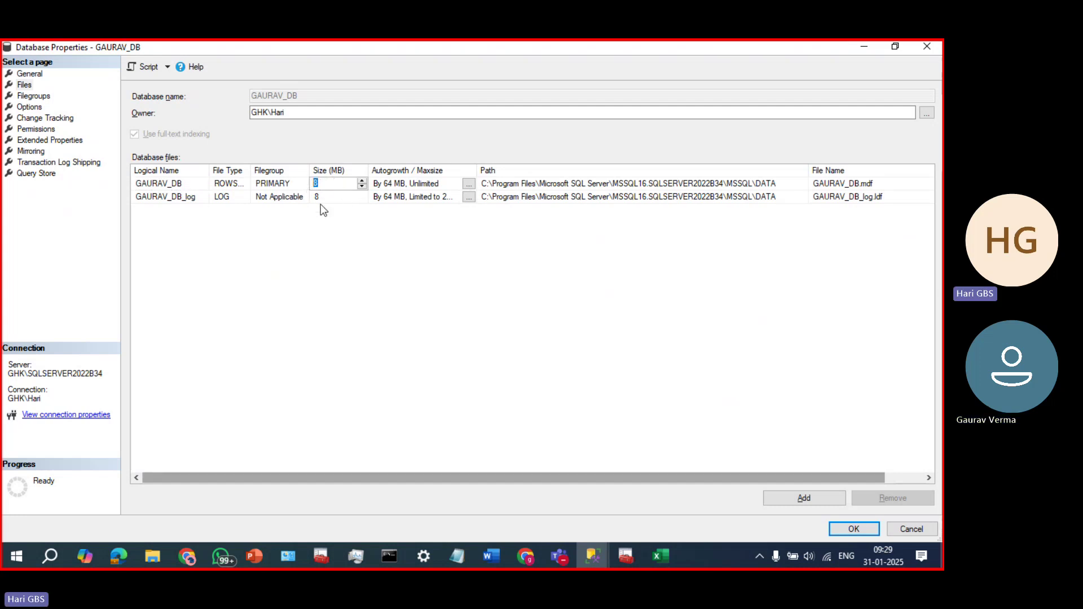
left_click(354, 256)
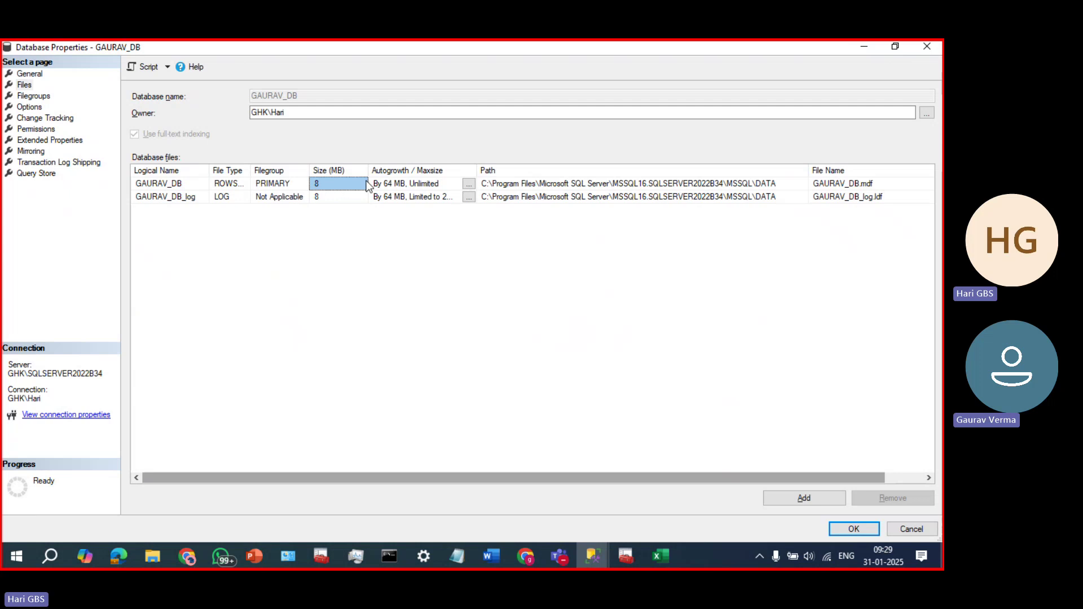
- Open the autogrowth settings of the GAURAV_DB data file and switch its file growth to 10 percent
left_click(387, 187)
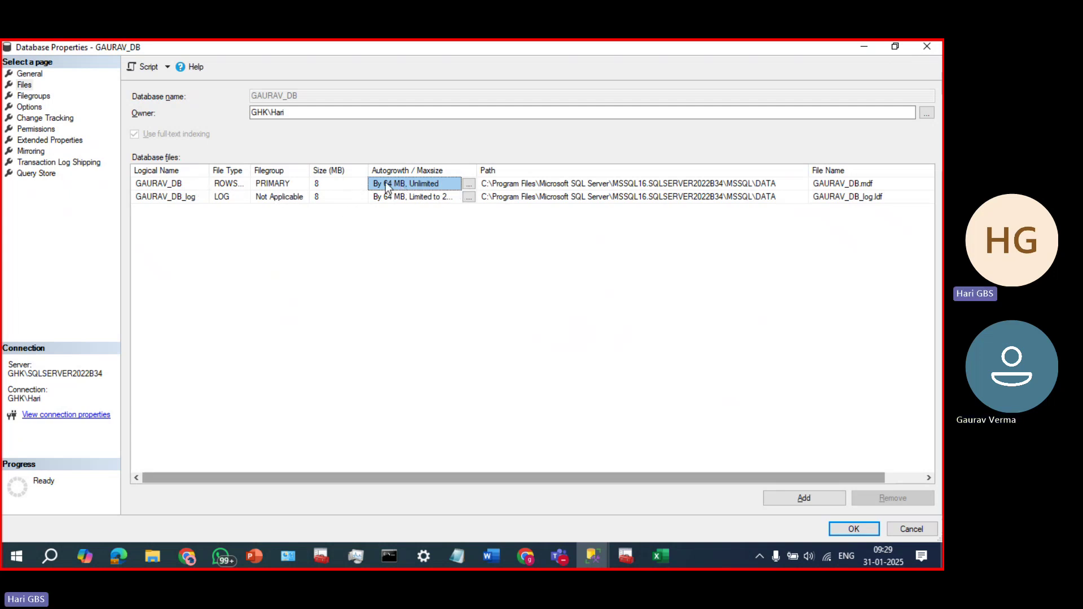
left_click(470, 185)
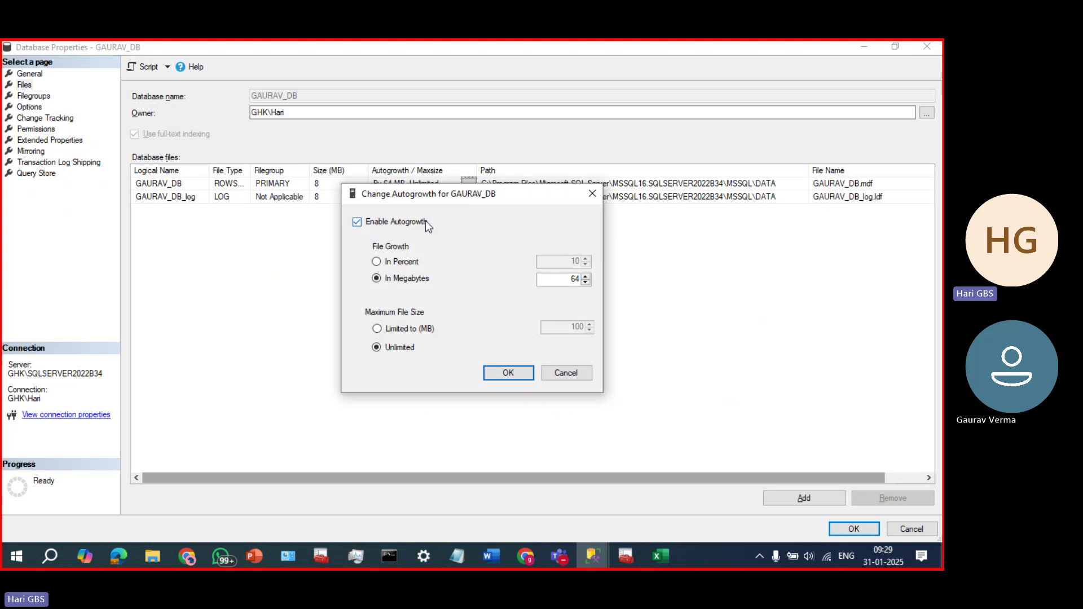
left_click_drag(432, 195, 441, 225)
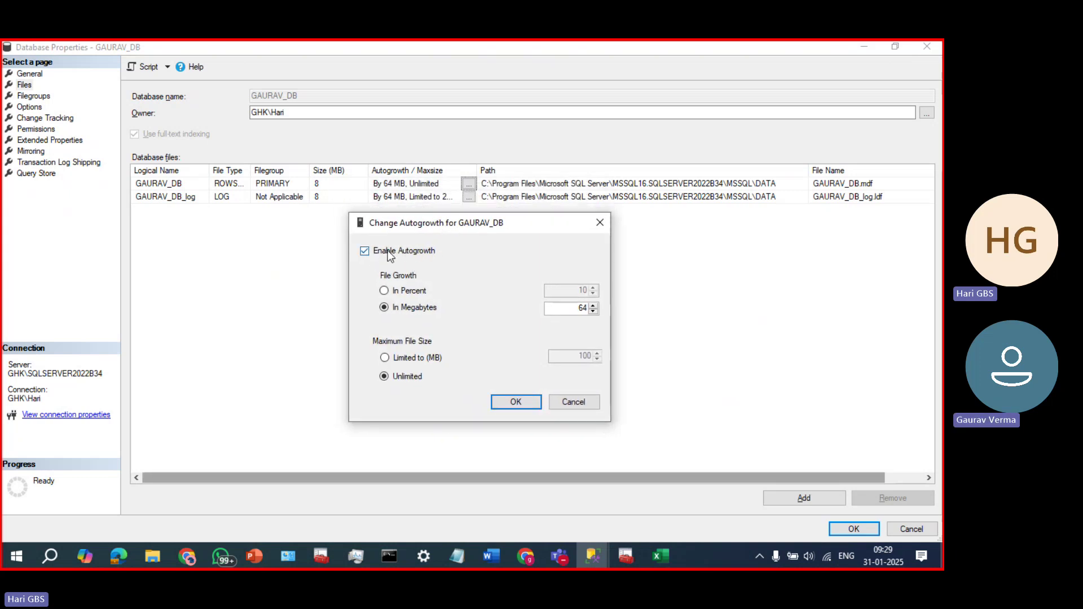
double_click(583, 308)
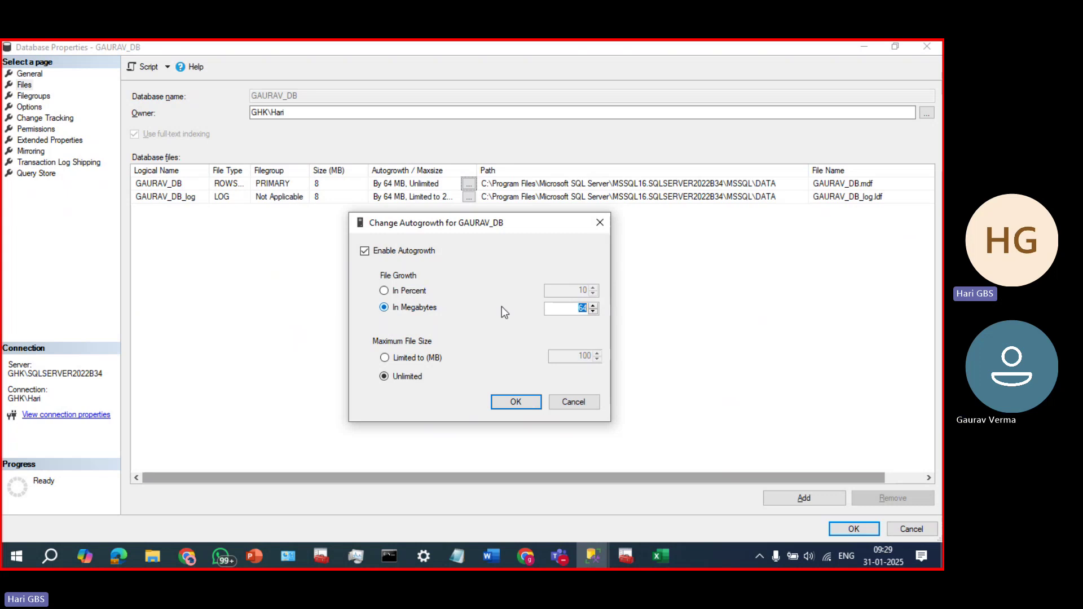
left_click(386, 293)
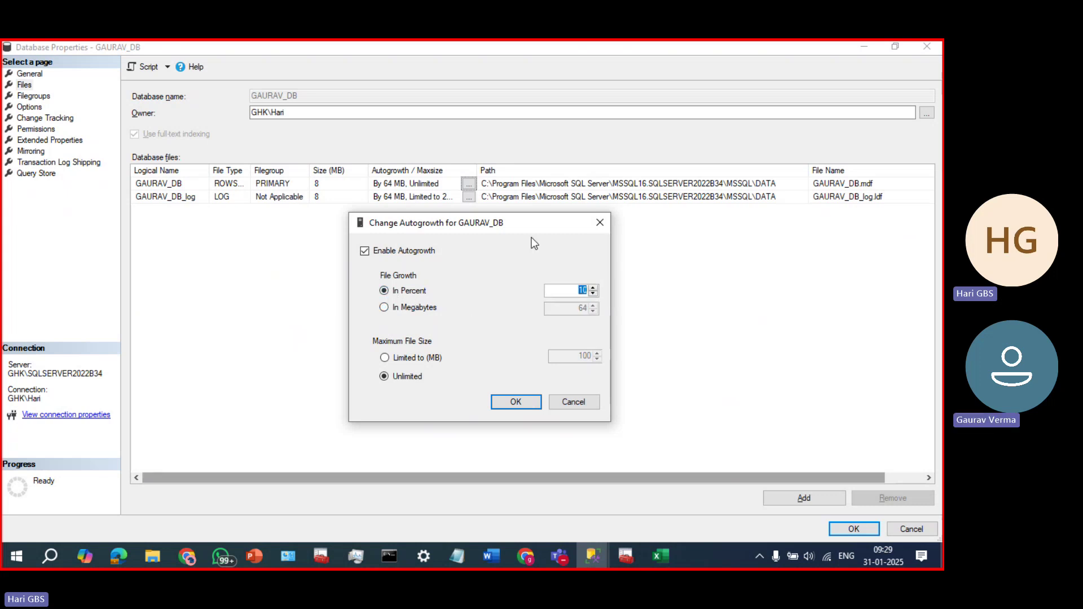
left_click_drag(473, 224, 543, 246)
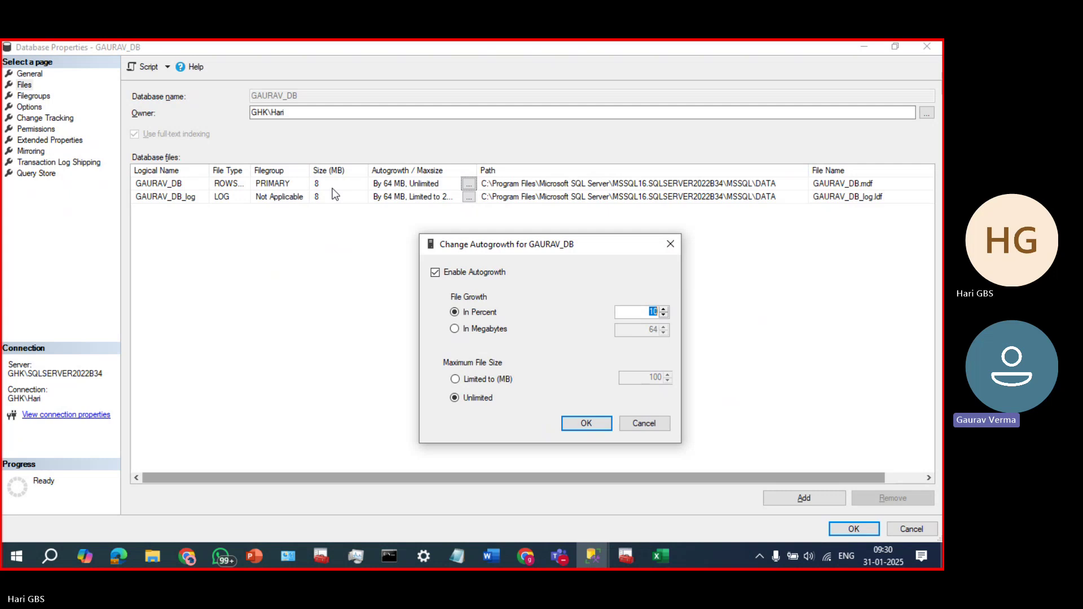
- Limit the data file's maximum file size to 1024 MB
left_click(479, 379)
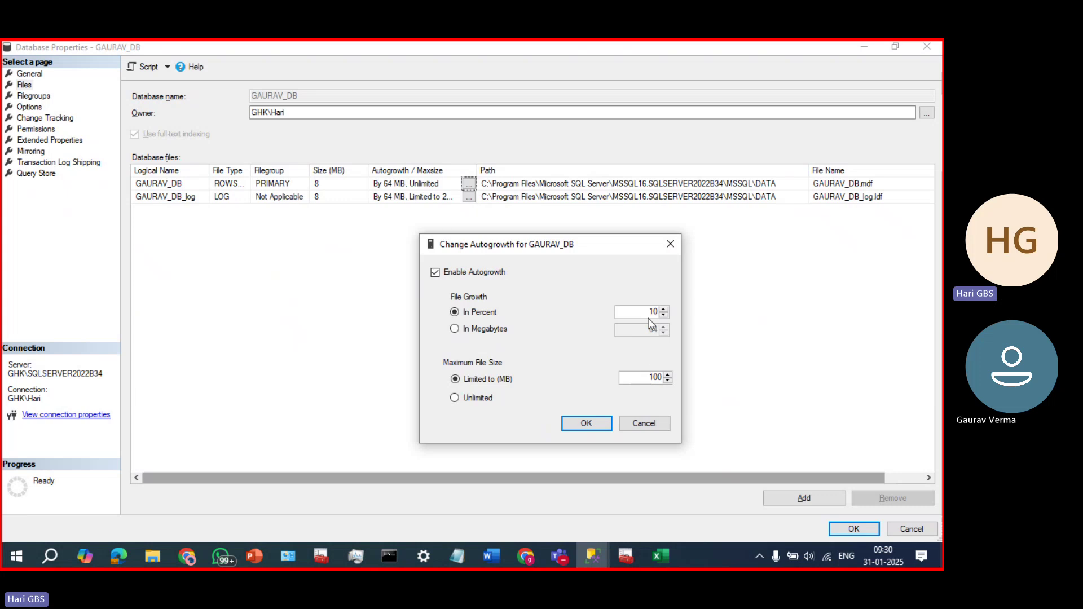
left_click_drag(635, 382, 663, 378)
type("1024")
left_click_drag(645, 378, 662, 378)
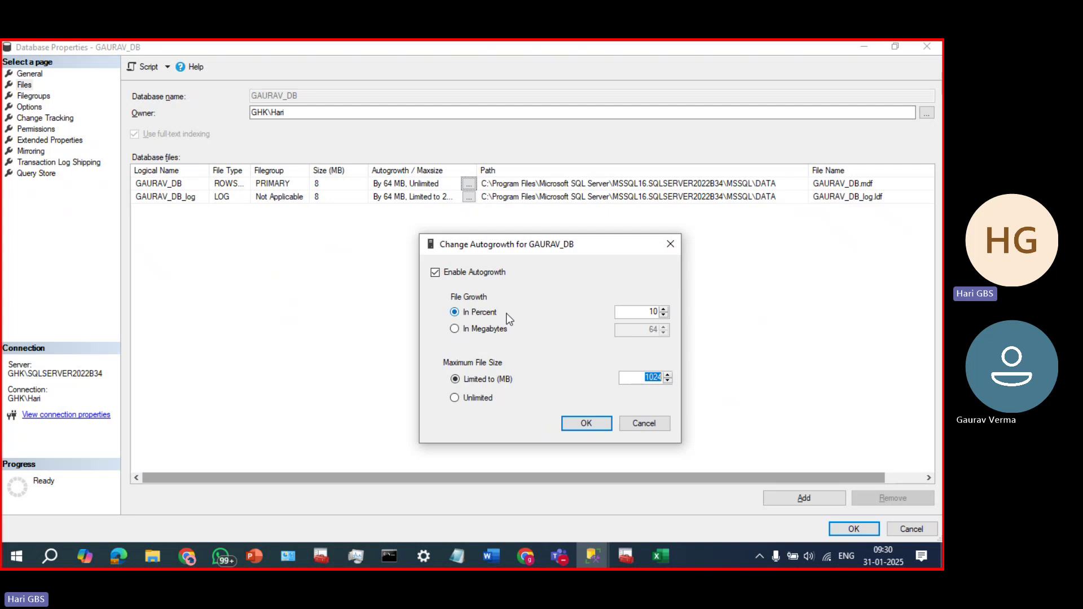
- Set the data file's maximum file size to Unlimited and accept the autogrowth settings
left_click(473, 400)
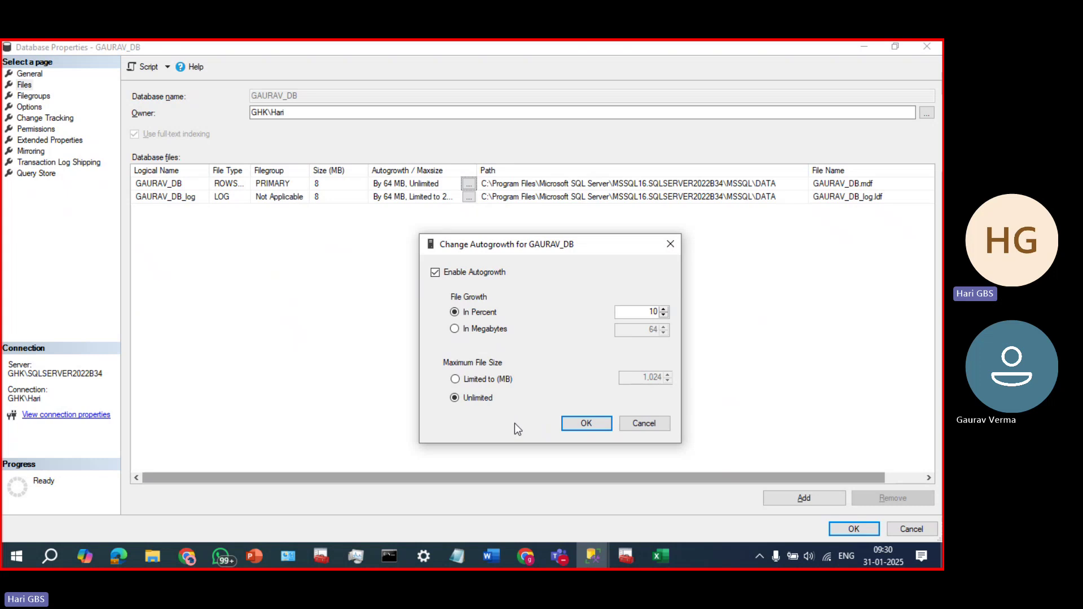
left_click(583, 426)
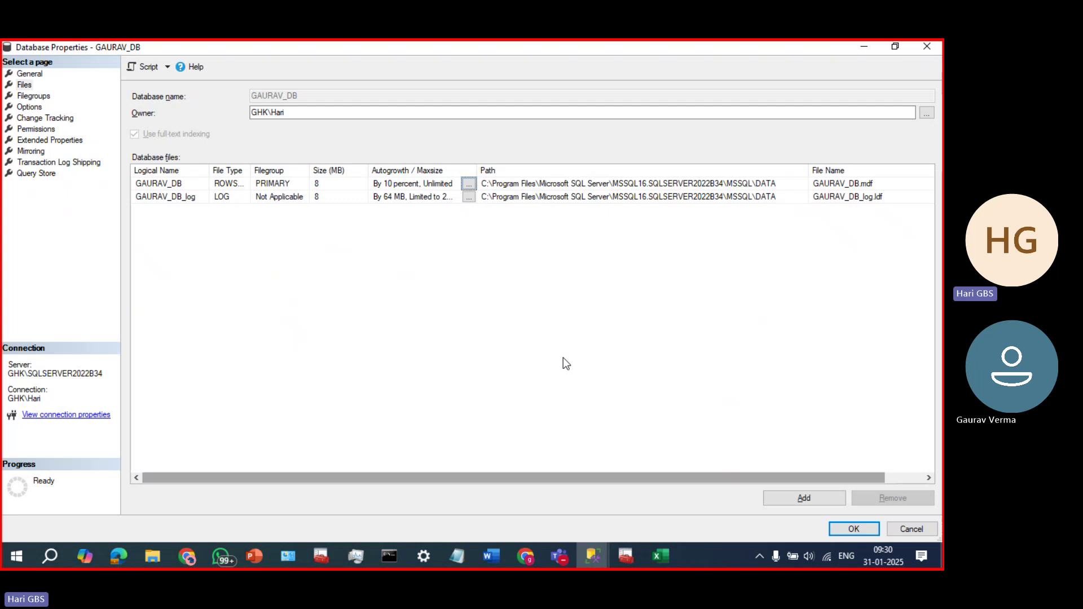
- Switch to the Book3 workbook in Excel and enter 16 TB in cell D20
left_click(658, 557)
left_click(807, 495)
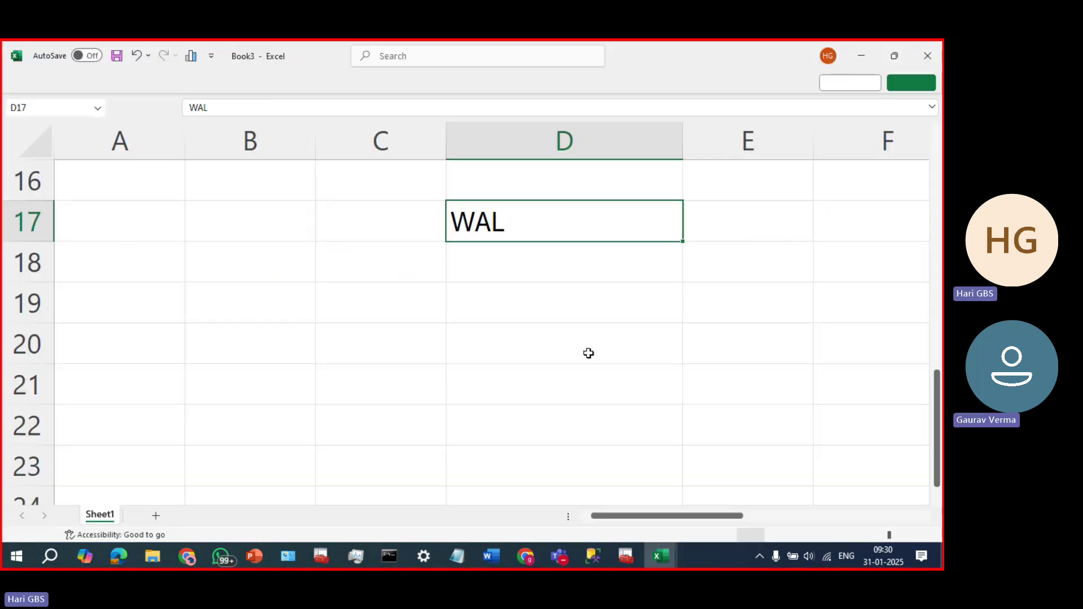
left_click(565, 335)
type("16 tg")
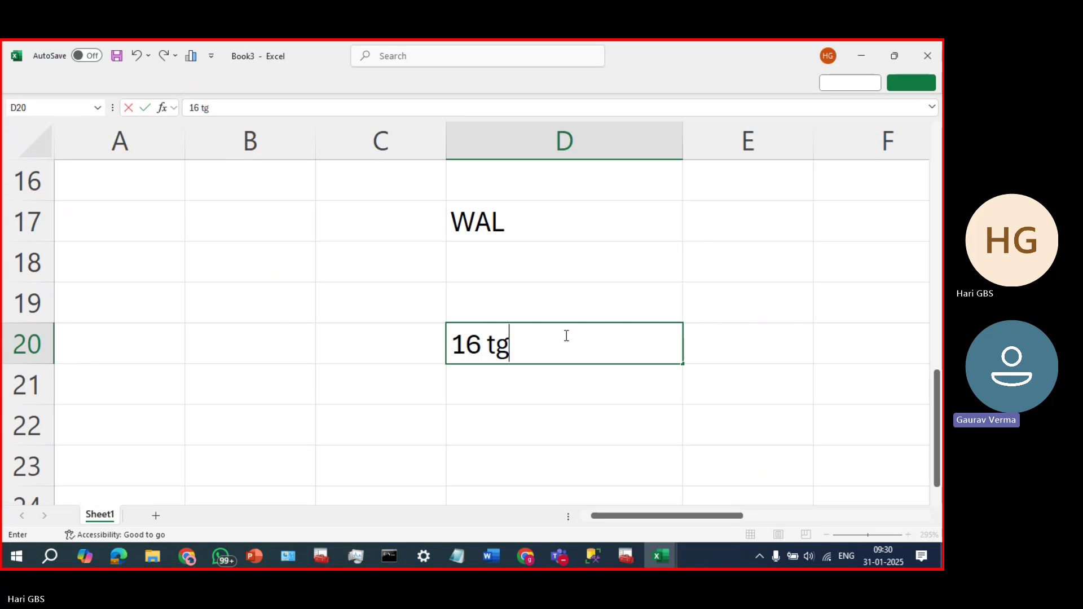
key("BackSpace")
key("BackSpace")
key("BackSpace")
type("TB")
key("Return")
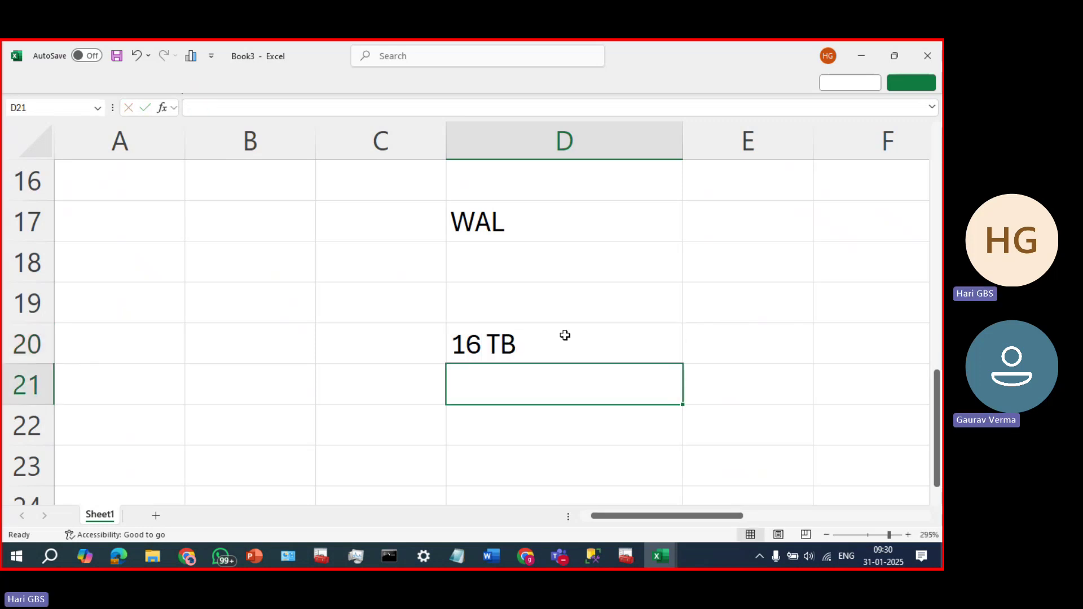
- Enter 2 TB in cell D21, directly below the 16 TB entry
left_click(565, 335)
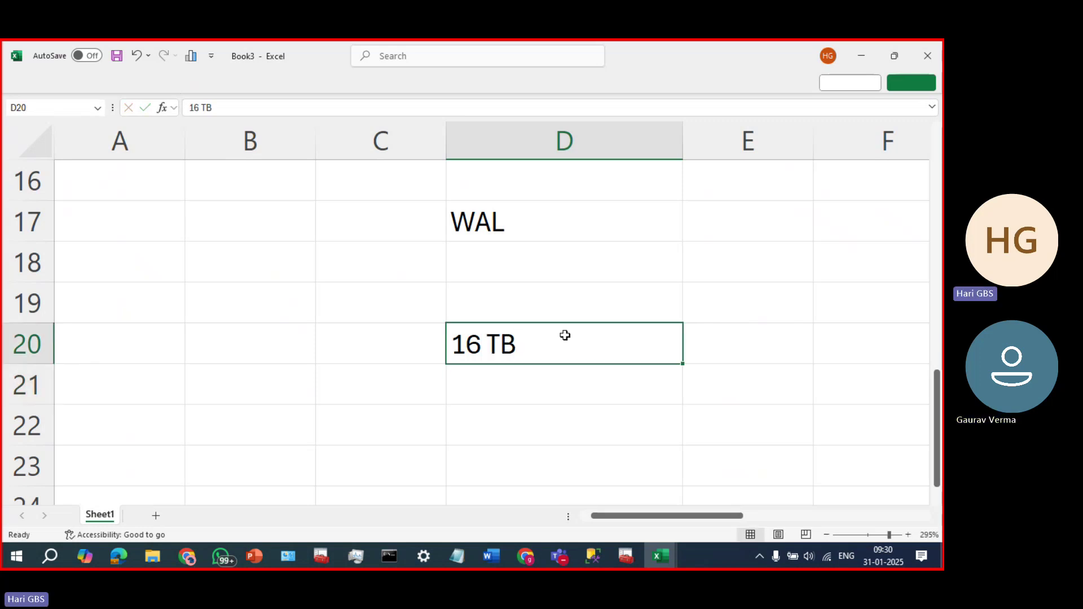
left_click(562, 382)
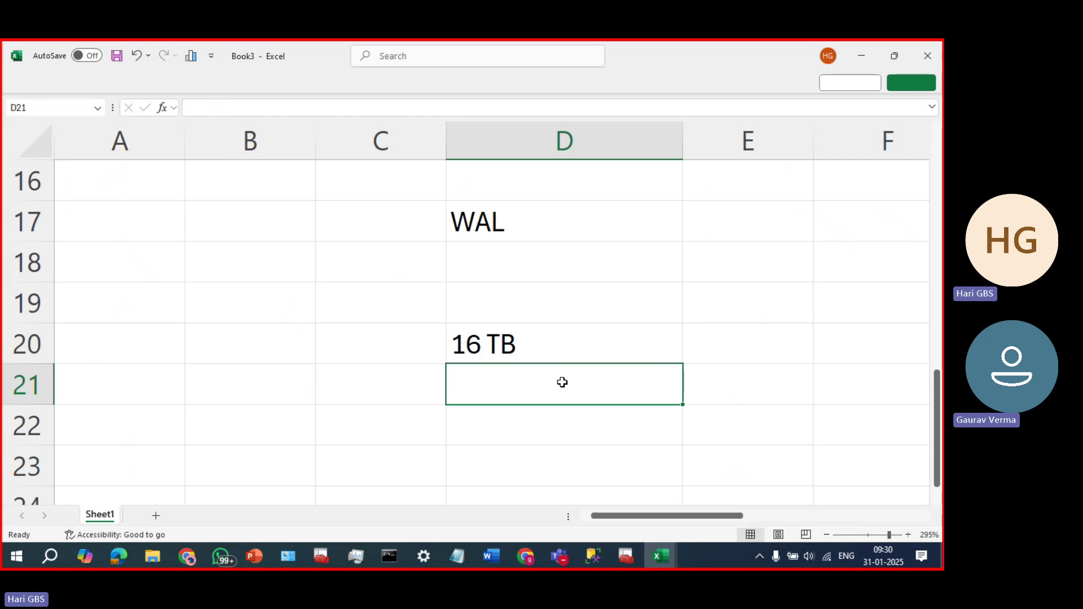
type("2 T")
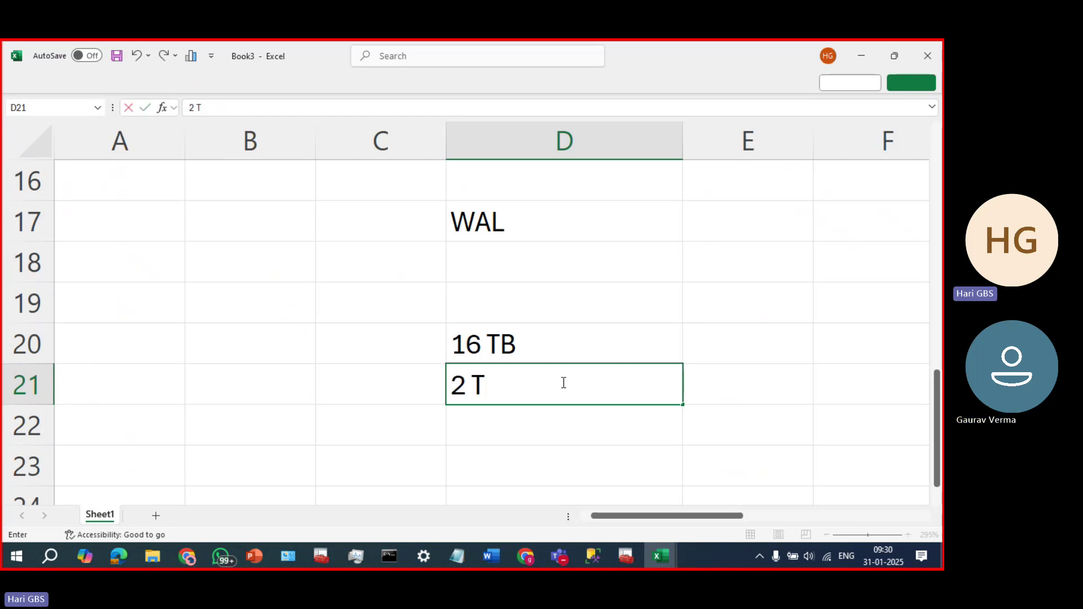
type("B")
scroll(649, 370, "up", 1)
left_click(656, 372)
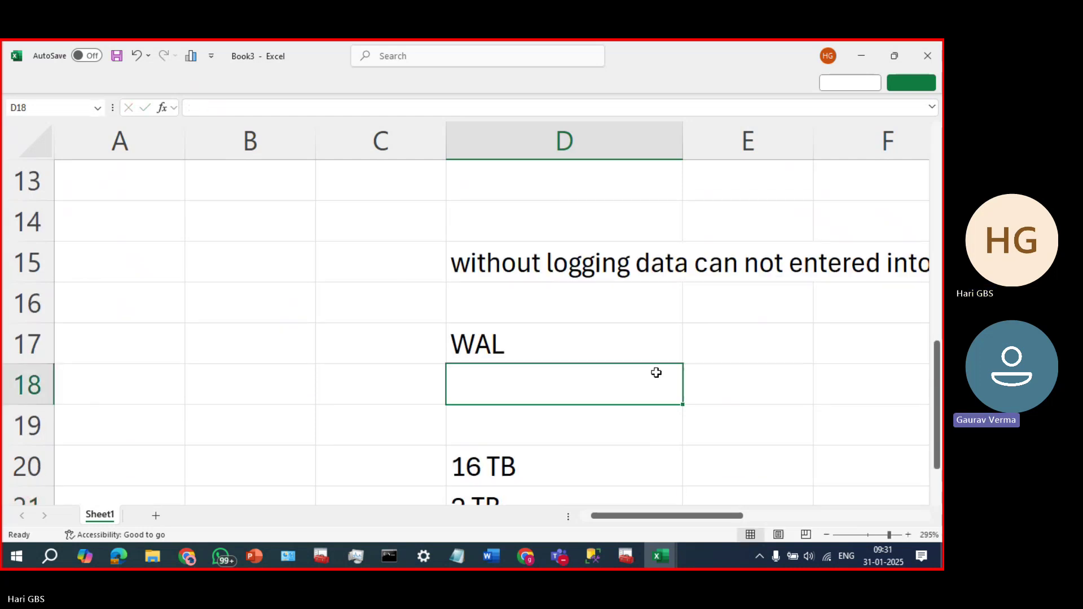
scroll(648, 375, "down", 3)
scroll(649, 375, "up", 2)
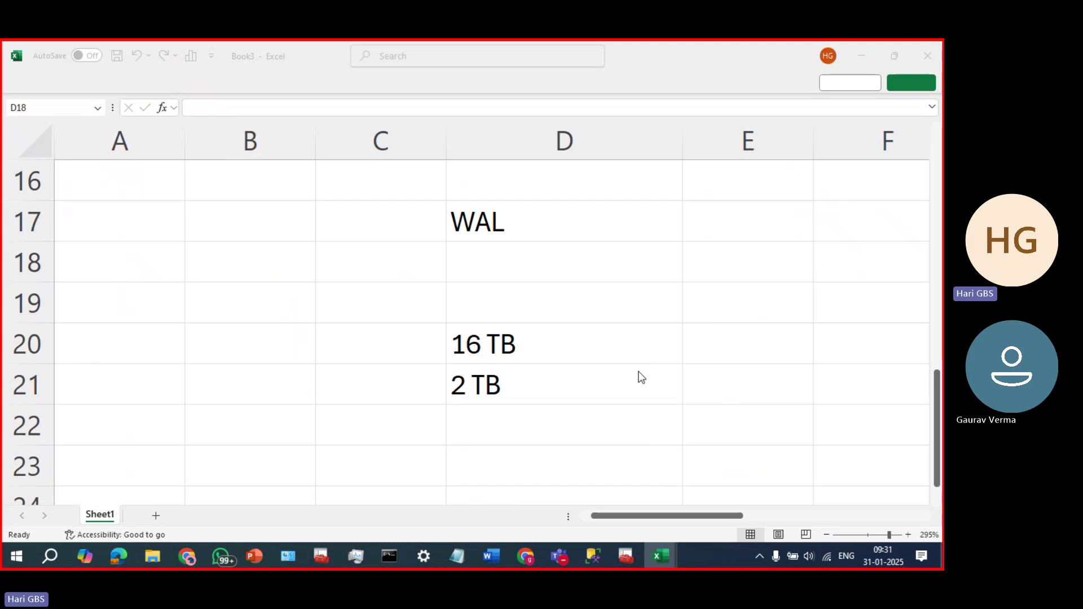
- Return to the GAURAV_DB properties and review the data file's autogrowth settings without changing them
key("alt+Tab")
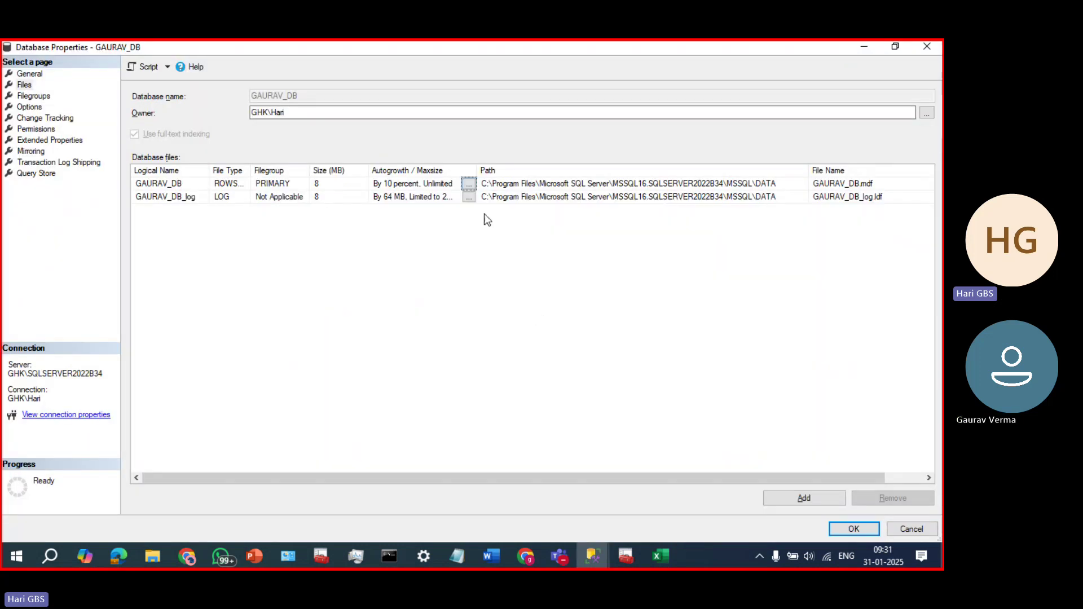
left_click(468, 186)
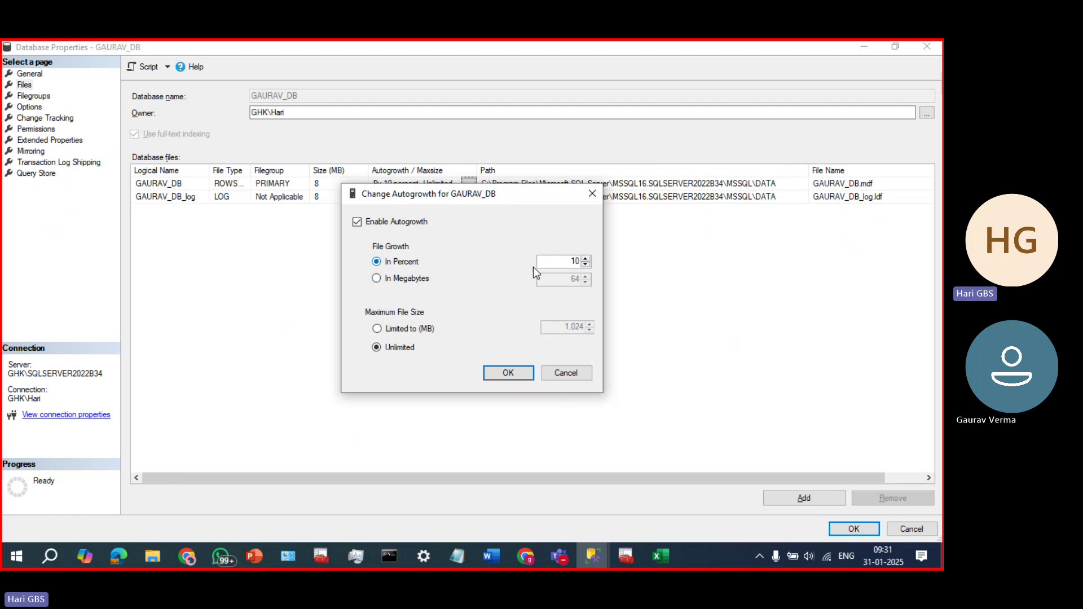
left_click(592, 194)
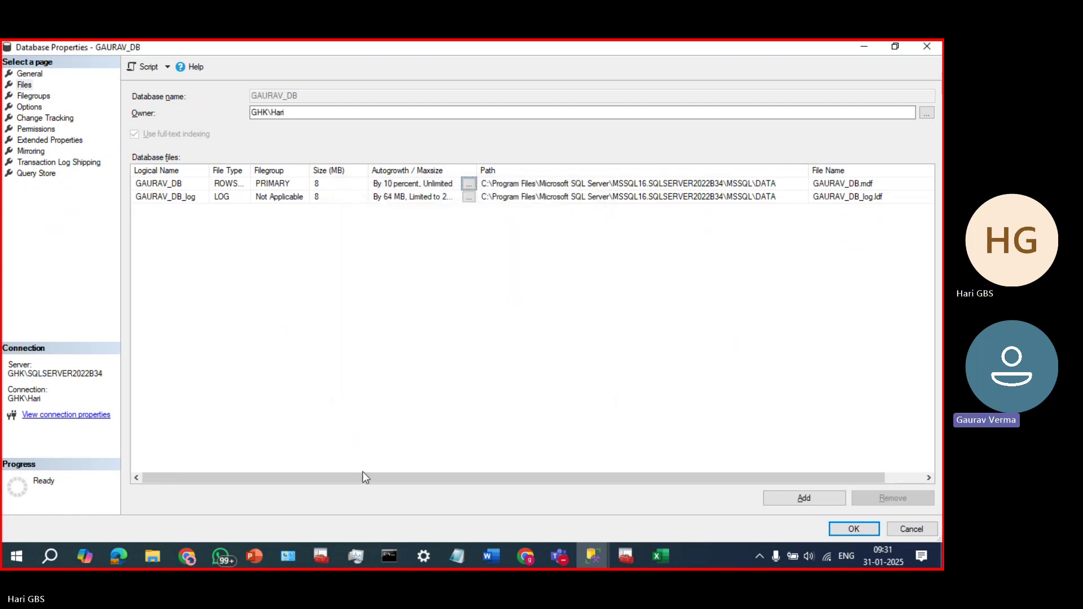
- Switch to File Explorer to check the free space on Local Disk (C:), and return to the GAURAV_DB properties
left_click(152, 557)
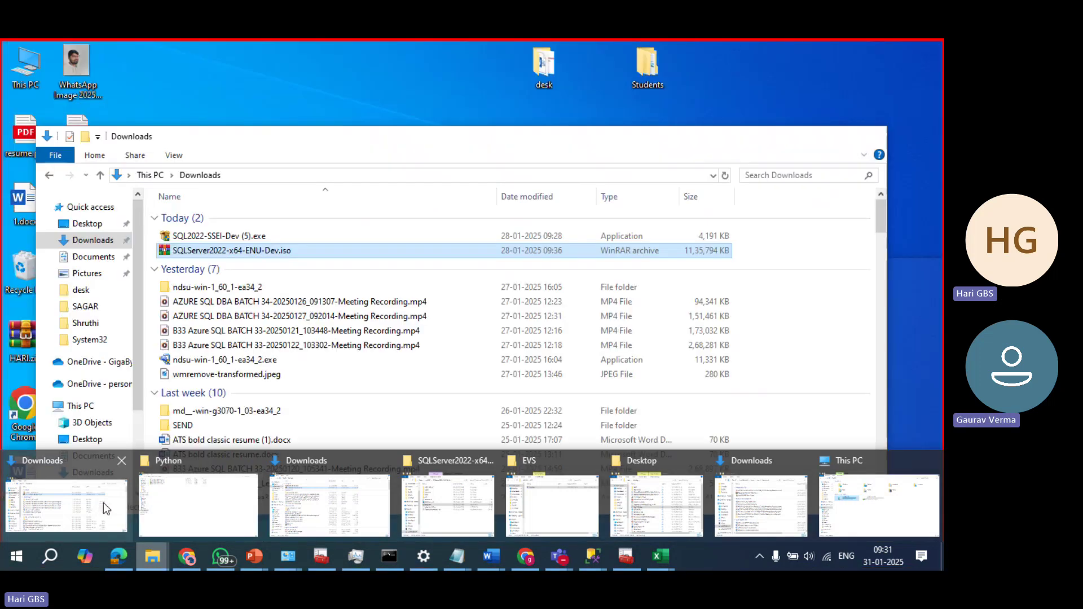
left_click(167, 504)
left_click(52, 317)
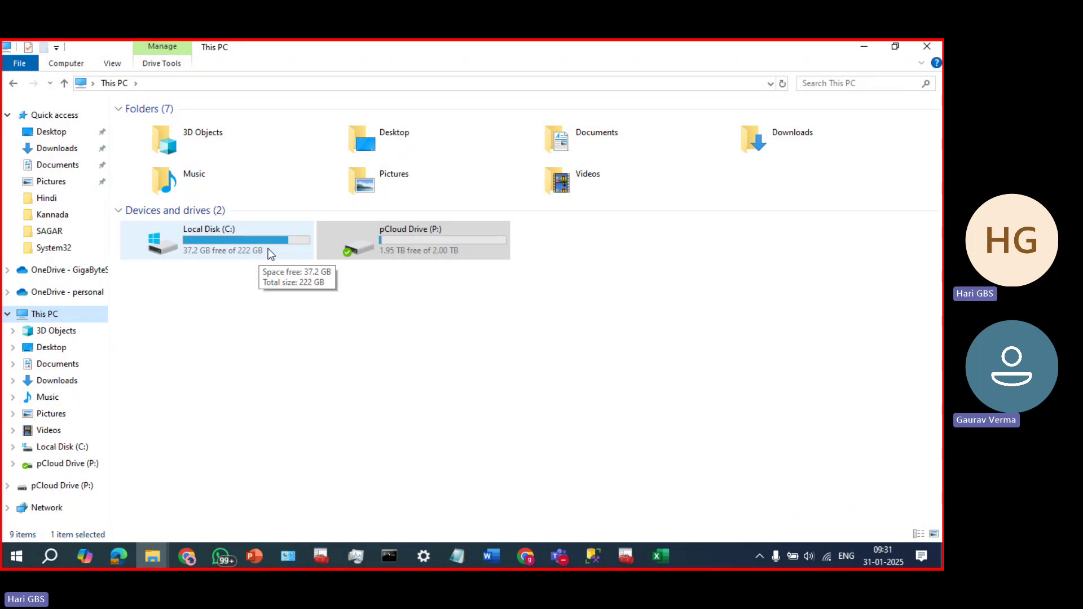
left_click(268, 249)
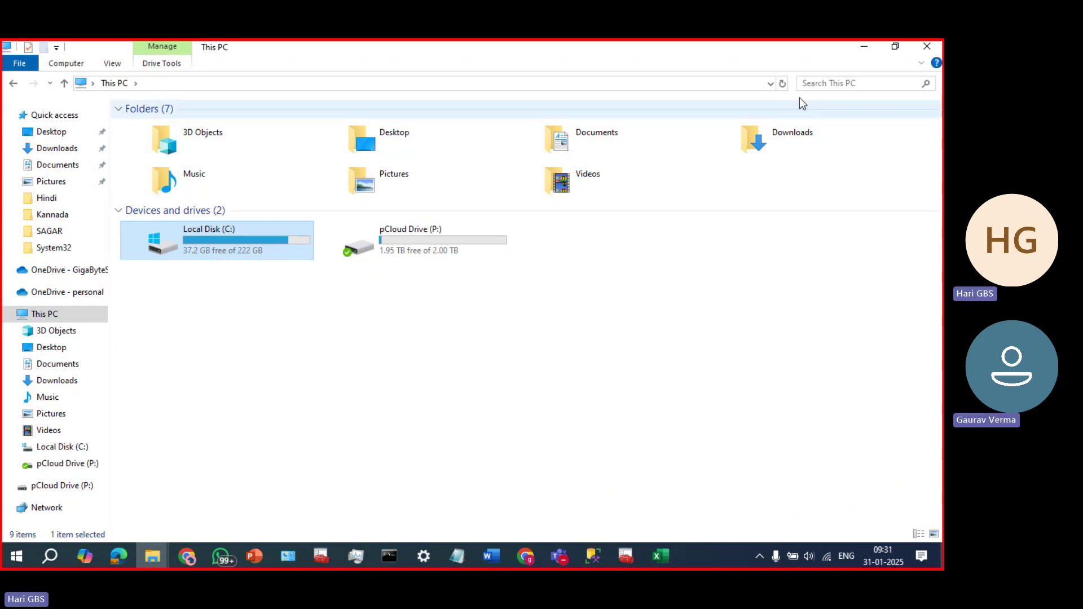
left_click(859, 48)
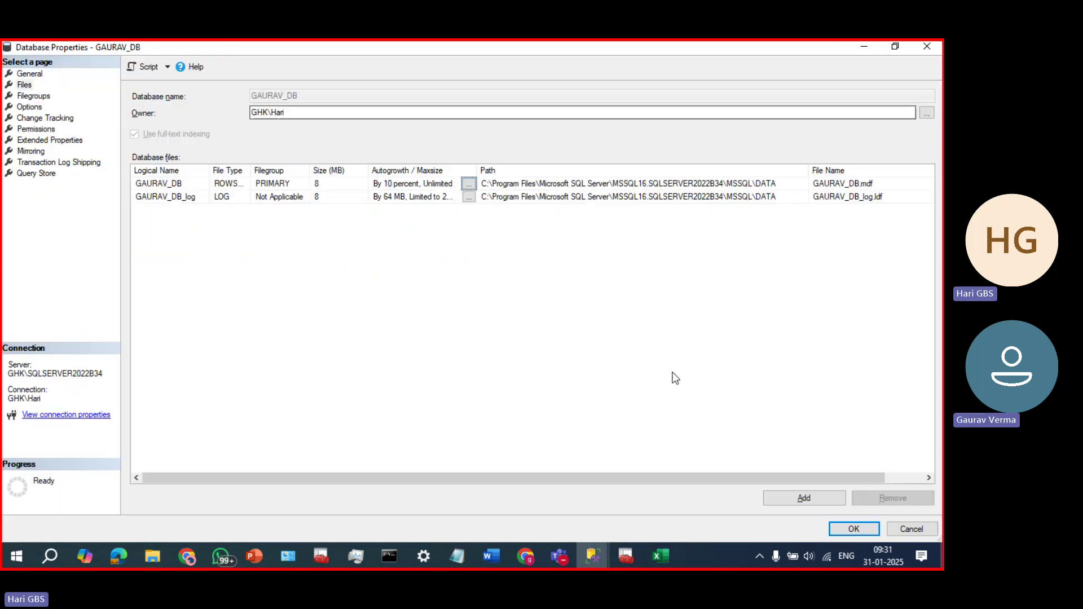
- Add a new database file to GAURAV_DB with the logical name DATA_2
left_click(189, 183)
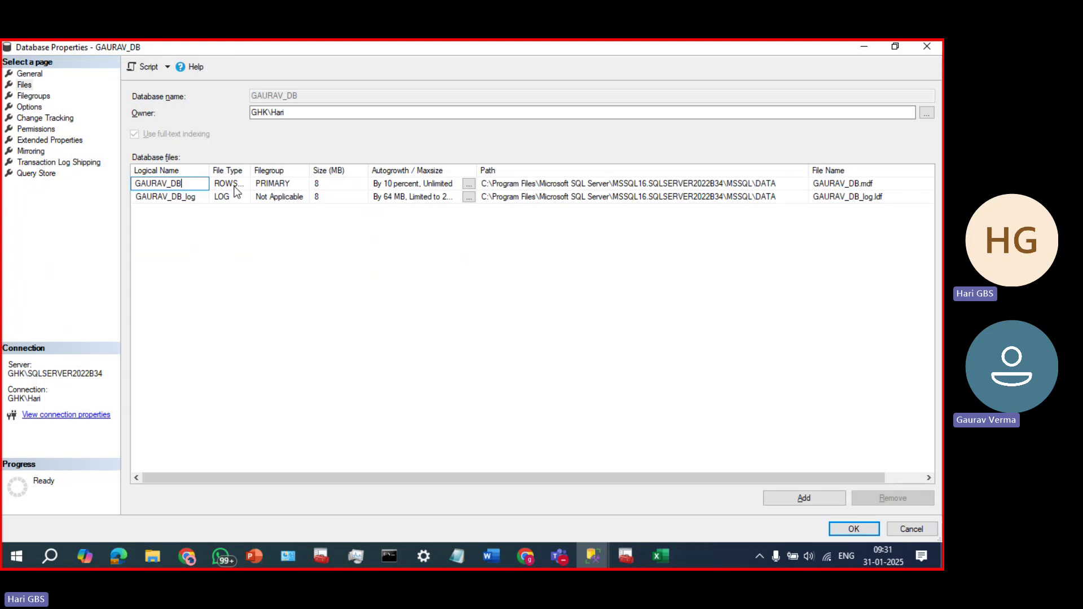
left_click(494, 185)
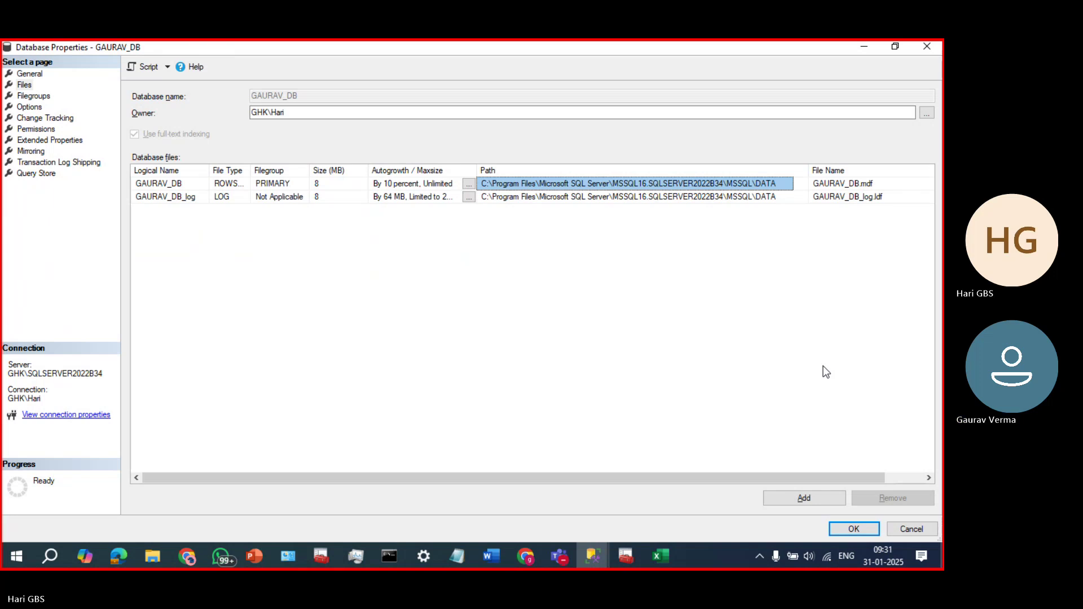
left_click(801, 499)
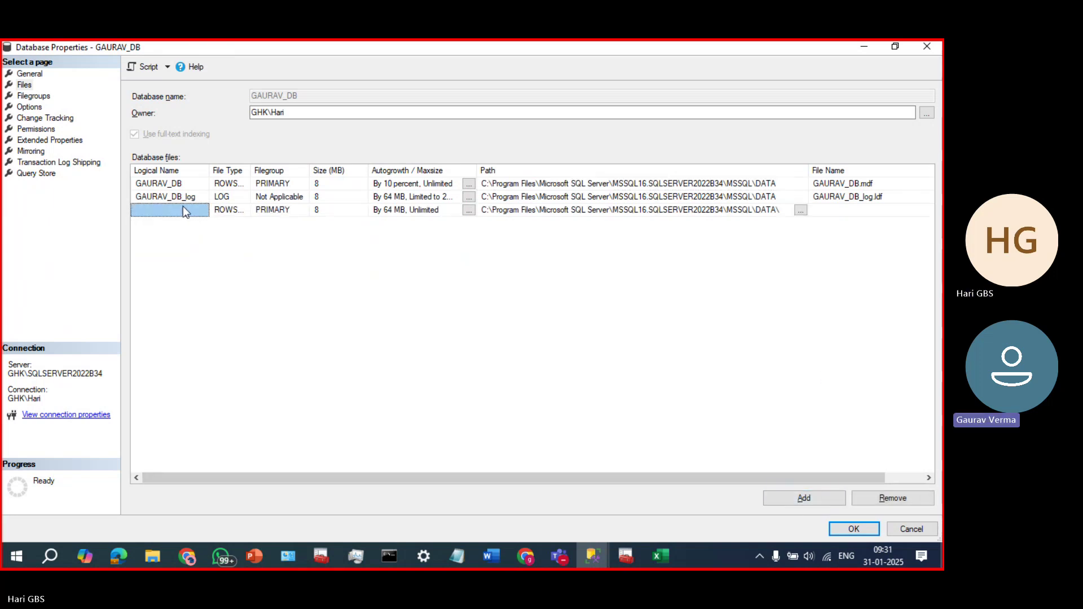
left_click(198, 210)
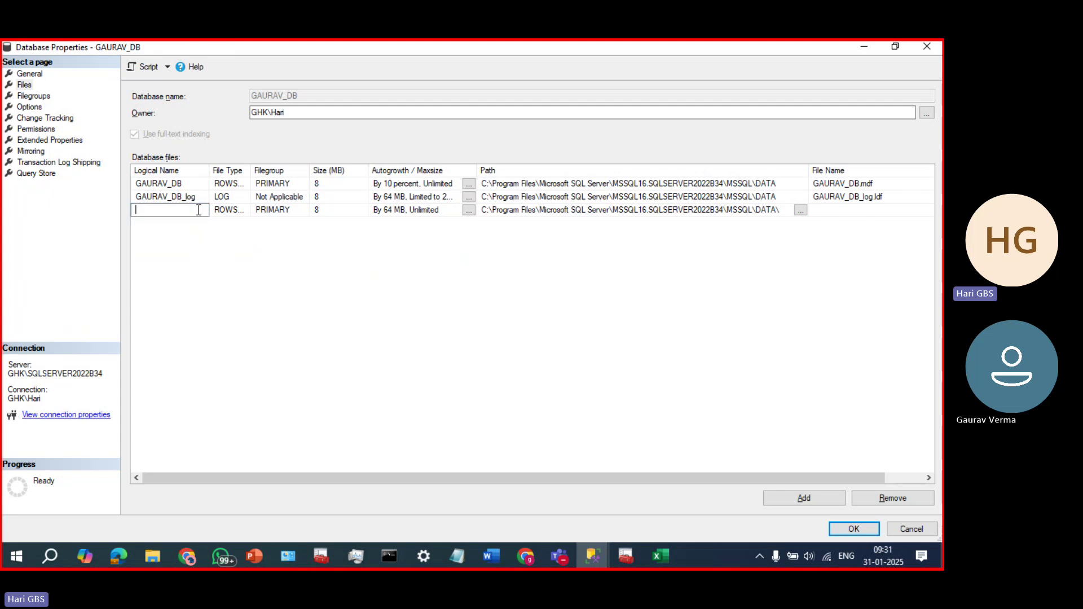
type("DATA_2")
- Set the path of the new DATA_2 file to the P: drive and save the database file changes
left_click(533, 211)
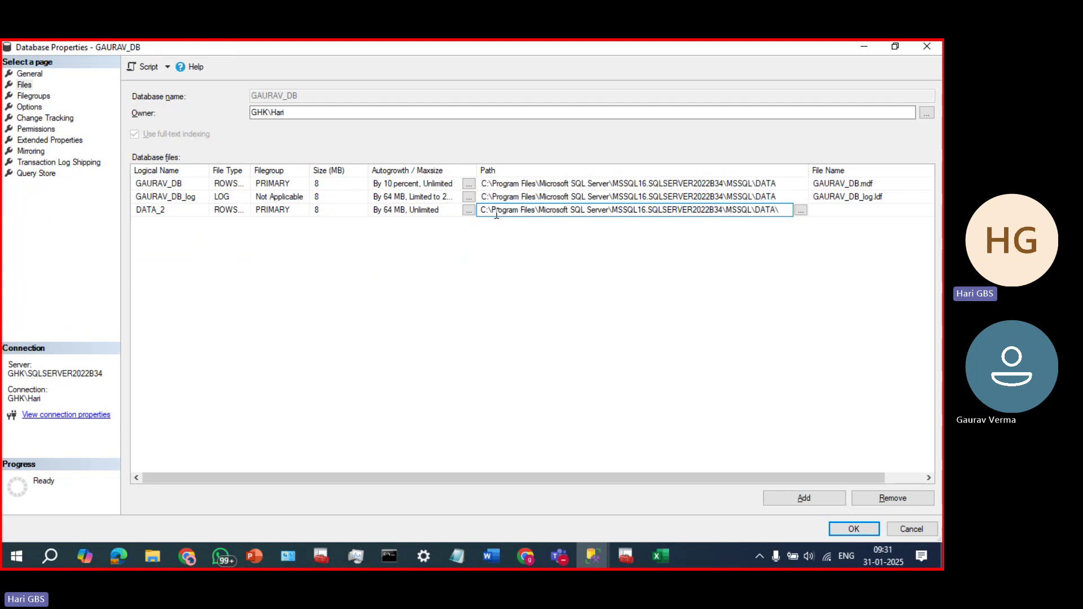
left_click(802, 210)
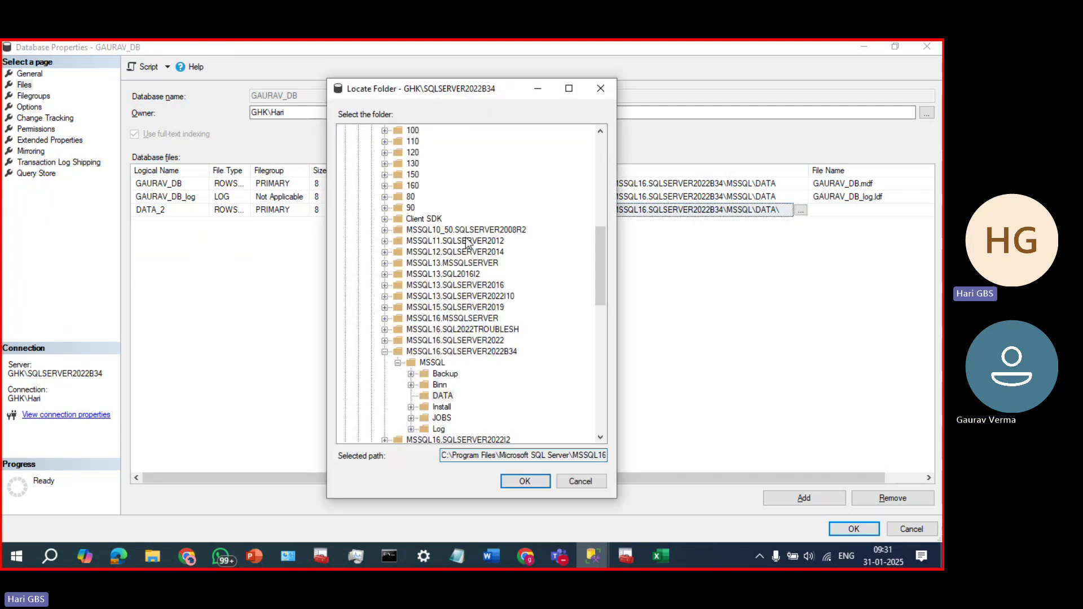
scroll(384, 191, "up", 5)
left_click(345, 130)
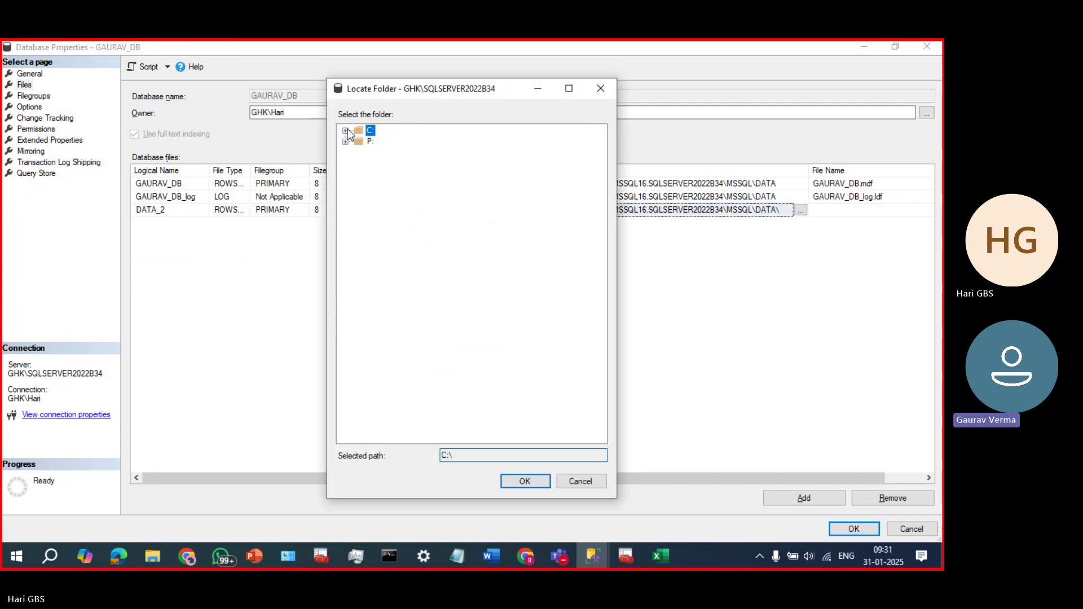
left_click(369, 142)
left_click(525, 481)
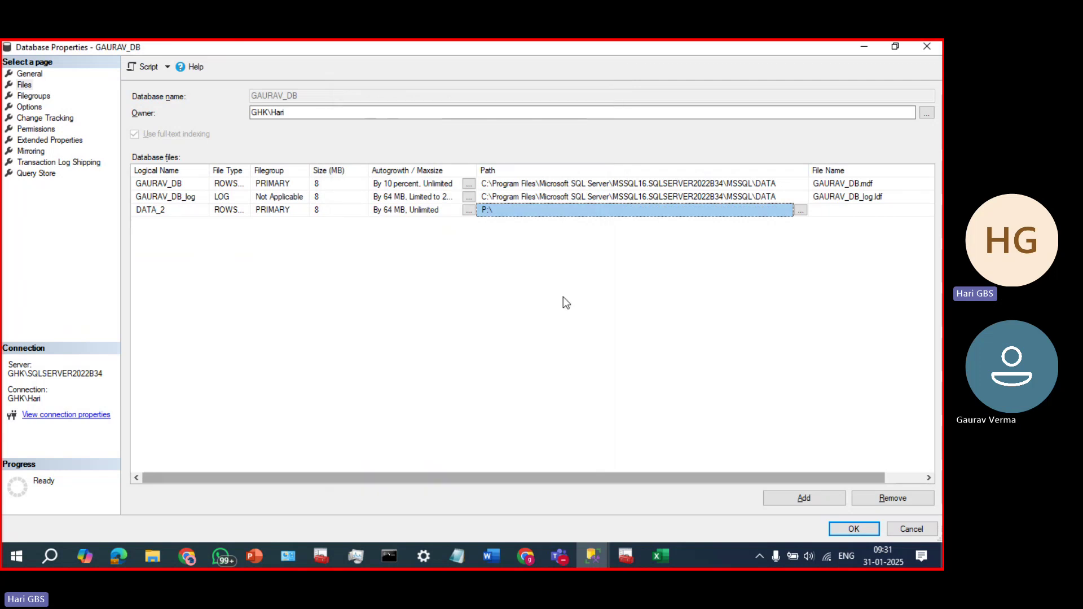
left_click(536, 212)
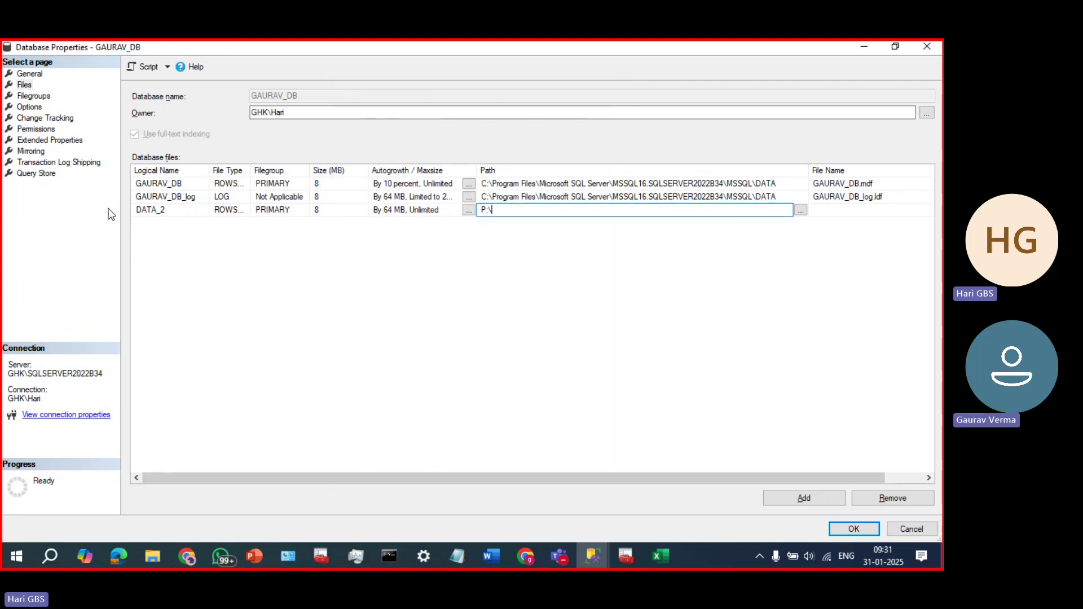
left_click(150, 213)
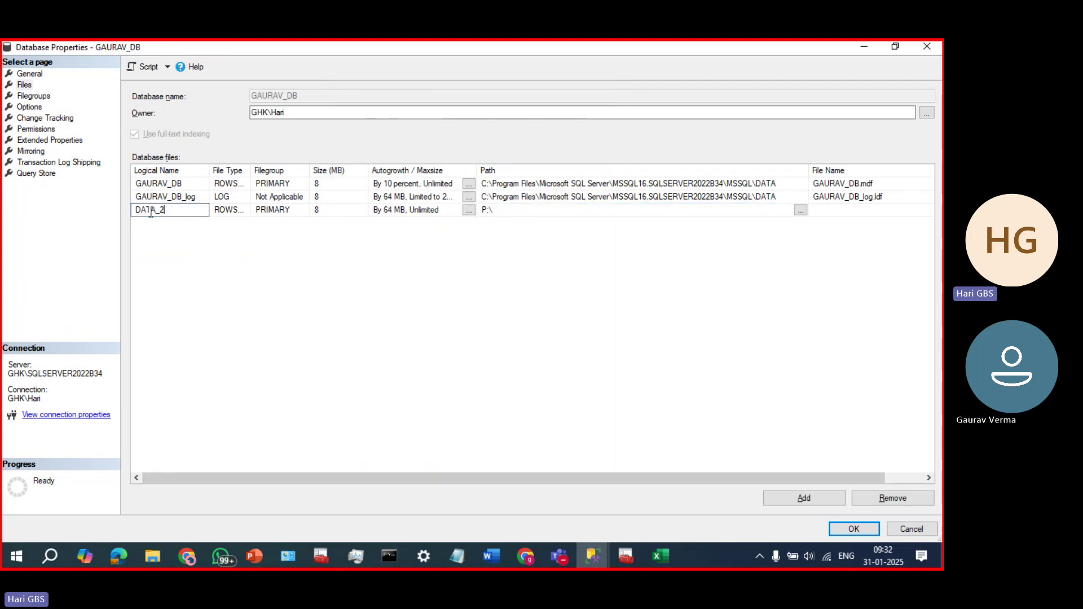
left_click(536, 209)
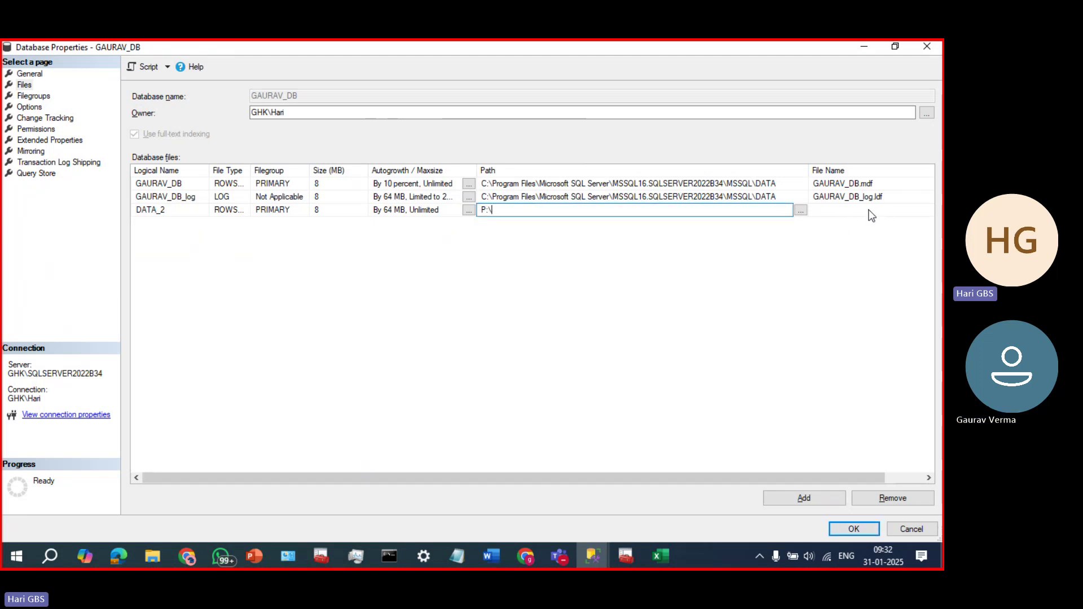
left_click(852, 526)
- Reopen the GAURAV_DB properties and review the physical file names of its data and log files
key("alt+Tab")
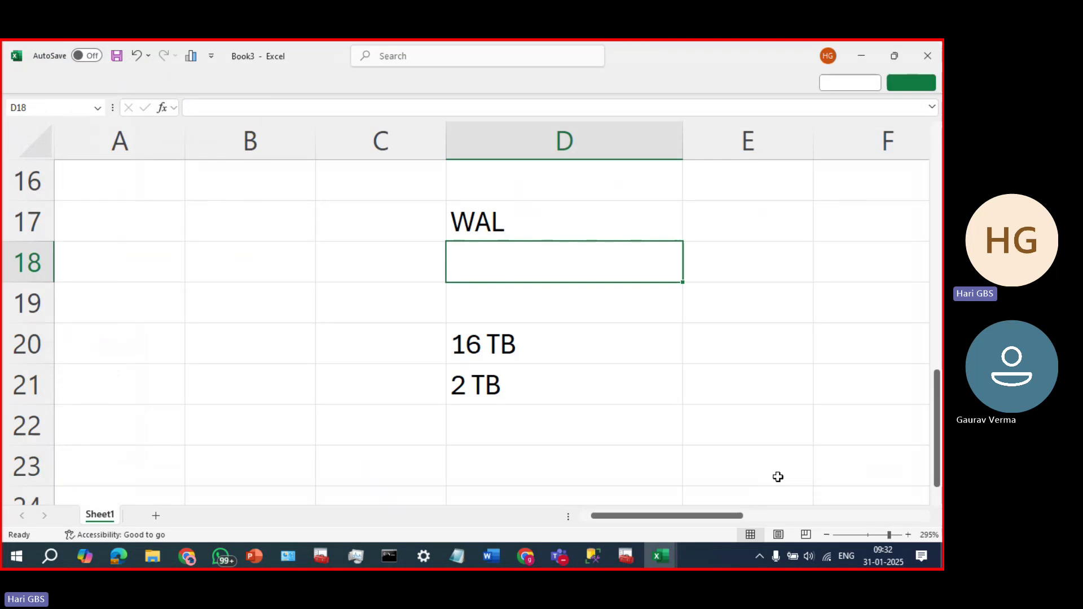
left_click(584, 556)
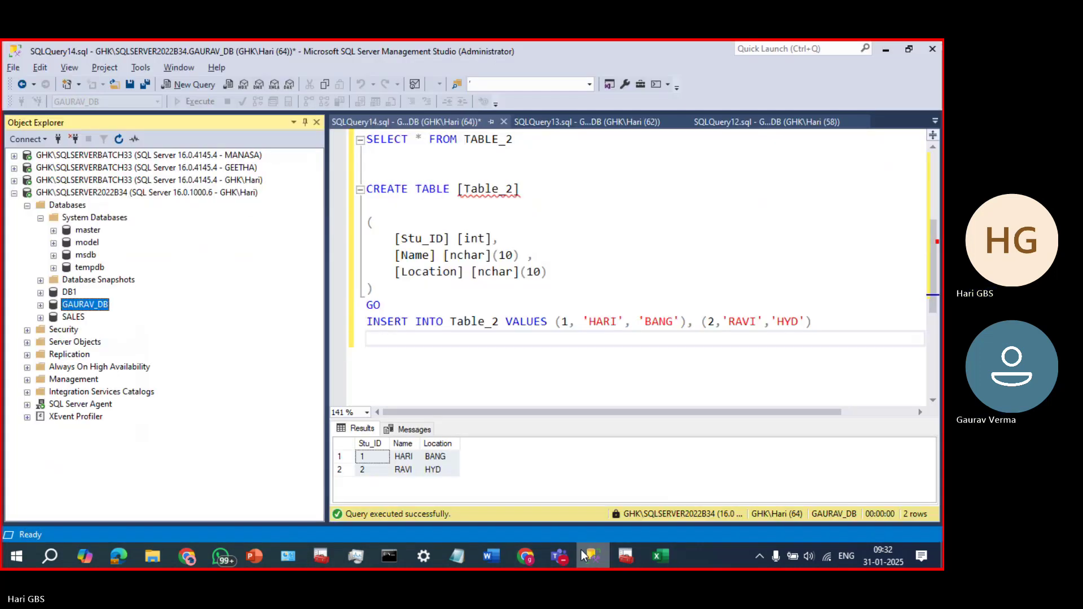
right_click(84, 305)
left_click(151, 529)
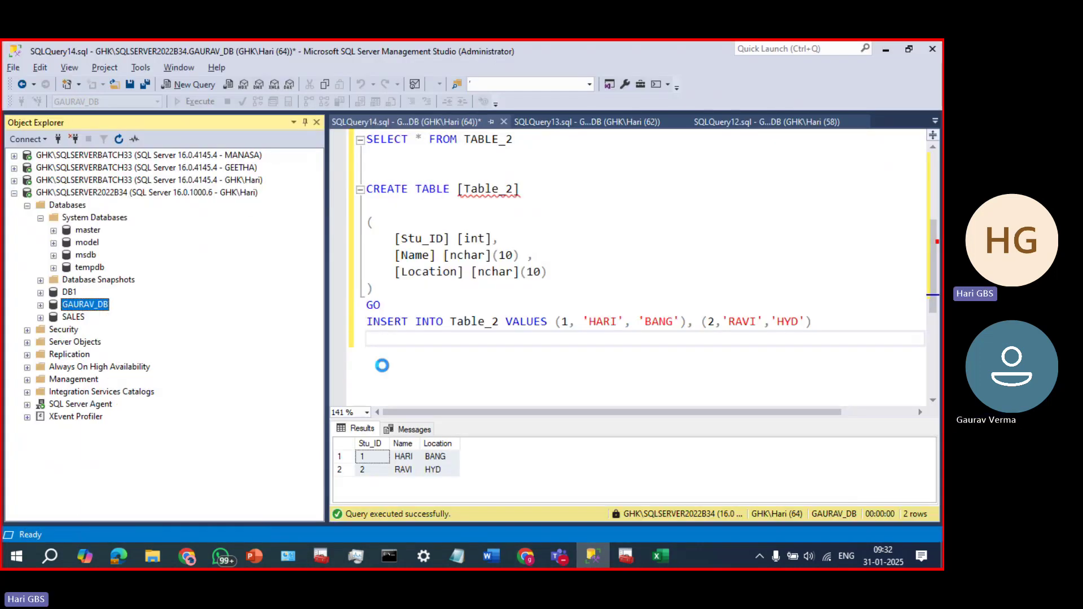
left_click(255, 111)
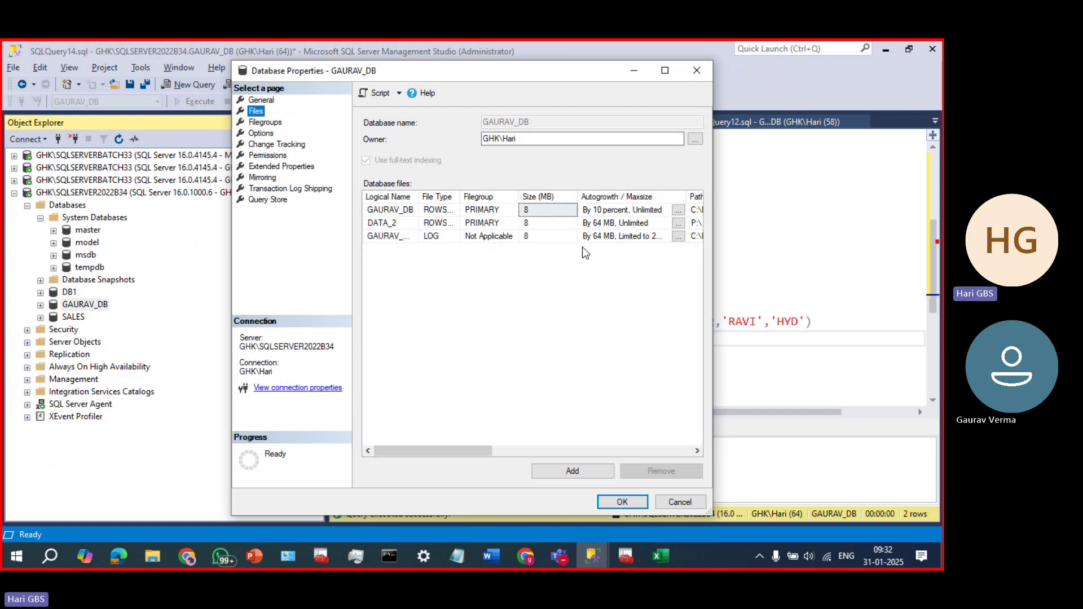
left_click(666, 70)
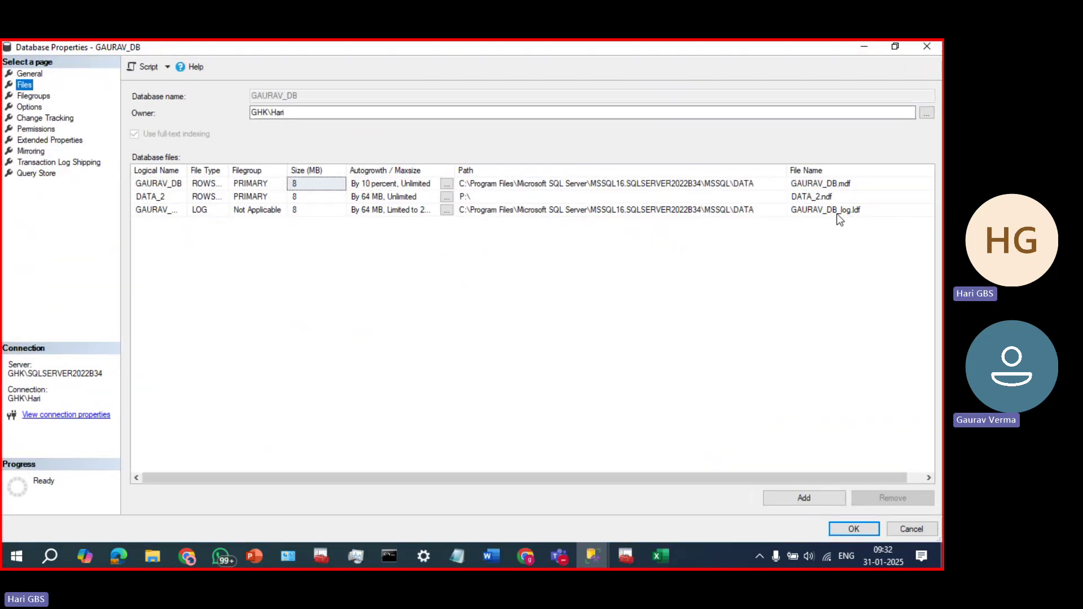
left_click(824, 198)
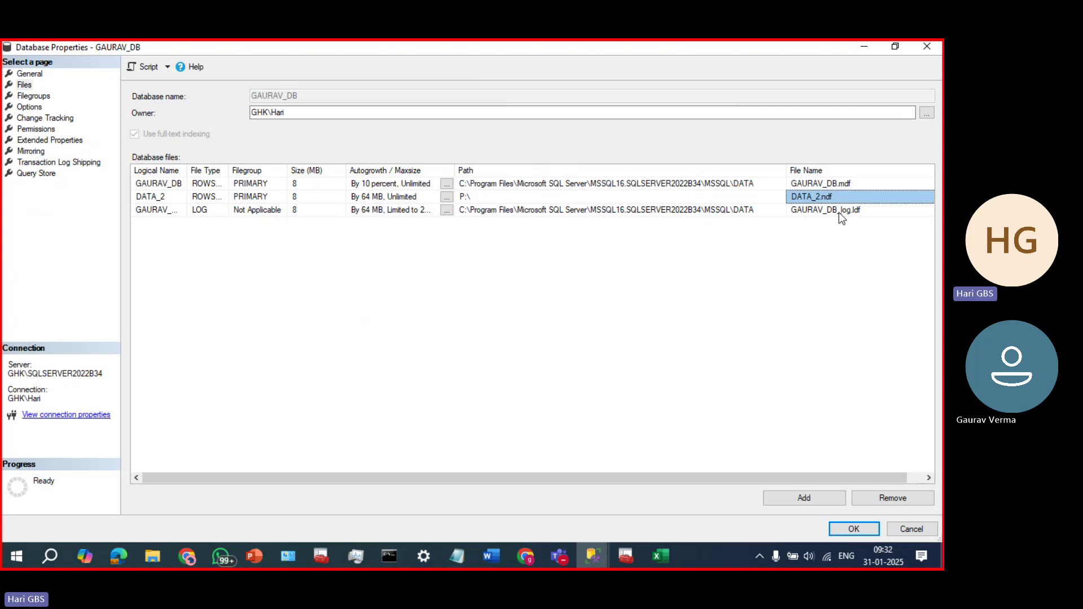
left_click(841, 211)
left_click(837, 198)
- Remove DATA_2 from the database file list, and cancel the properties to discard the removal
left_click(529, 198)
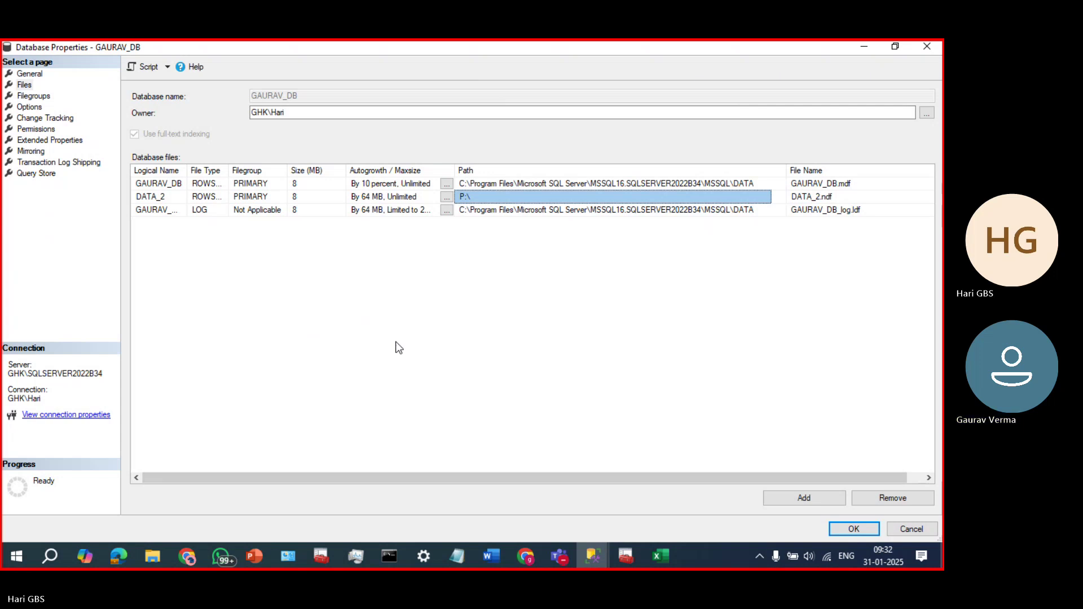
left_click(891, 501)
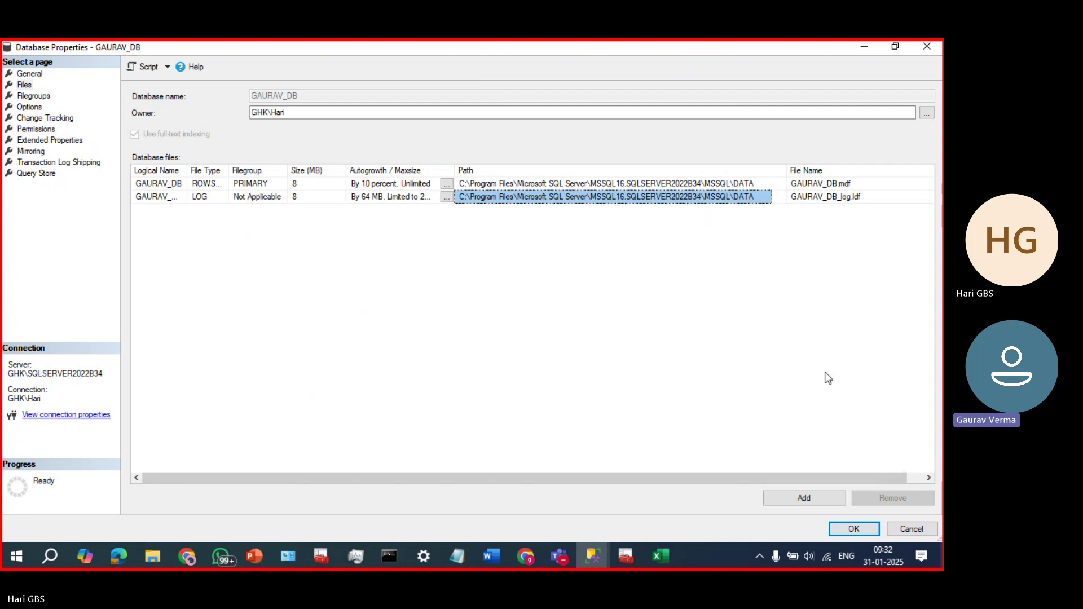
left_click(903, 531)
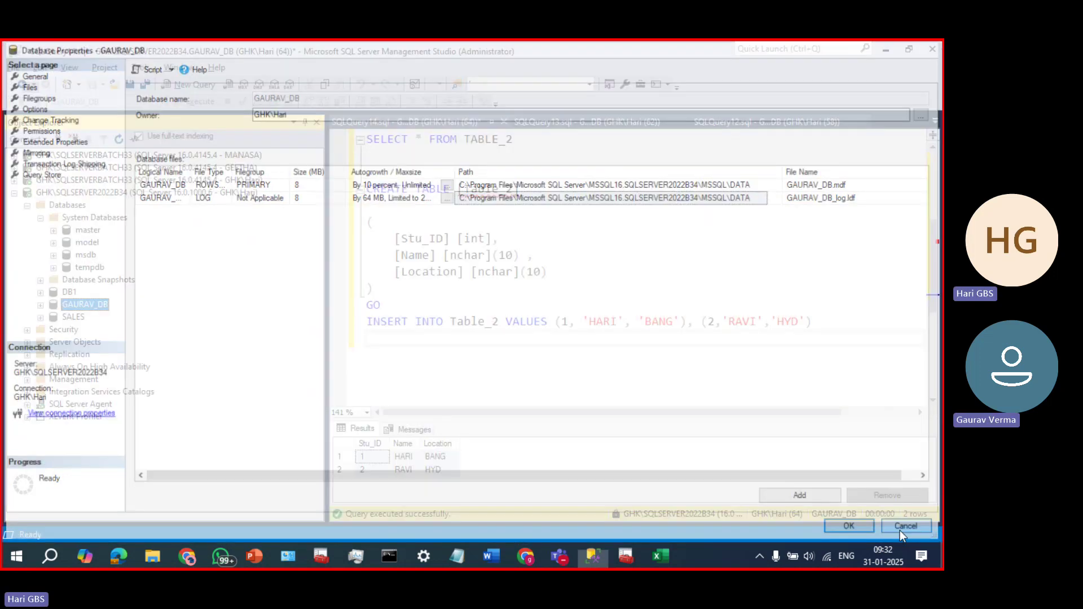
- Reopen the file list in the GAURAV_DB properties and examine the logical name of DATA_2 without changing it
right_click(78, 304)
left_click(143, 526)
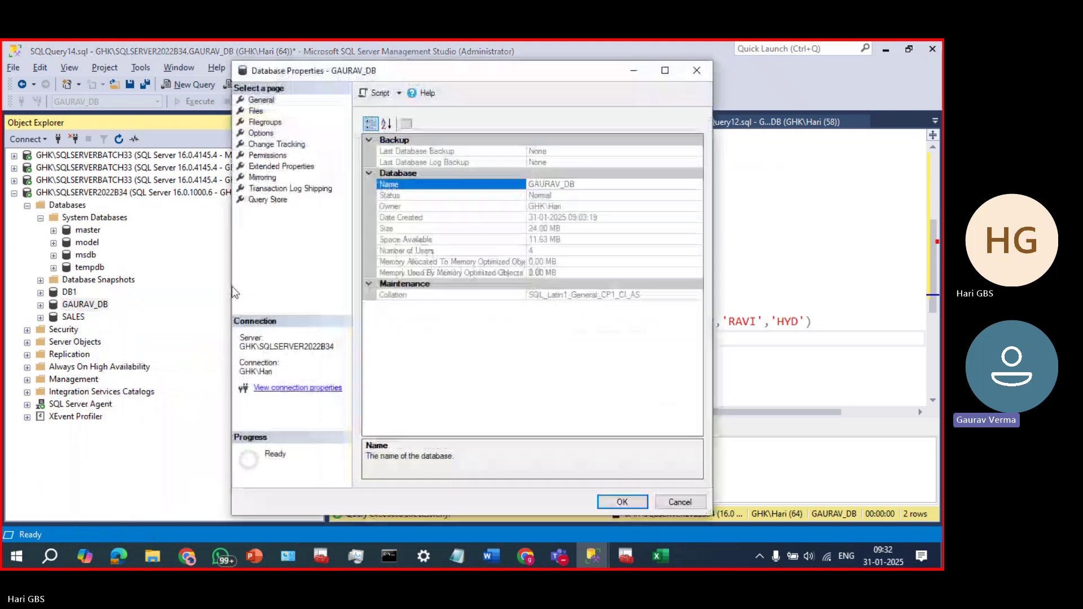
left_click(261, 122)
left_click(255, 111)
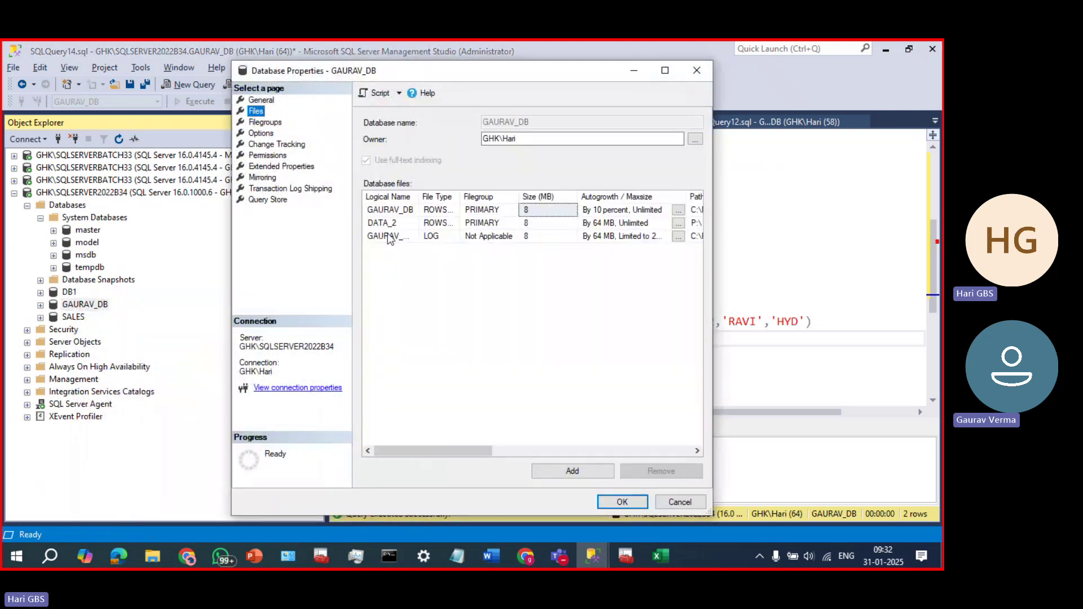
left_click(382, 223)
left_click(381, 223)
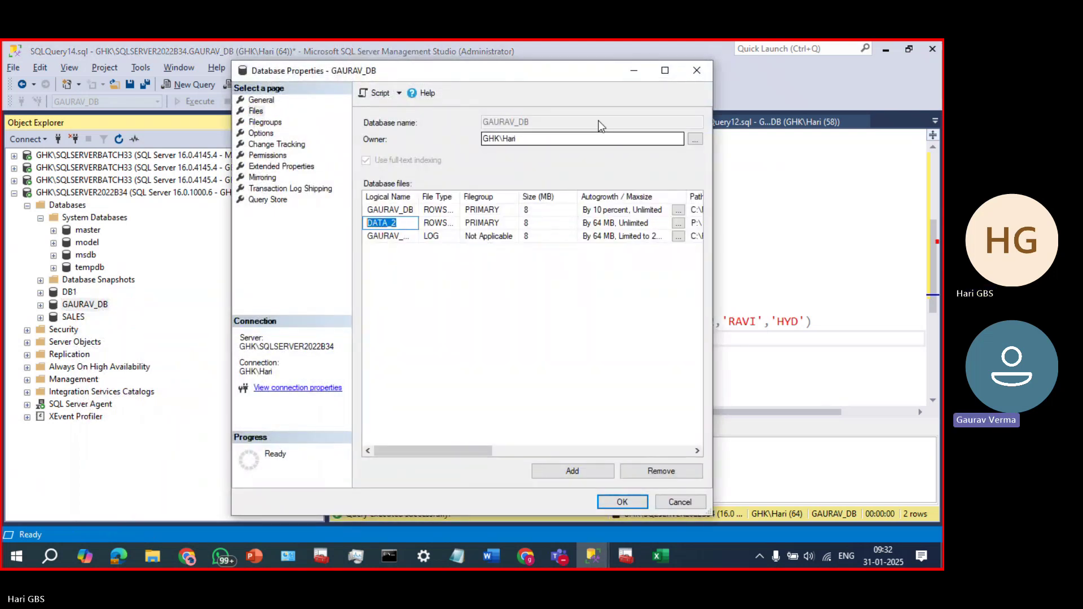
left_click(663, 70)
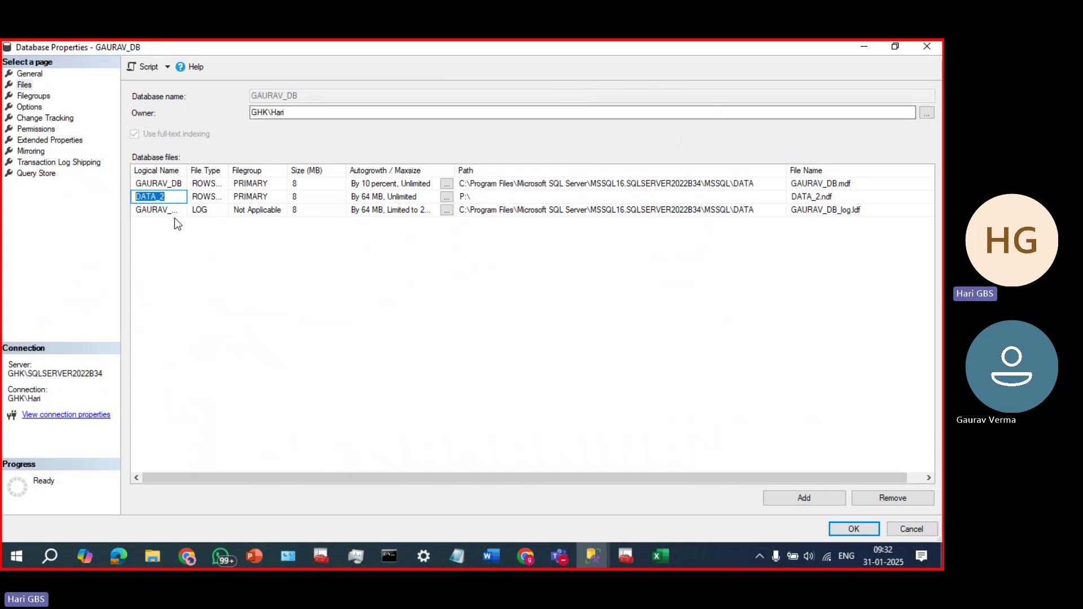
left_click(207, 255)
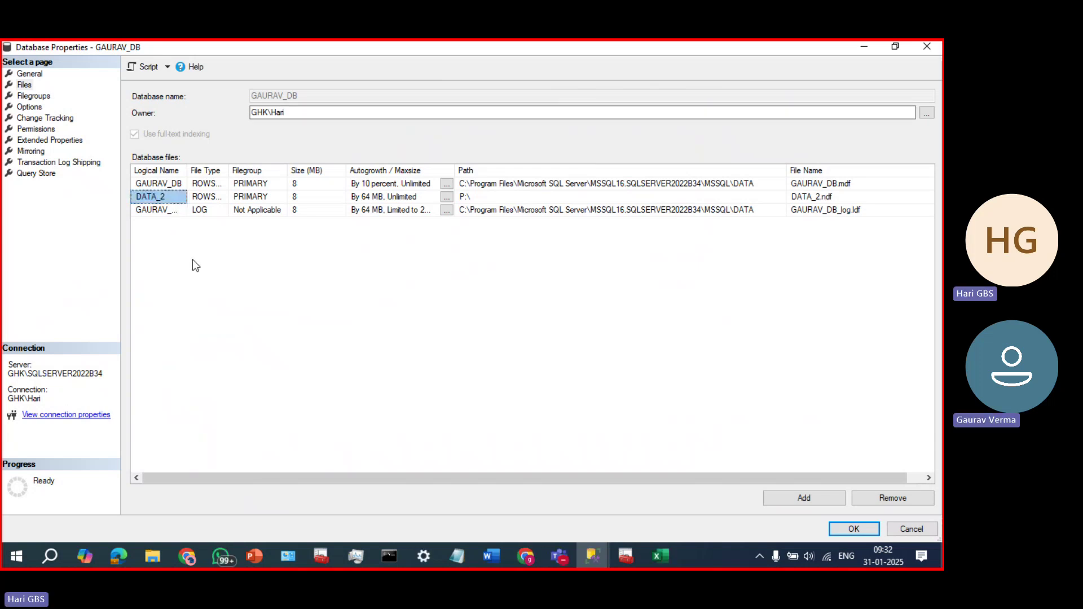
left_click(176, 201)
left_click(178, 201)
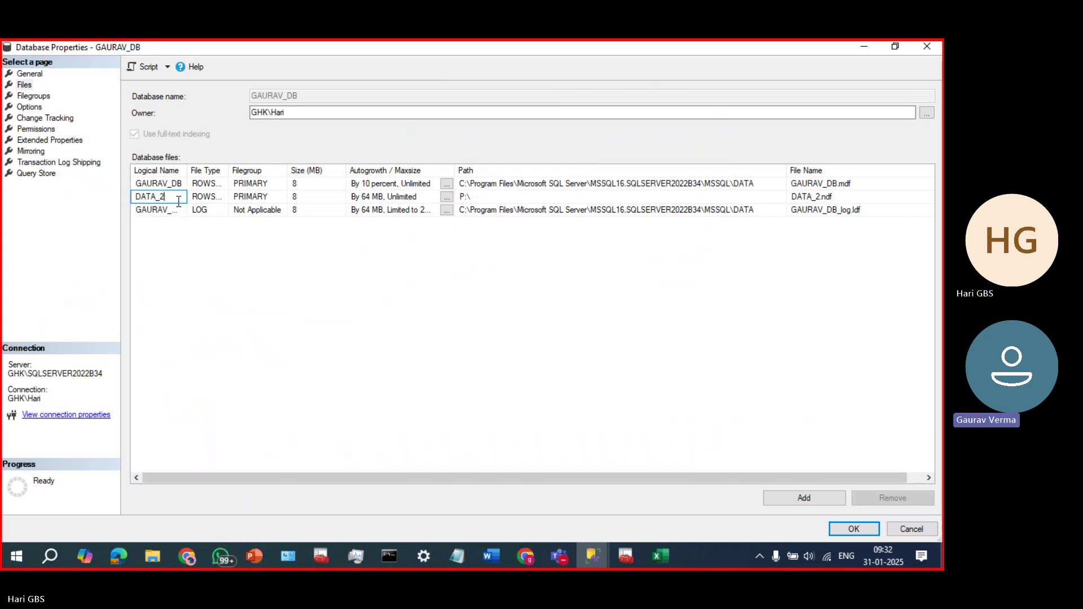
key("Return")
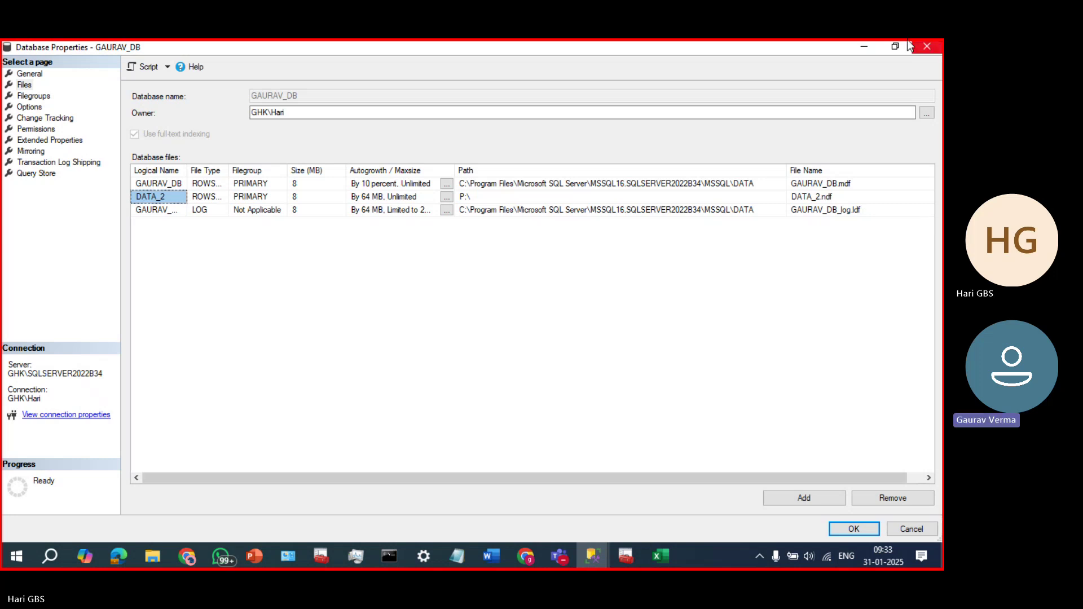
- Switch to the PowerPoint deck to review the maximum data and log file sizes, and show the File Groups slide
left_click(863, 44)
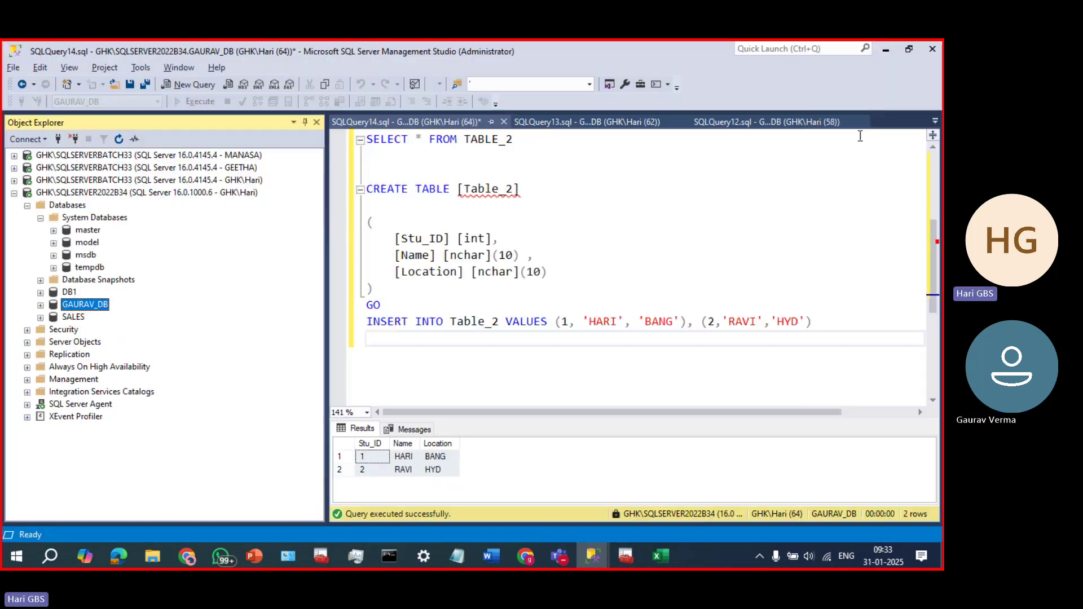
left_click(575, 353)
key("alt+Tab")
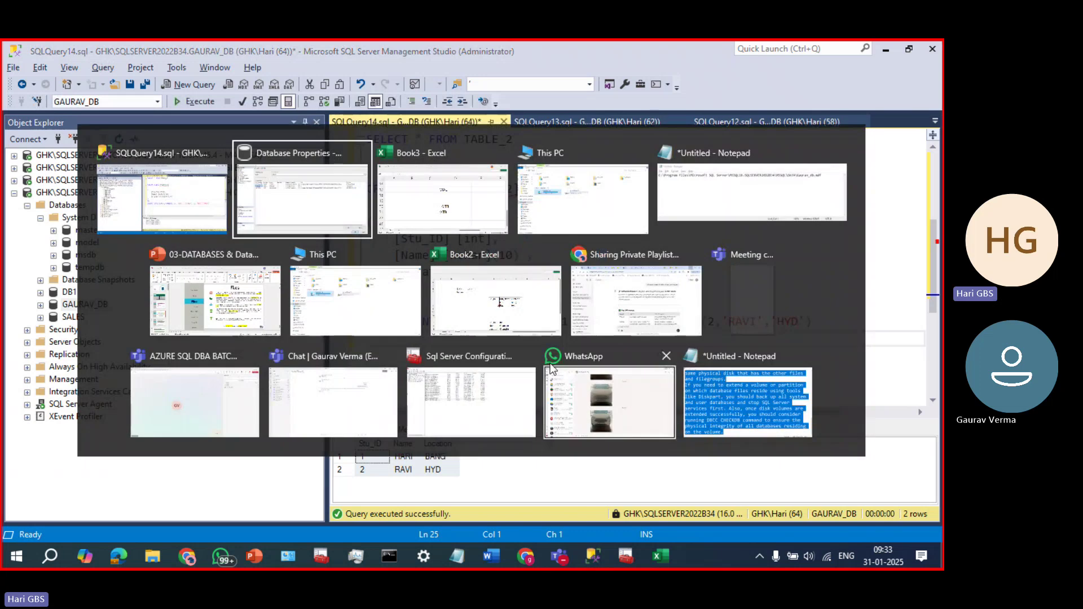
left_click(248, 302)
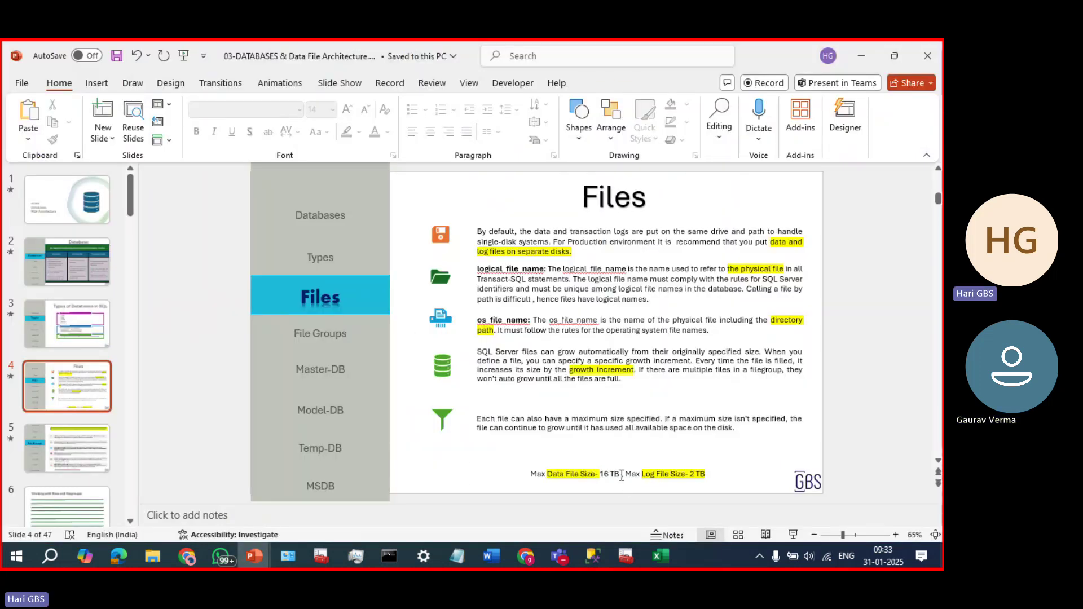
left_click_drag(622, 475, 588, 475)
left_click(735, 476)
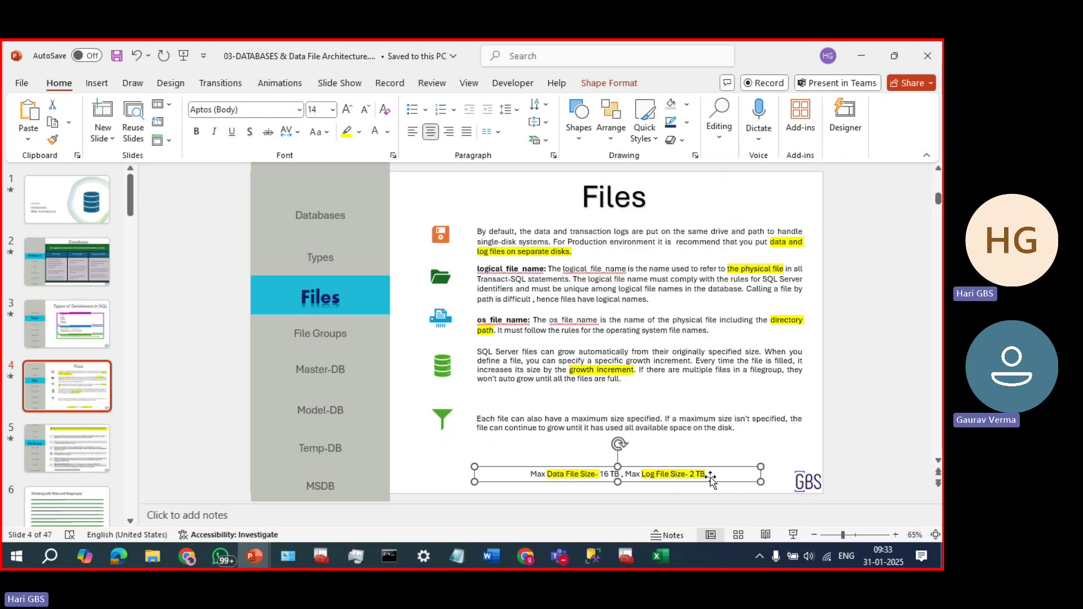
left_click(40, 454)
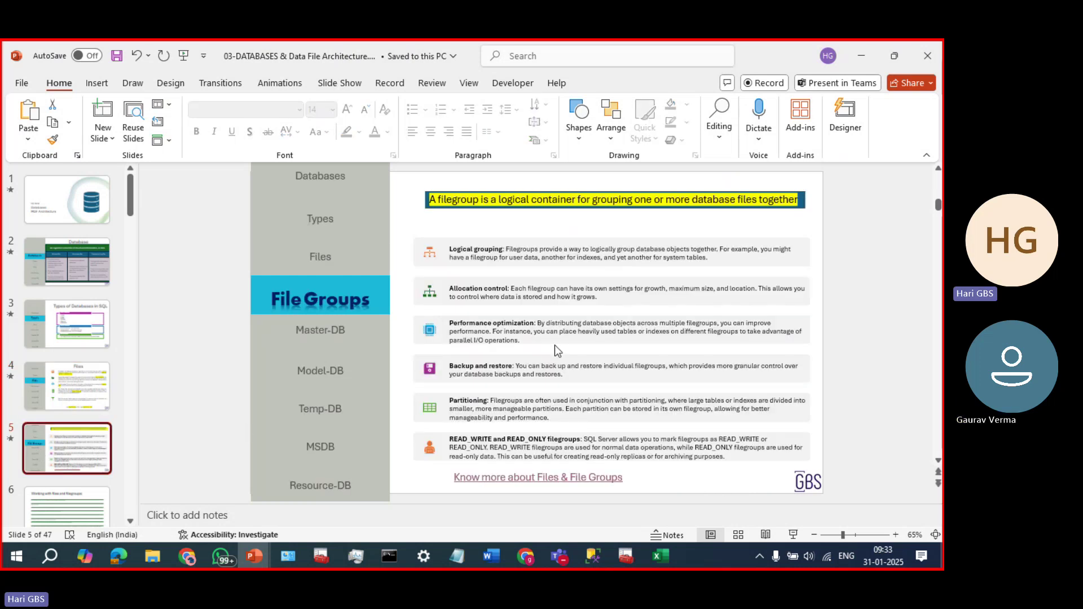
- Return to the GAURAV_DB properties and widen the Logical Name, File Type and Filegroup columns to read their values
key("alt+Tab")
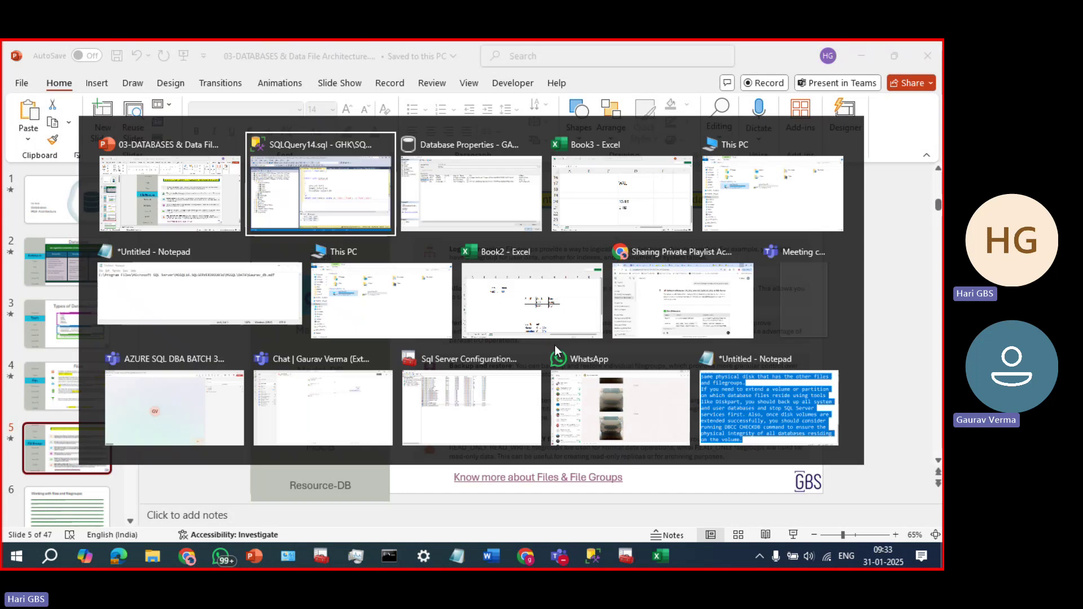
key("alt+Tab")
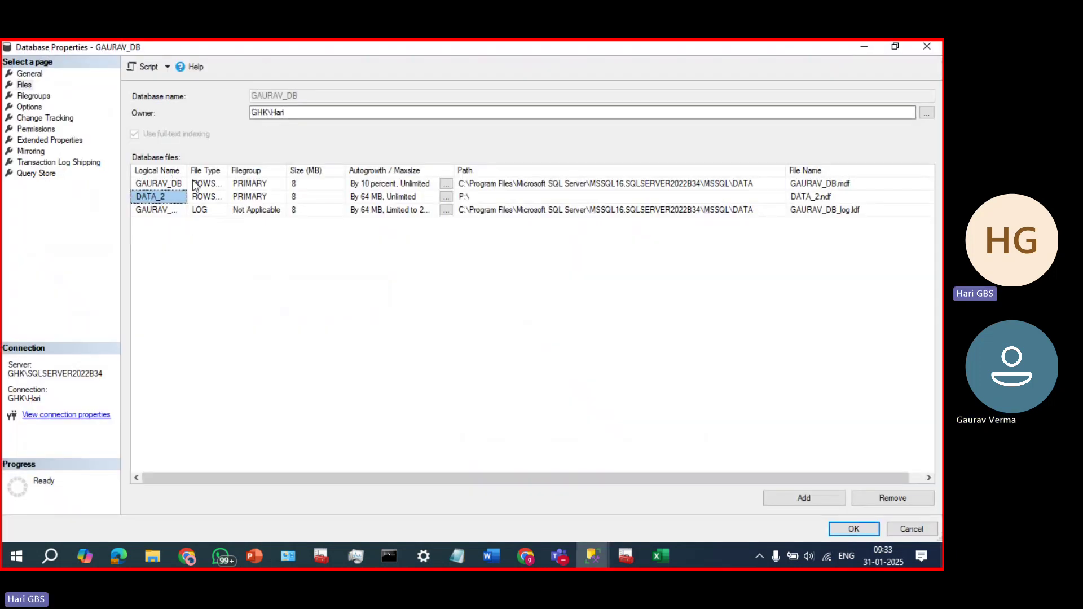
left_click_drag(231, 171, 276, 171)
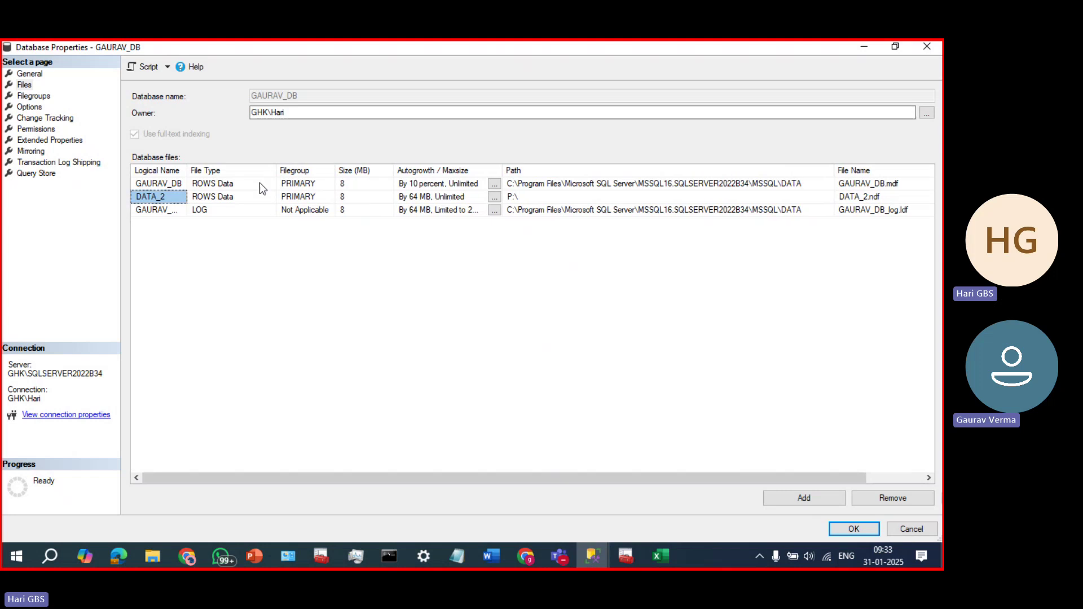
left_click(251, 186)
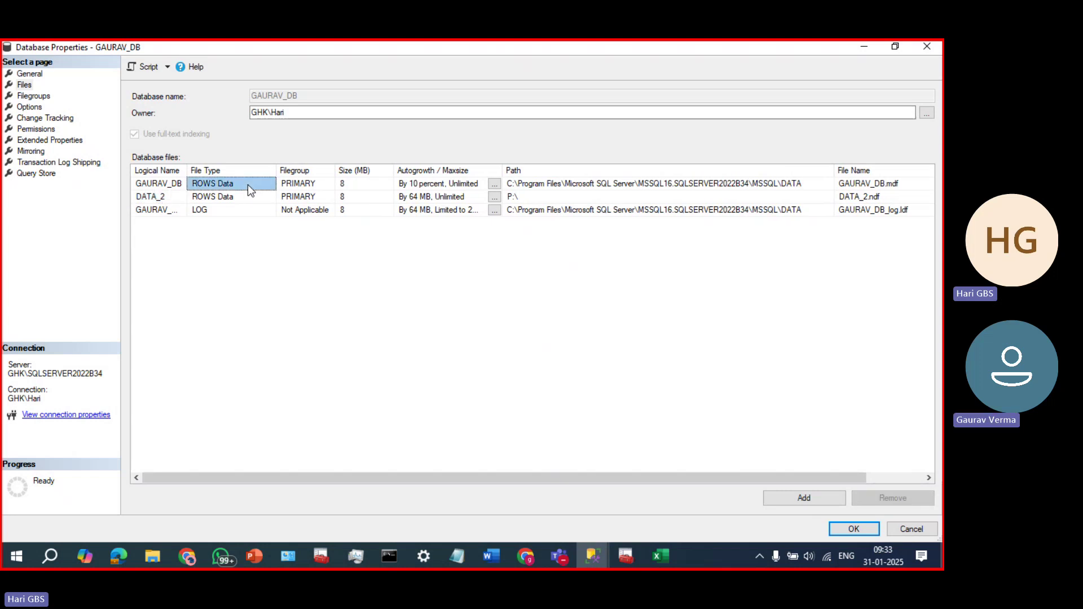
left_click(238, 208)
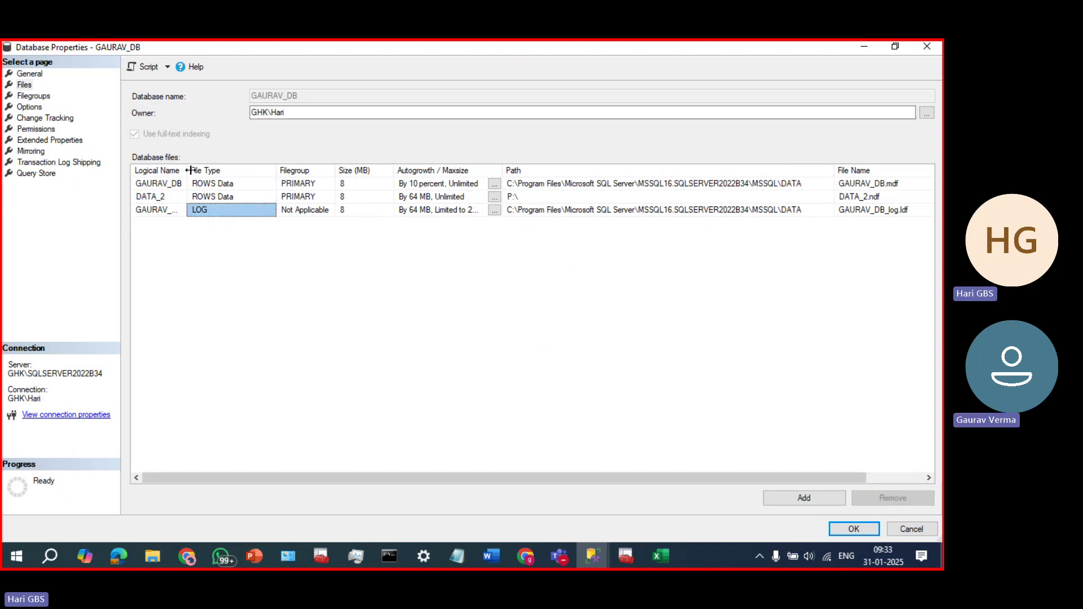
left_click_drag(188, 170, 230, 171)
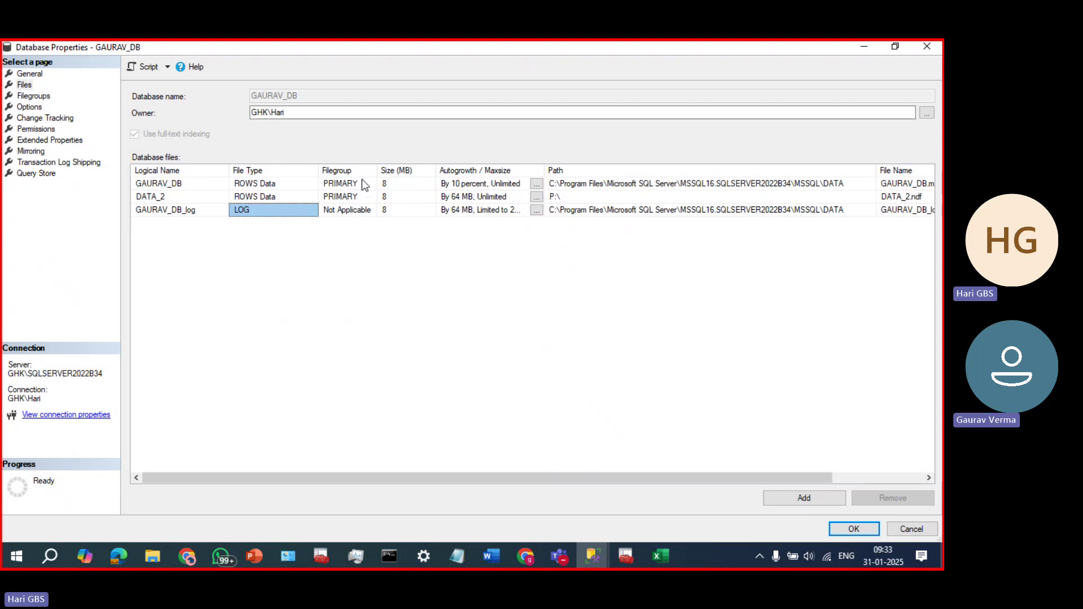
left_click_drag(377, 171, 392, 173)
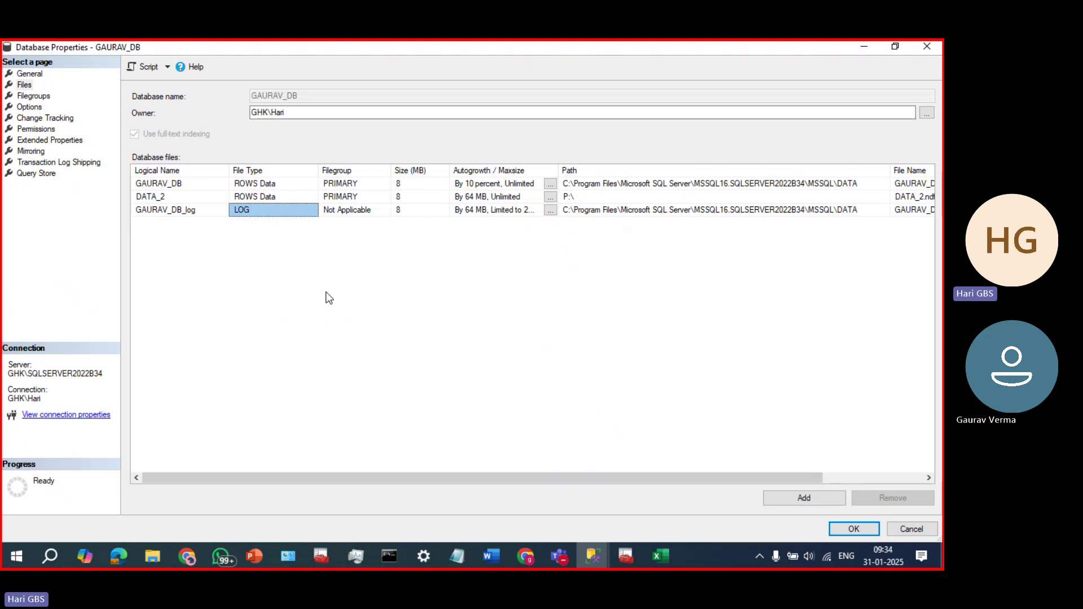
- Examine the filegroup and file name of the GAURAV_DB primary data file in the database file list
left_click(356, 184)
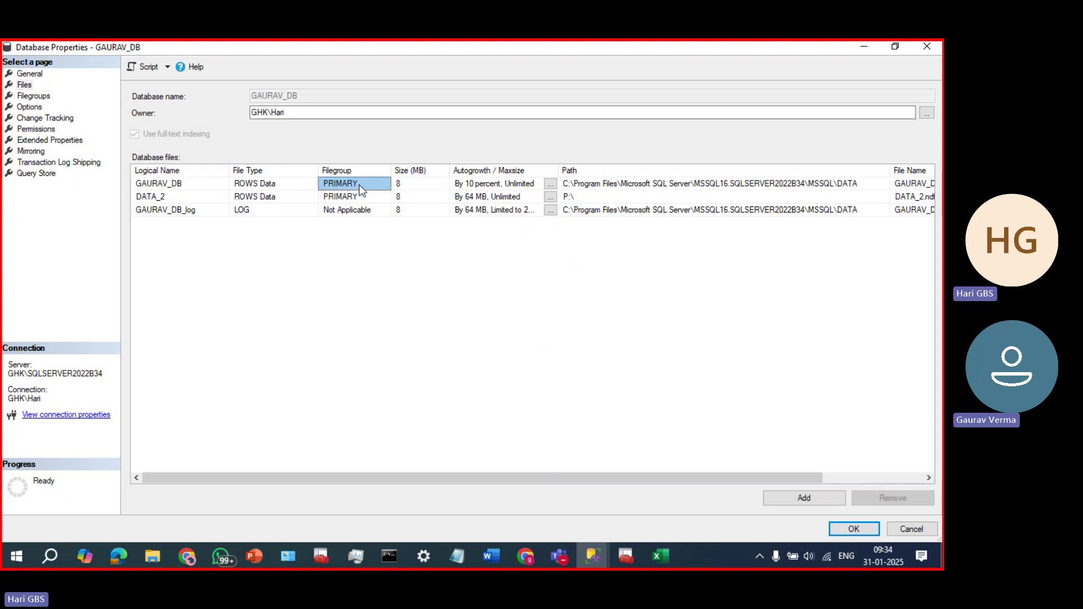
left_click(915, 186)
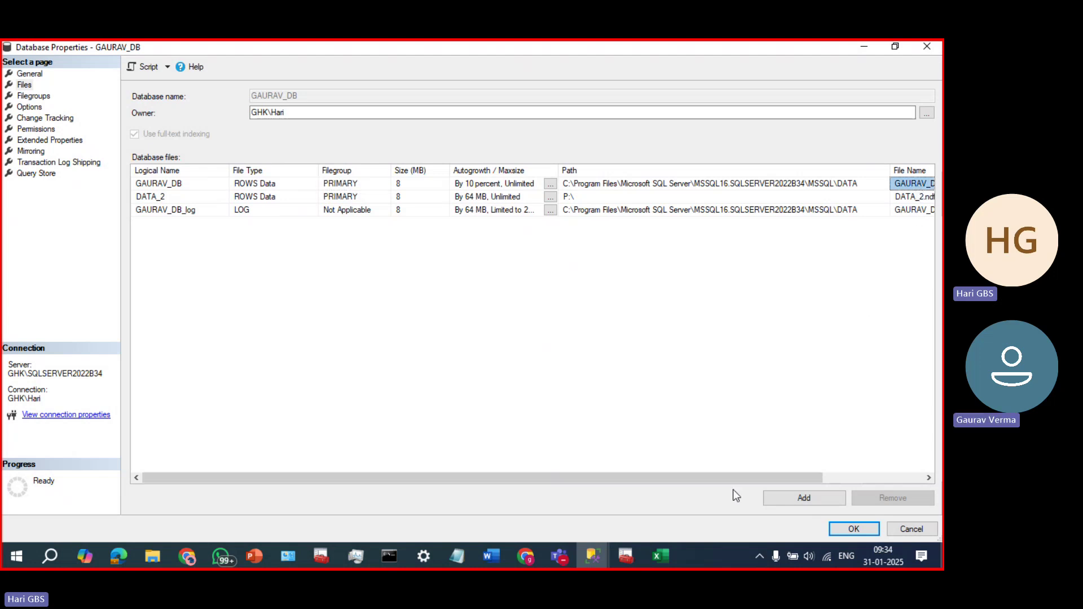
mouse_move(735, 479)
left_mouse_down()
mouse_move(819, 479)
mouse_move(717, 479)
left_mouse_up()
left_click(848, 196)
left_click(356, 185)
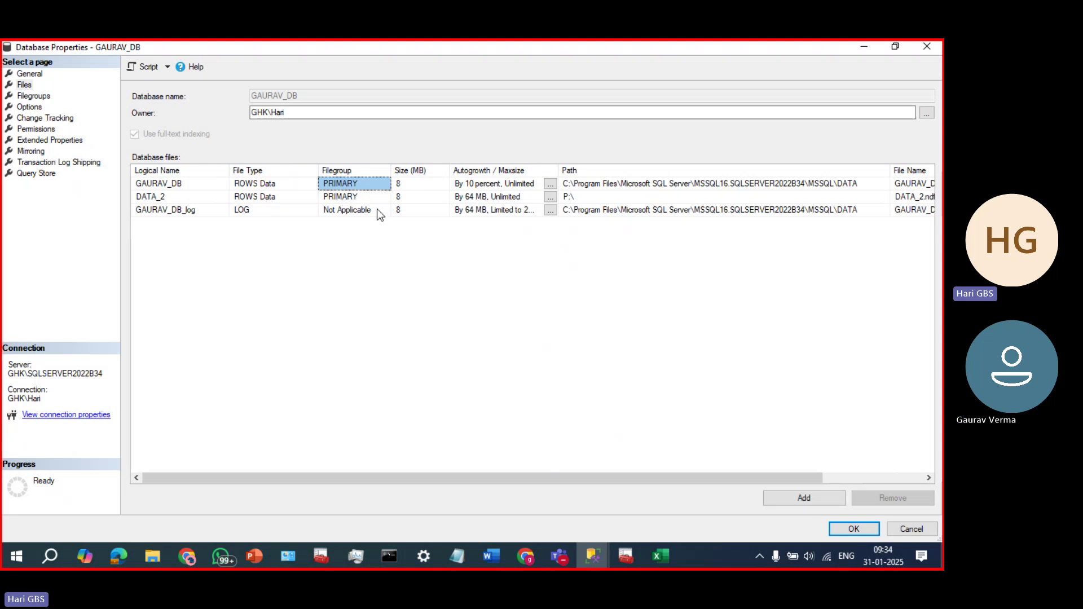
- Add a new database file to GAURAV_DB with the logical name Data_3
left_click(786, 498)
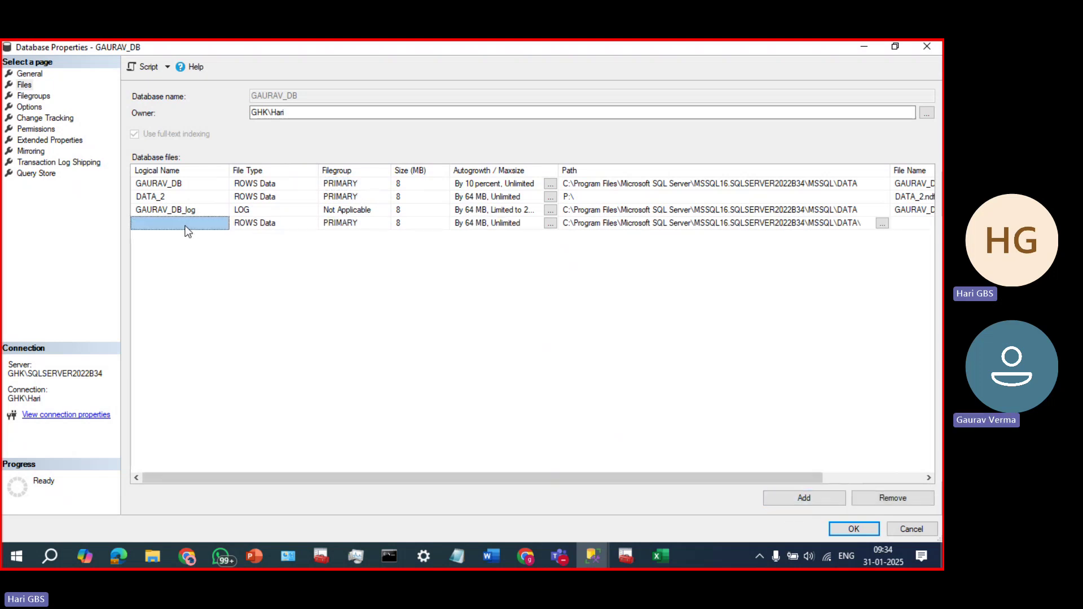
left_click(184, 224)
type("D")
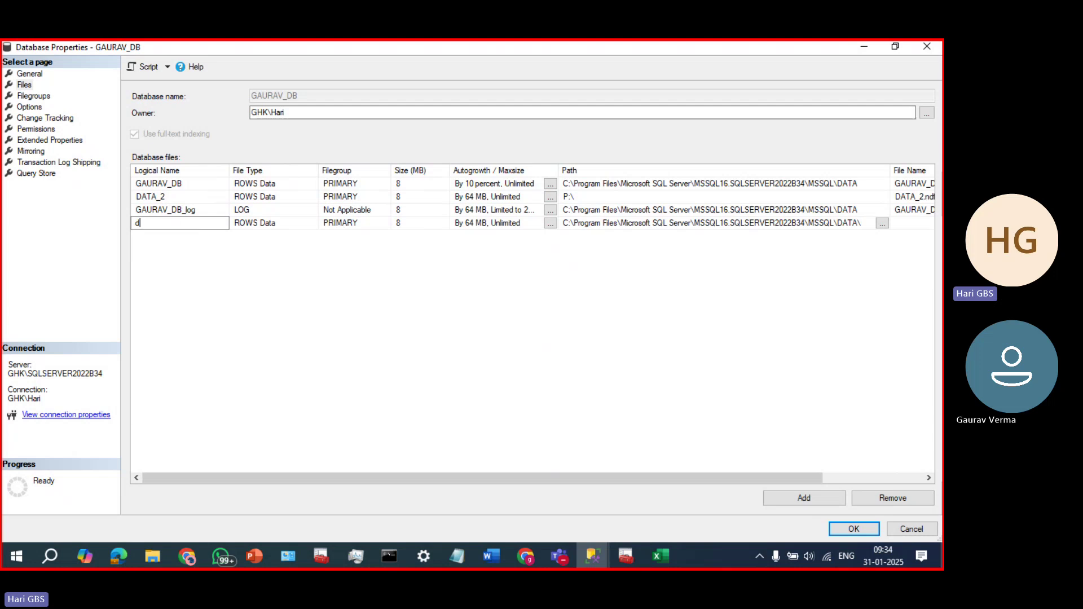
type("ata_")
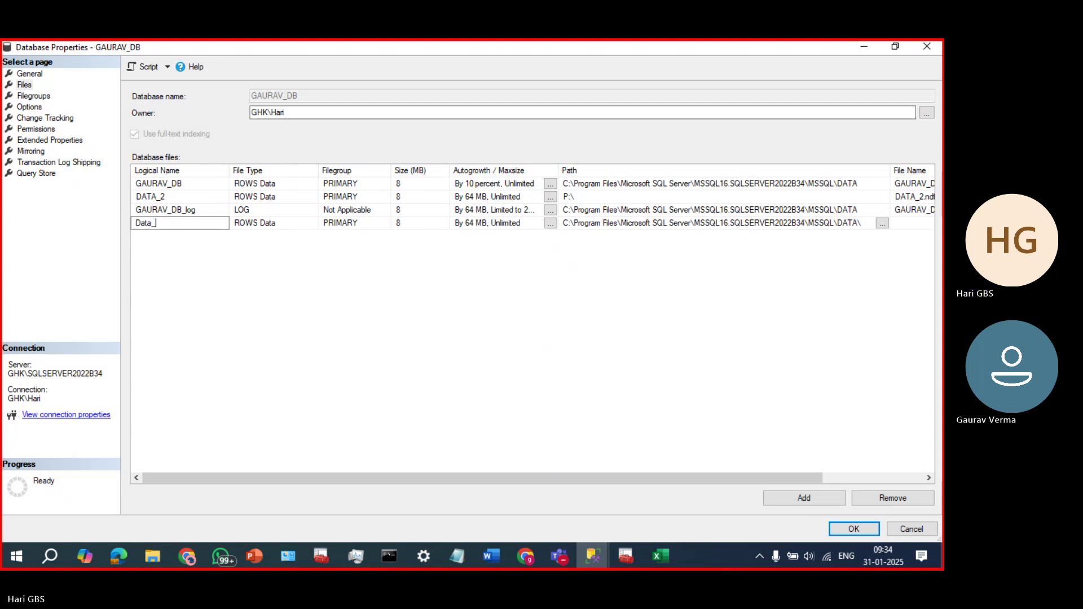
type("3")
- Assign Data_3 to a new filegroup named FG2 and apply the database properties
left_click(349, 225)
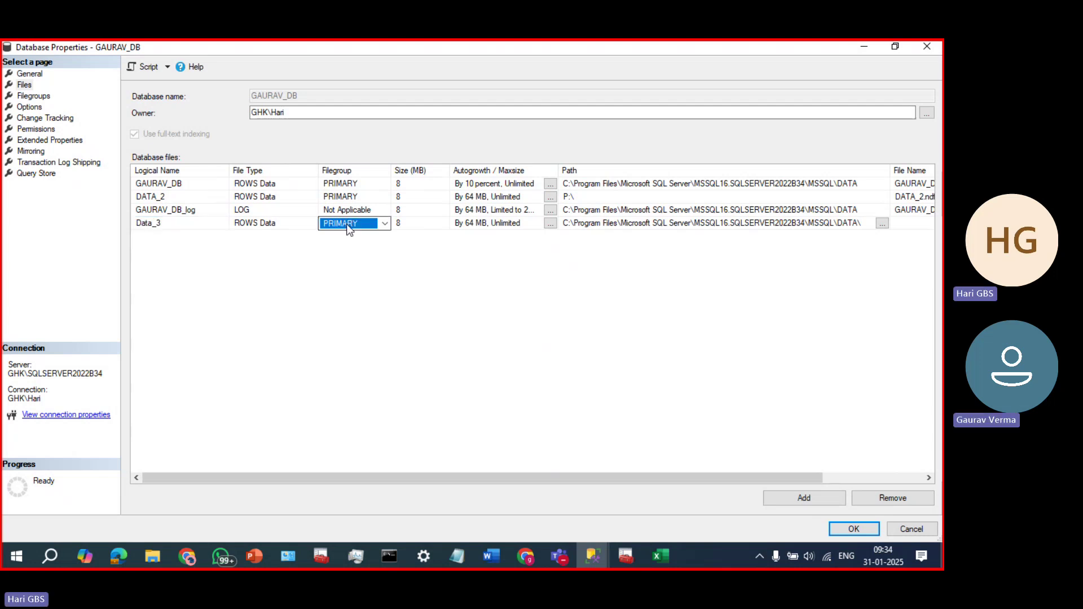
left_click(384, 223)
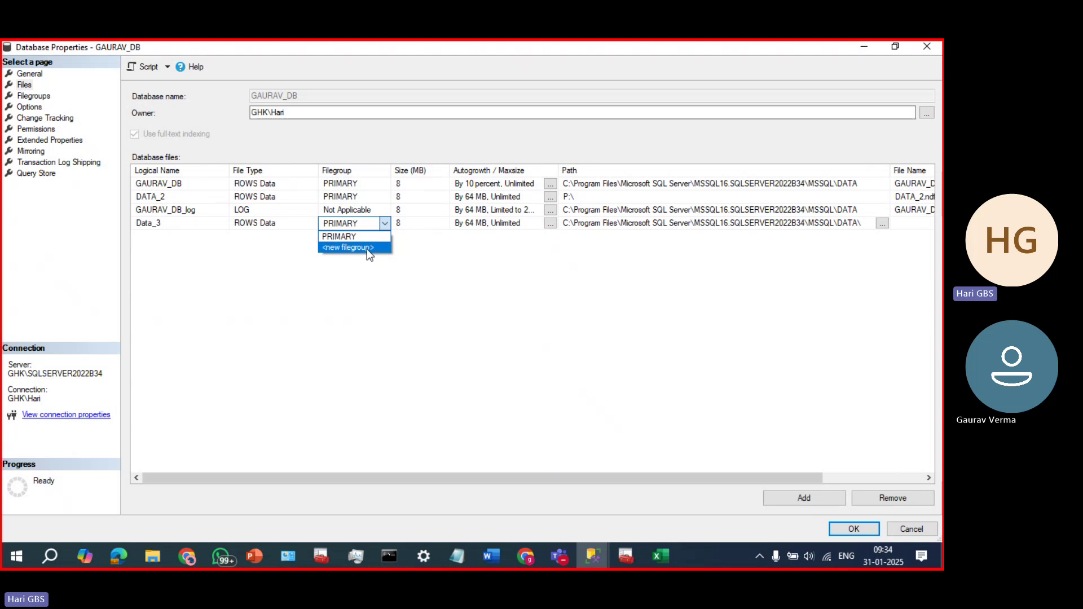
left_click(366, 249)
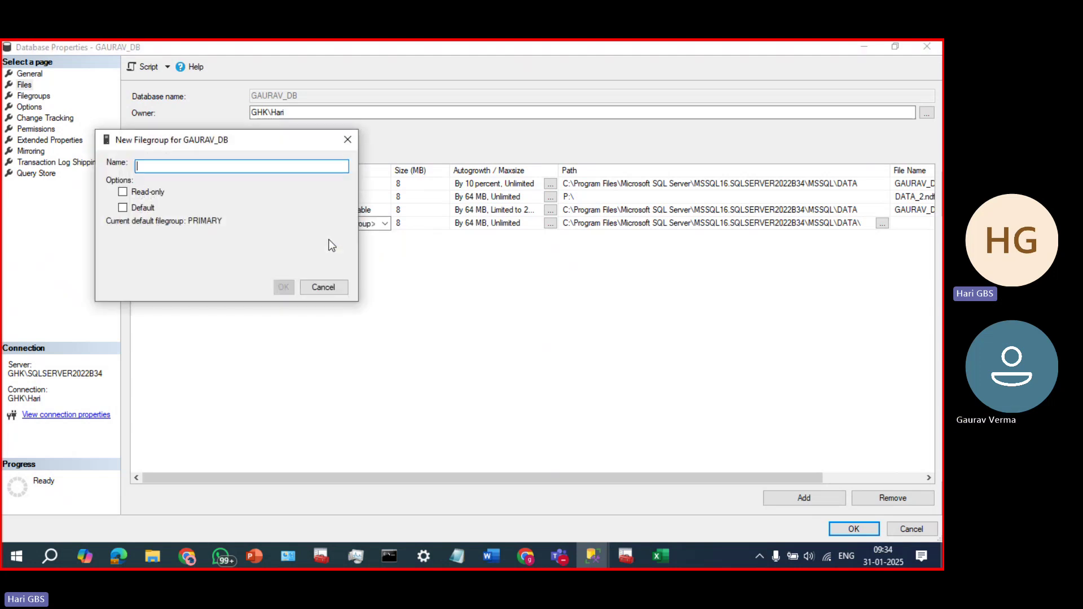
type("FIL")
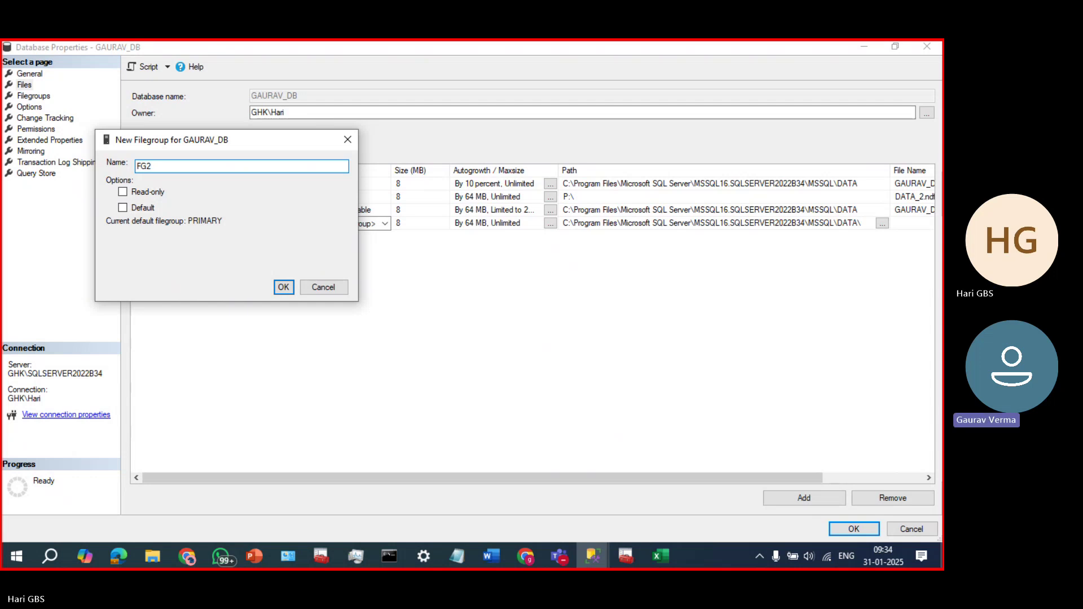
left_click(284, 288)
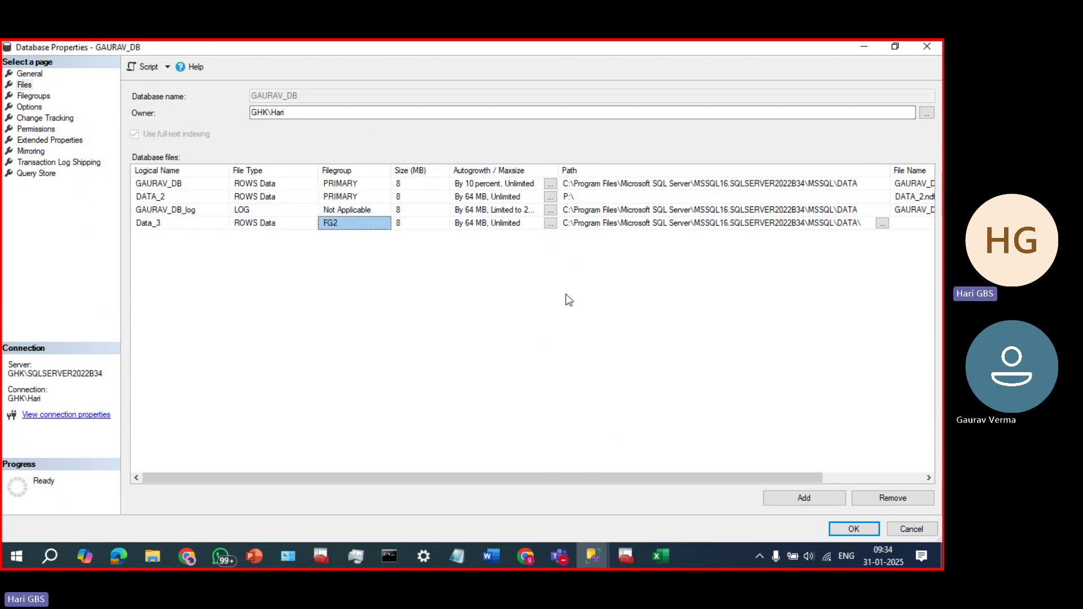
left_click(854, 528)
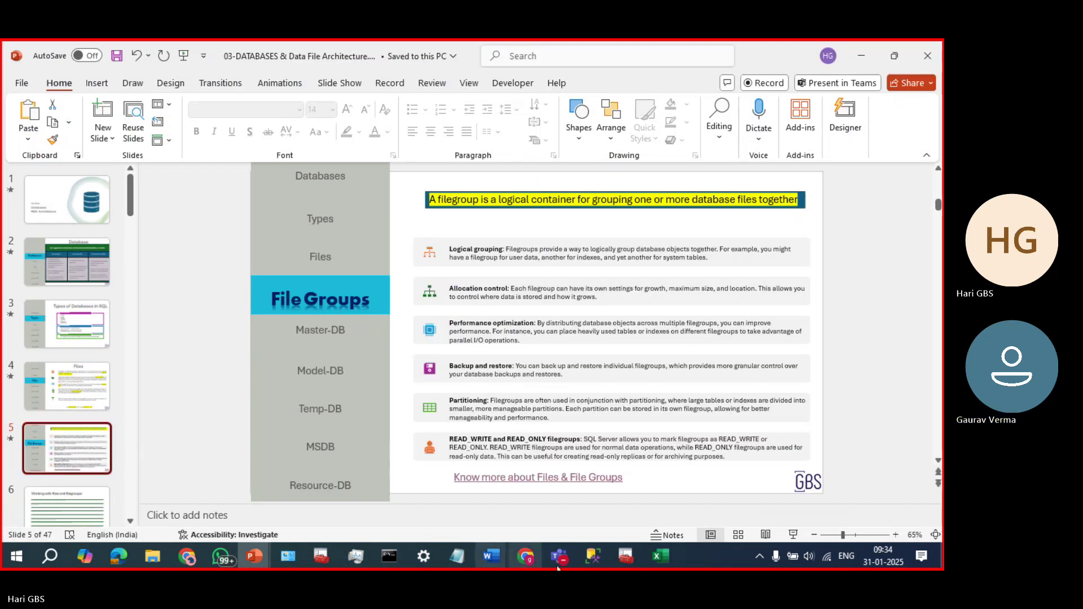
- Switch back to SQL Server Management Studio and reopen the GAURAV_DB file list in a maximized properties window
left_click(593, 557)
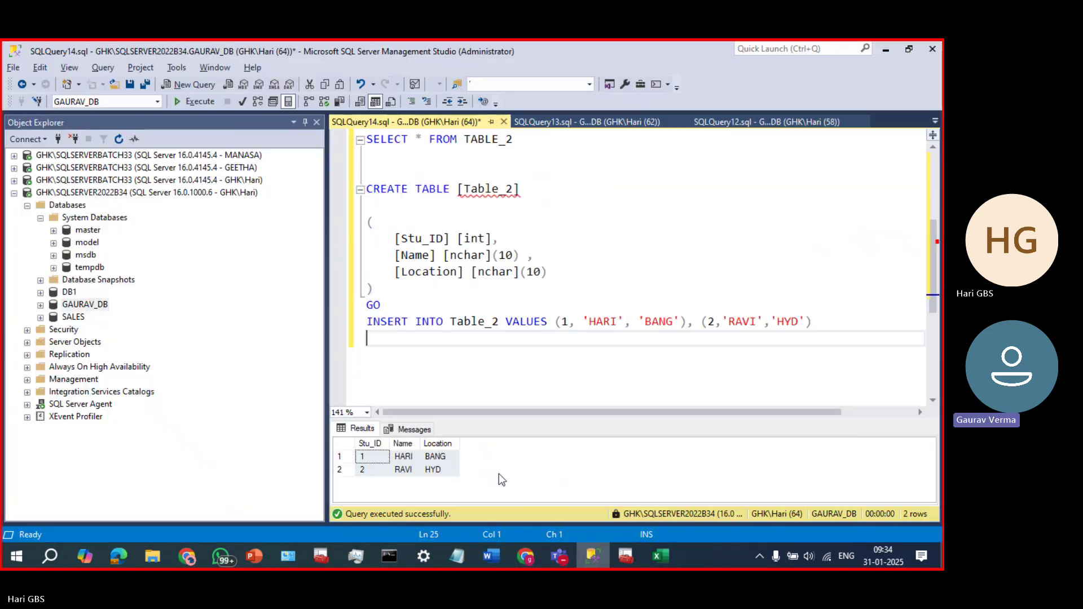
right_click(96, 305)
left_click(165, 512)
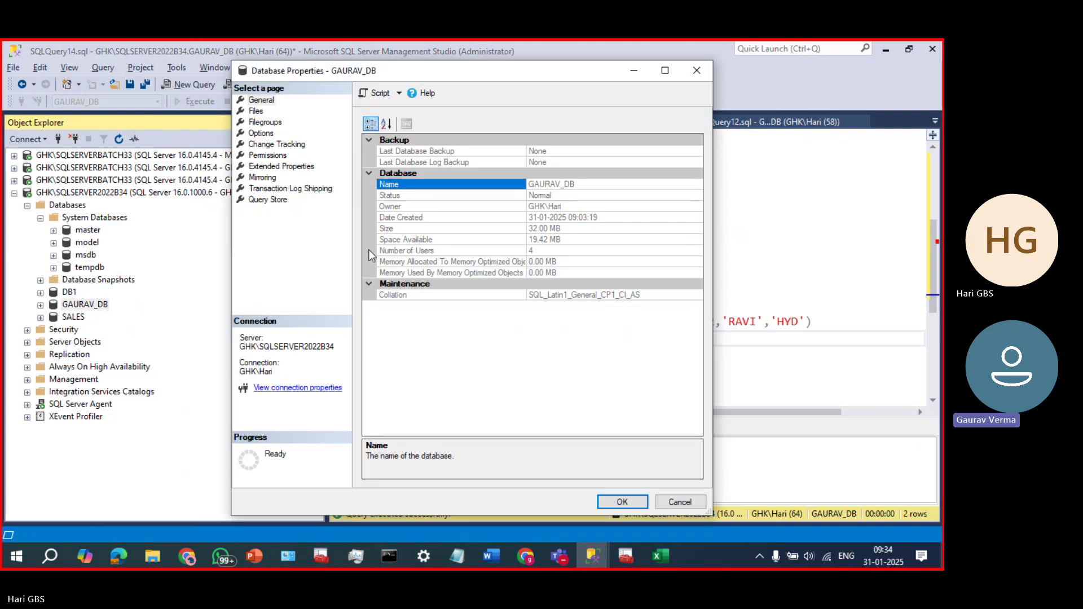
left_click(256, 111)
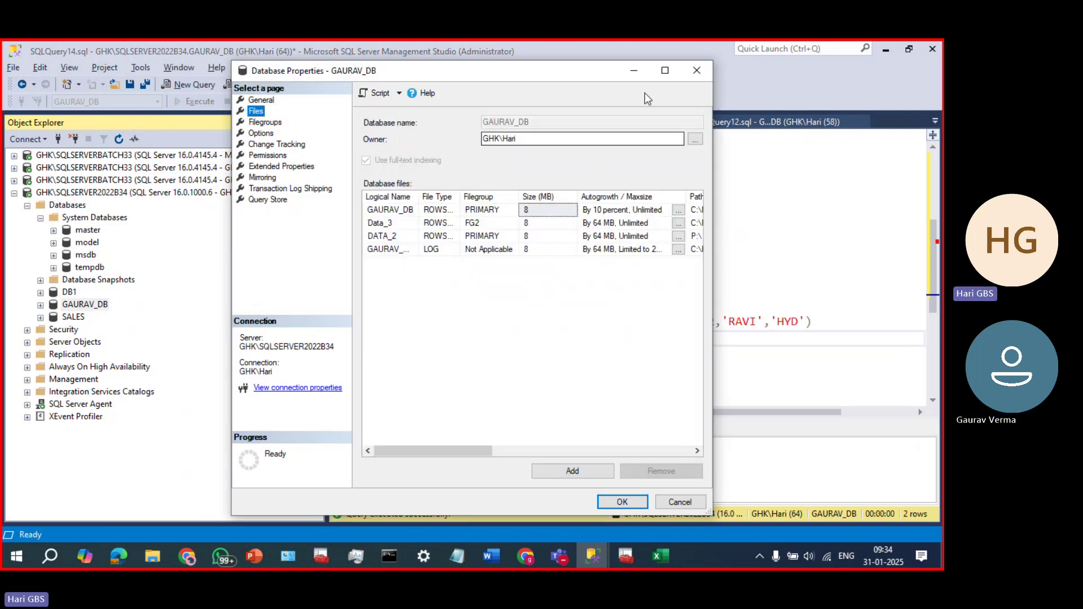
left_click(665, 70)
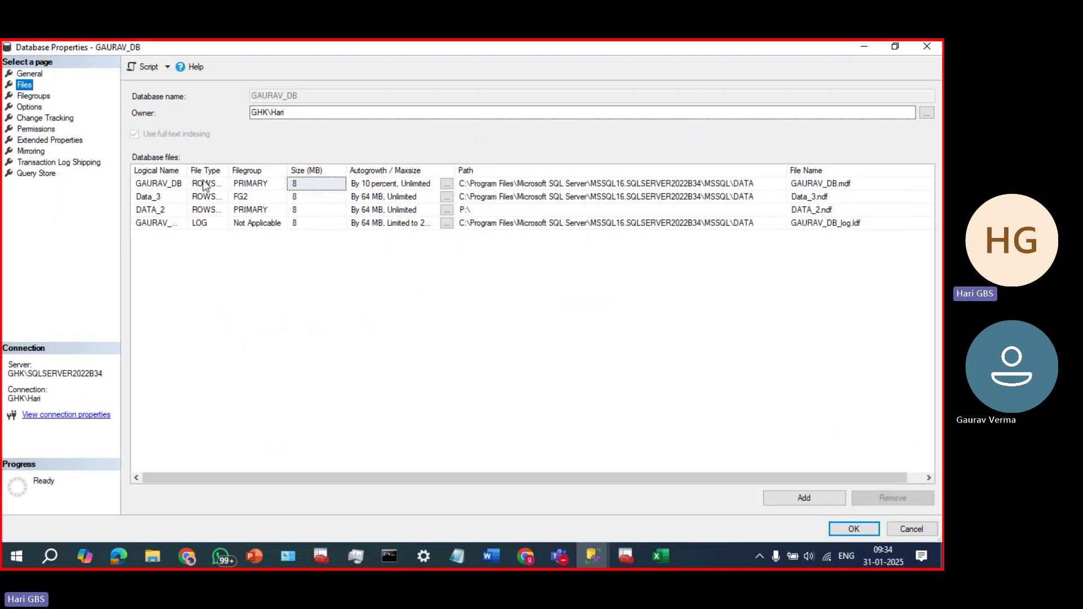
- Compare the filegroups assigned to the GAURAV_DB, DATA_2 and Data_3 files
left_click(248, 182)
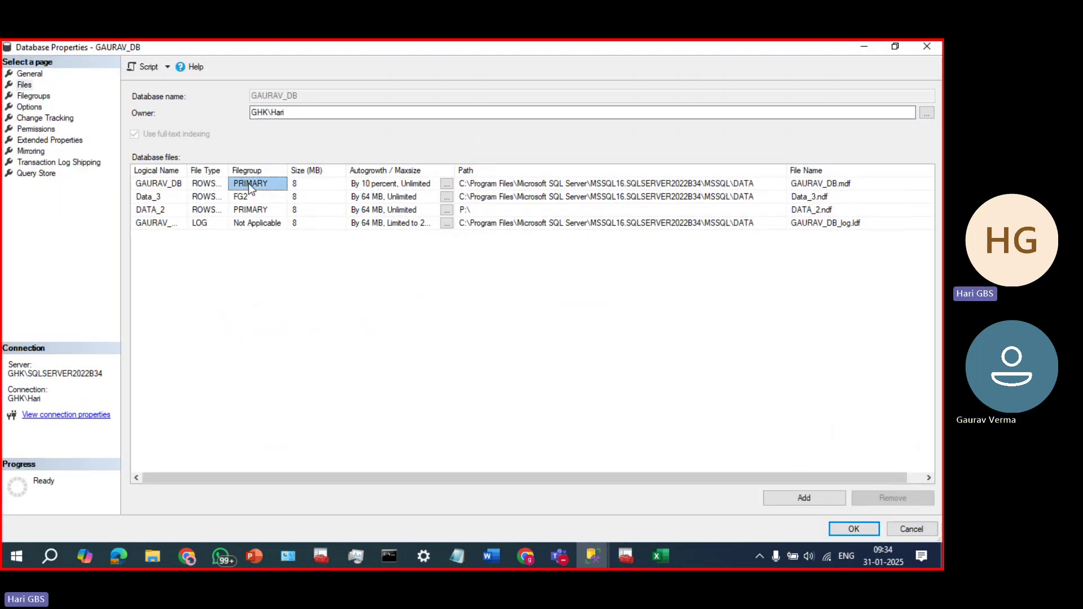
left_click(162, 214)
left_click(268, 213)
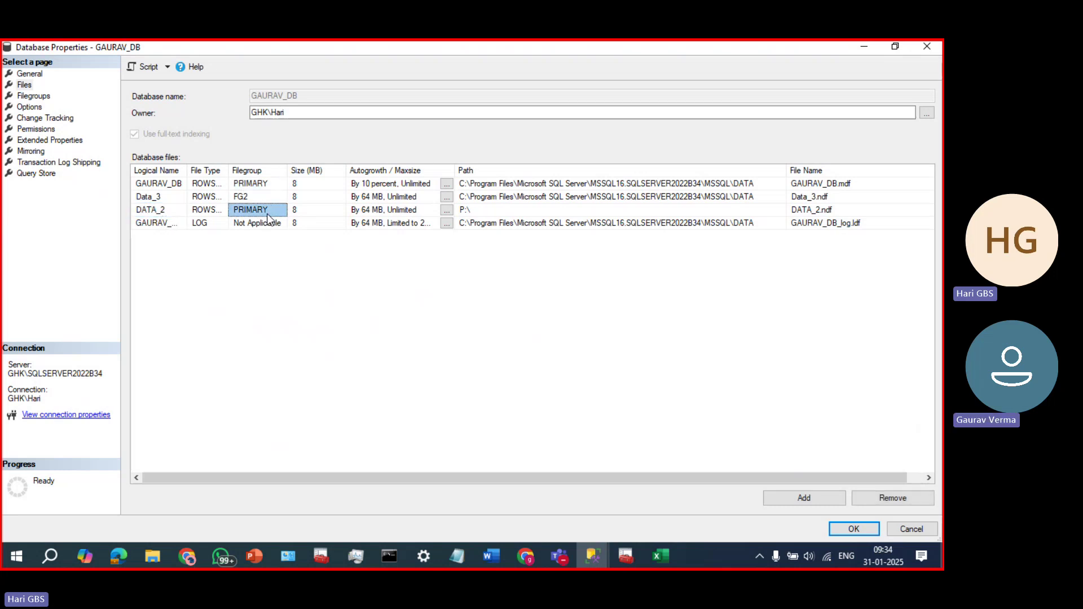
left_click(176, 197)
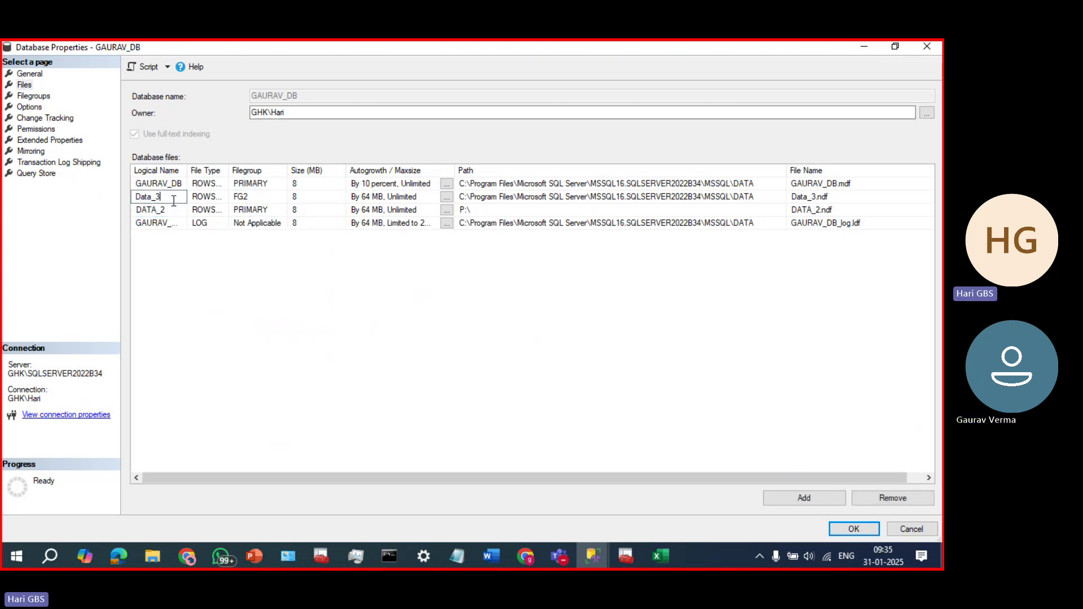
left_click(252, 198)
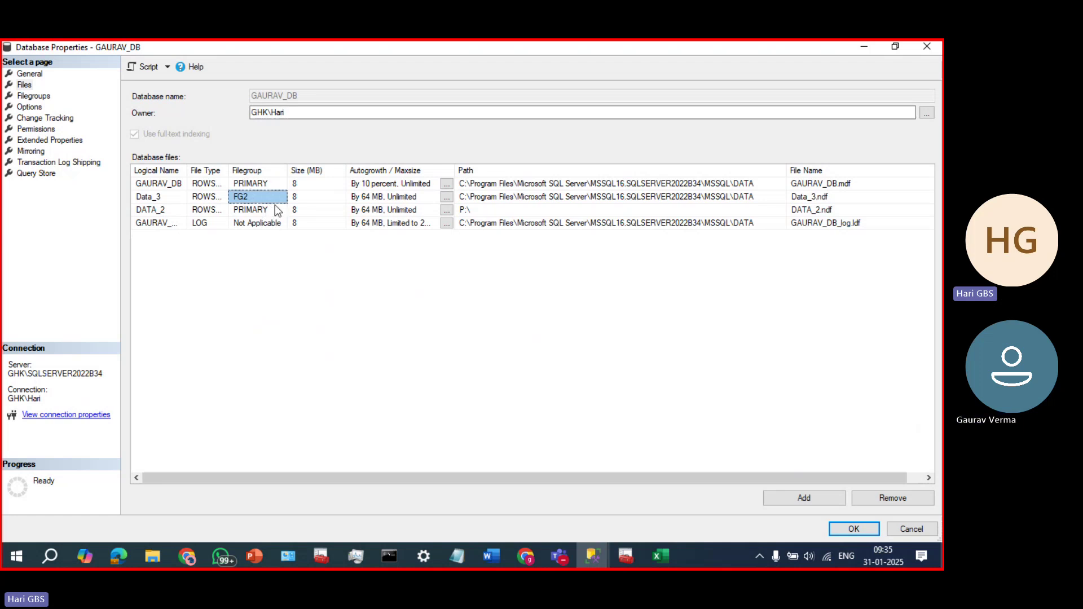
- Widen the Filegroup and Logical Name columns and review the logical names of the three data files
left_click_drag(288, 170, 365, 171)
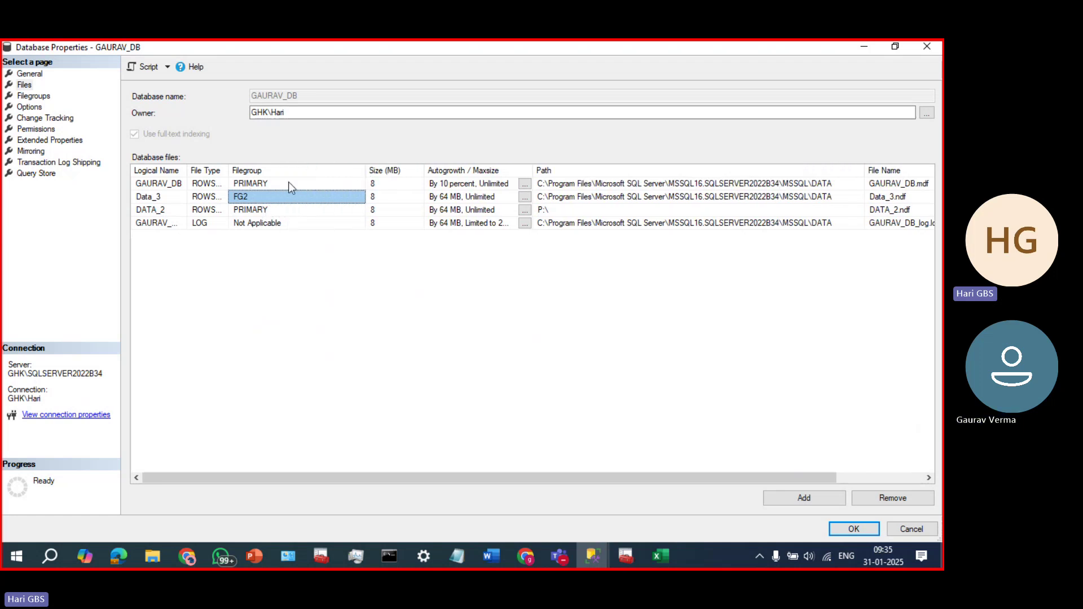
left_click_drag(187, 170, 225, 171)
left_click(203, 183)
left_click(201, 195)
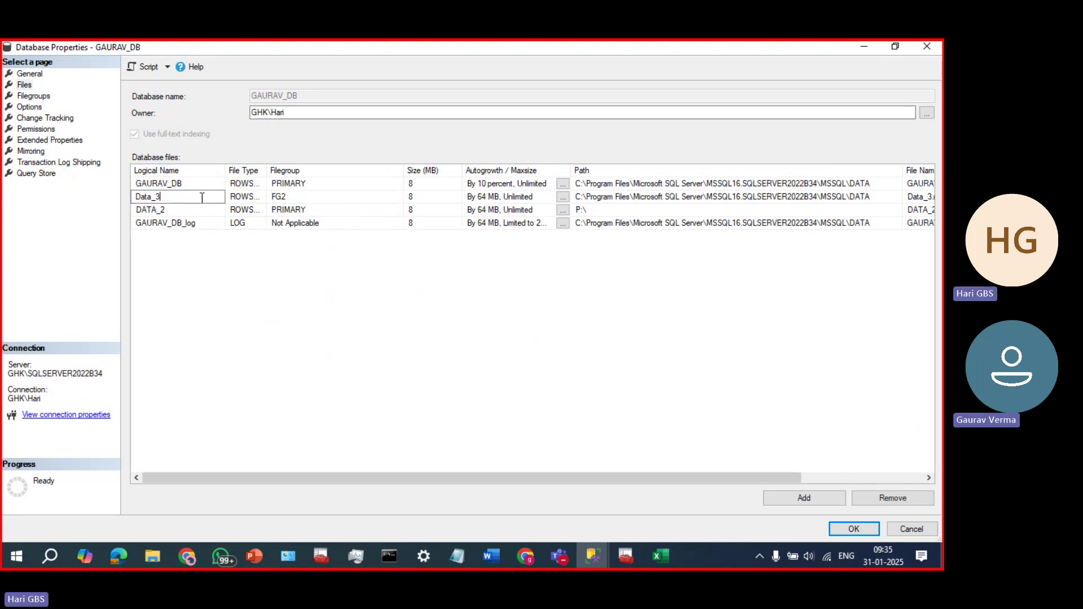
left_click(202, 206)
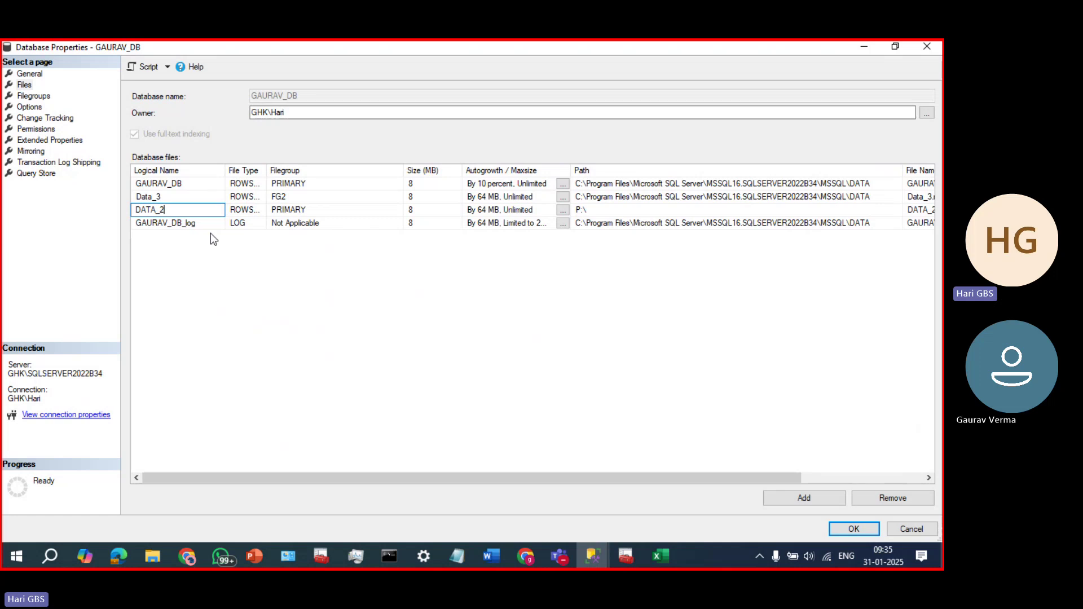
left_click(212, 271)
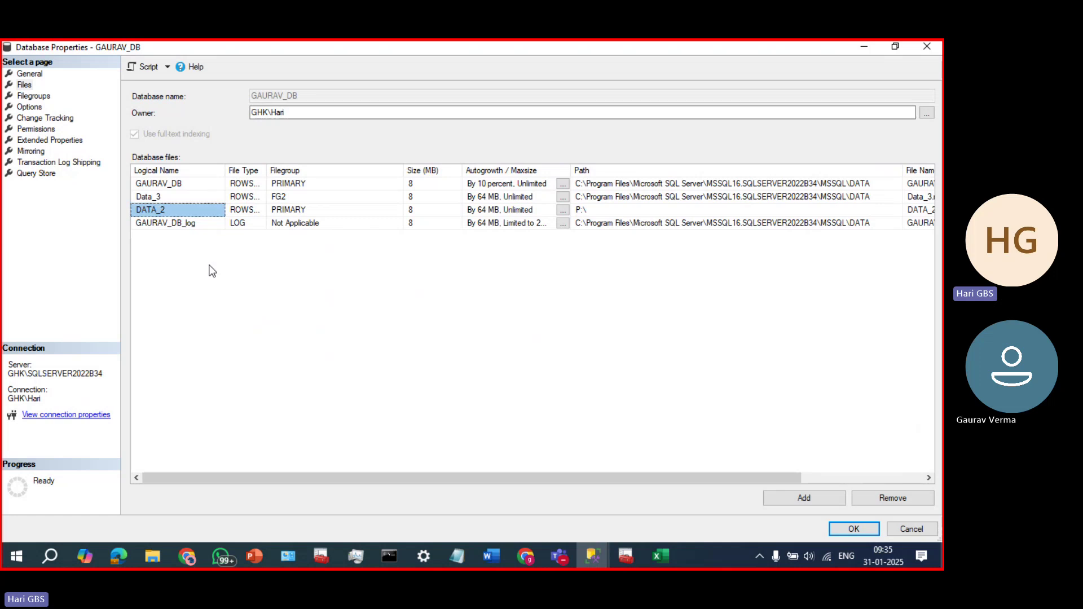
left_click(174, 197)
left_click(188, 184)
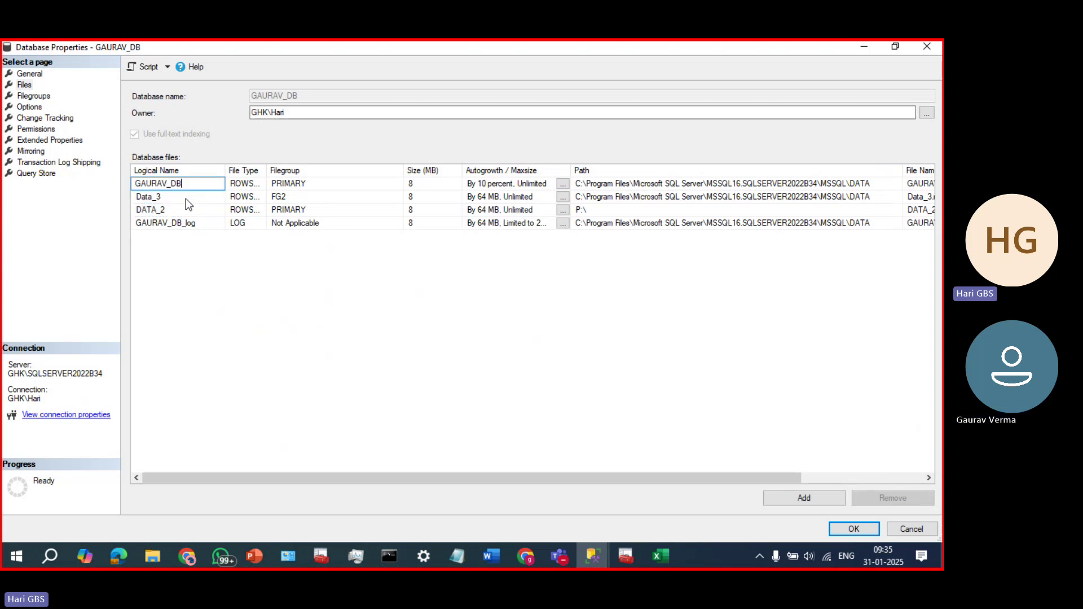
left_click(186, 198)
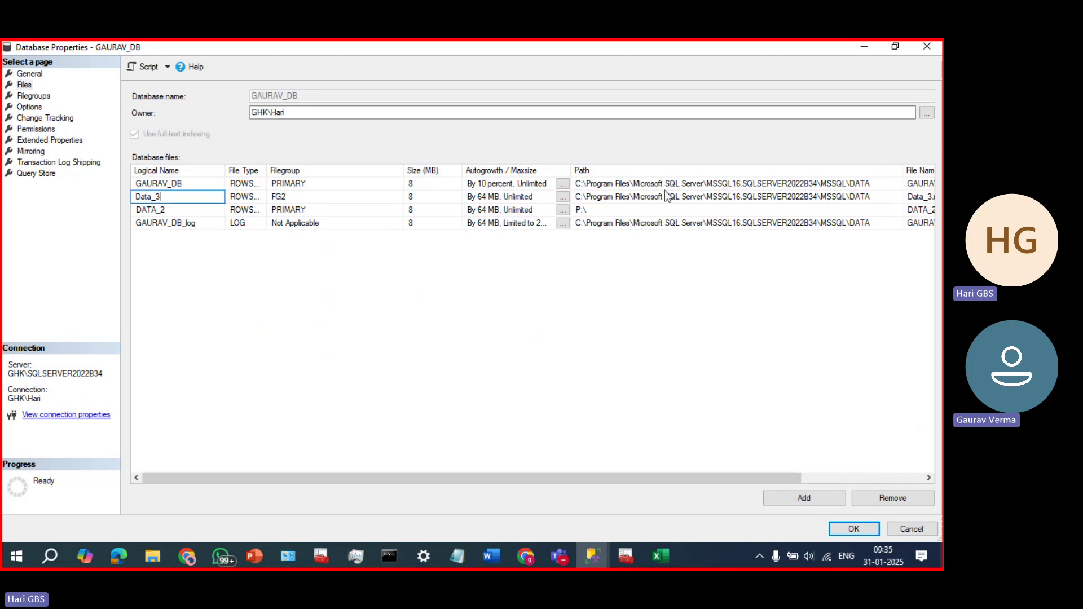
- Compare the paths and file names of Data_3 and DATA_2, and check the filegroup of DATA_2
left_click(639, 200)
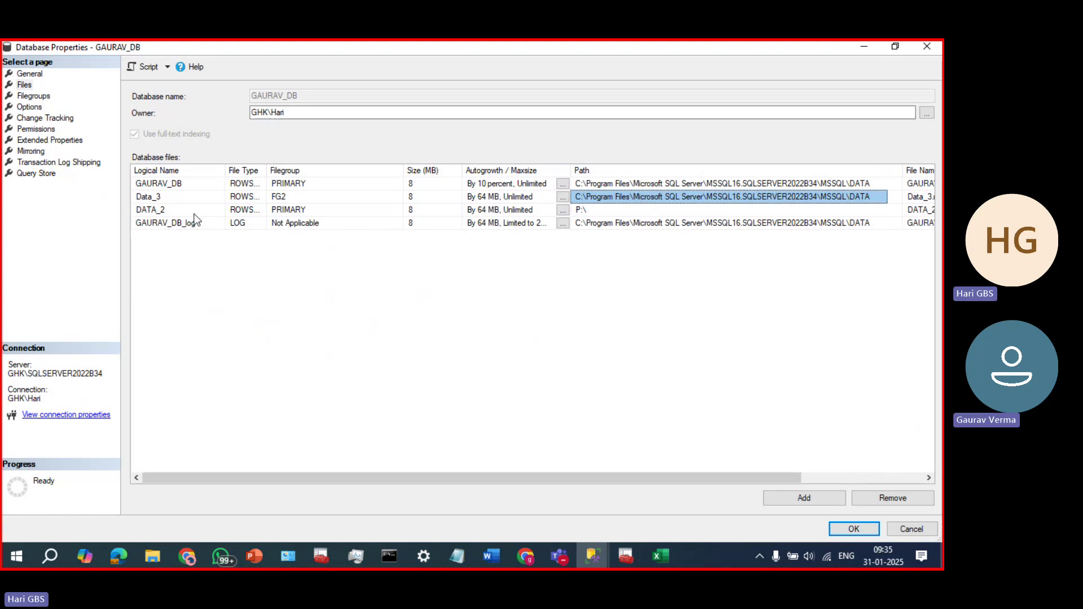
left_click(702, 212)
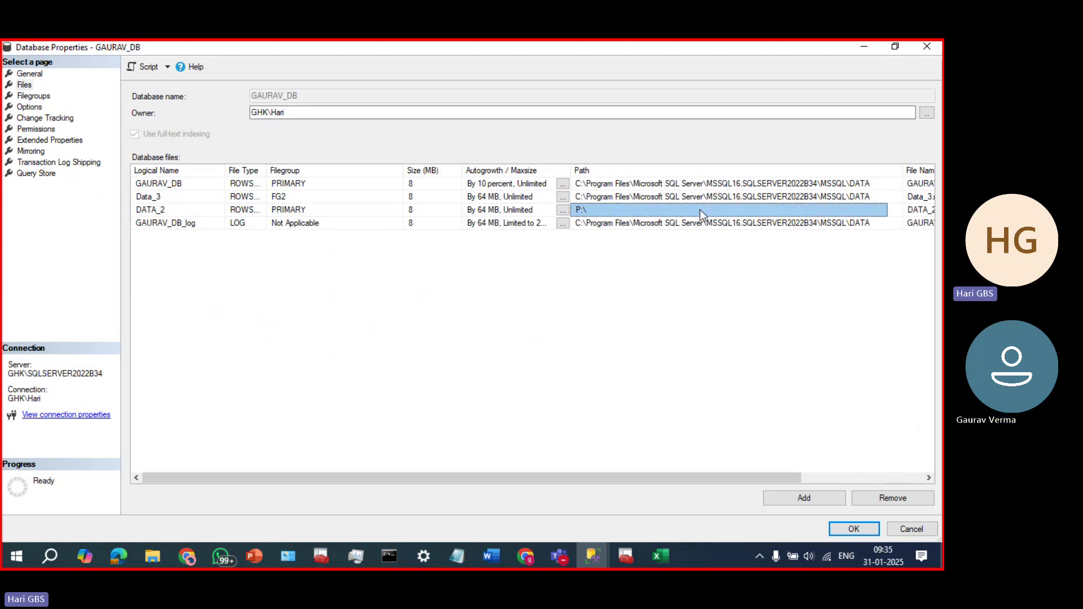
left_click(359, 213)
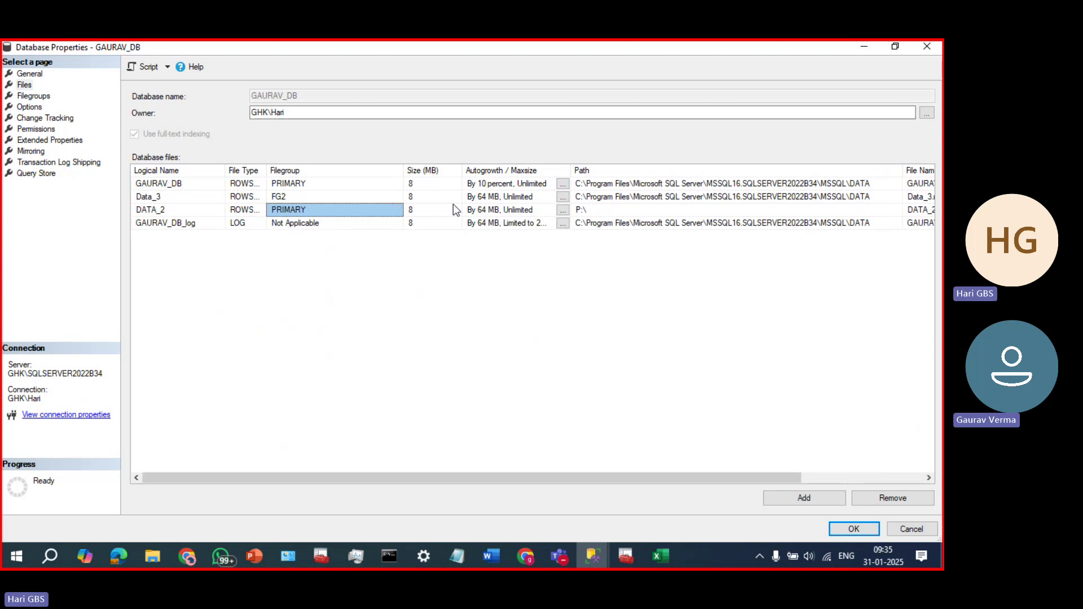
left_click(620, 201)
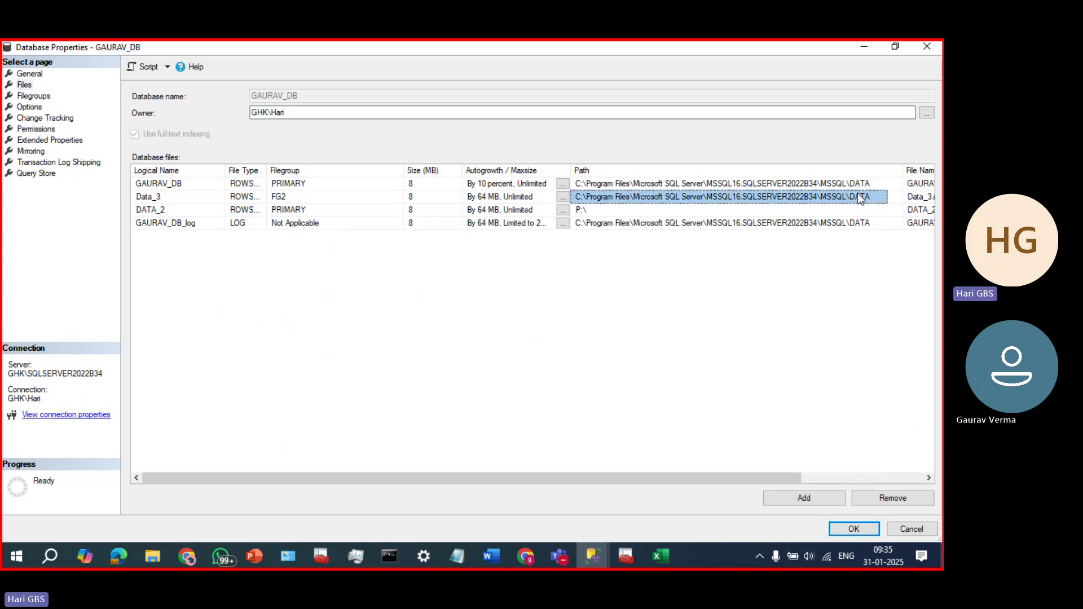
left_click_drag(750, 478, 852, 468)
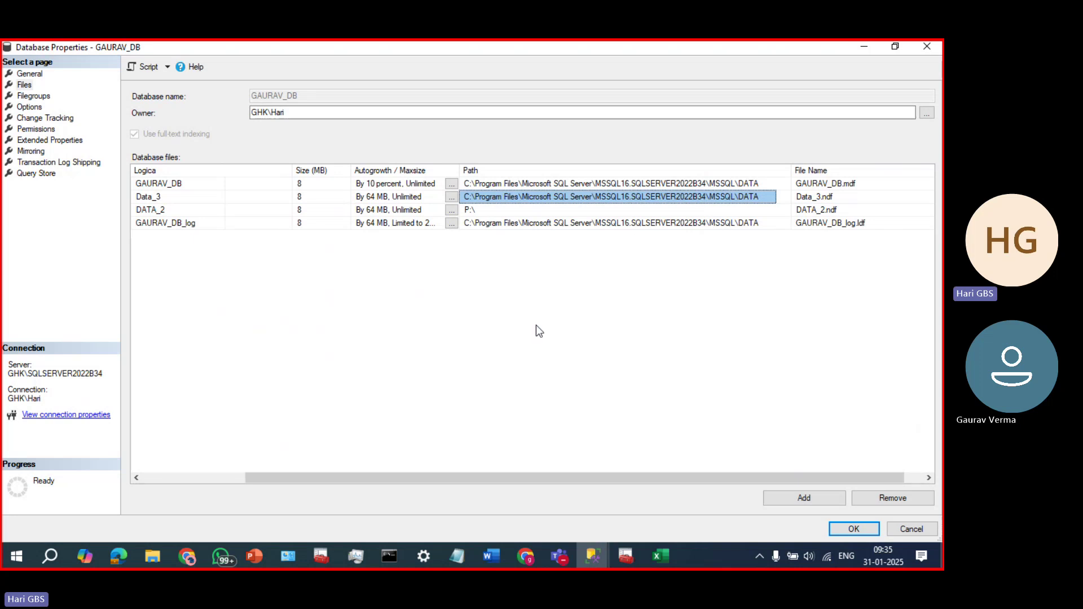
left_click_drag(514, 478, 418, 474)
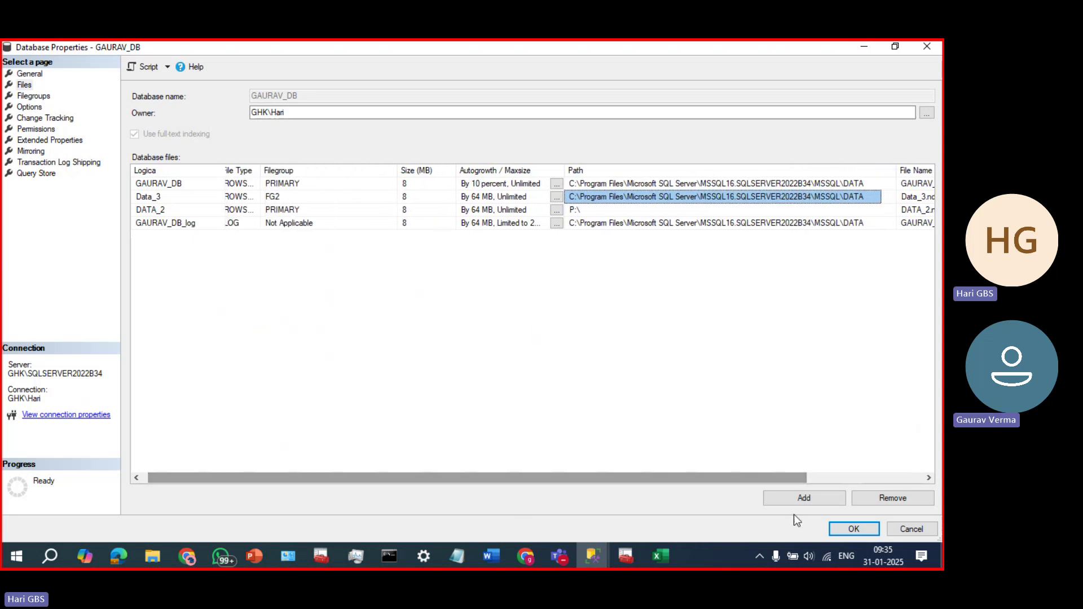
- Add another database file with the logical name DATA_4, keeping the PRIMARY filegroup, and apply the properties
left_click(808, 502)
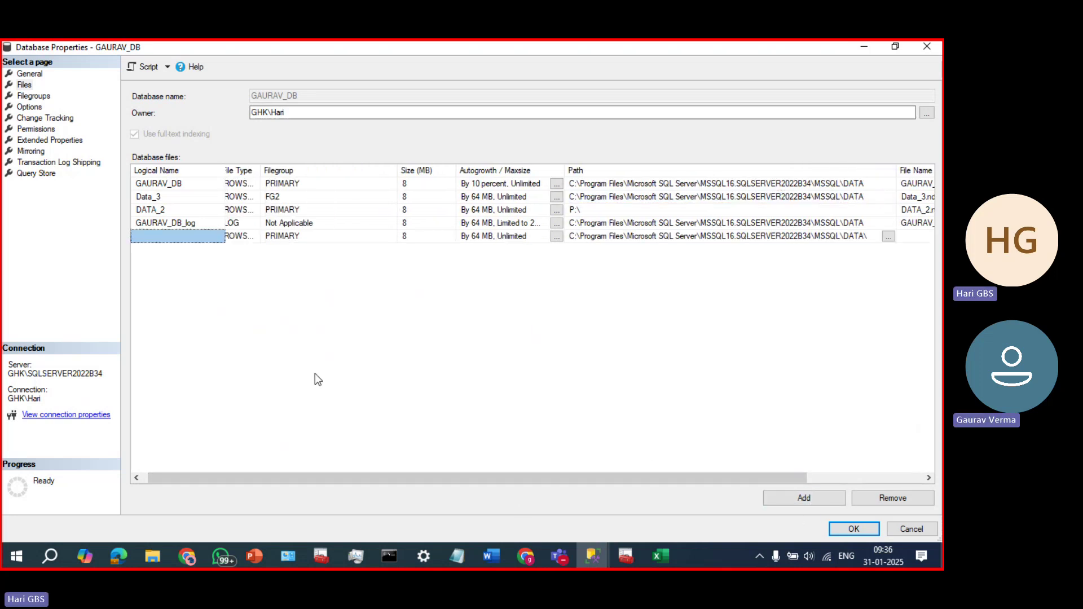
left_click(201, 236)
type("DATA_4")
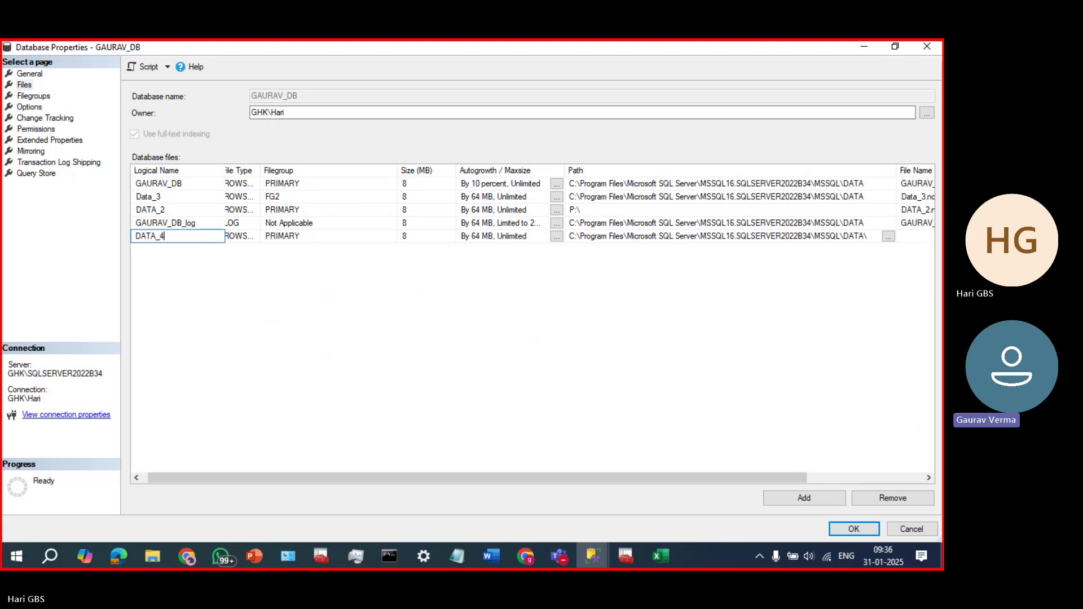
left_click(855, 530)
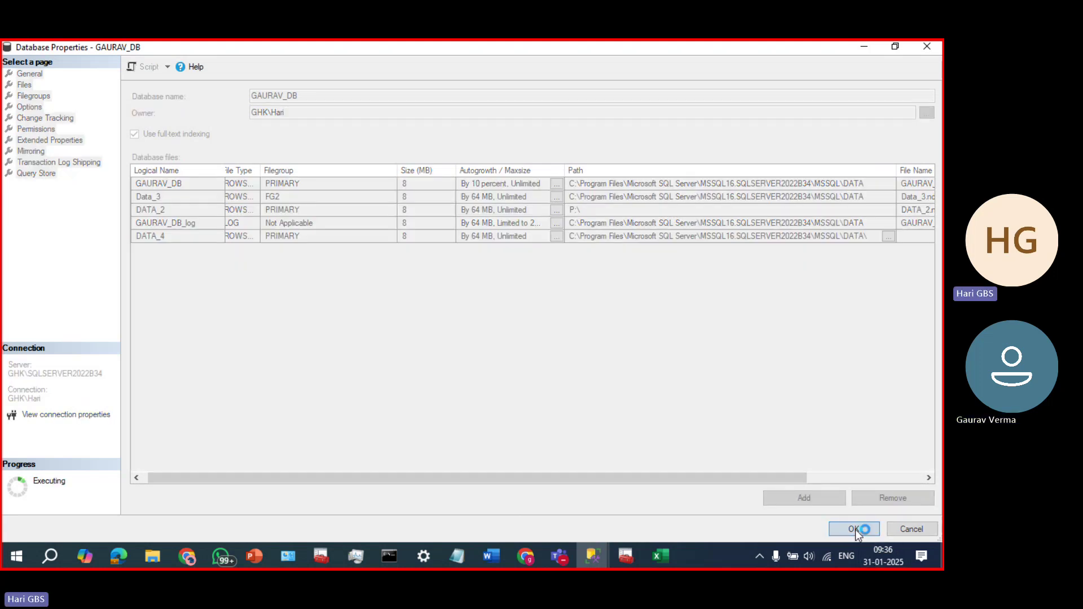
- Reopen the properties of GAURAV_DB, show its Files page maximized and check the path of the DATA_2 file
right_click(86, 308)
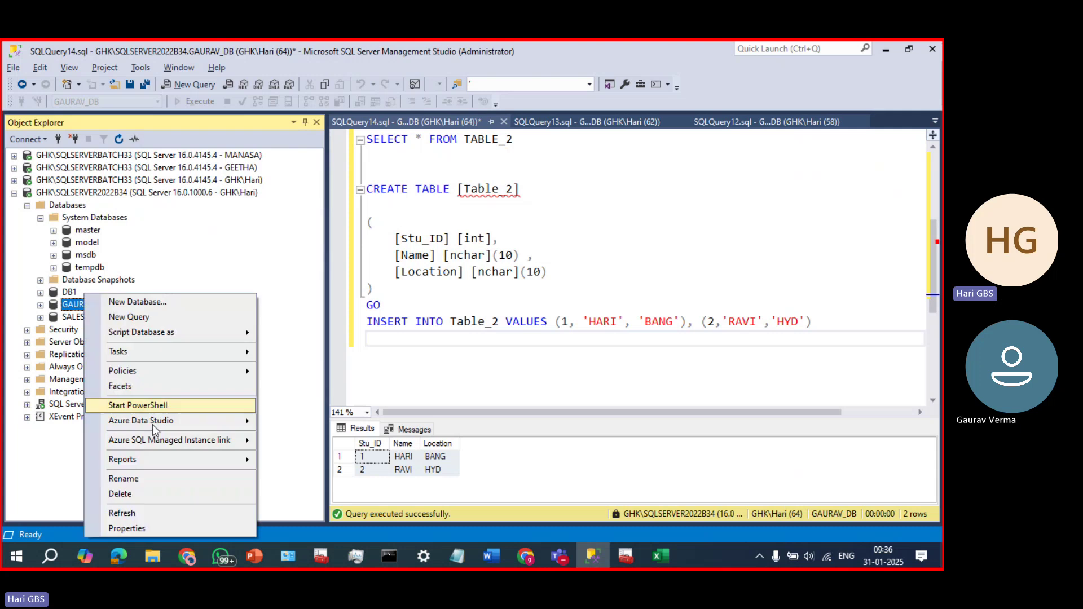
left_click(162, 523)
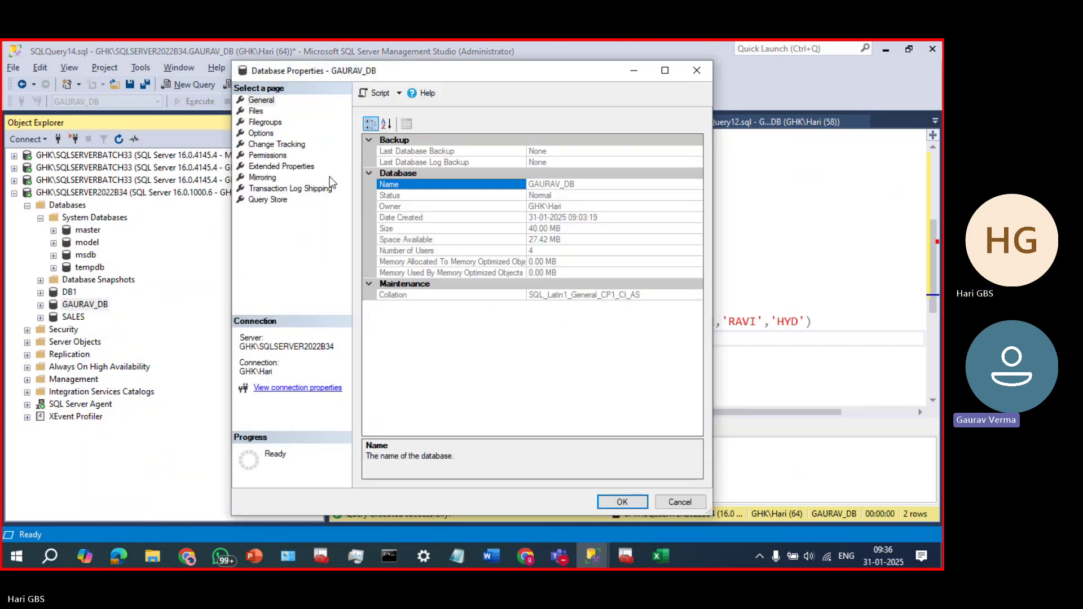
left_click(257, 111)
left_click(665, 70)
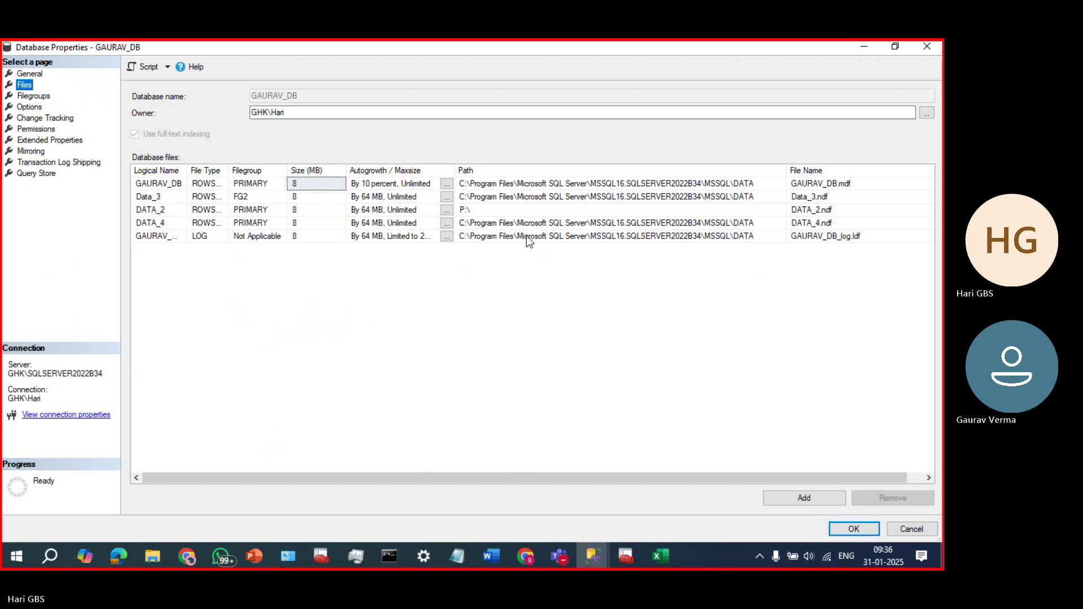
left_click(518, 211)
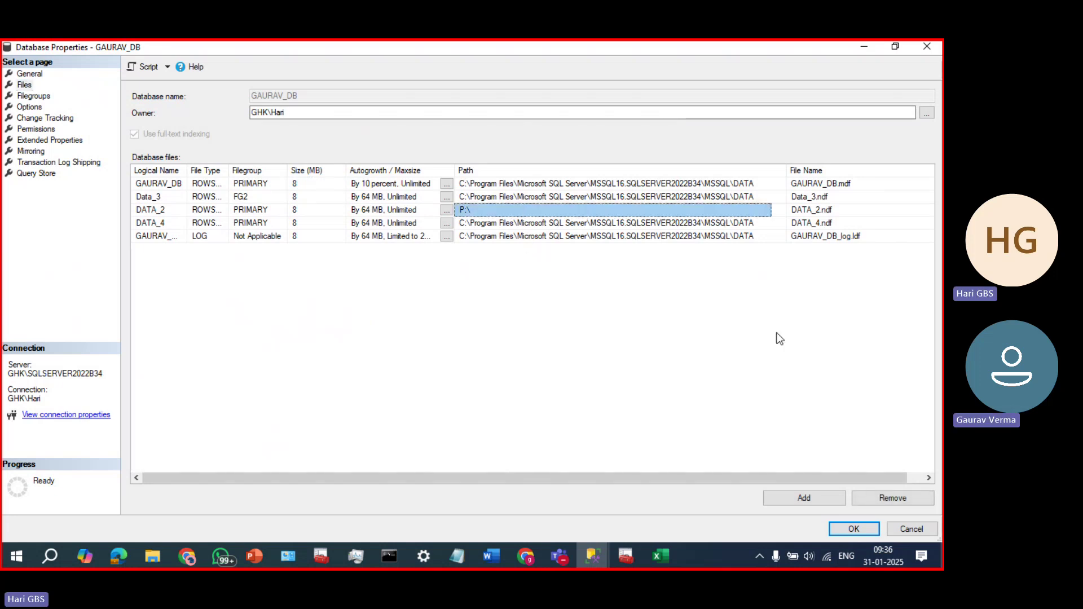
- Add a database file with the logical name DATA5 in the PRIMARY filegroup, set its path to P:\ and apply the properties
left_click(803, 498)
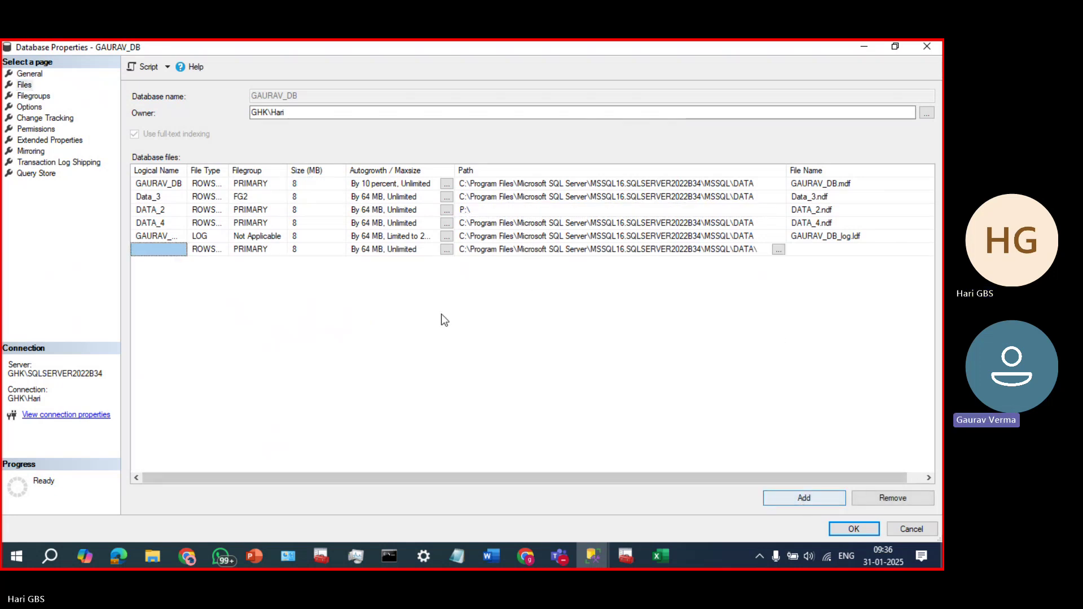
type("DATA")
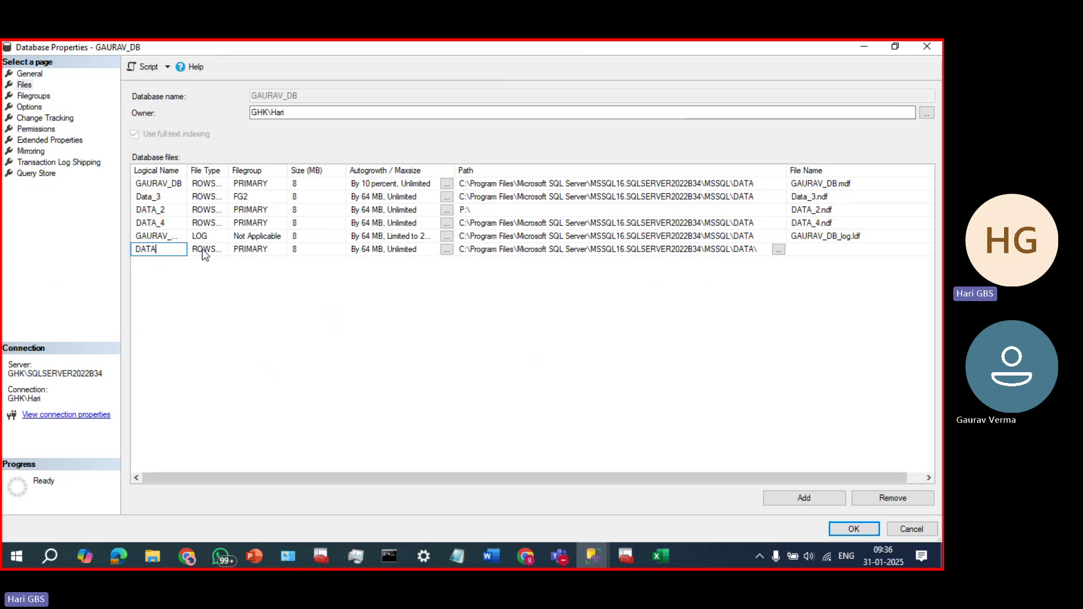
type("5")
left_click(618, 250)
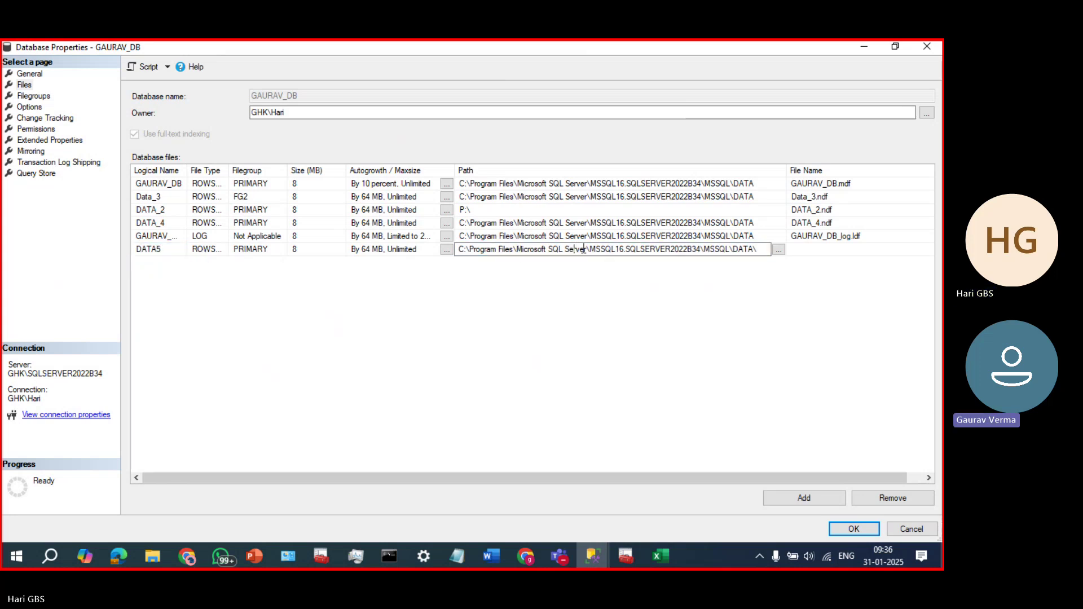
double_click(618, 250)
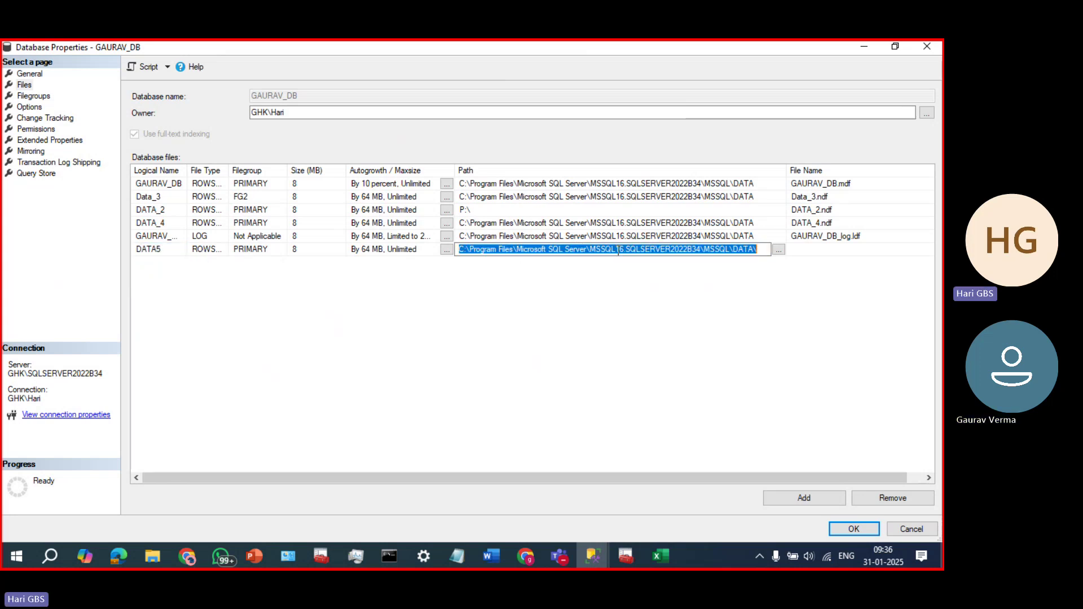
left_click(778, 250)
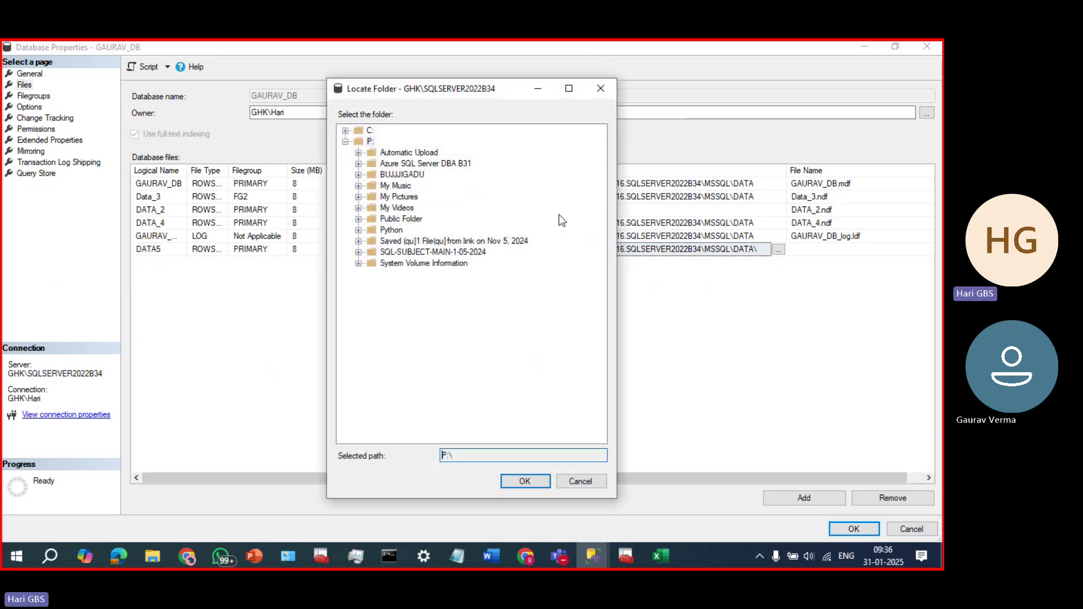
left_click(524, 479)
left_click(847, 533)
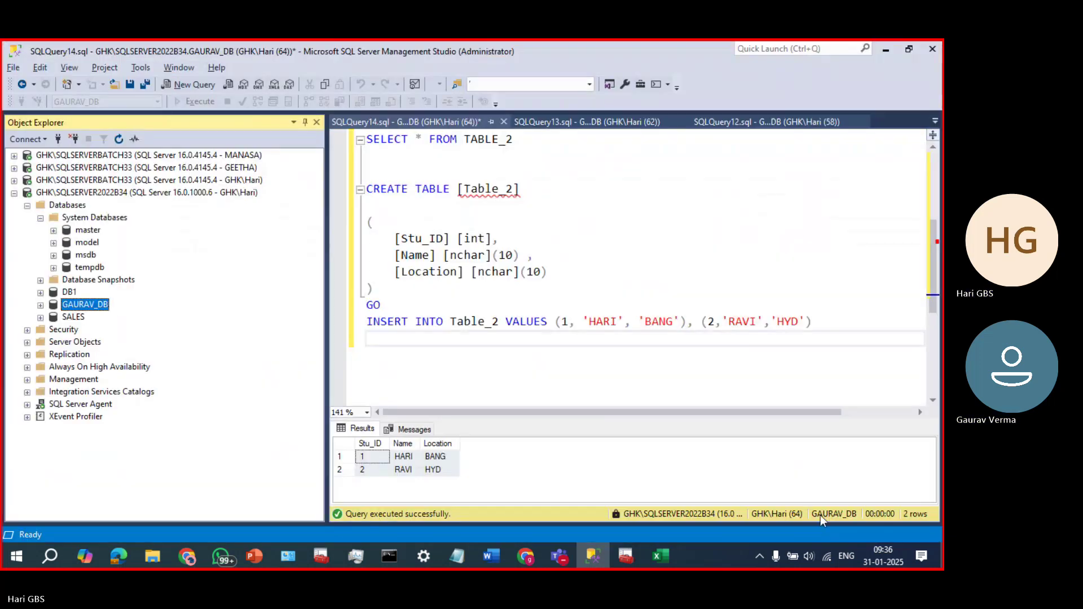
- Reopen the file list of GAURAV_DB and compare the paths of GAURAV_DB and DATA5, plus the filegroup of DATA5
right_click(106, 306)
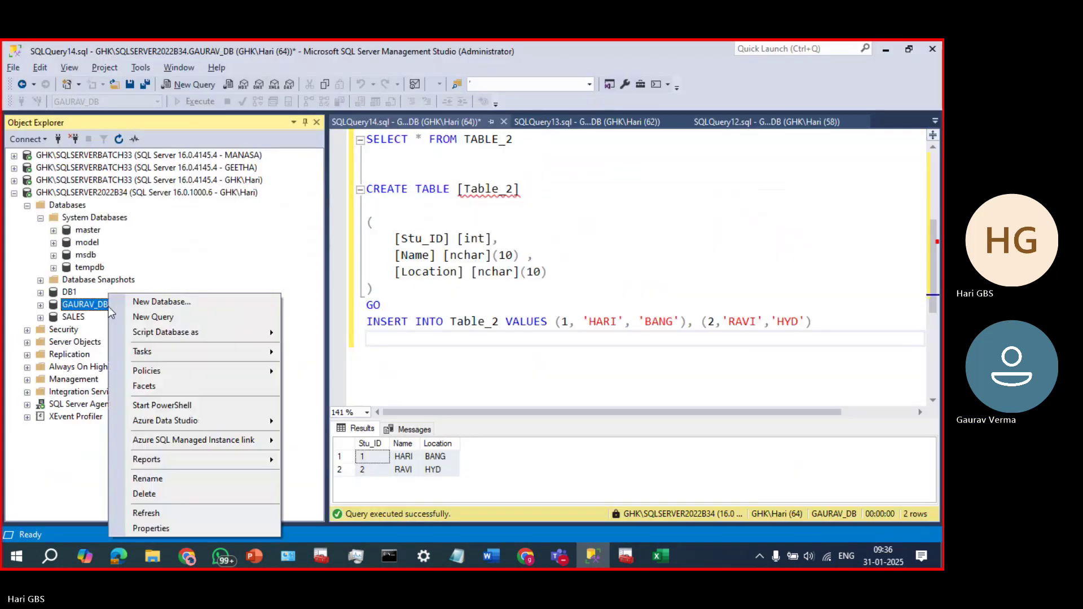
left_click(176, 526)
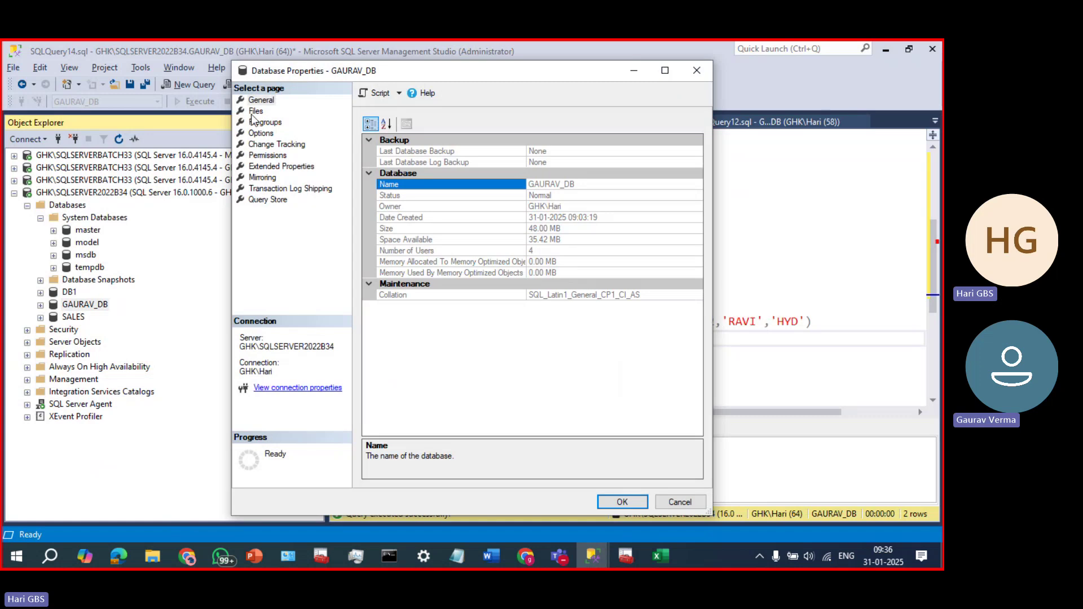
left_click(263, 112)
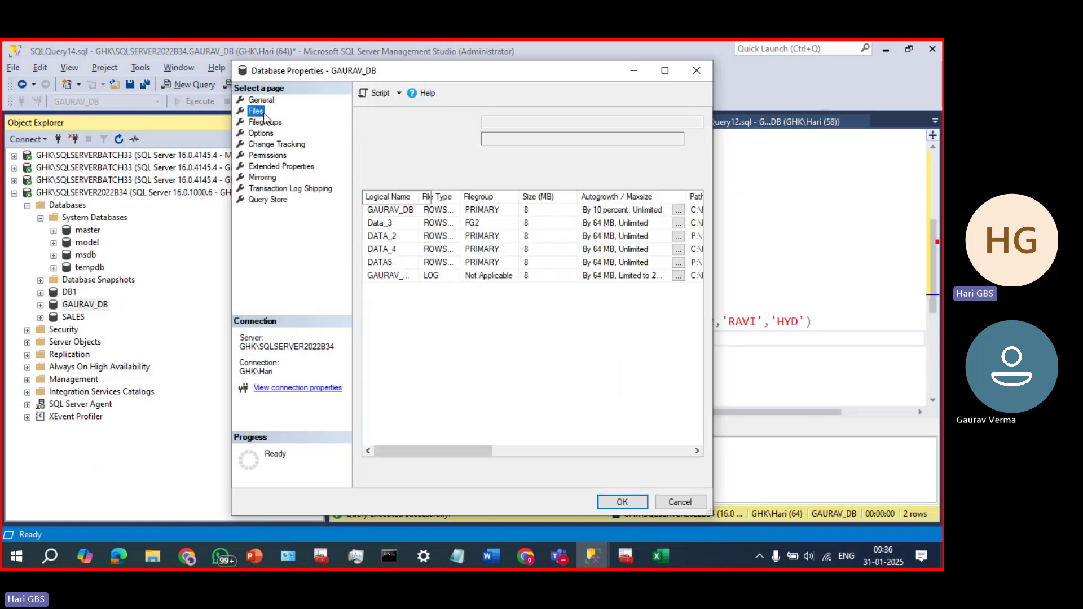
left_click(665, 72)
left_click(531, 186)
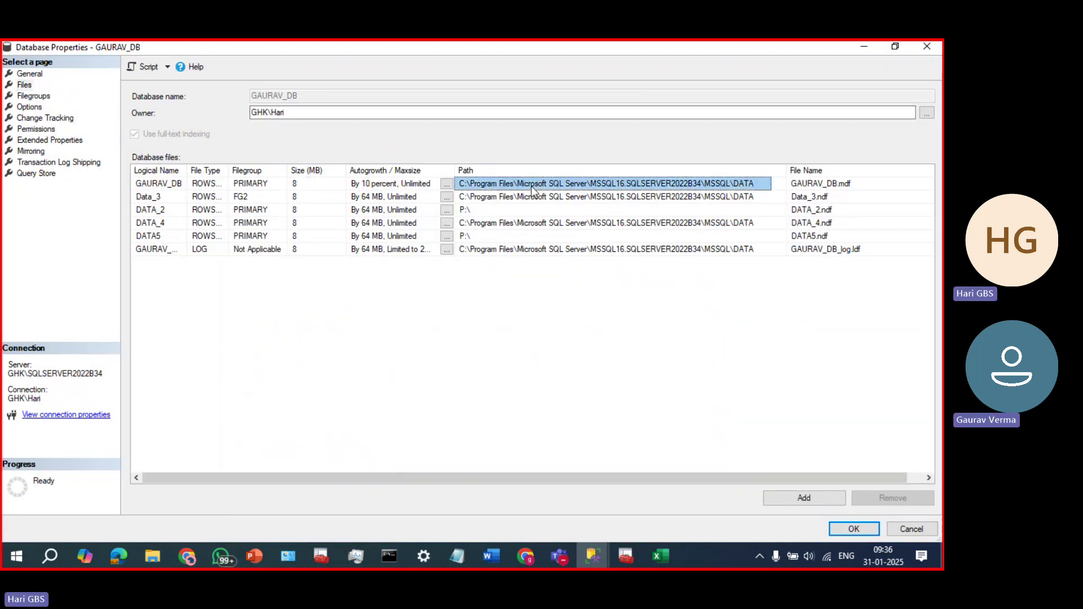
left_click(504, 238)
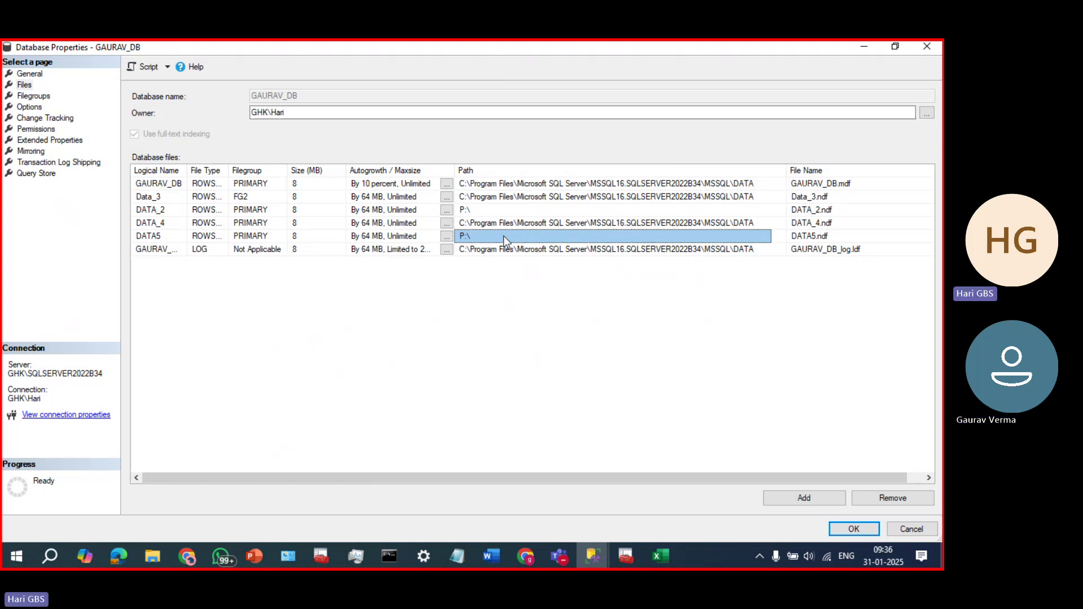
left_click(268, 236)
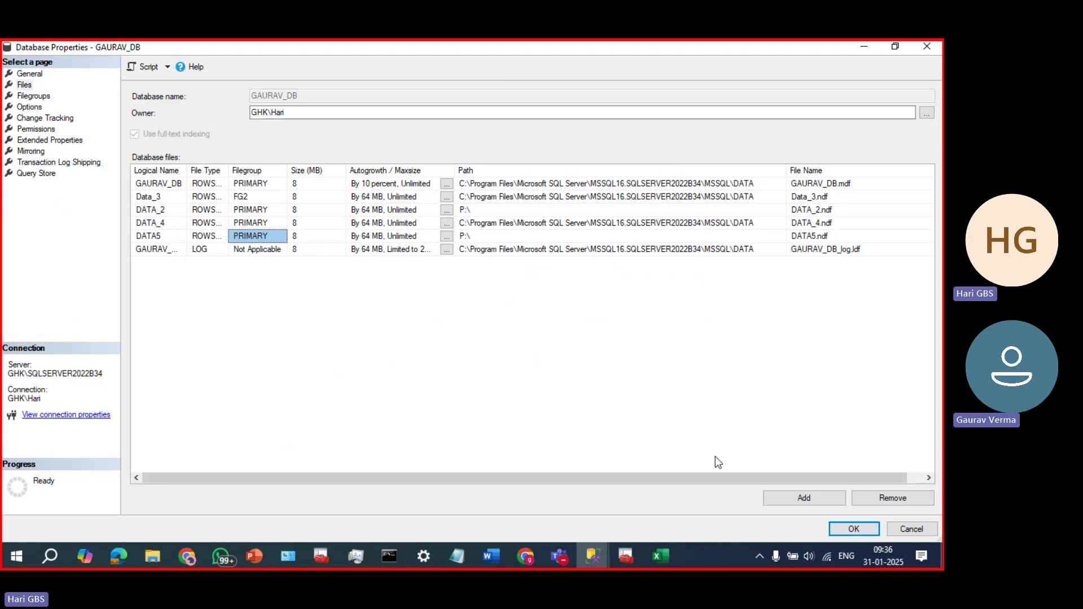
- Add a database file with the logical name DATA6, set its path to P:\ and filegroup to FG2, and apply the properties
left_click(778, 497)
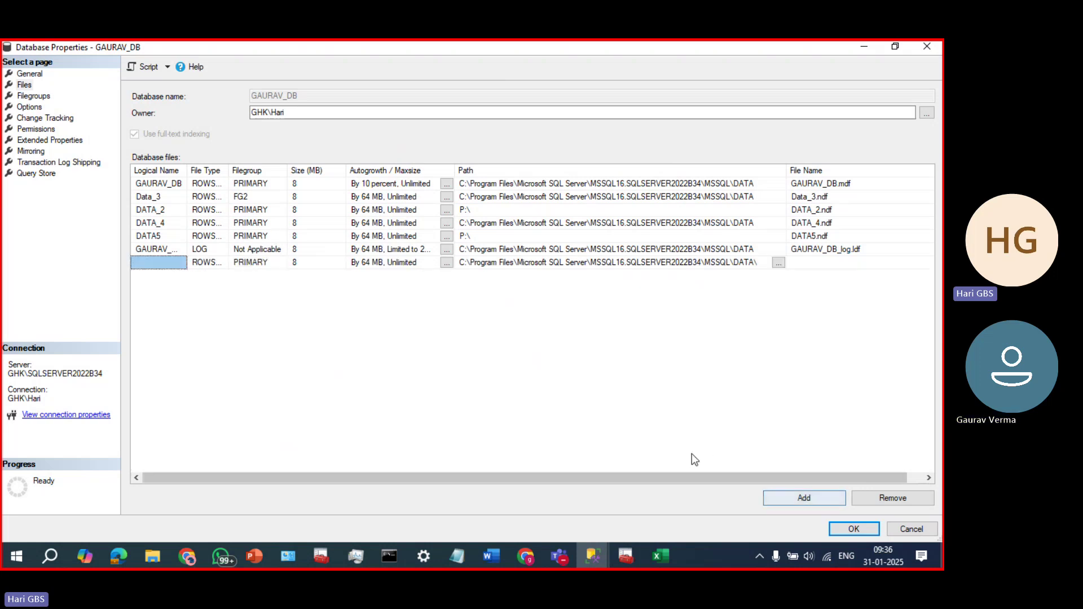
left_click(162, 262)
type("DATA6")
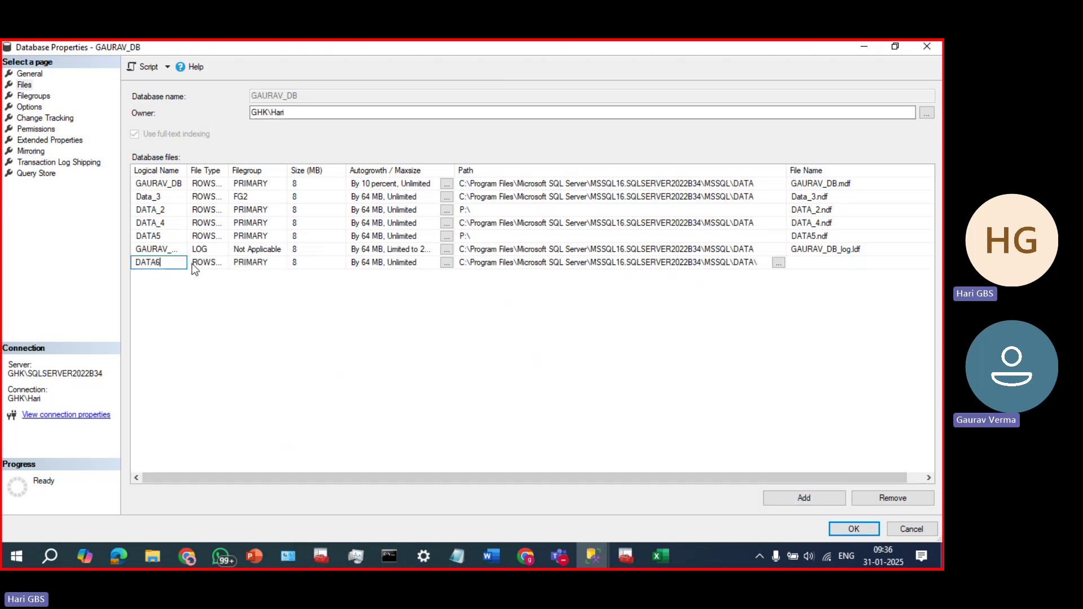
left_click(484, 263)
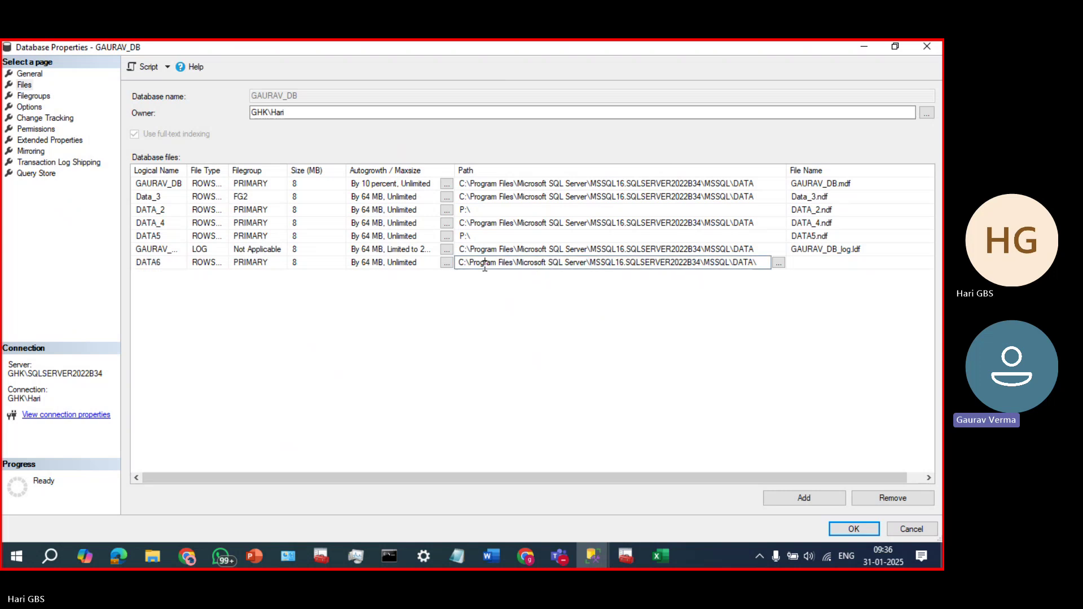
left_click(779, 262)
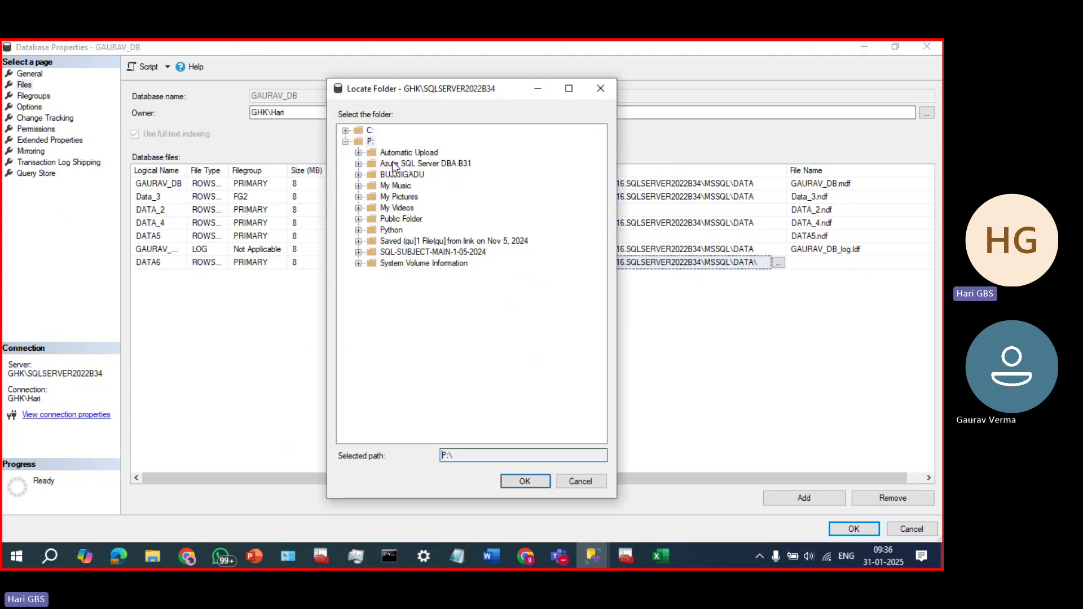
left_click(525, 481)
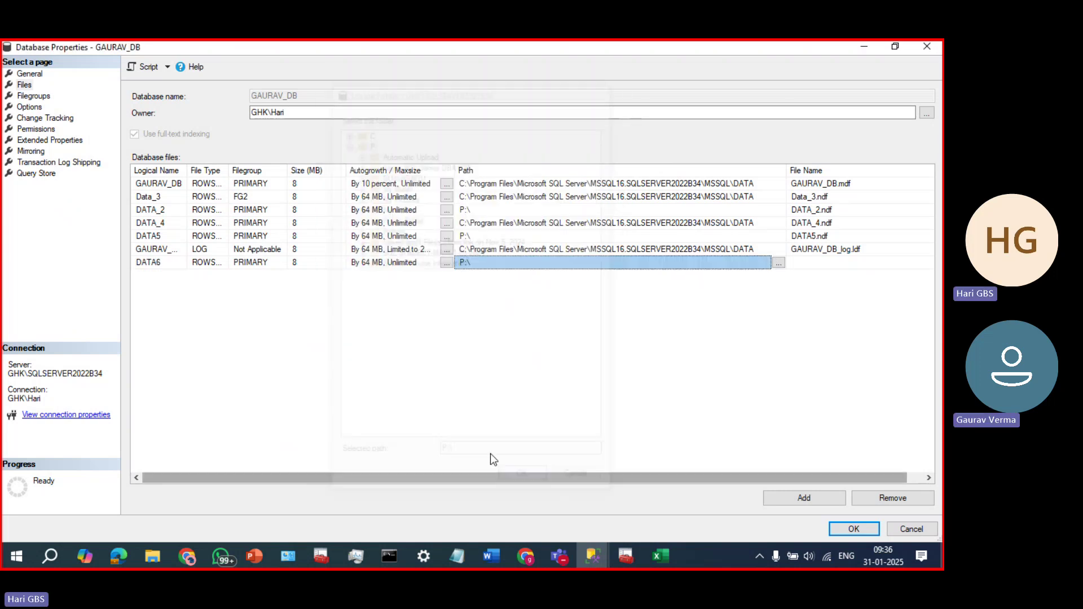
left_click(273, 261)
left_click(281, 263)
left_click(276, 285)
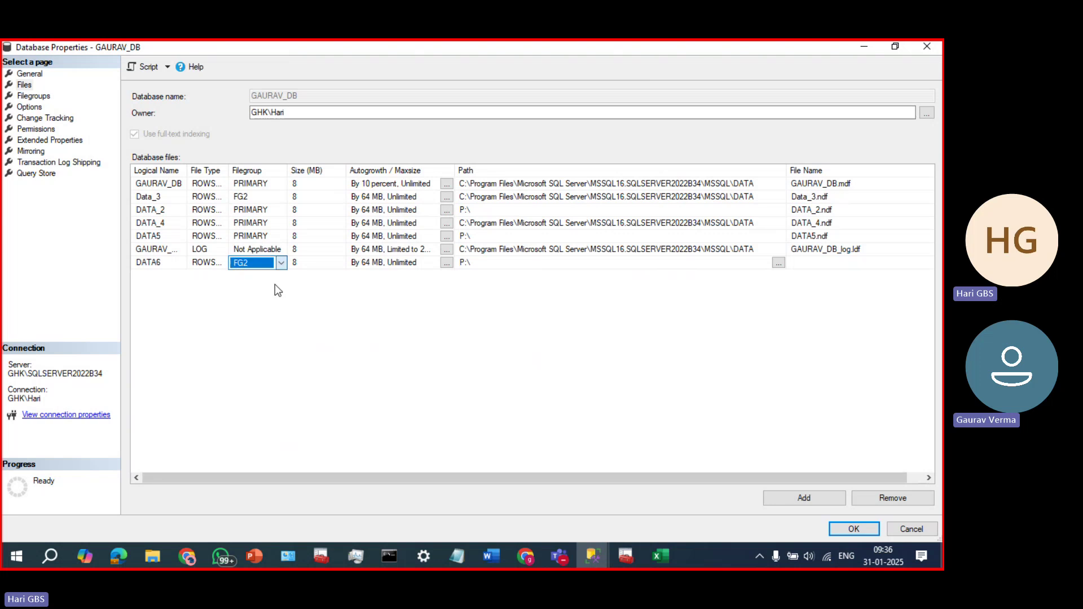
left_click(843, 523)
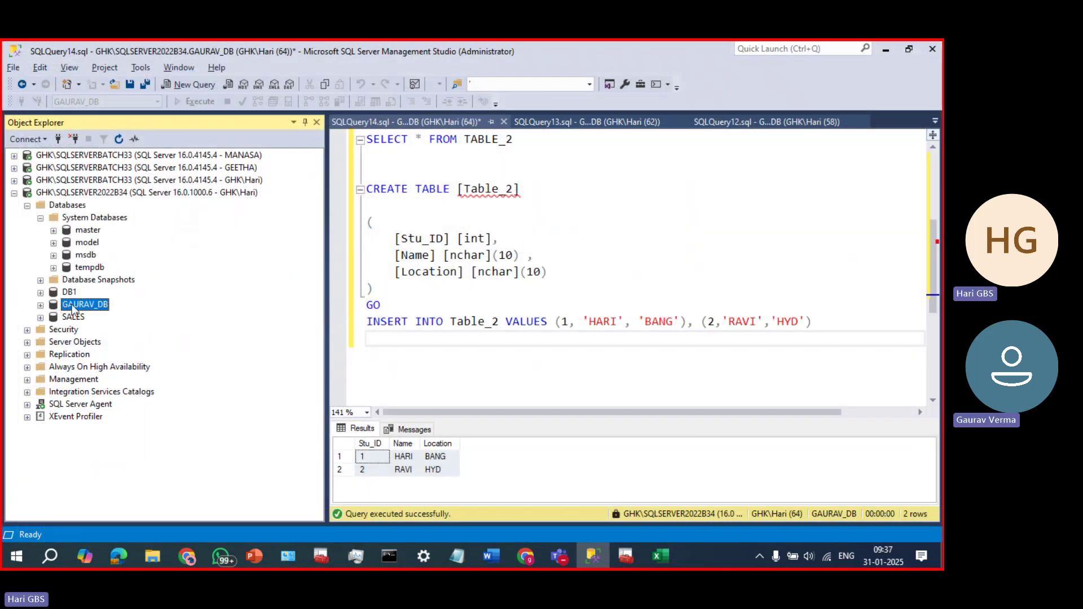
- Reopen the maximized Files page of the GAURAV_DB properties and check the path of the DATA5 file
right_click(71, 306)
left_click(176, 529)
left_click(256, 111)
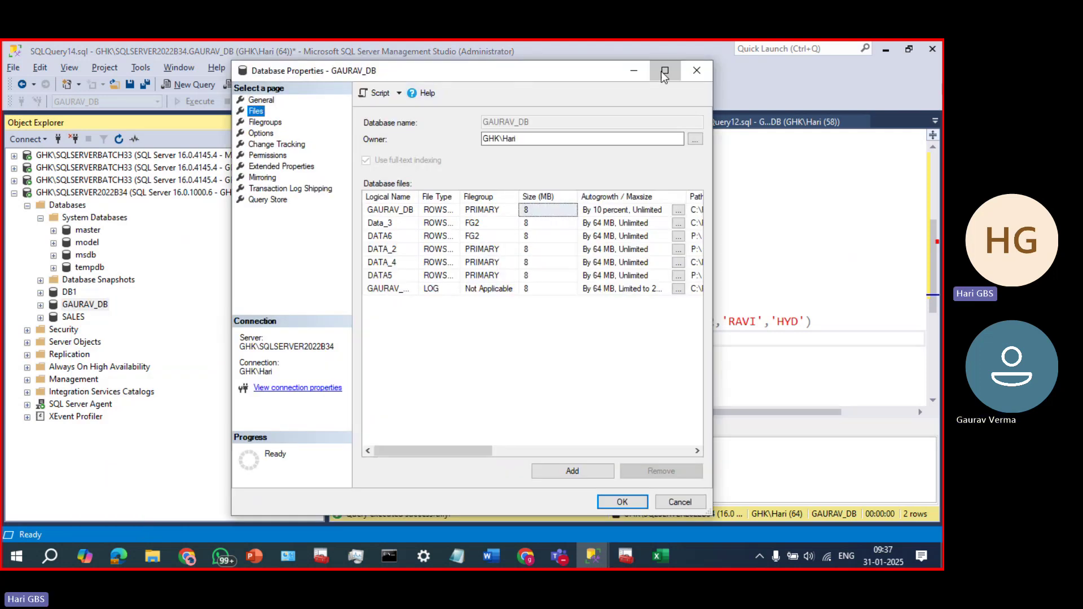
left_click(664, 71)
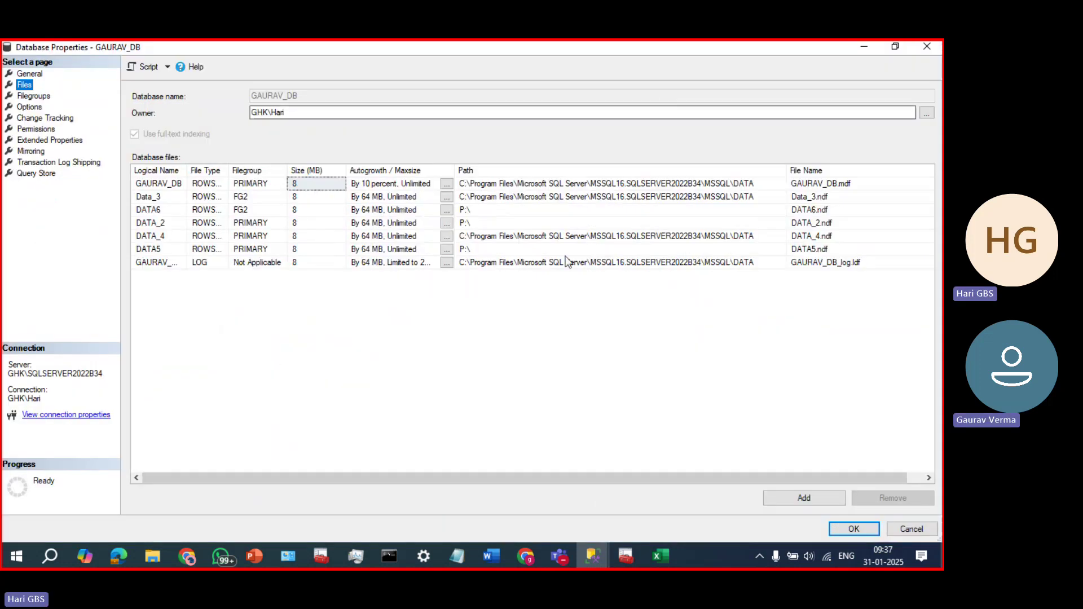
left_click(499, 251)
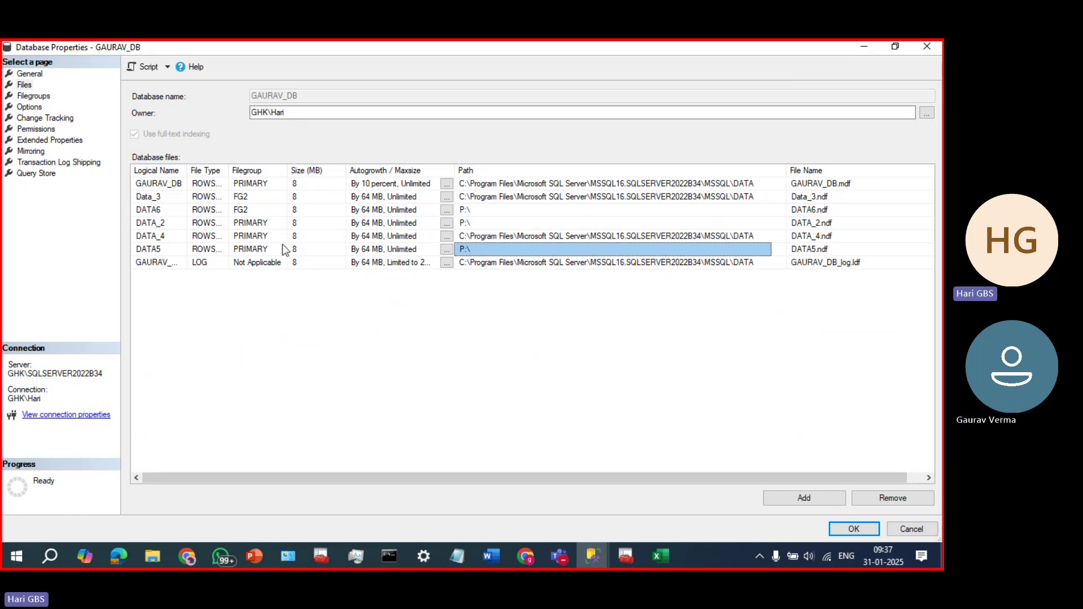
- Check the filegroup and path of DATA6 and compare its filegroup with that of Data_3
left_click(252, 209)
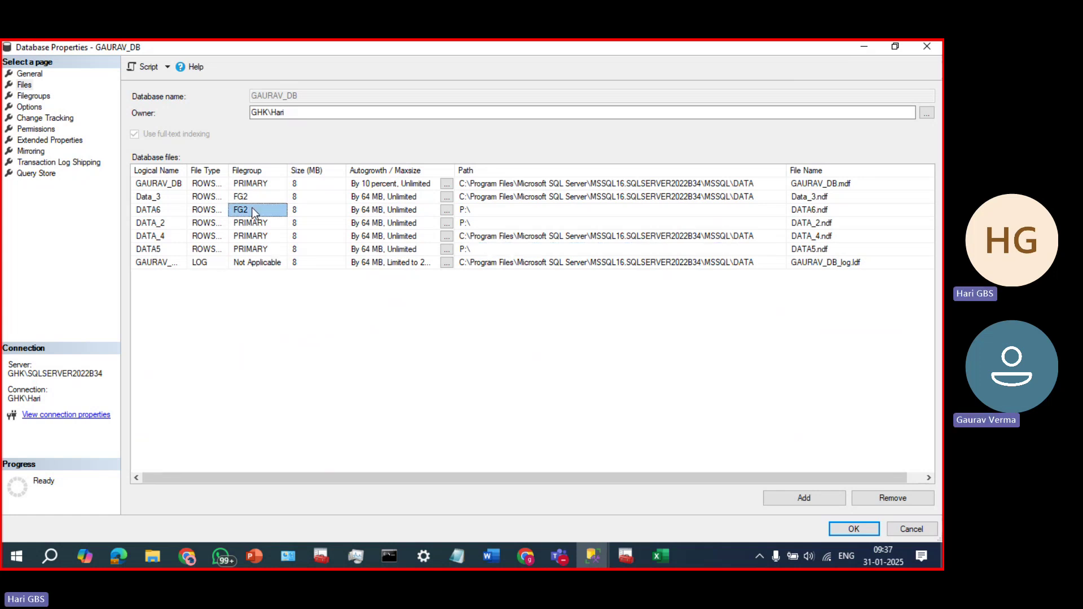
left_click(490, 211)
left_click(259, 199)
left_click(260, 210)
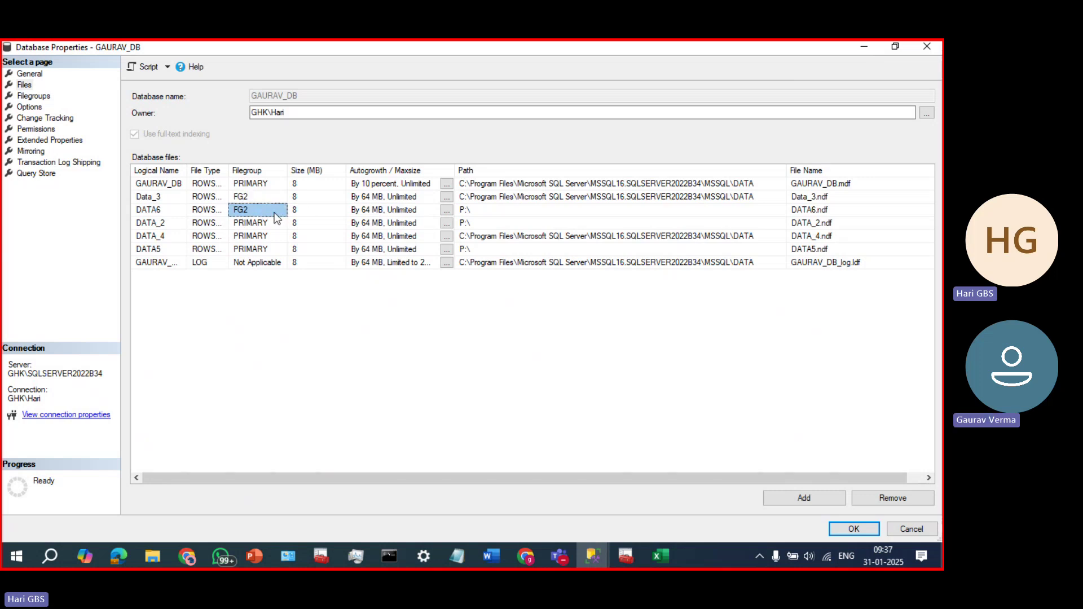
left_click(481, 211)
left_click(241, 216)
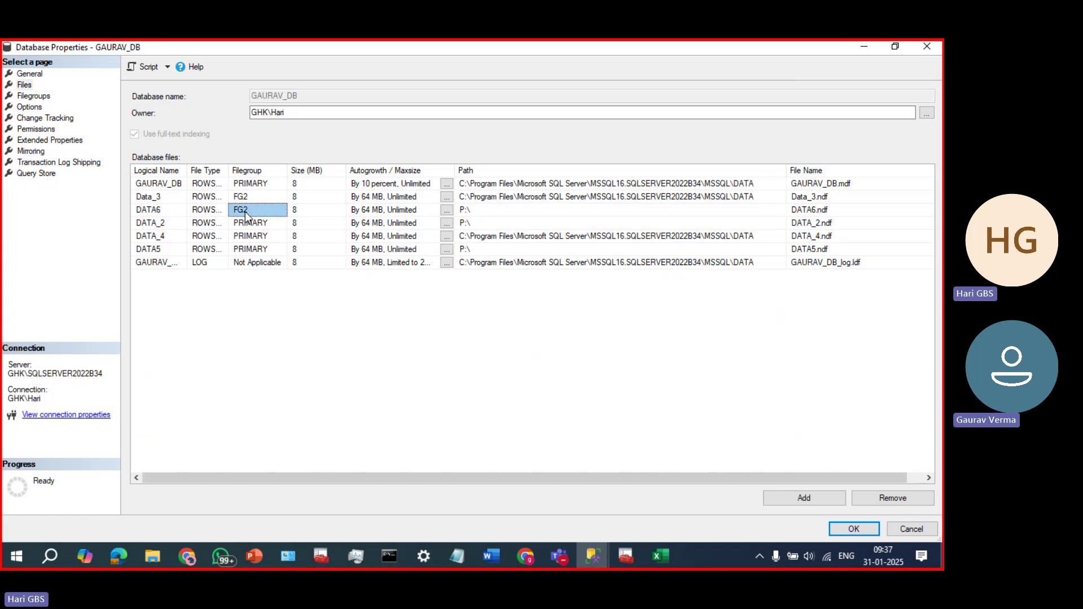
- Review the logical name, filegroup and path of DATA6, and check the filegroup entry of the log file
left_click(163, 211)
left_click_drag(160, 213, 117, 208)
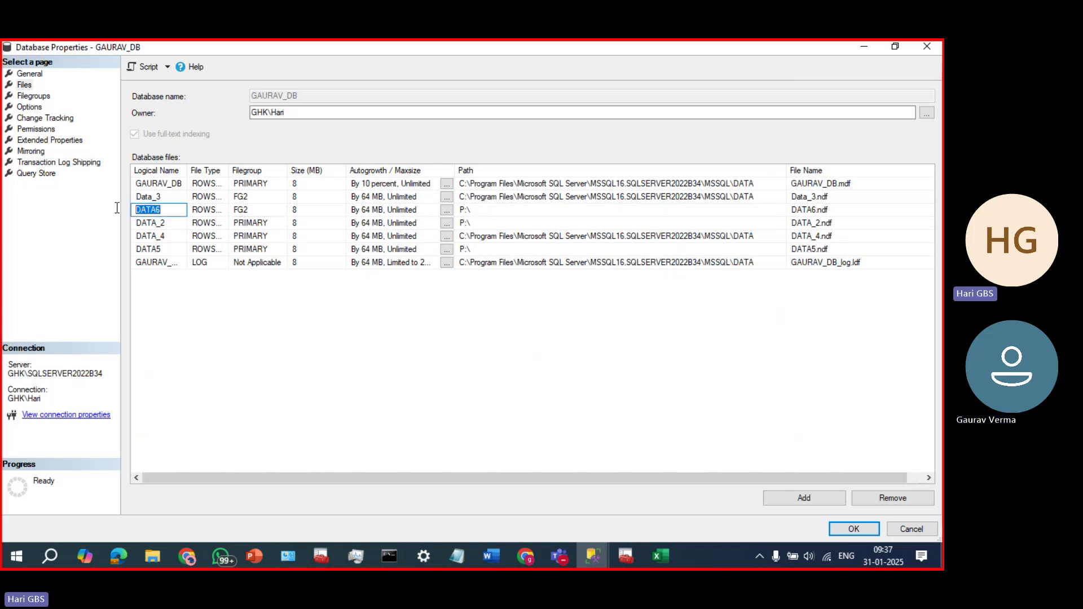
left_click(282, 211)
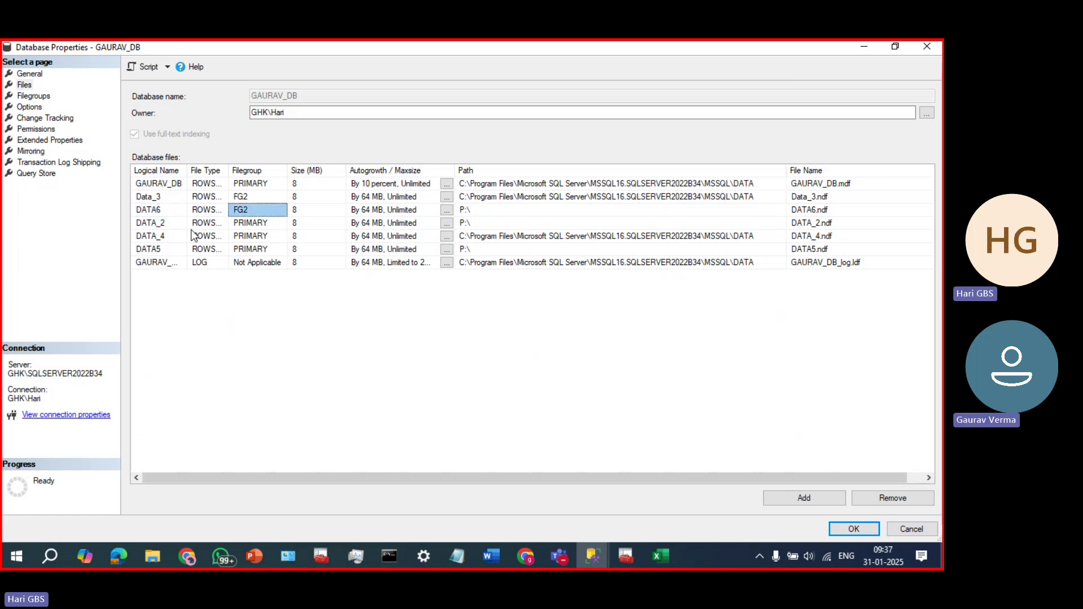
left_click(170, 211)
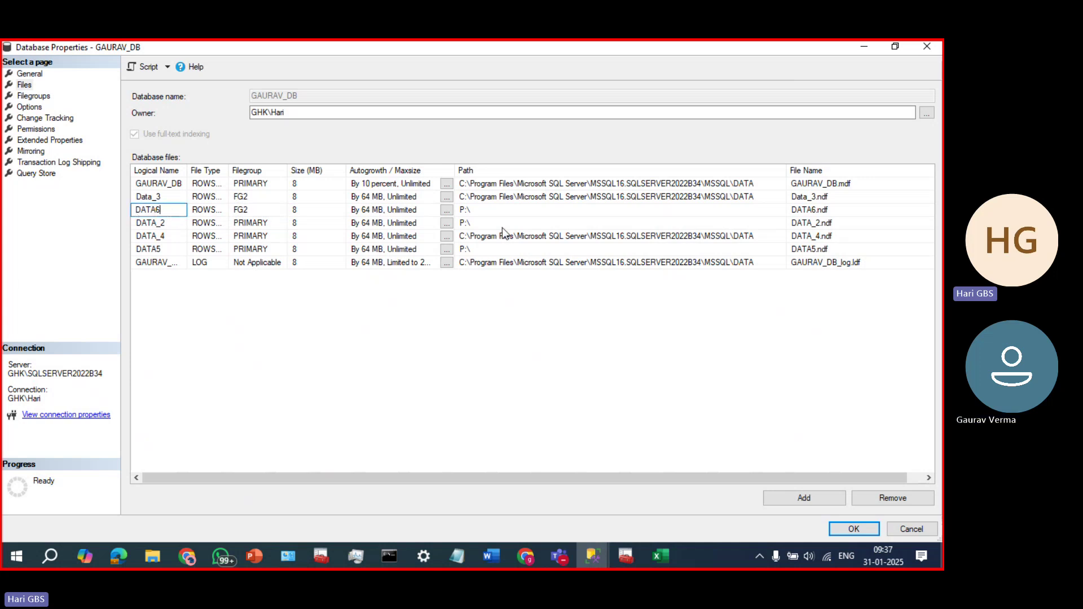
left_click(503, 212)
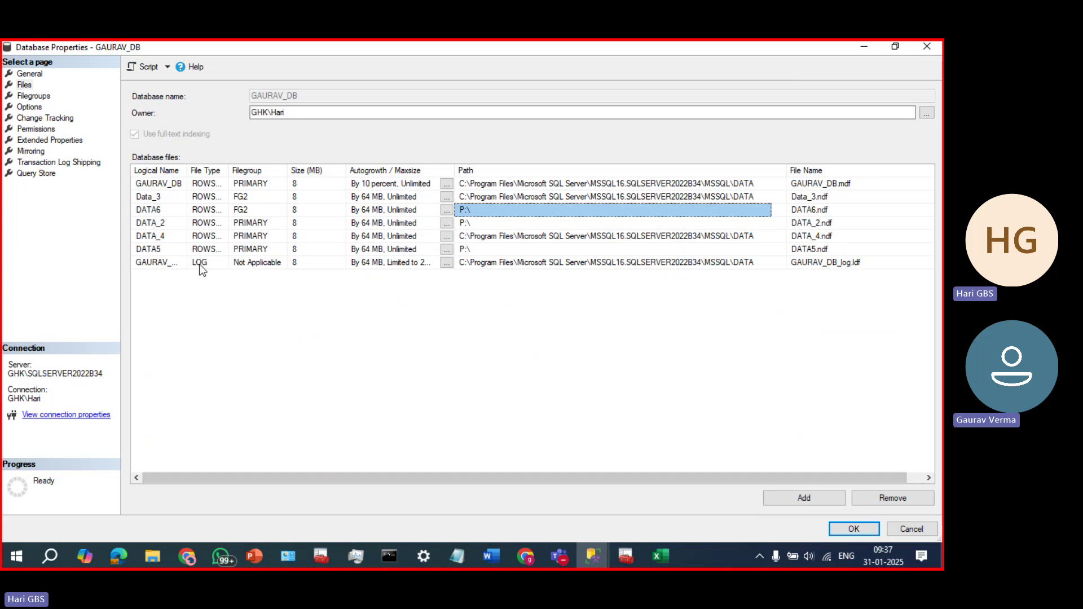
left_click(247, 262)
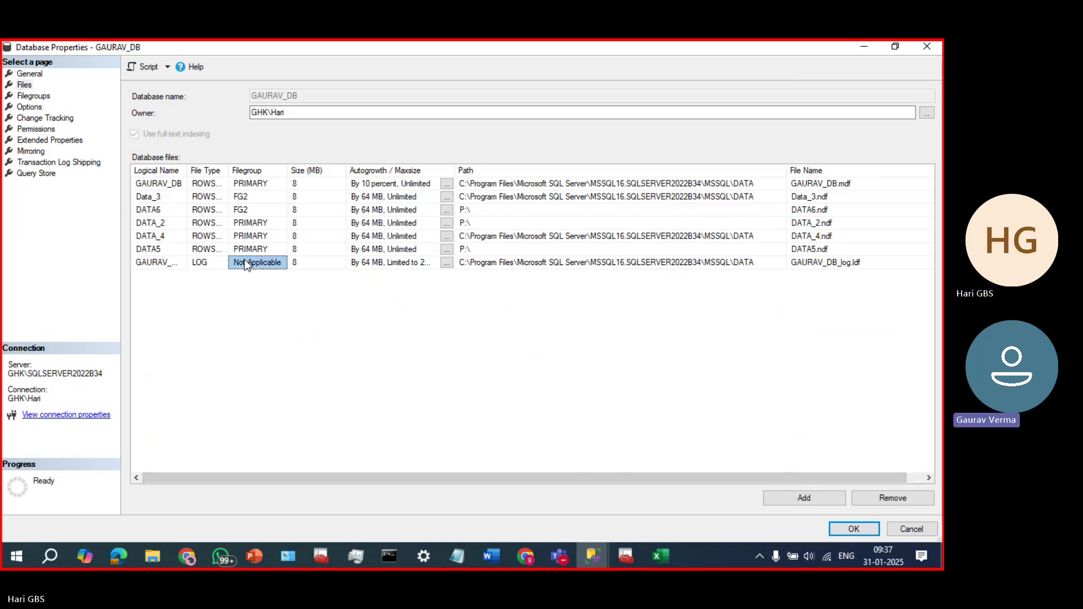
- Add another entry to the database files list of GAURAV_DB
left_click(802, 497)
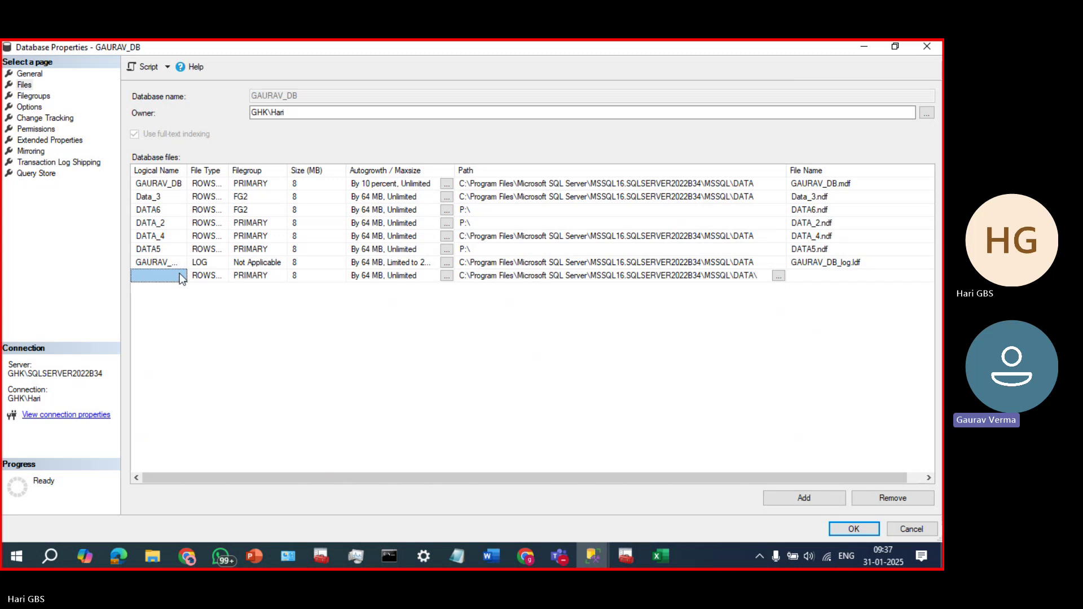
- Create a new filegroup named SALES for the unnamed new data file row
left_click(278, 279)
left_click(279, 277)
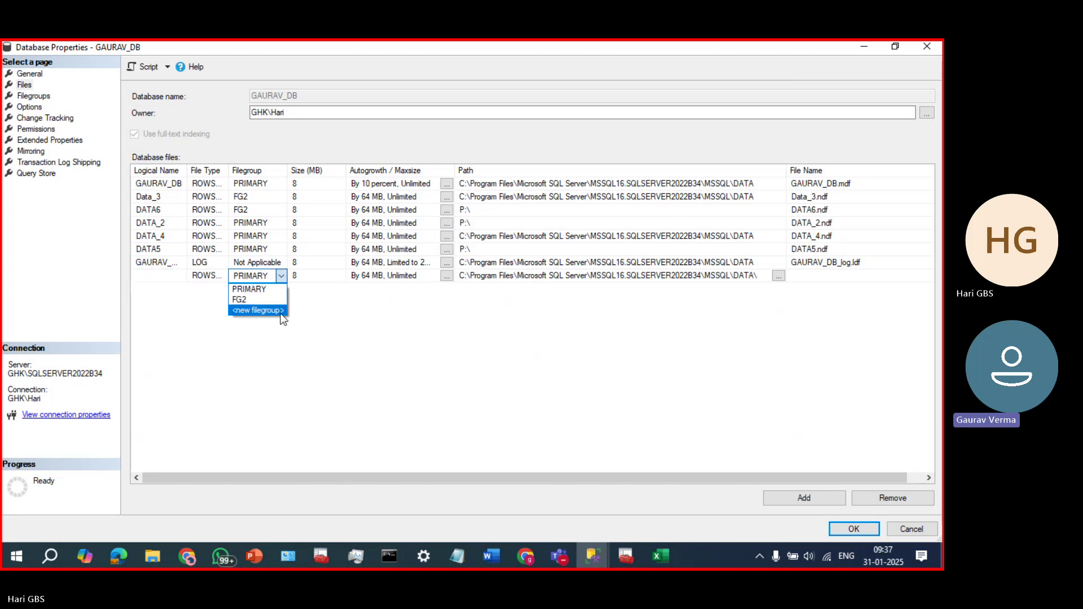
left_click(281, 312)
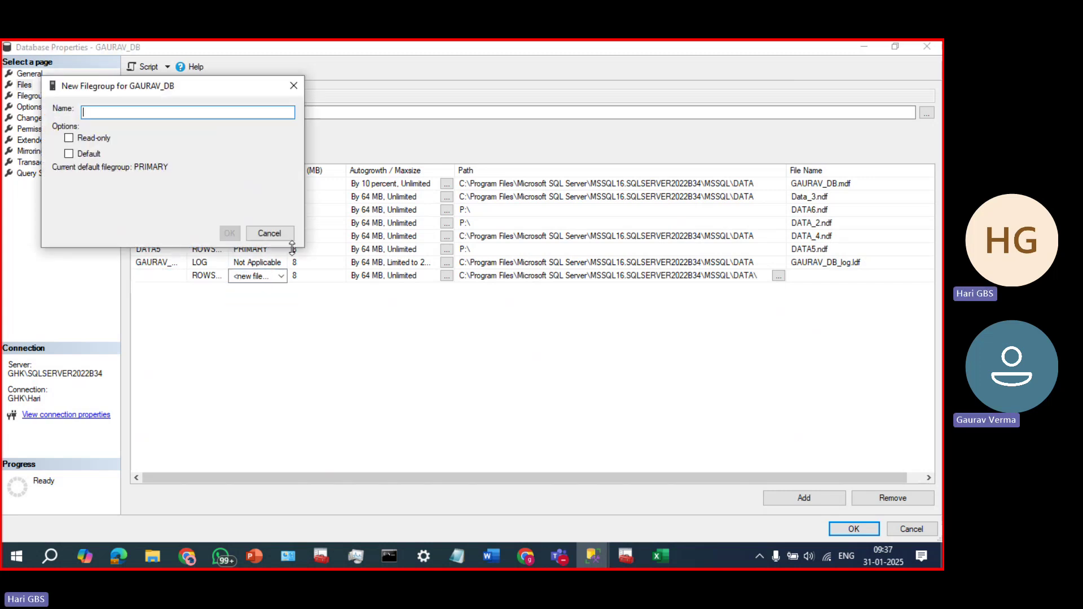
type("sales")
key("BackSpace")
key("BackSpace")
key("BackSpace")
key("BackSpace")
key("BackSpace")
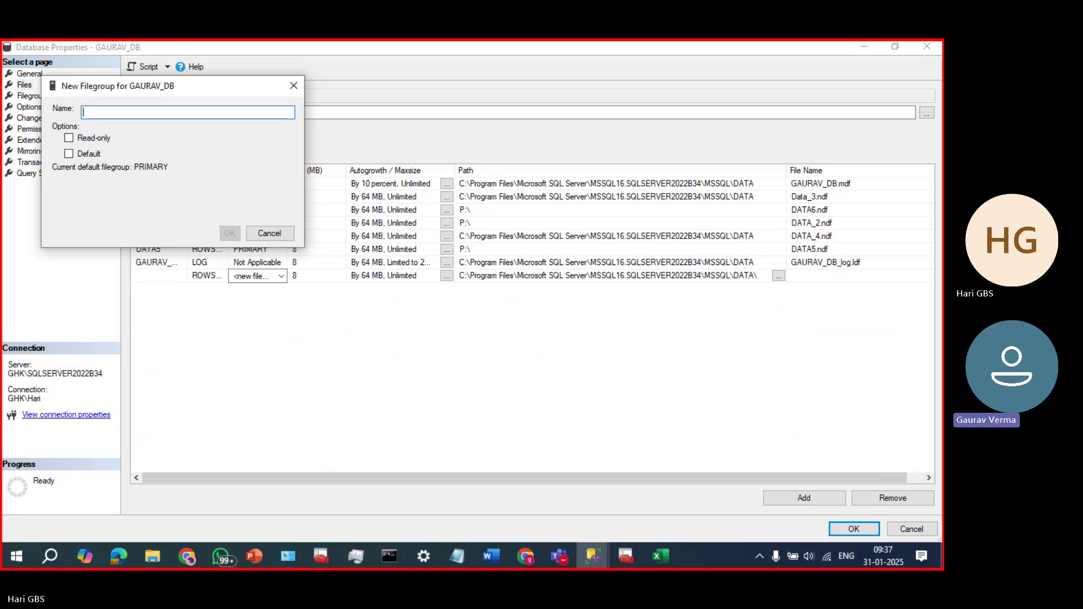
type("SALE")
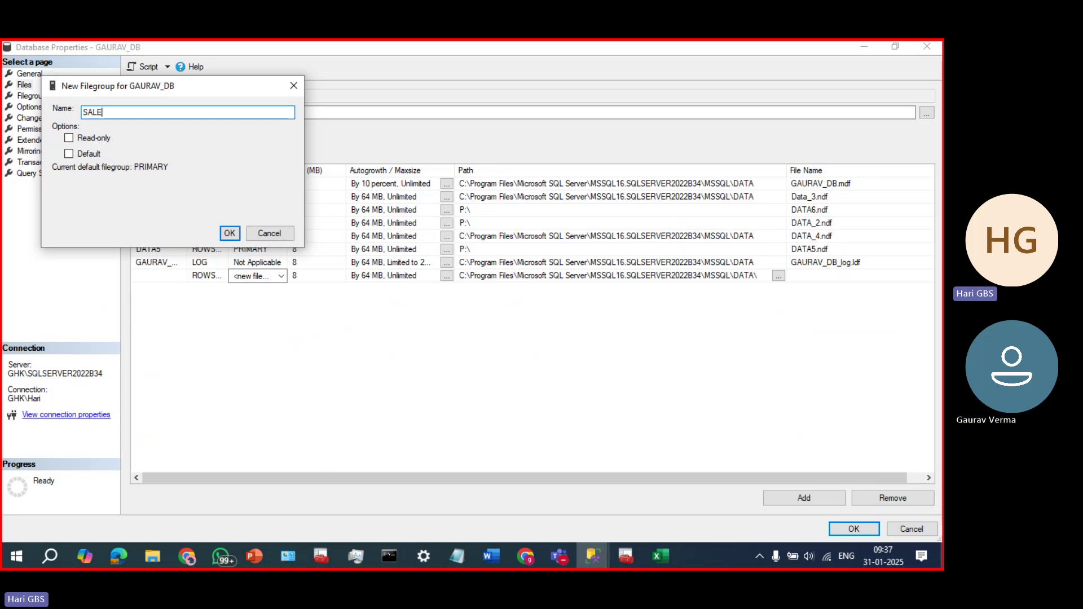
type("S")
key("Return")
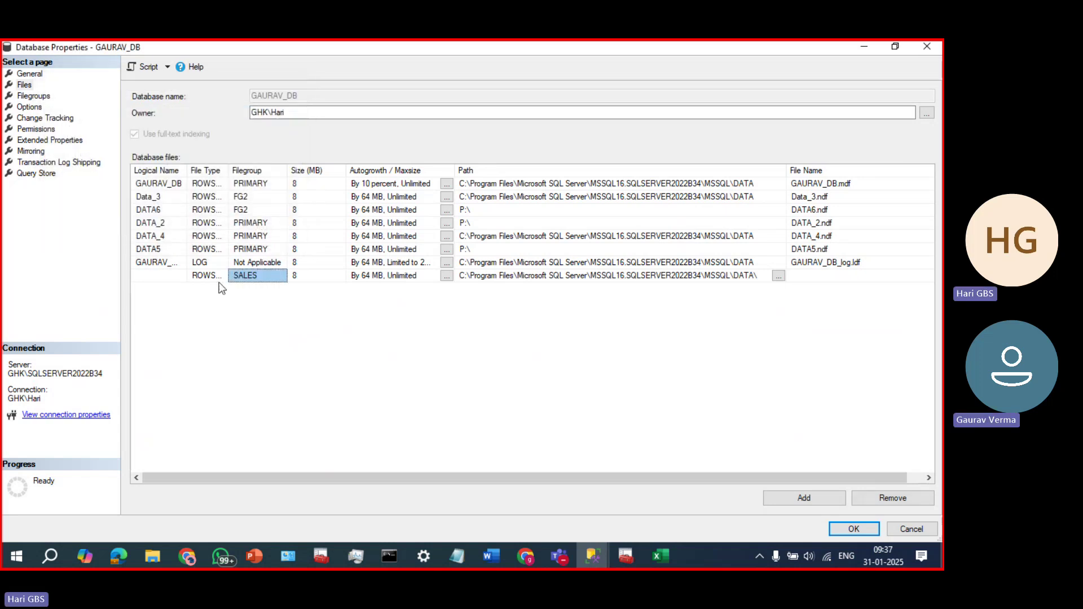
- Create another new filegroup named HR from the new data file's filegroup choices
left_click(257, 276)
left_click(268, 320)
type("HR")
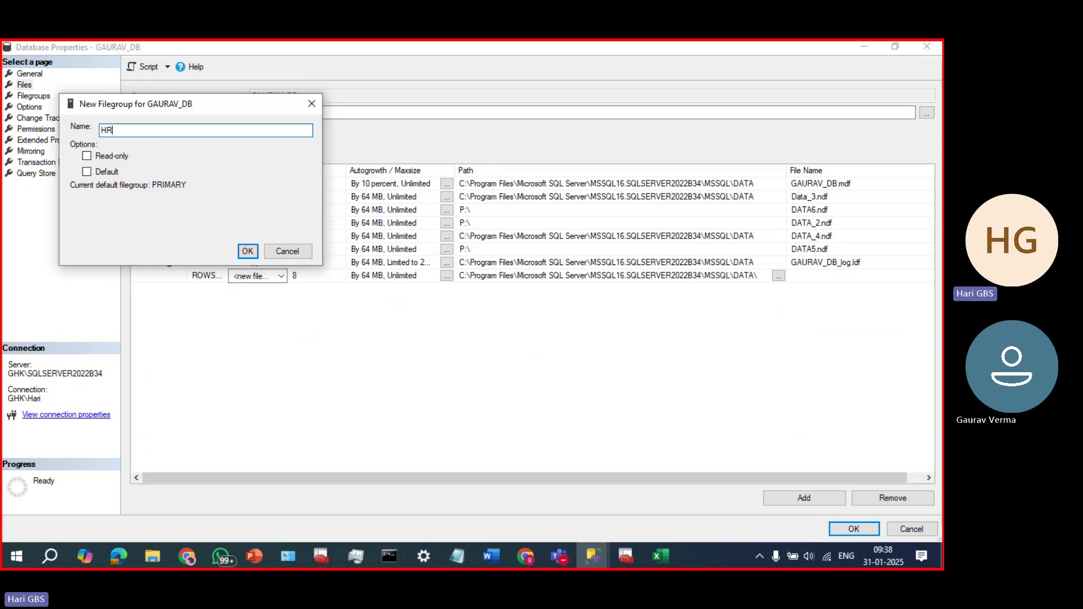
left_click(248, 251)
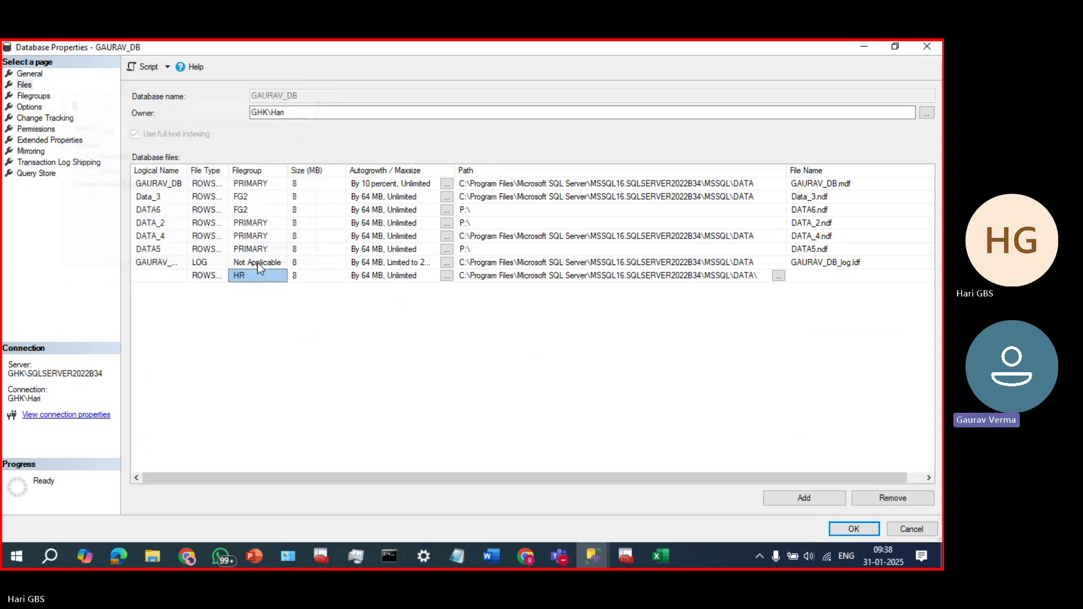
- Add a third new filegroup named FINANCE from the same data file row
left_click(280, 276)
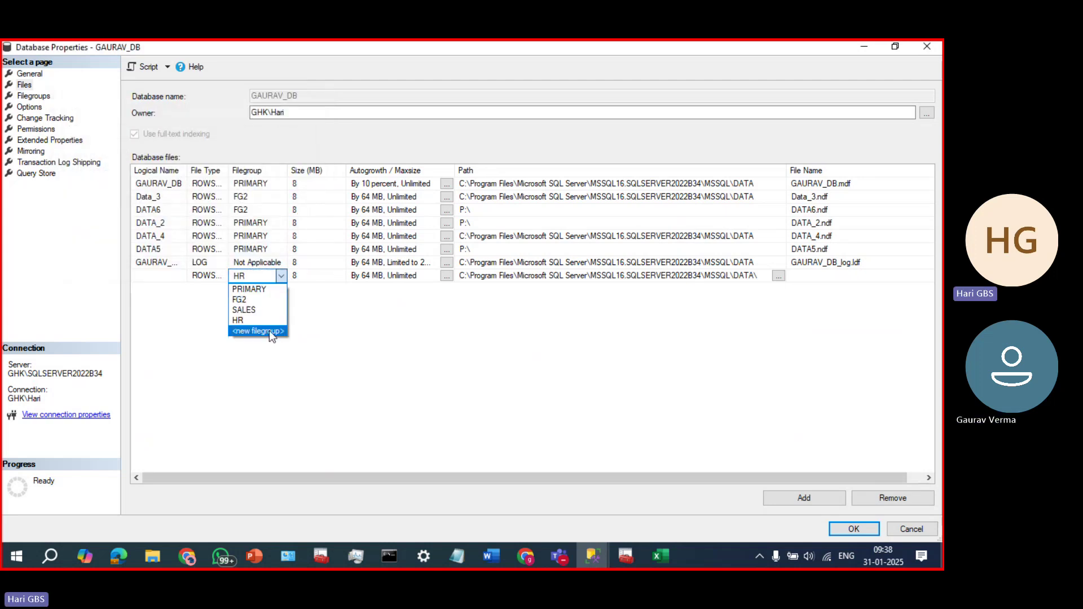
left_click(269, 331)
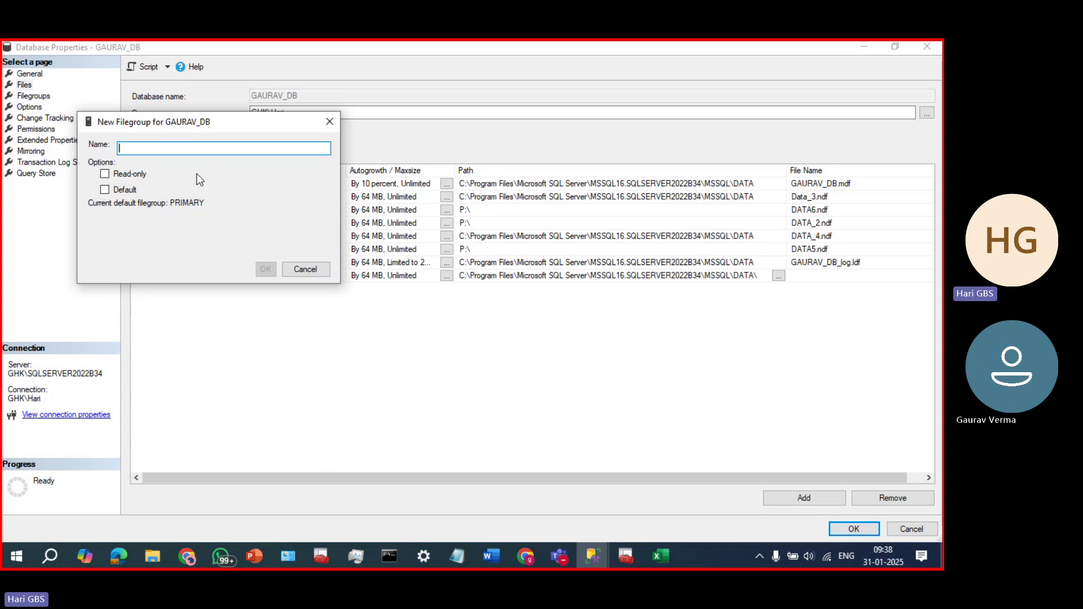
type("FINAN")
key("BackSpace")
key("BackSpace")
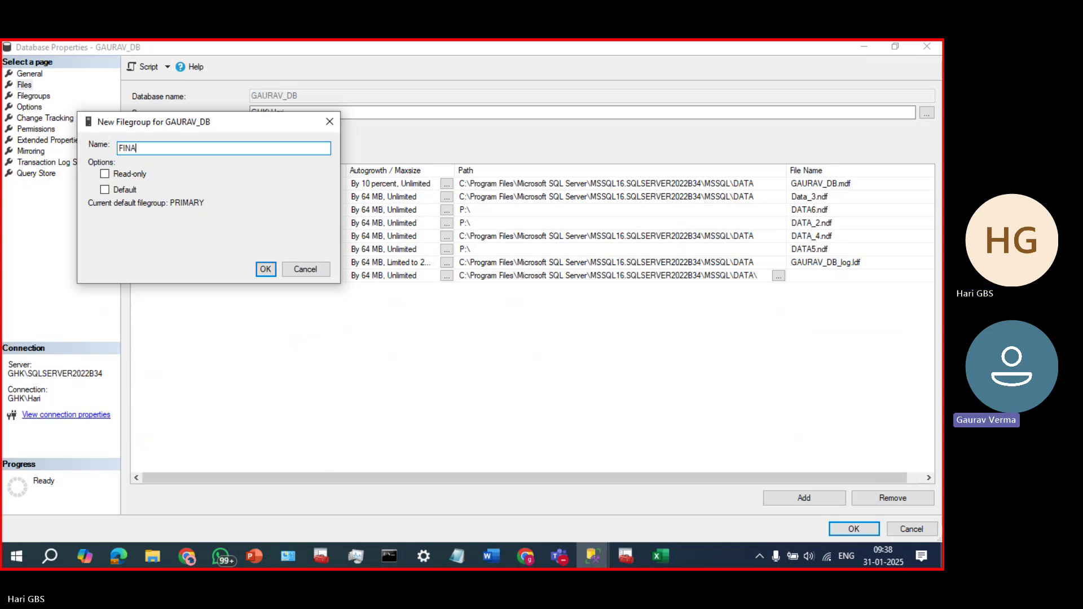
type("NCE")
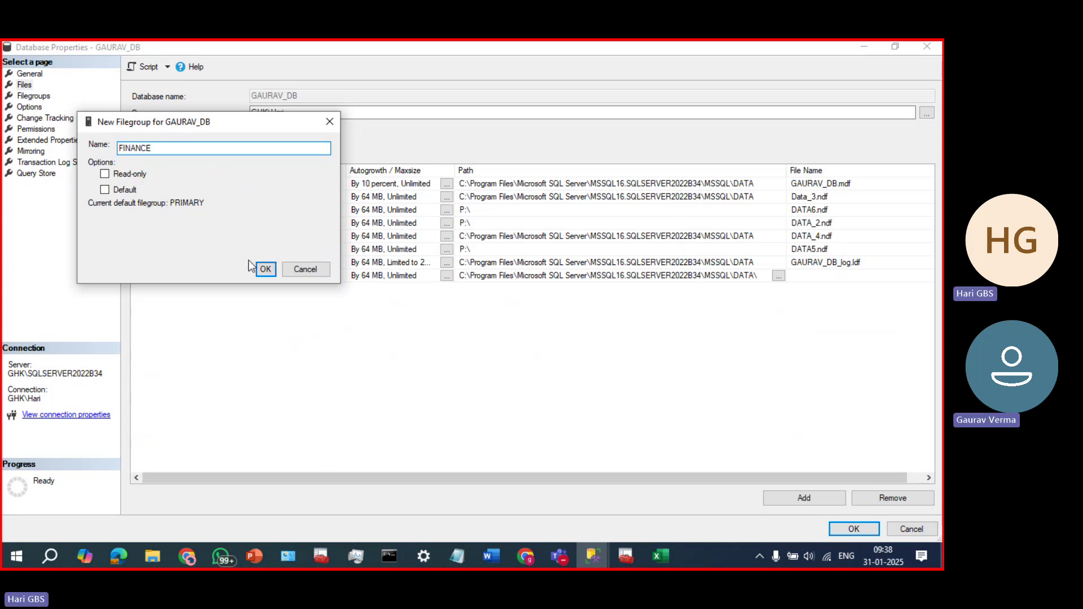
left_click(265, 270)
- Name the new data file SALES, assign it to the SALES filegroup and apply the database changes
left_click(153, 277)
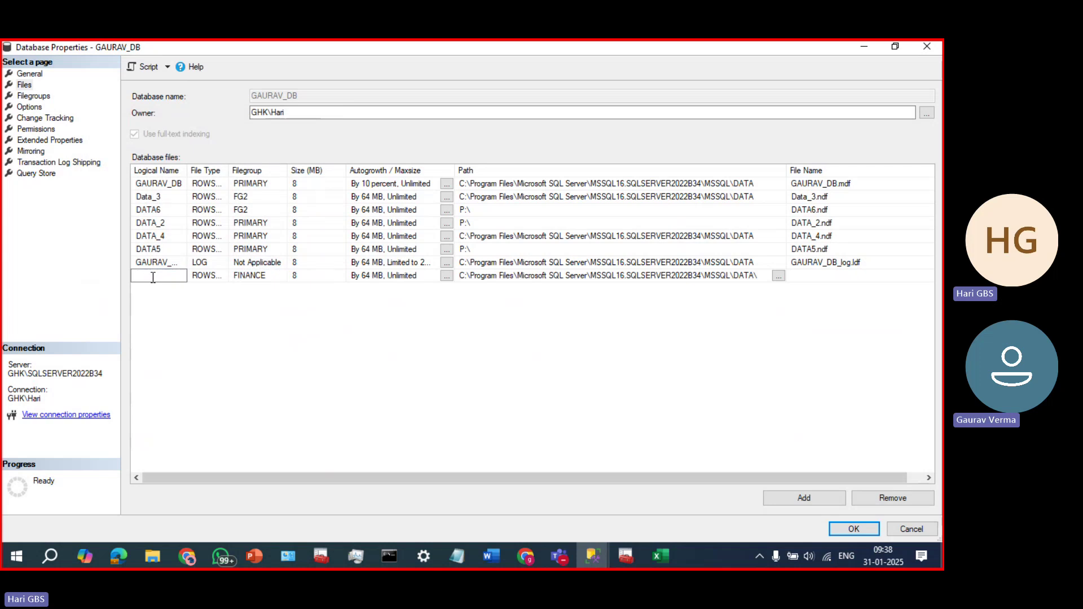
type("SALE")
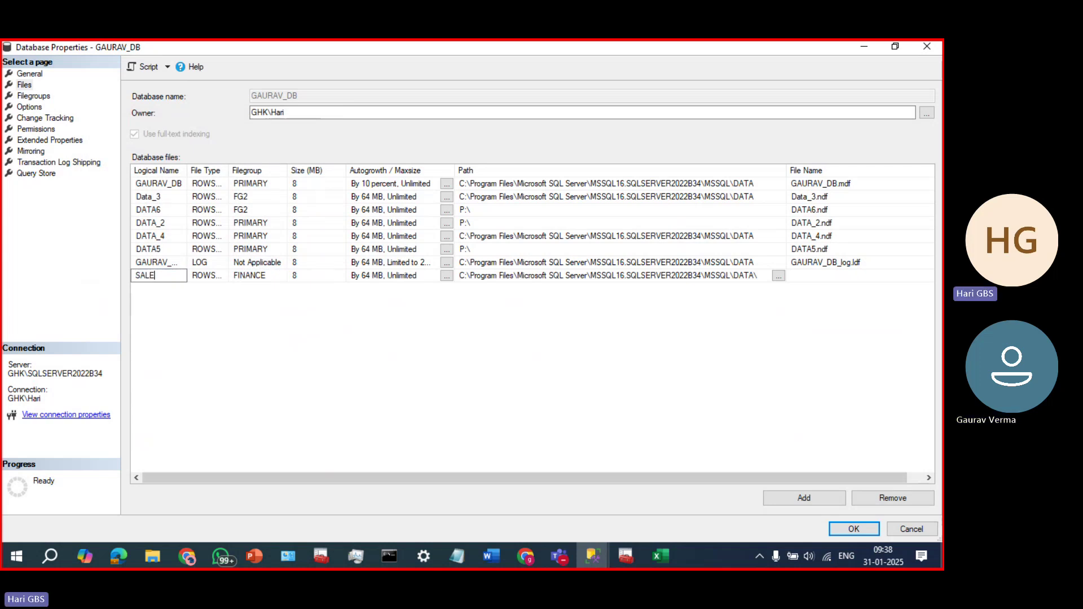
type("S_")
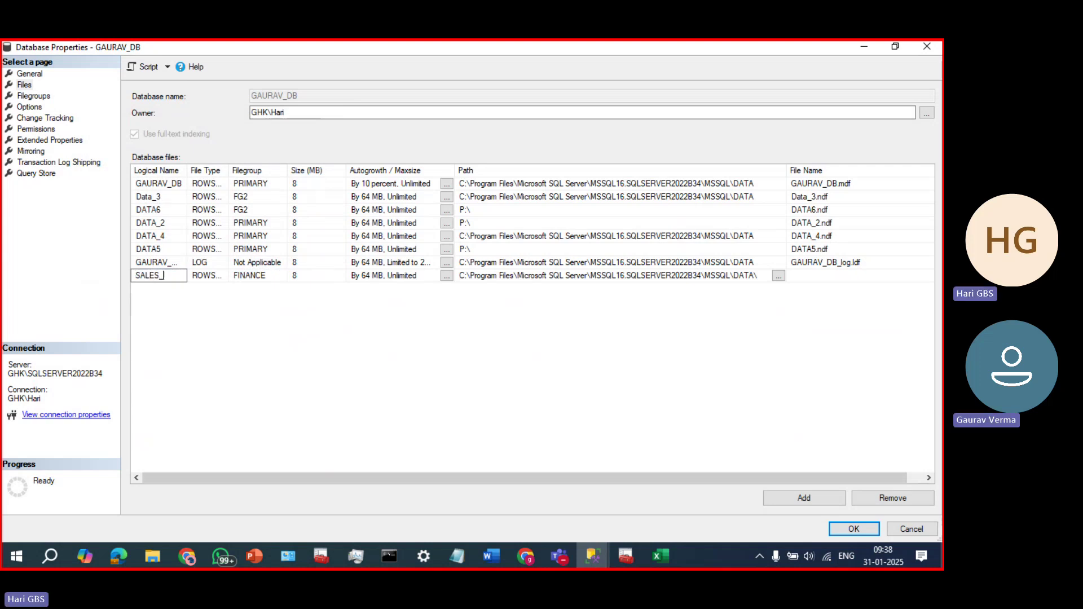
key("BackSpace")
left_click(252, 280)
left_click(280, 276)
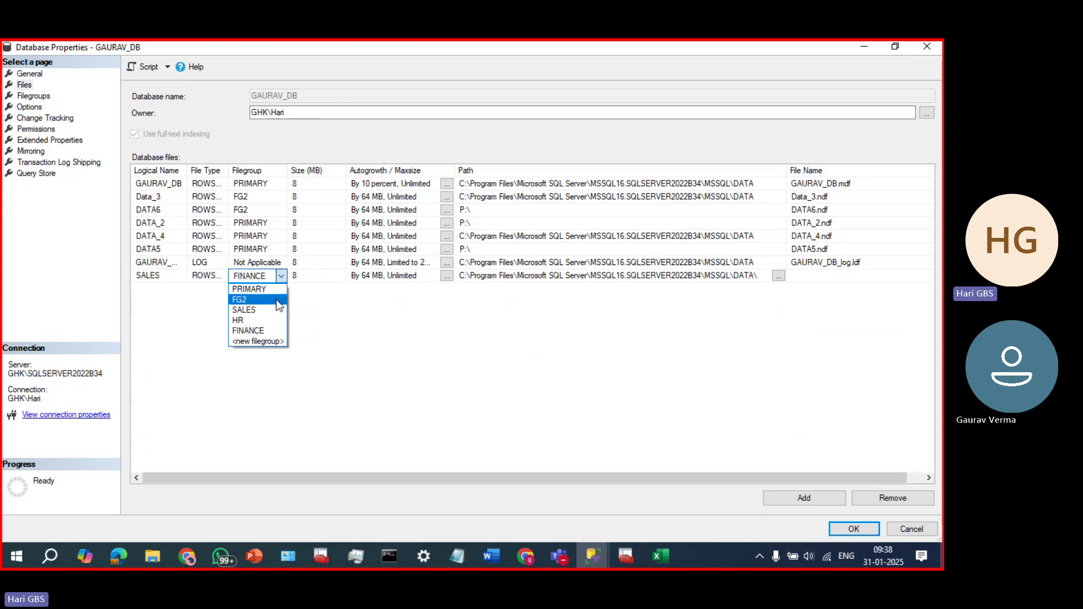
left_click(273, 312)
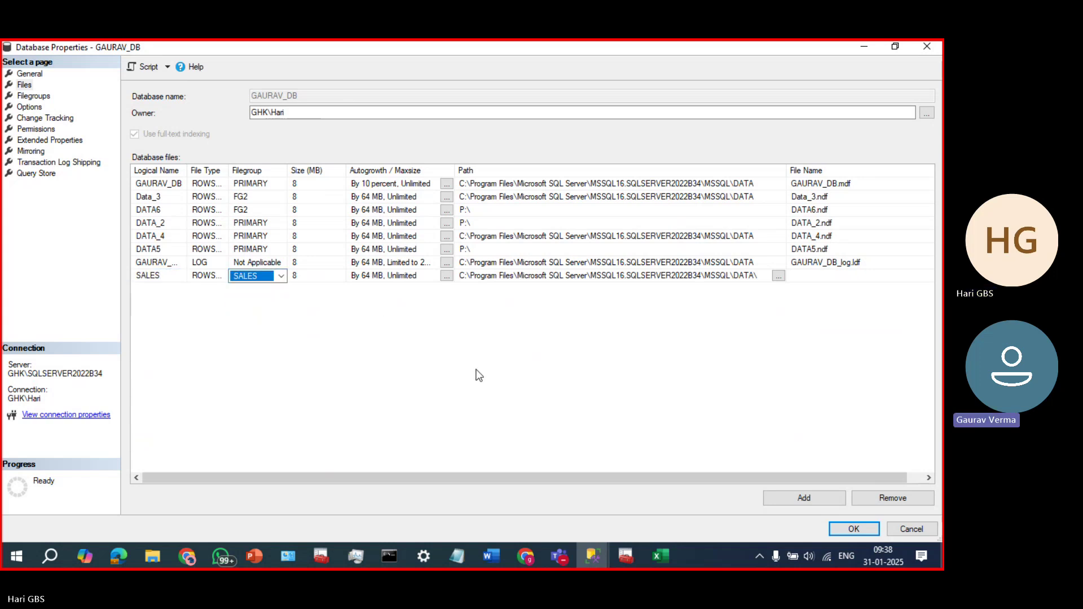
left_click(279, 281)
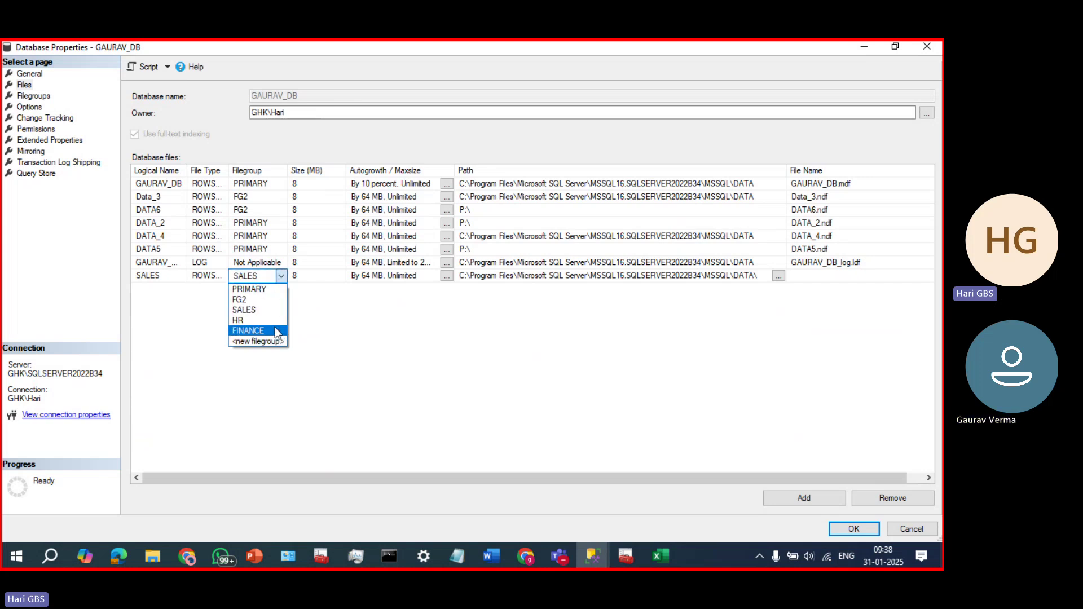
left_click(303, 310)
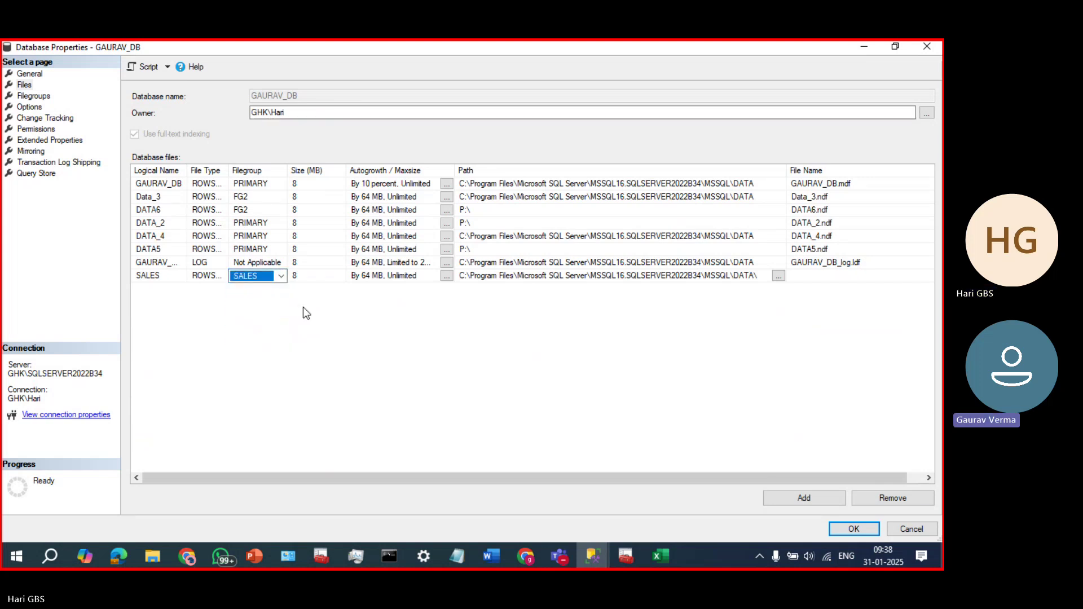
left_click(856, 529)
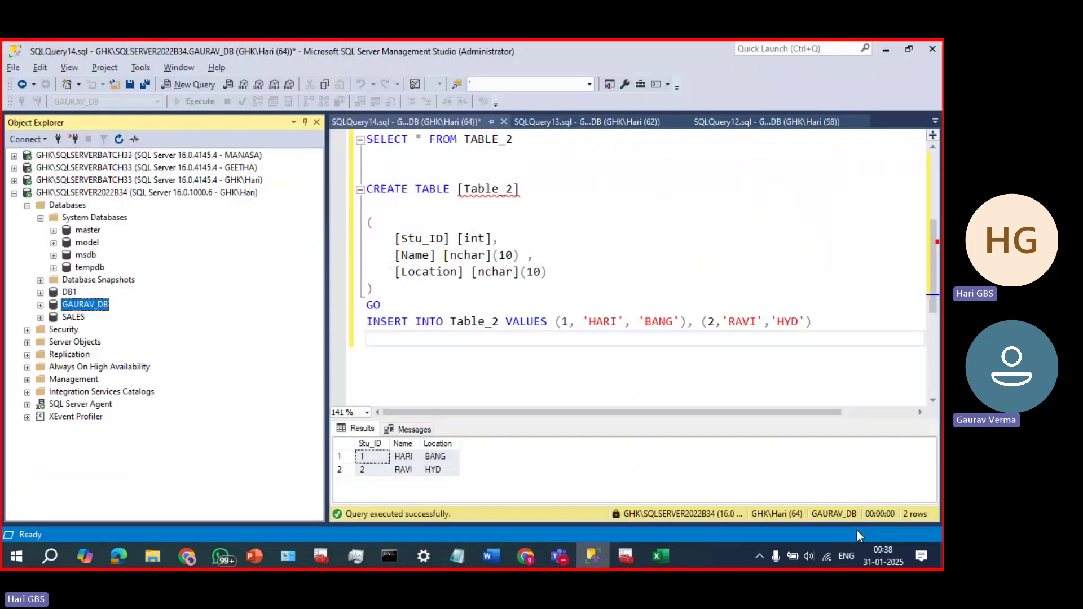
- Switch to PowerPoint, present the File Groups slide from the current slide and end the slide show
left_click(840, 427)
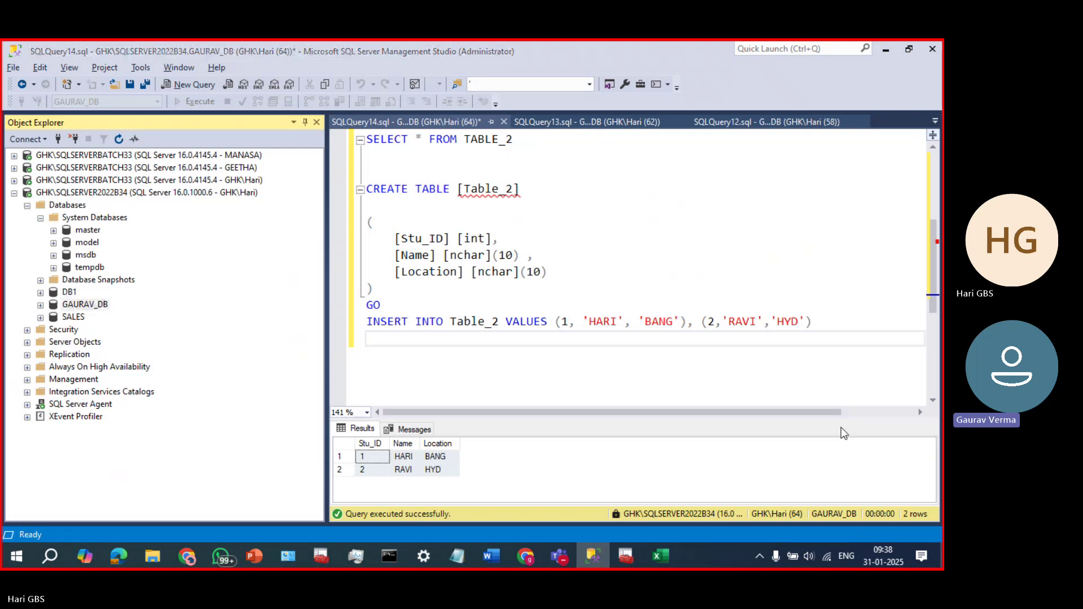
key("alt+Tab")
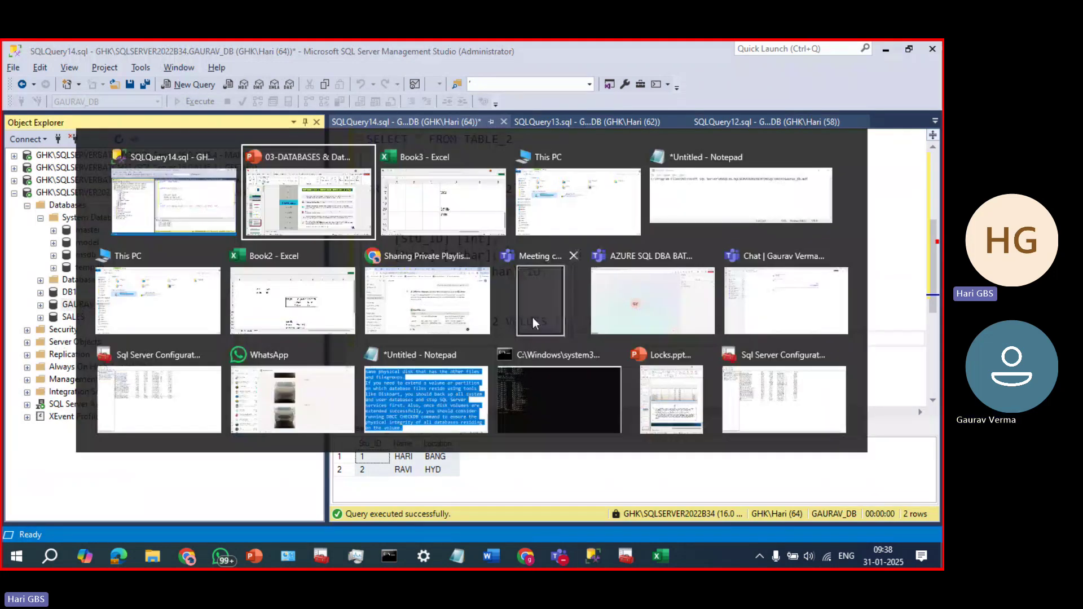
key("shift+F5")
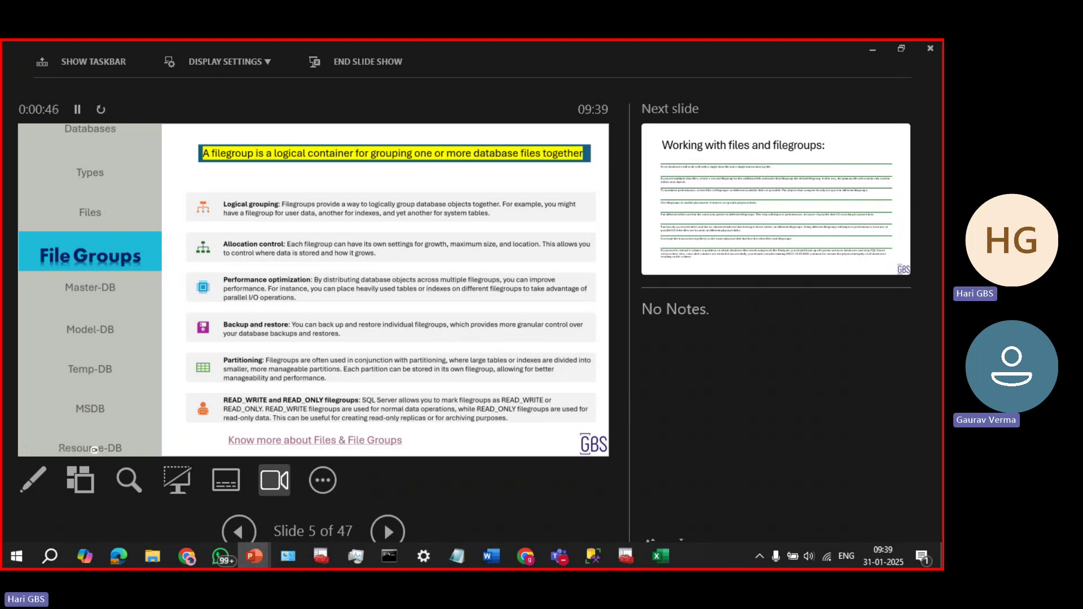
key("Escape")
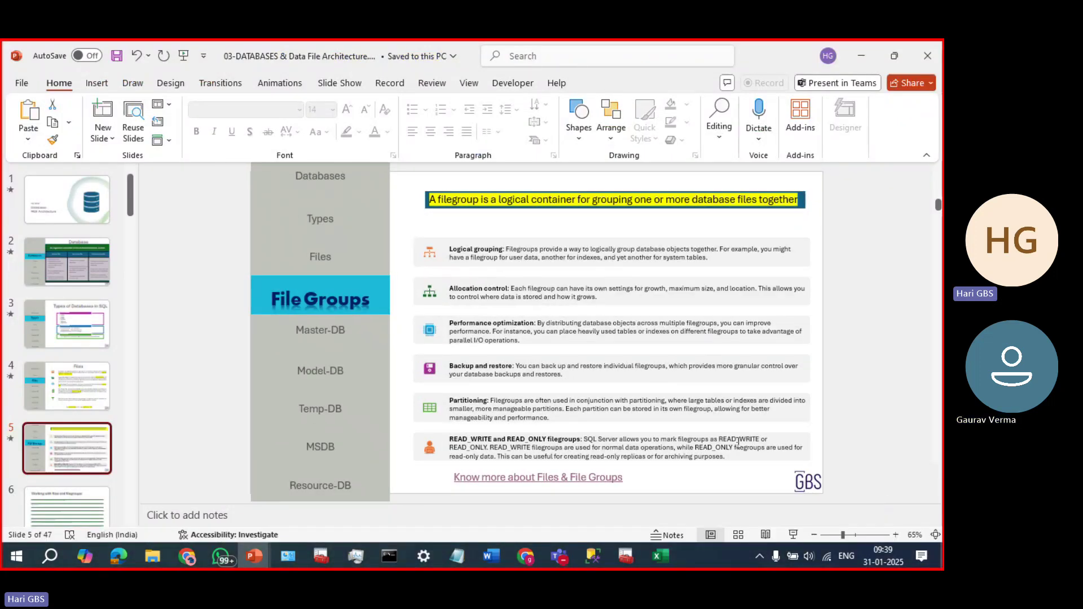
- Switch back to SQL Server Management Studio and review the filegroup assignments of the PRIMARY, FG2 and SALES files in GAURAV_DB's properties
key("alt+Tab")
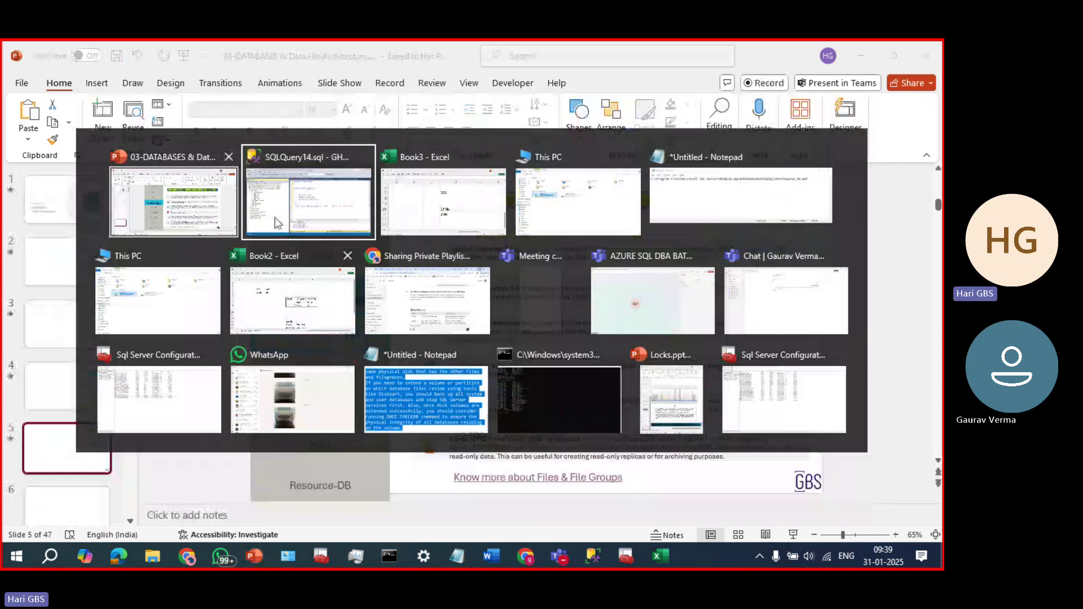
left_click(282, 218)
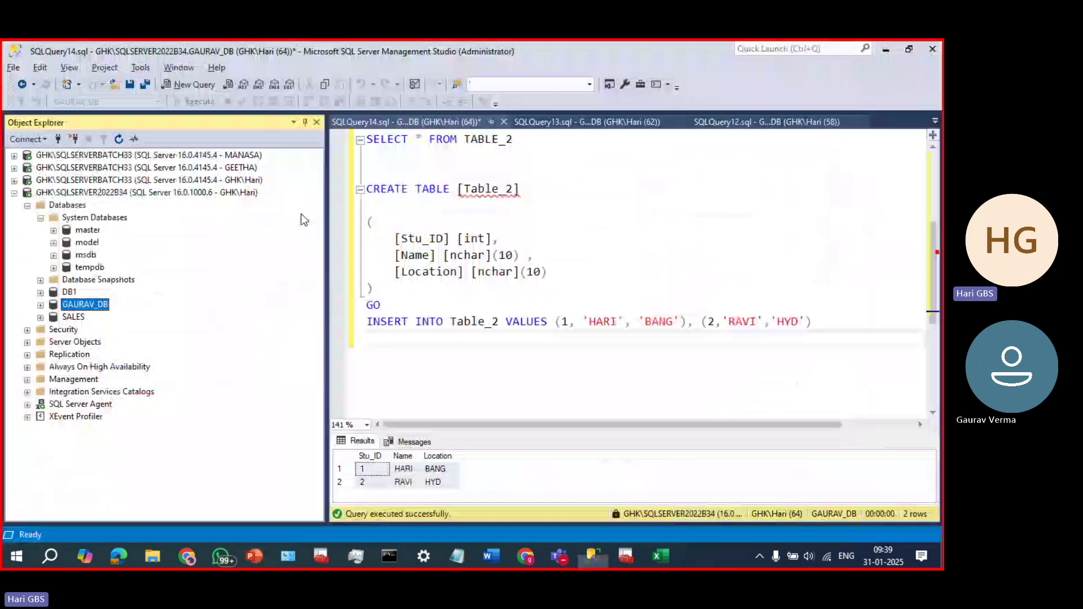
right_click(79, 304)
left_click(136, 526)
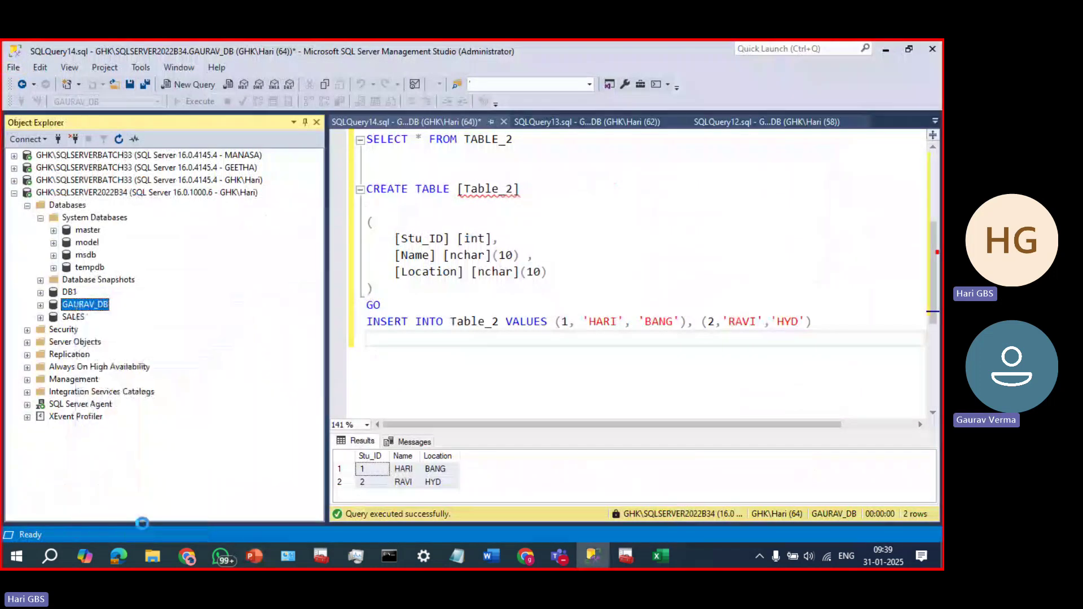
left_click(256, 110)
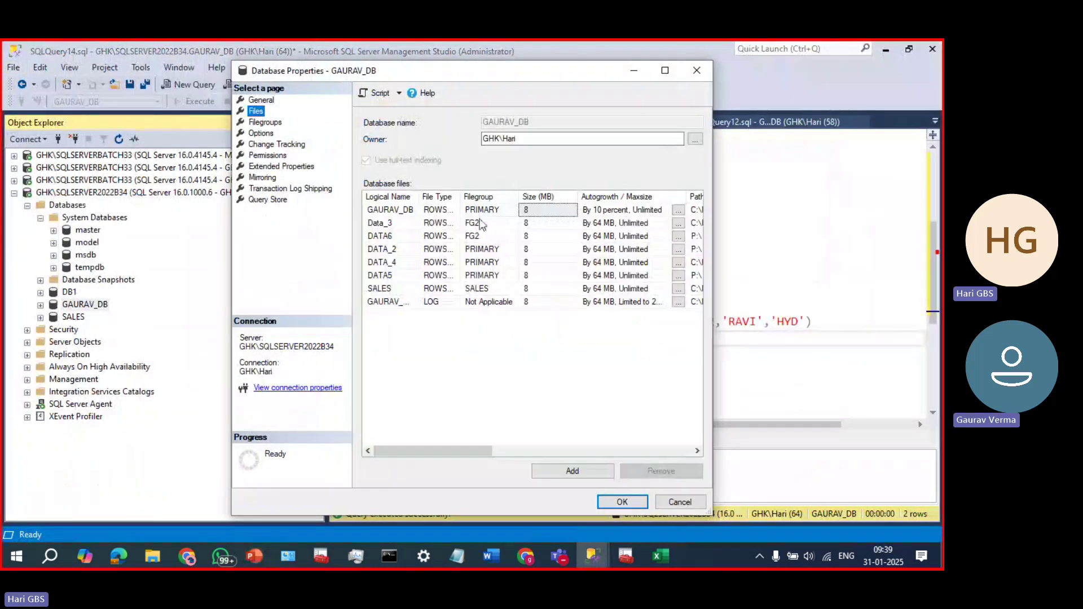
left_click(487, 215)
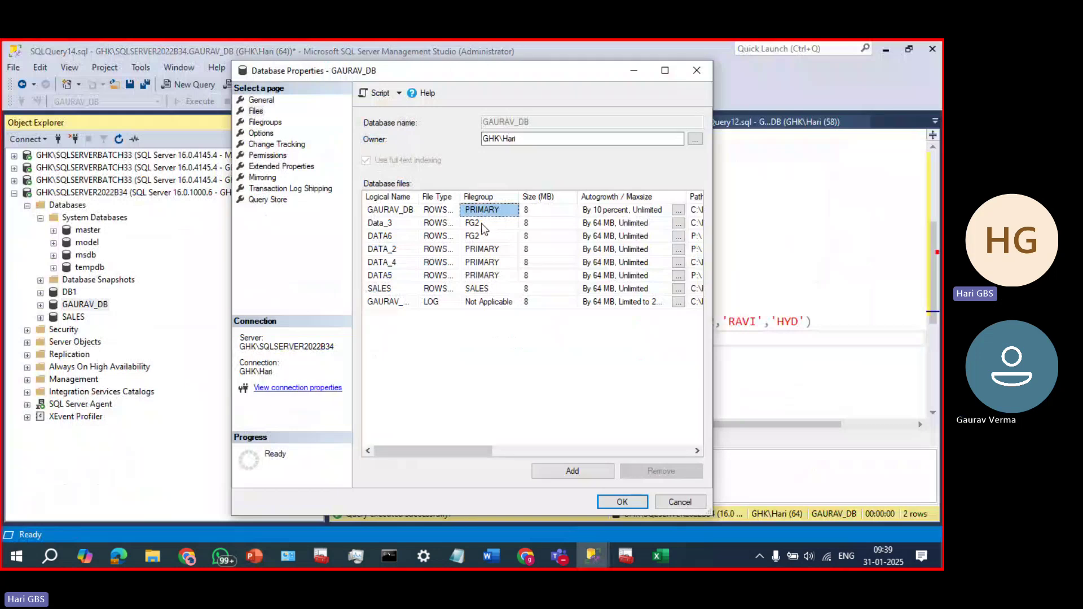
left_click(483, 227)
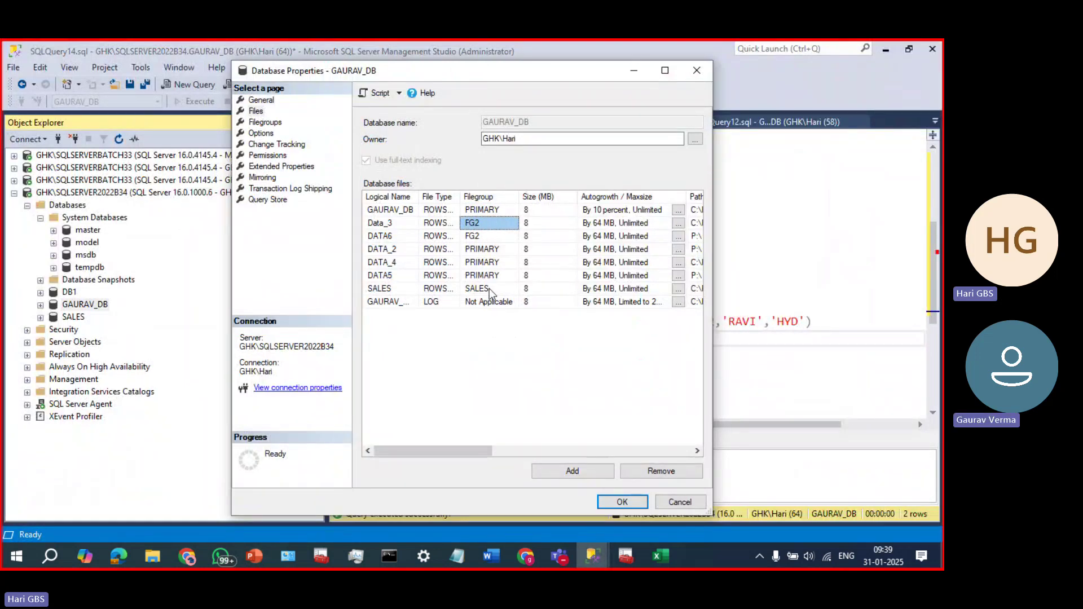
left_click(491, 290)
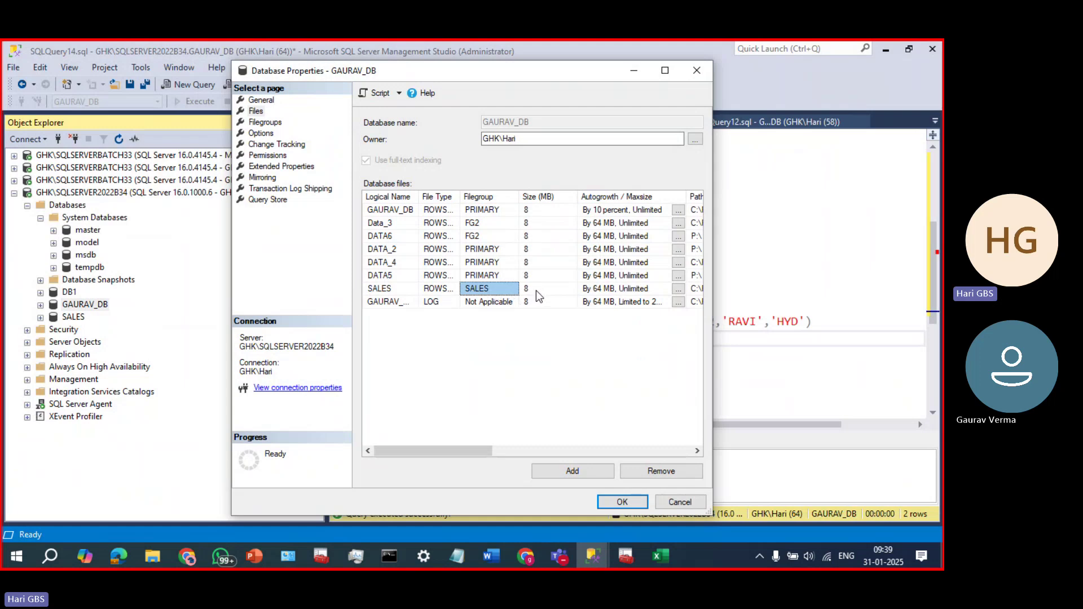
left_click(637, 78)
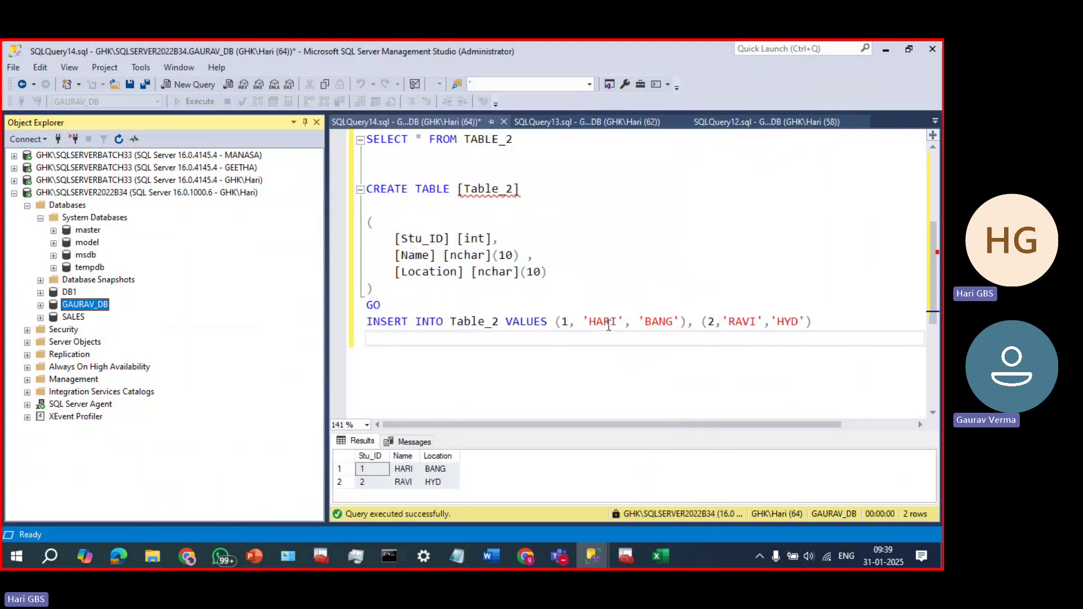
- Consult the "Working with files and filegroups" slide in PowerPoint and return to the query window in SQL Server Management Studio
key("alt")
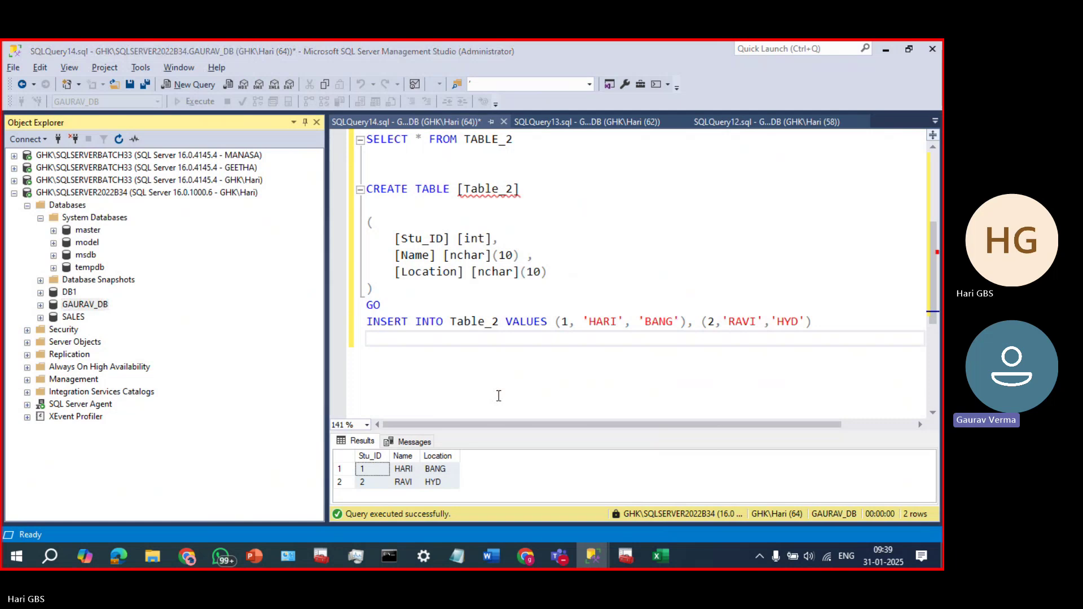
key("alt+Tab")
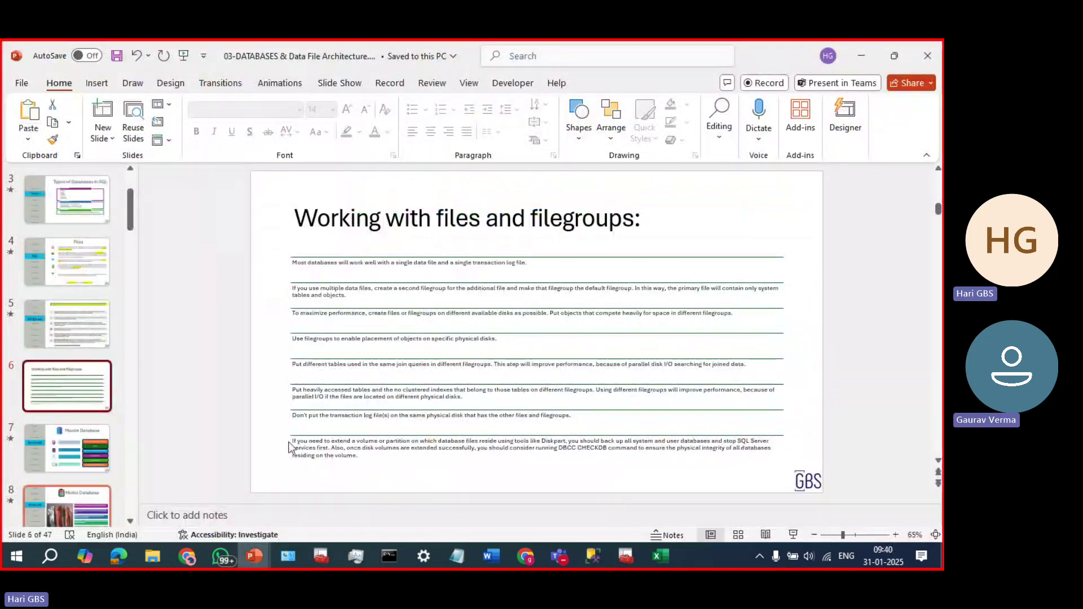
left_click(583, 558)
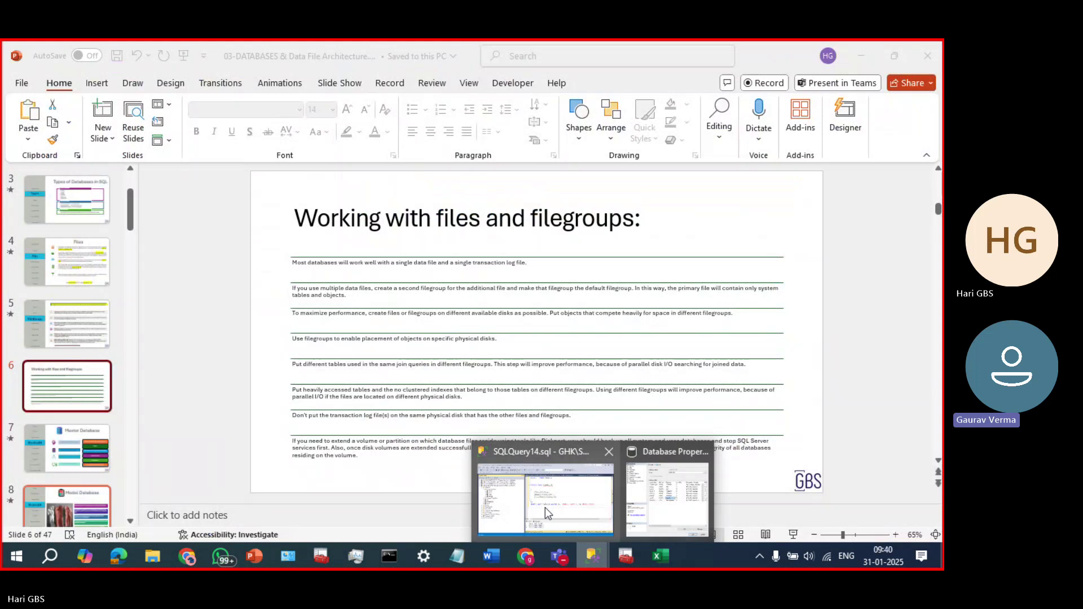
left_click(545, 506)
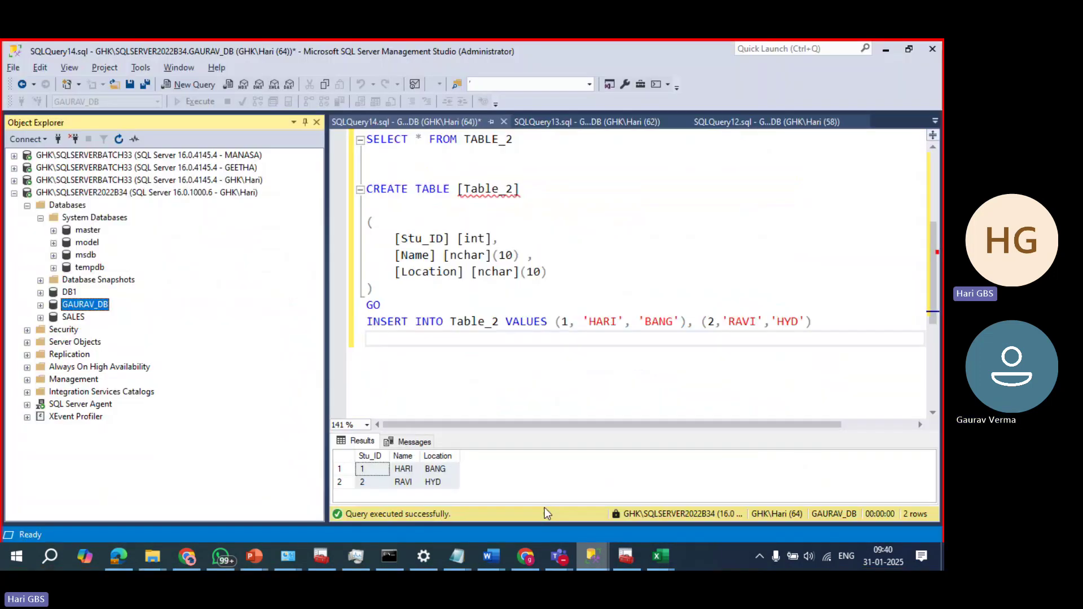
- Review the file types, sizes, autogrowth settings, paths and file names of GAURAV_DB's files in its database properties
right_click(73, 305)
left_click(136, 525)
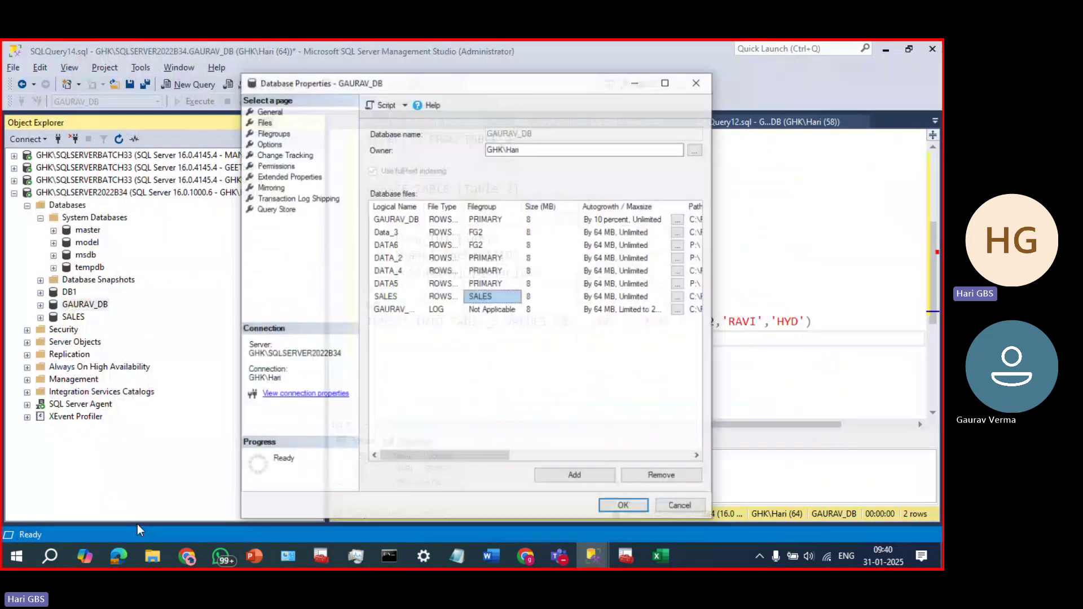
left_click(664, 74)
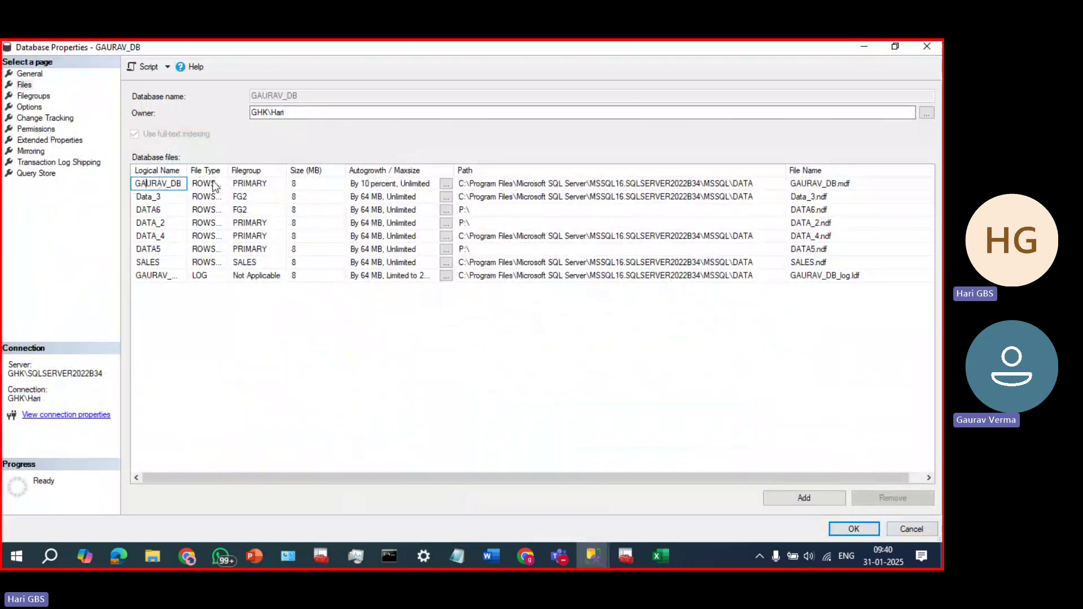
left_click_drag(229, 171, 282, 170)
left_click(243, 184)
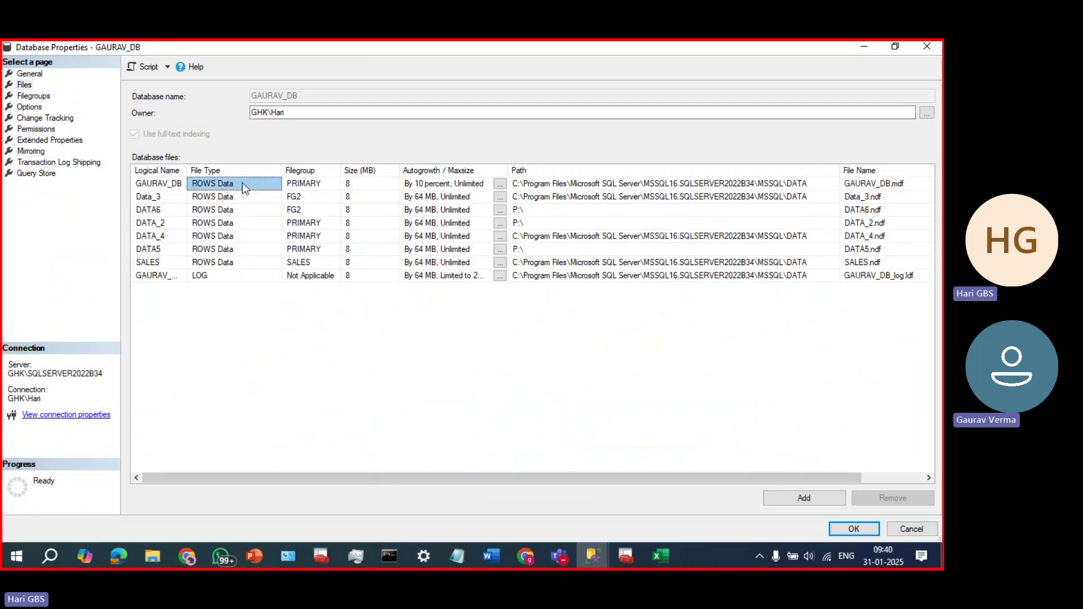
left_click(231, 279)
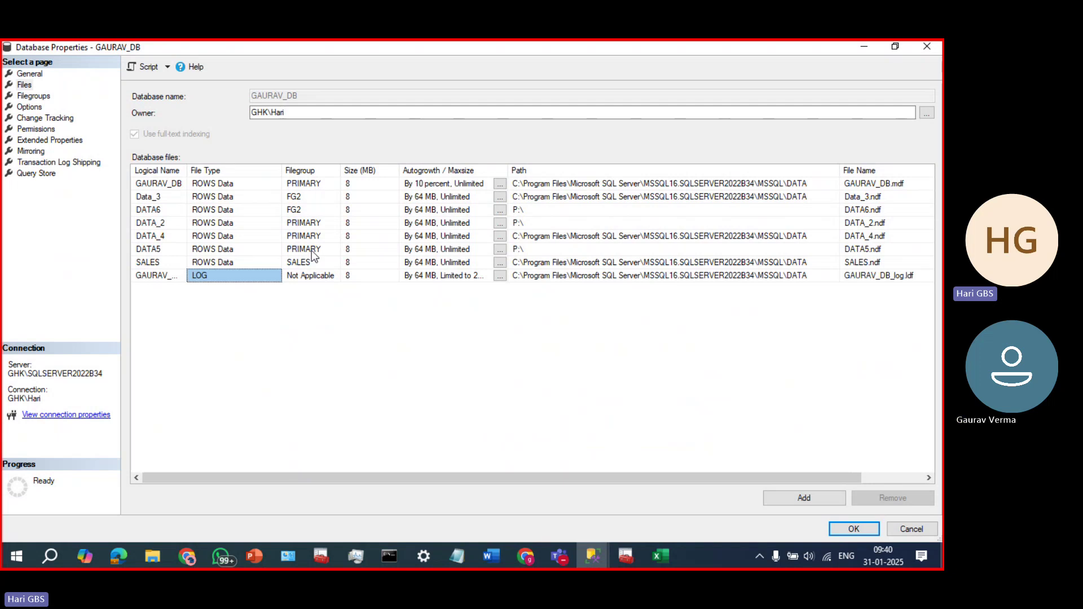
left_click(376, 184)
left_click(419, 186)
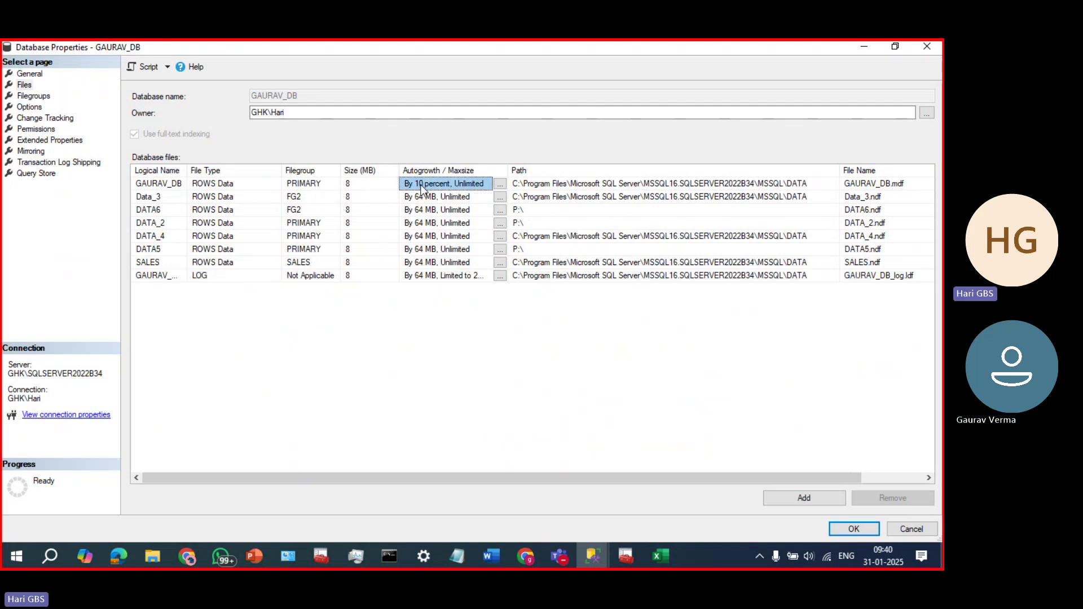
left_click(637, 188)
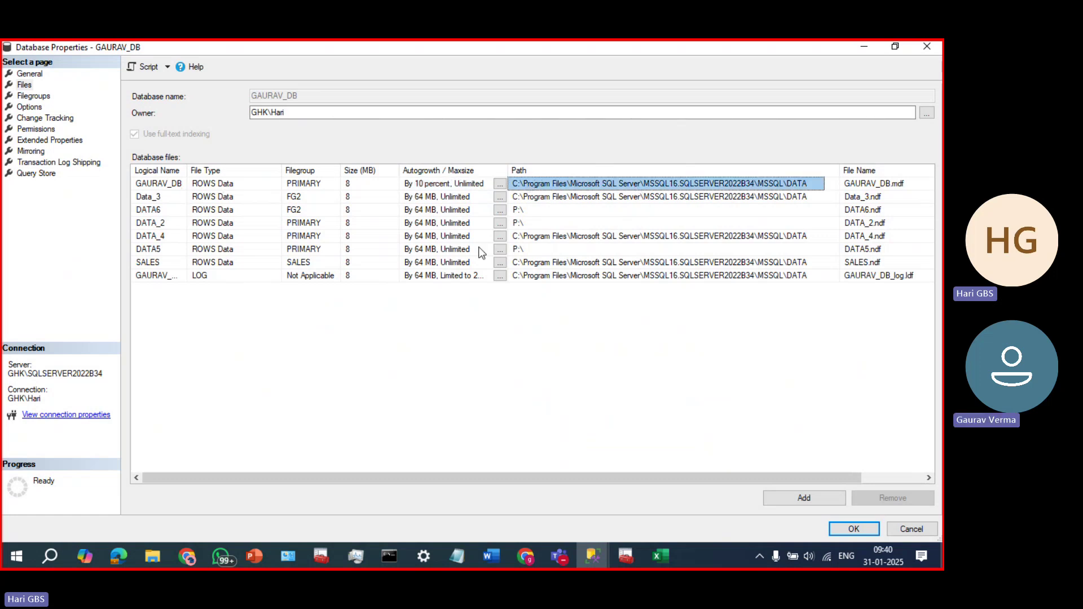
left_click(897, 186)
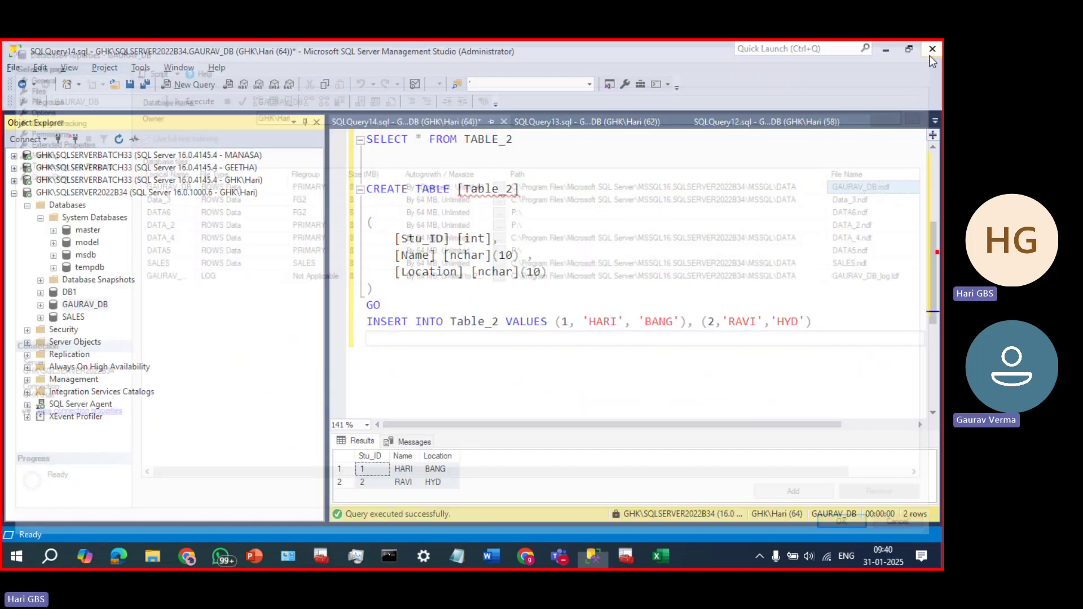
left_click(938, 50)
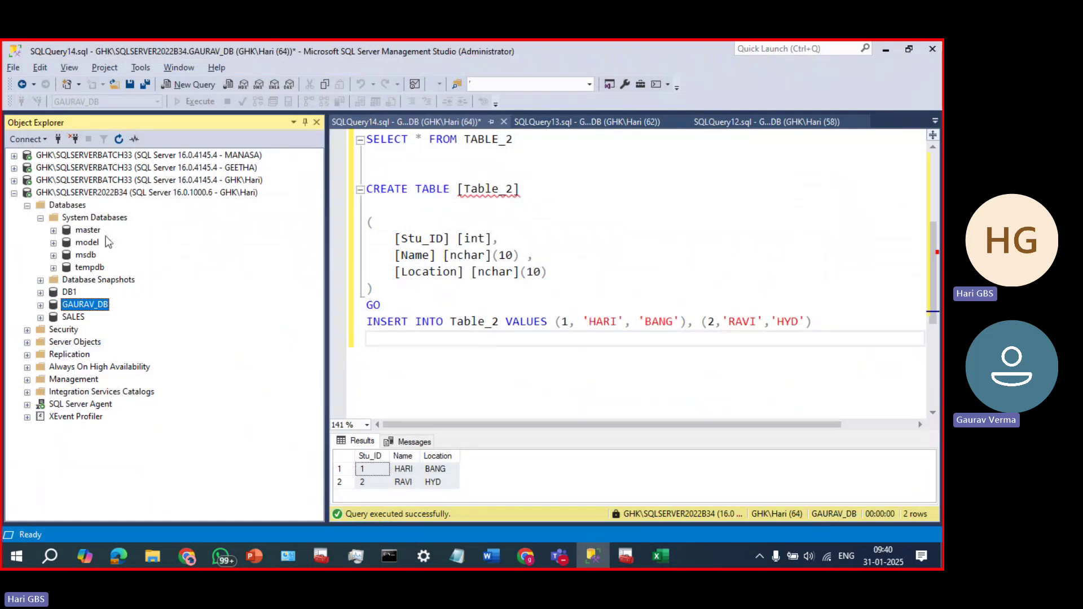
- Locate the master database under System Databases, then switch to PowerPoint and view the Master Database slide
left_click(93, 218)
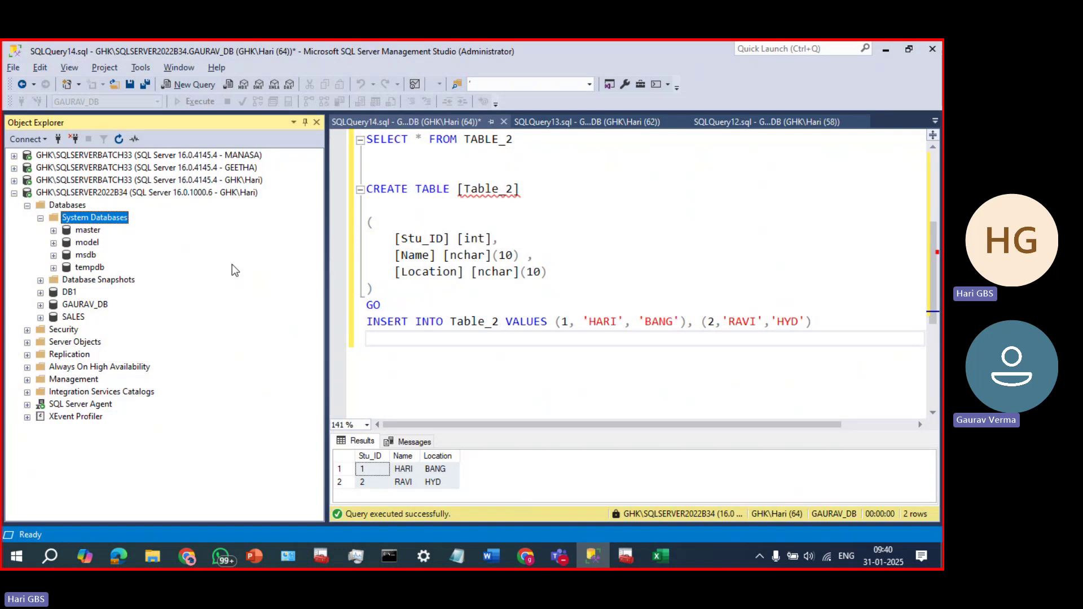
left_click(87, 231)
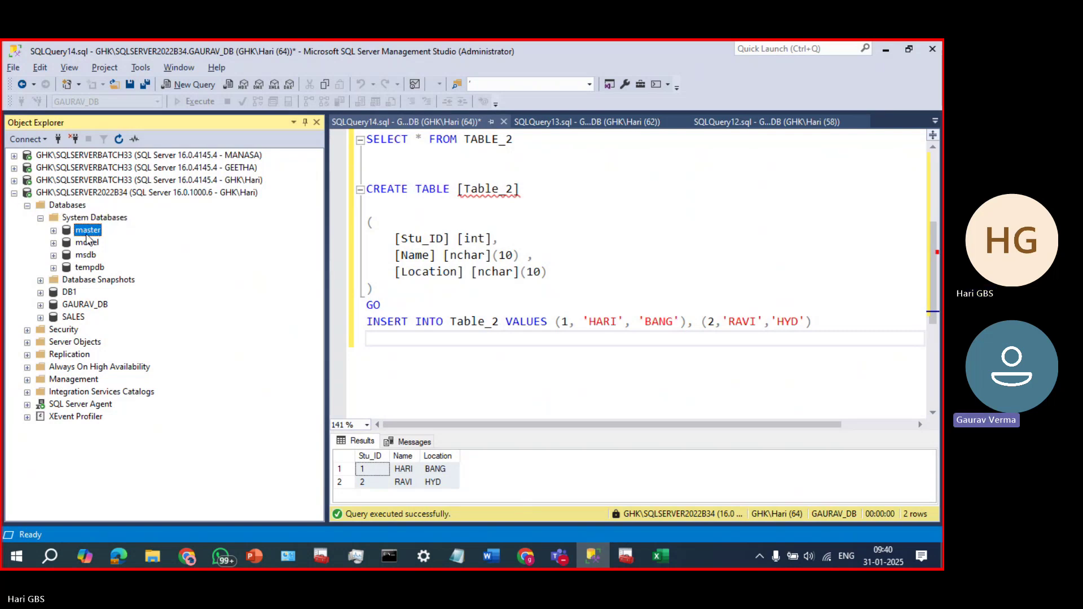
left_click(251, 557)
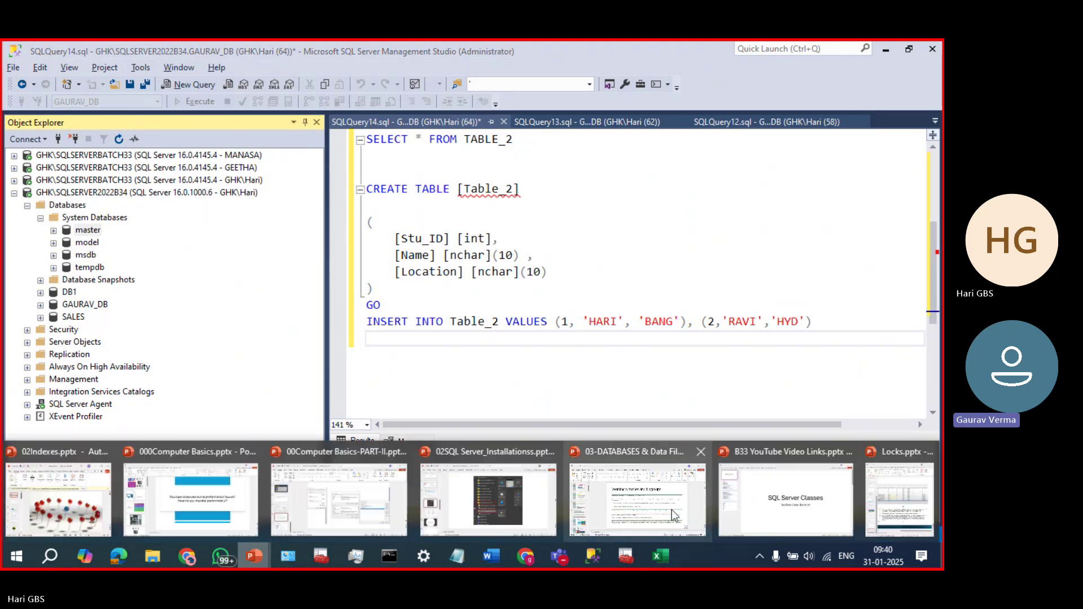
left_click(673, 515)
scroll(689, 394, "down", 1)
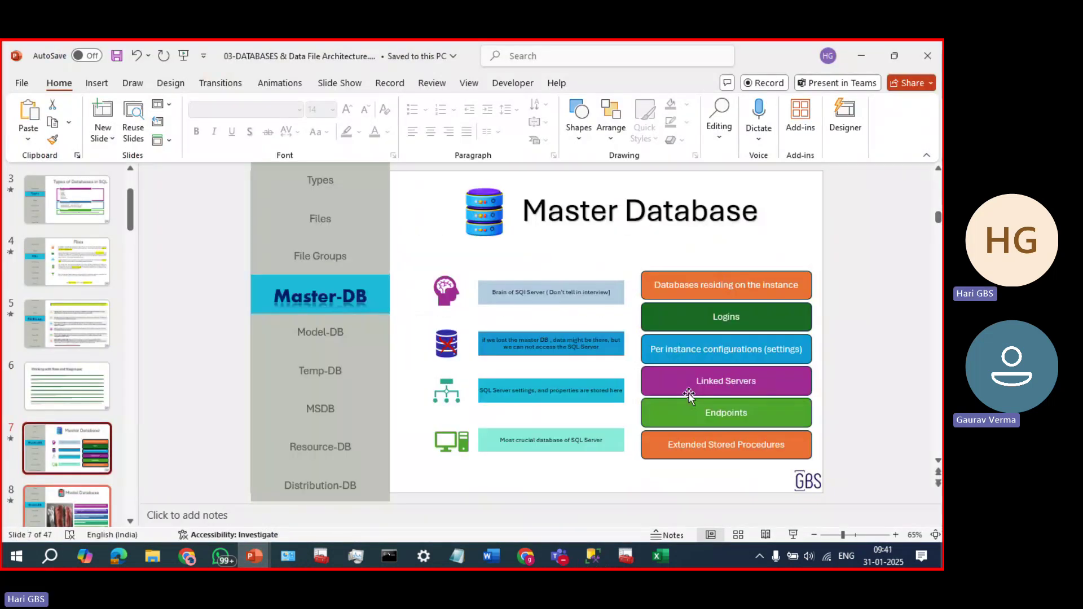
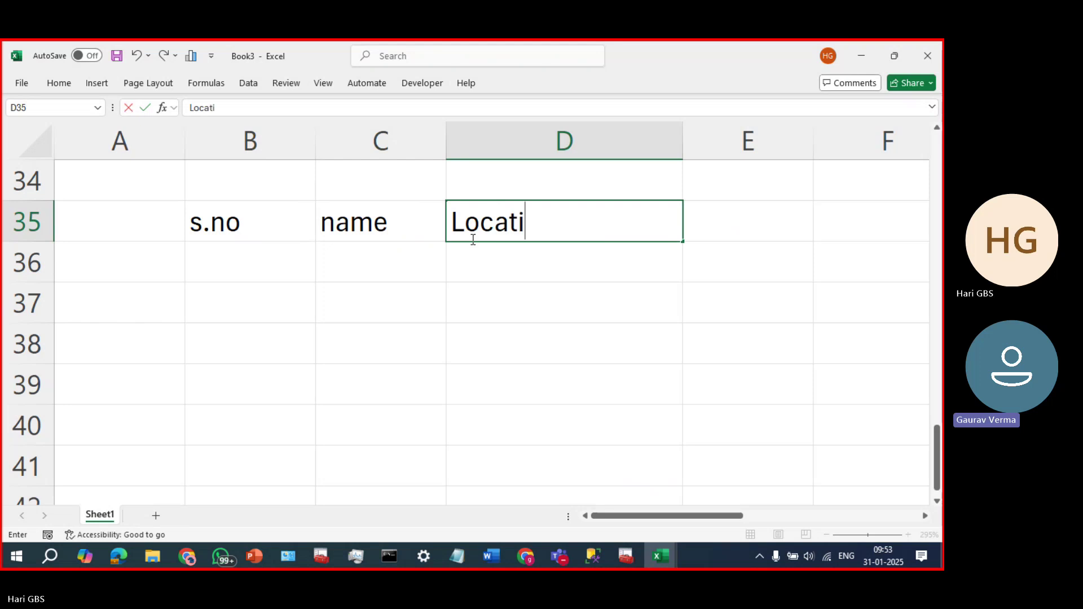
- Complete the Location header in D35 and fit columns B and C to their contents
key("Tab")
key("Down")
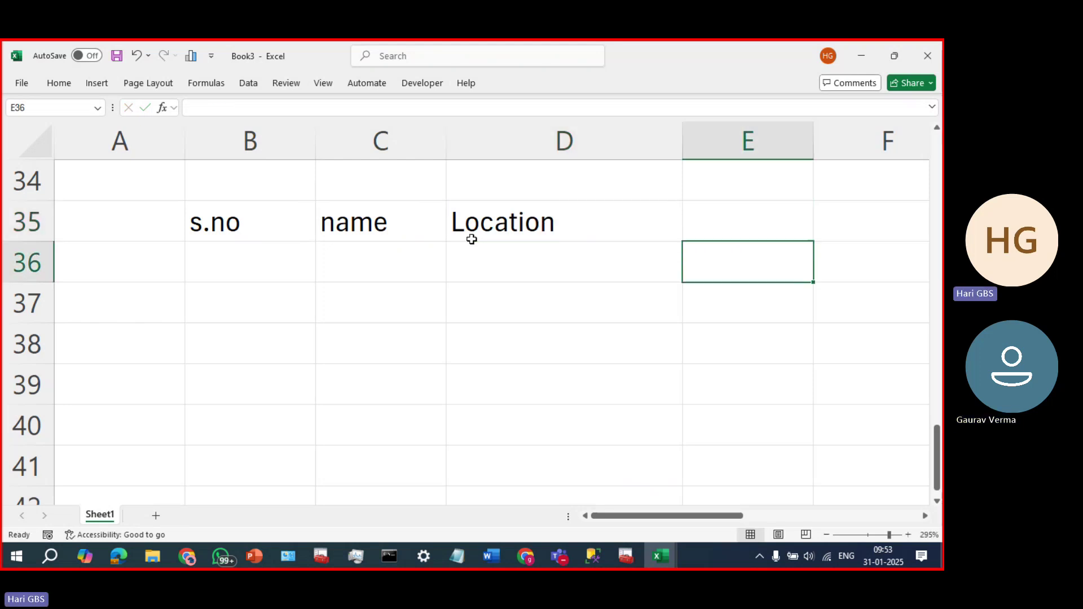
key("Up")
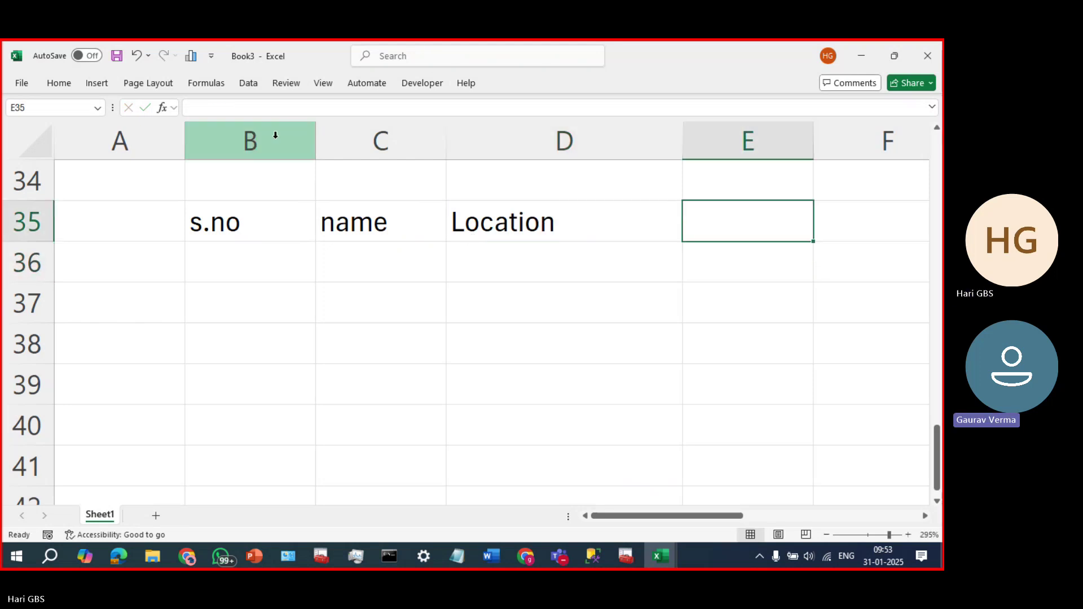
key("ctrl+a")
left_click(321, 141)
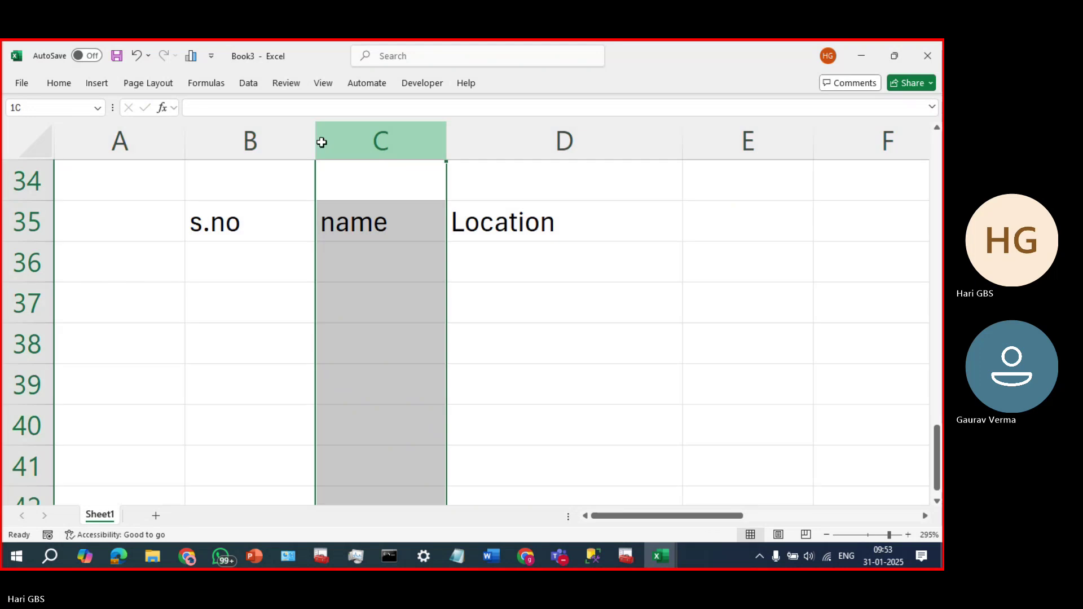
key("ctrl+a")
double_click(315, 141)
left_click(564, 233)
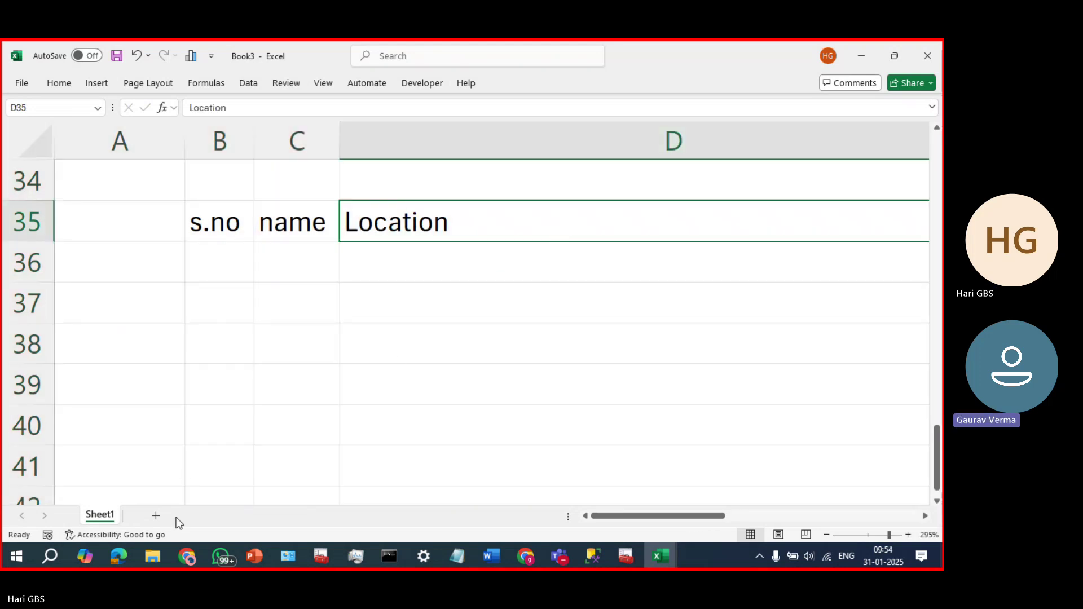
- Copy the s.no, name and Location headers from B35:D35 into a new worksheet, starting at D4
left_click_drag(244, 225, 361, 228)
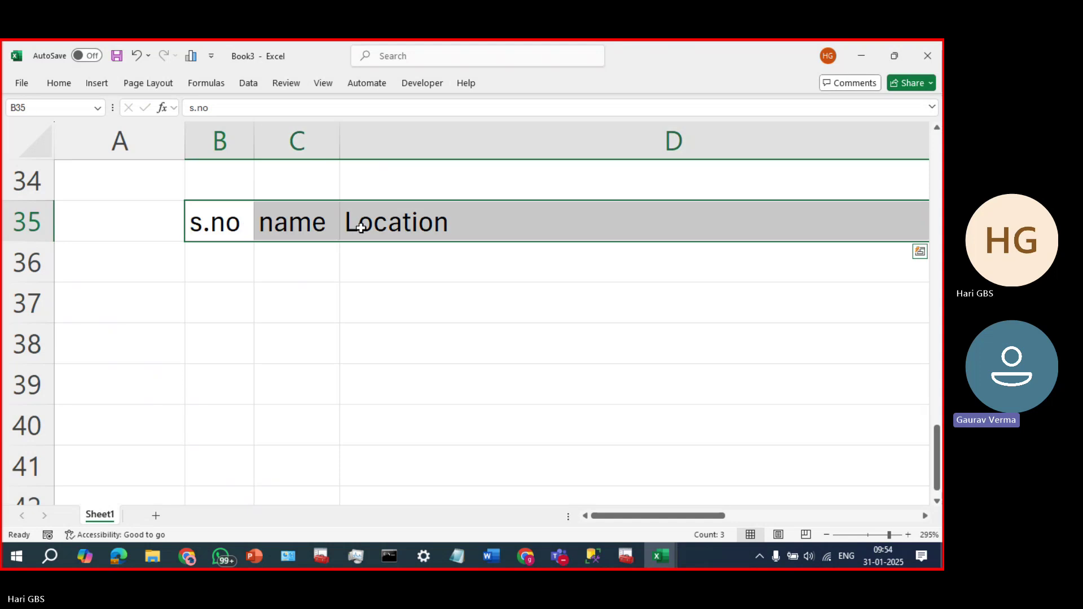
key("ctrl+c")
left_click(155, 515)
left_click(158, 181)
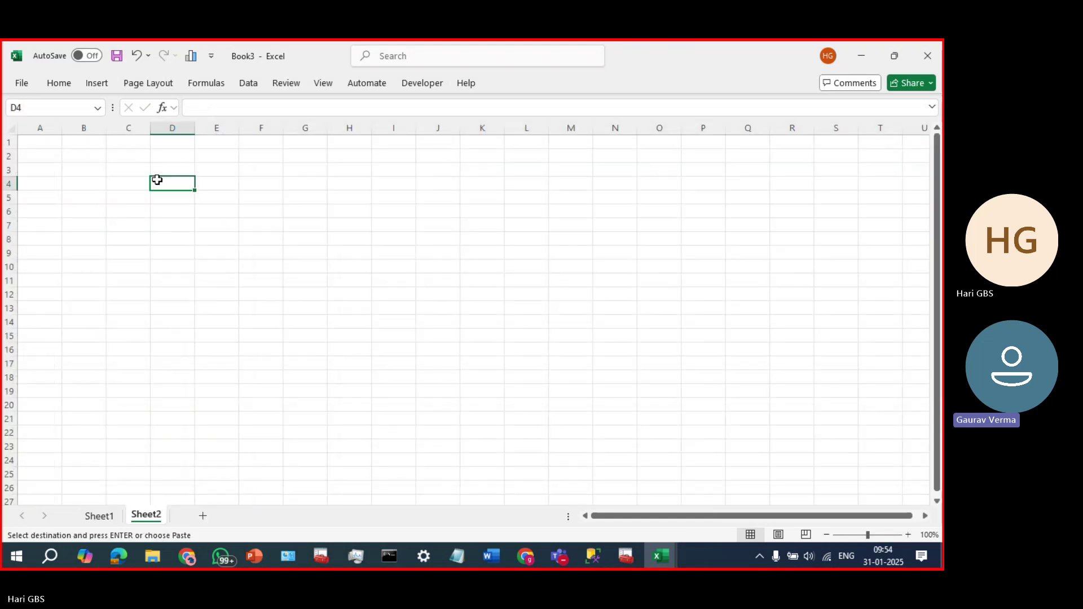
key("ctrl+v")
key("Escape")
- Replace the s.no header in D4 with id
left_click(390, 175)
left_click(401, 186)
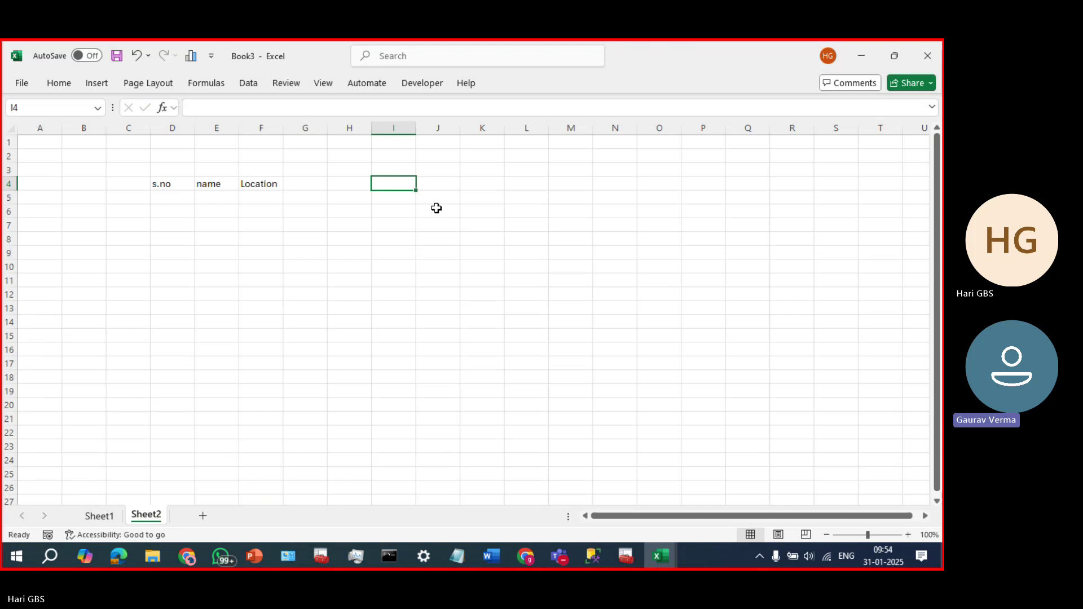
key("Left")
key("Left")
key("Left")
key("Left")
key("Left")
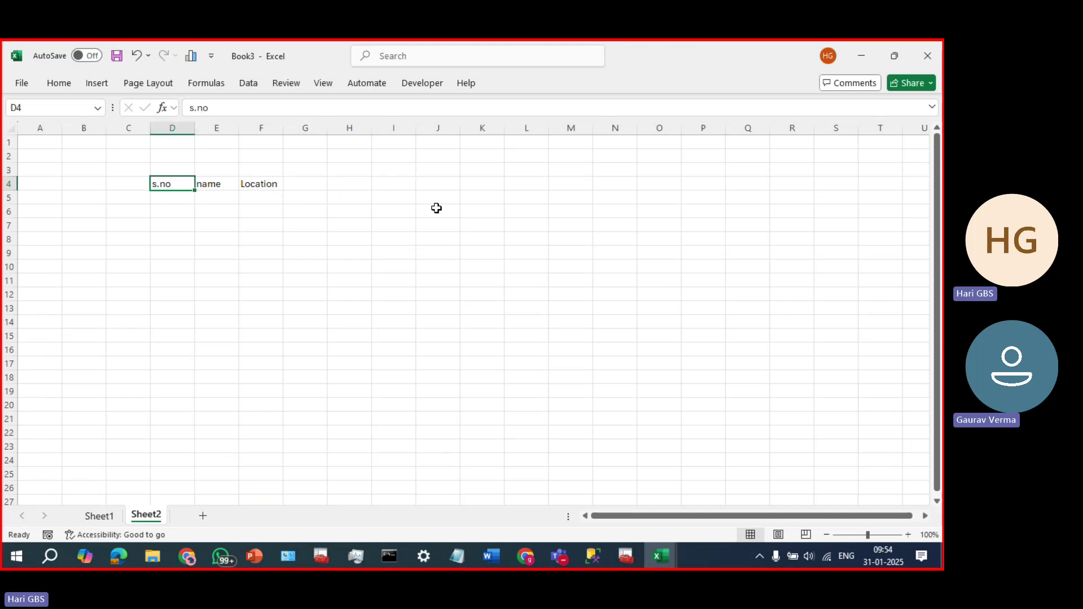
type("id")
- Start a second table in row 4 with the headers ID in I4 and SUB in J4
key("Right")
key("Right")
key("Right")
key("Right")
key("Right")
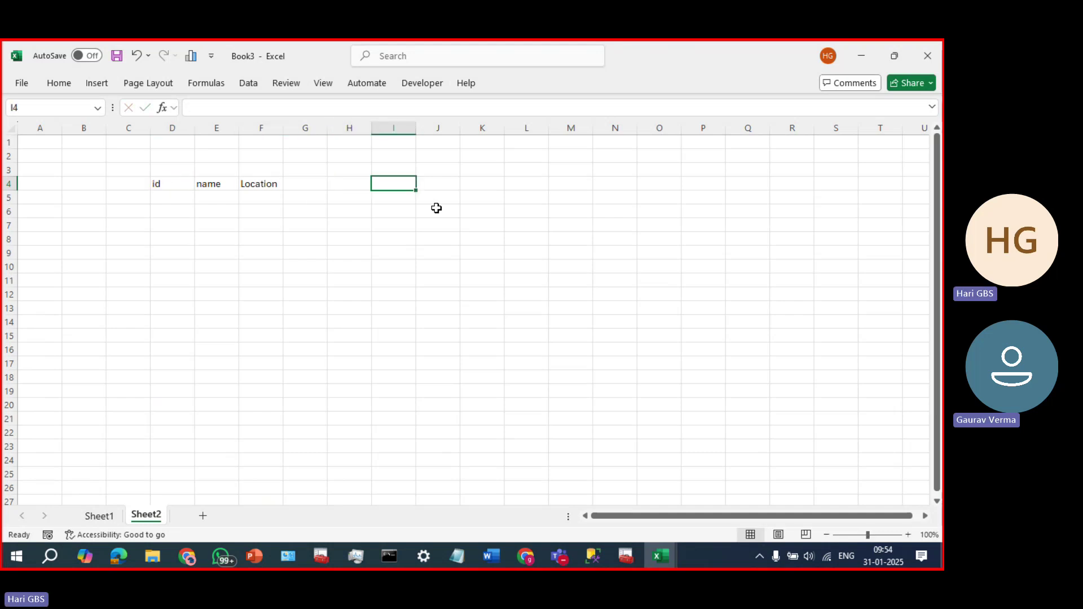
type("ID")
key("Right")
type("SUB")
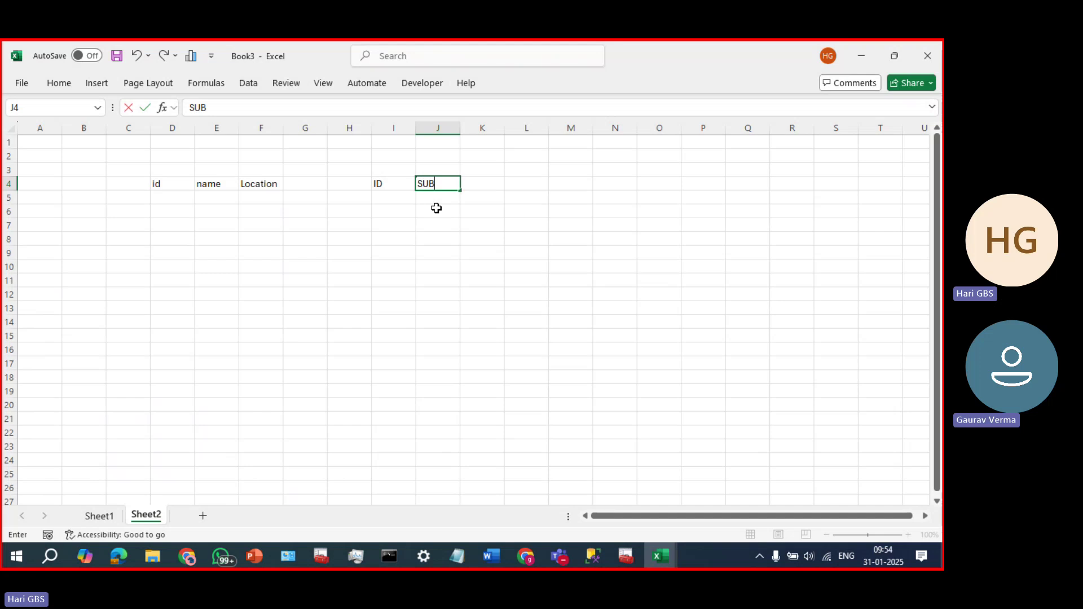
- Start a third table in row 4 with the headers ID in M4 and MARKS in N4
key("Right")
key("Right")
key("Right")
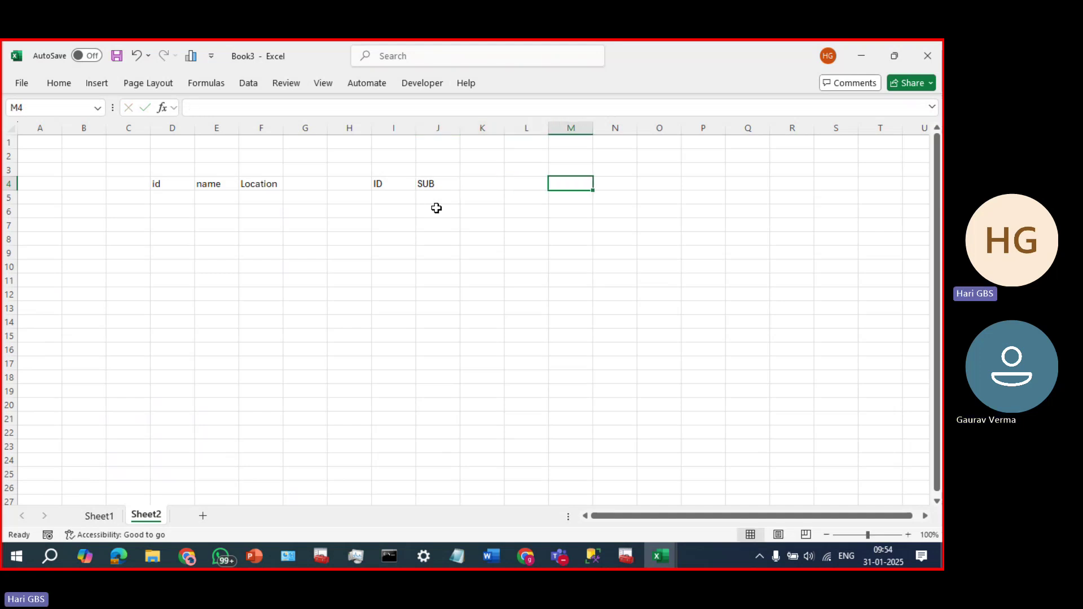
type("ID")
key("Right")
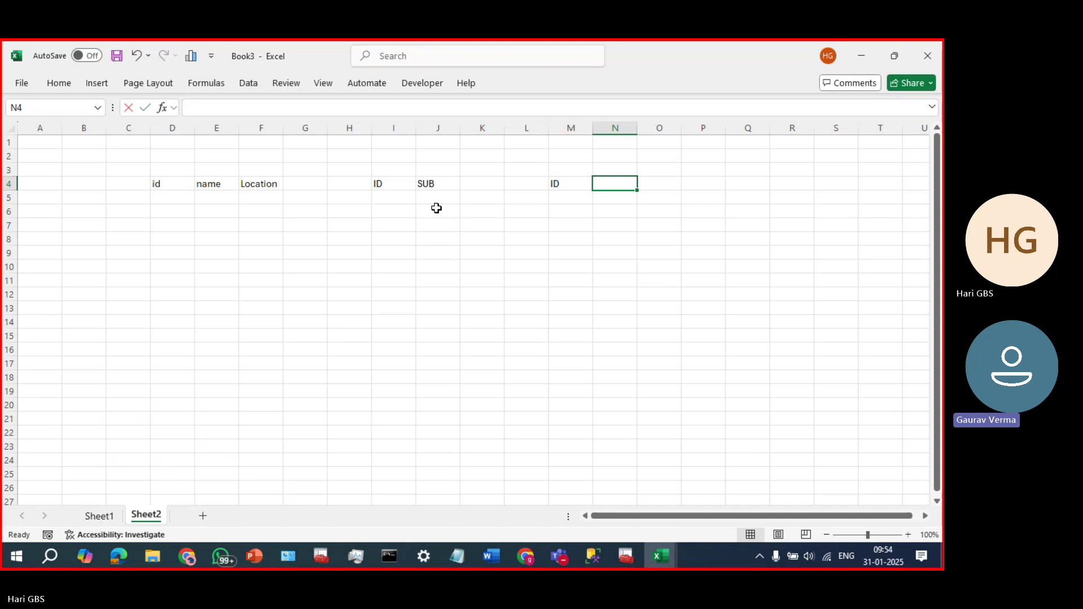
type("MARKS")
key("Return")
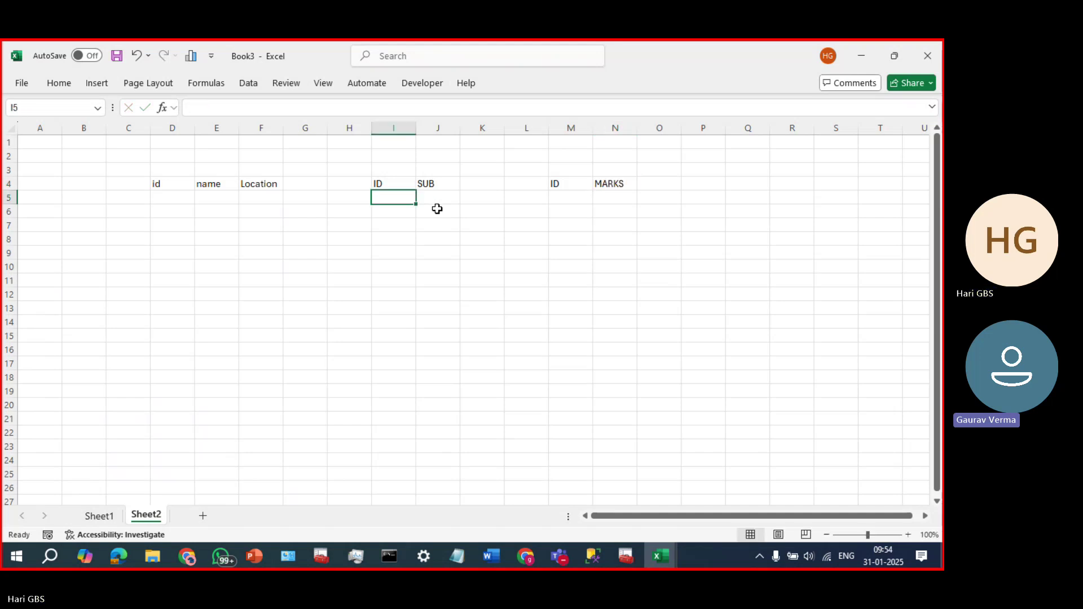
- Insert a blank column before MARKS and enter the header SUB_ID in N4
left_click(645, 188)
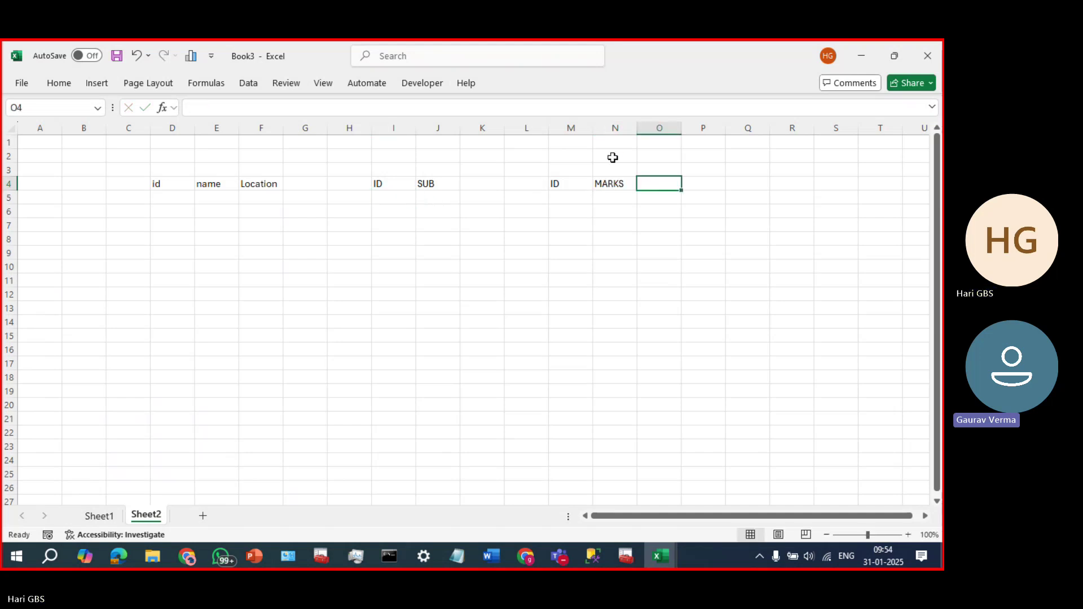
left_click(616, 127)
key("ctrl+shift+plus")
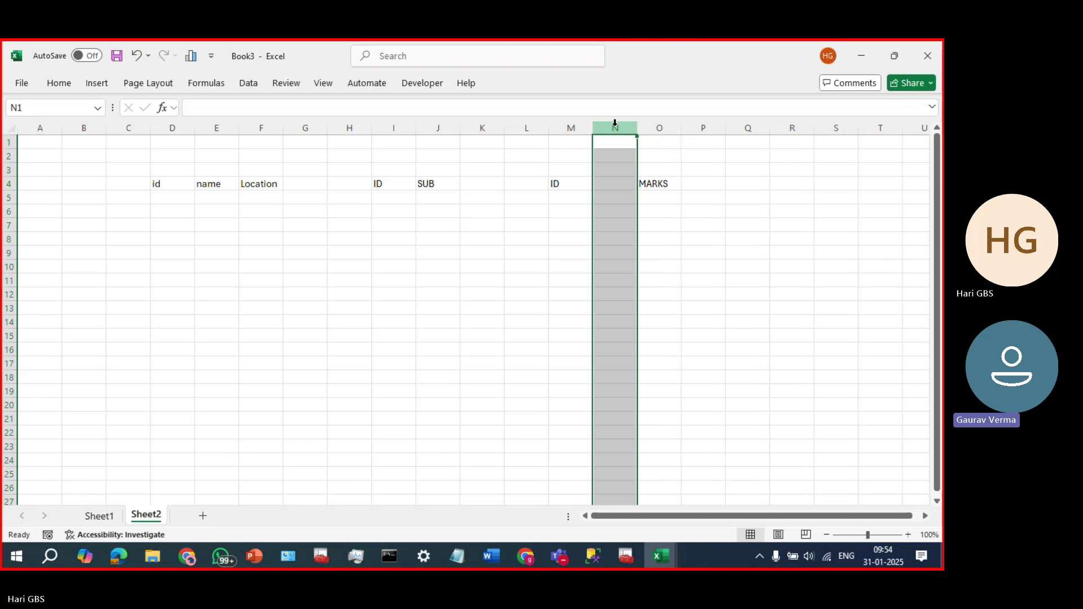
key("Left")
key("Down")
key("Down")
key("Down")
key("Right")
type("SU")
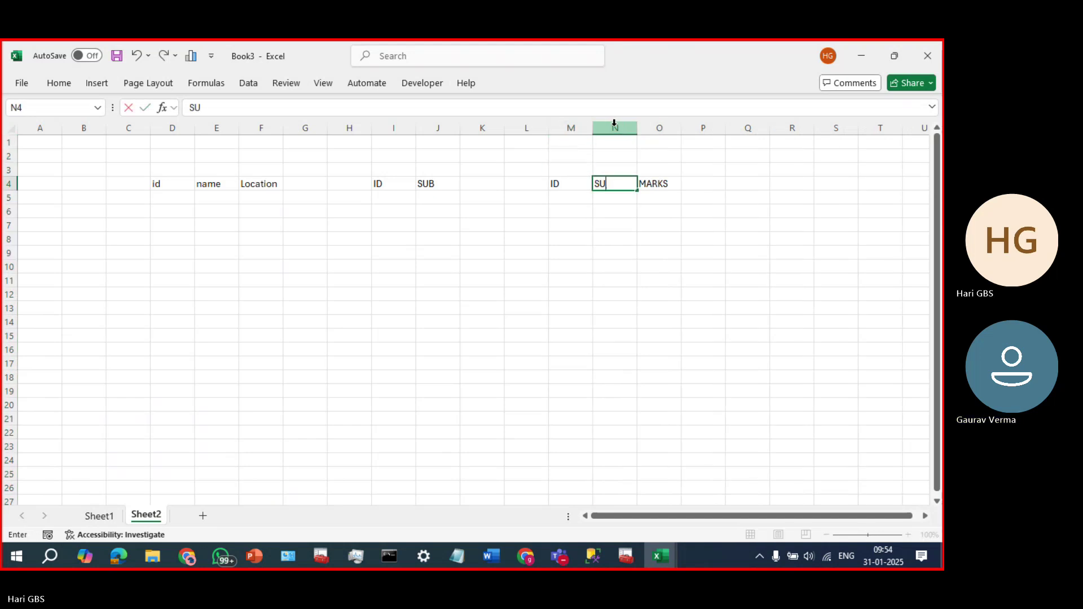
type("B_ID")
- Add the header SUB_ID in K4, next to SUB in the second table
key("Left")
key("Left")
key("Left")
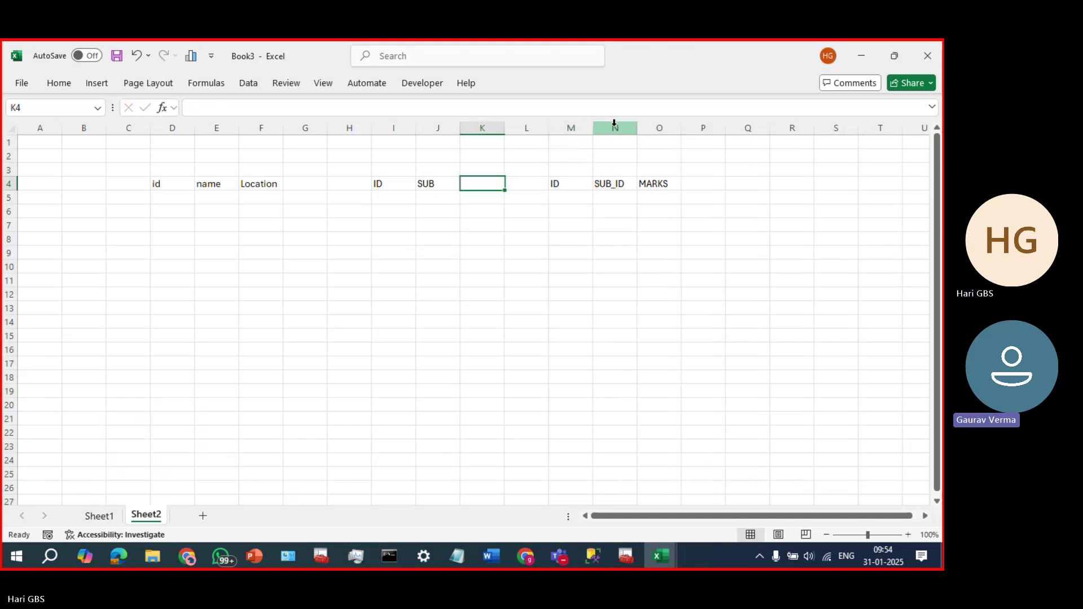
type("SUB")
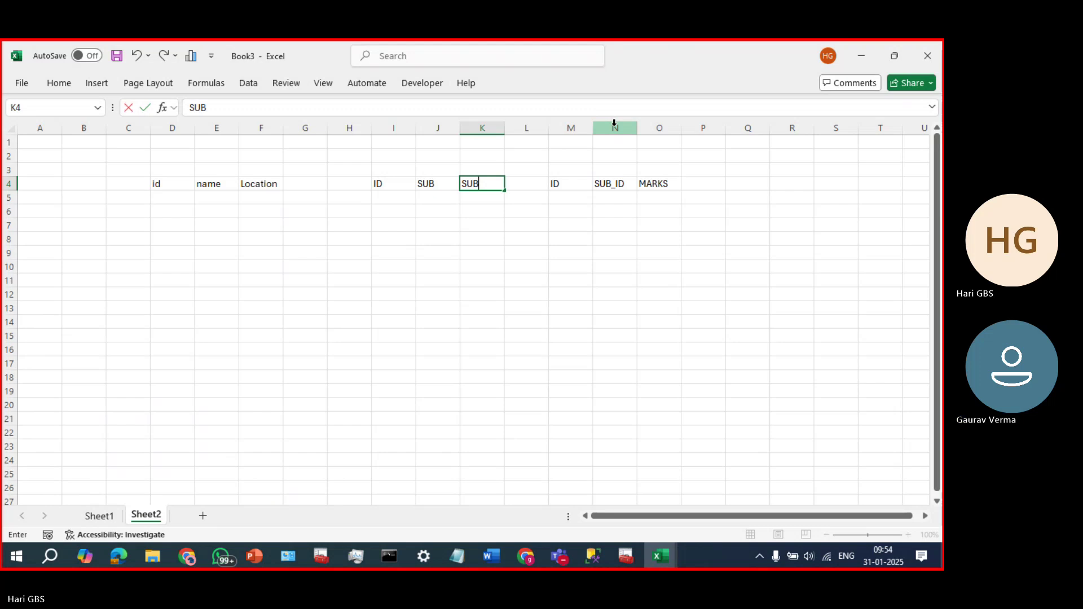
type("_ID")
- Fill row 5 of the first table with id 1, the person's first name and the location BANG
key("Left")
key("Left")
key("Left")
key("Left")
key("Left")
key("Left")
key("Left")
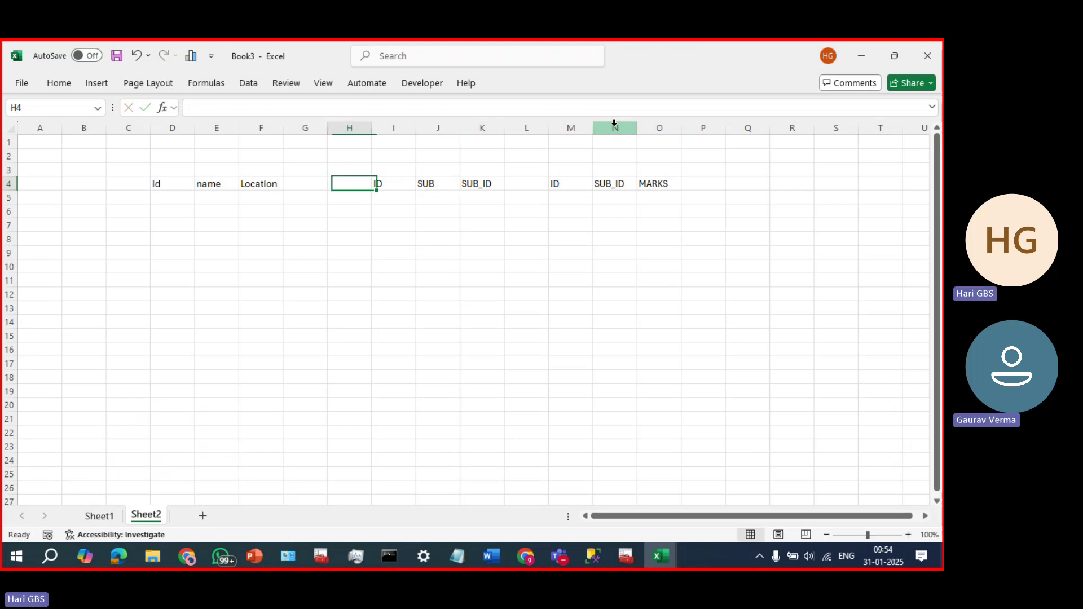
key("Down")
type("1")
key("Right")
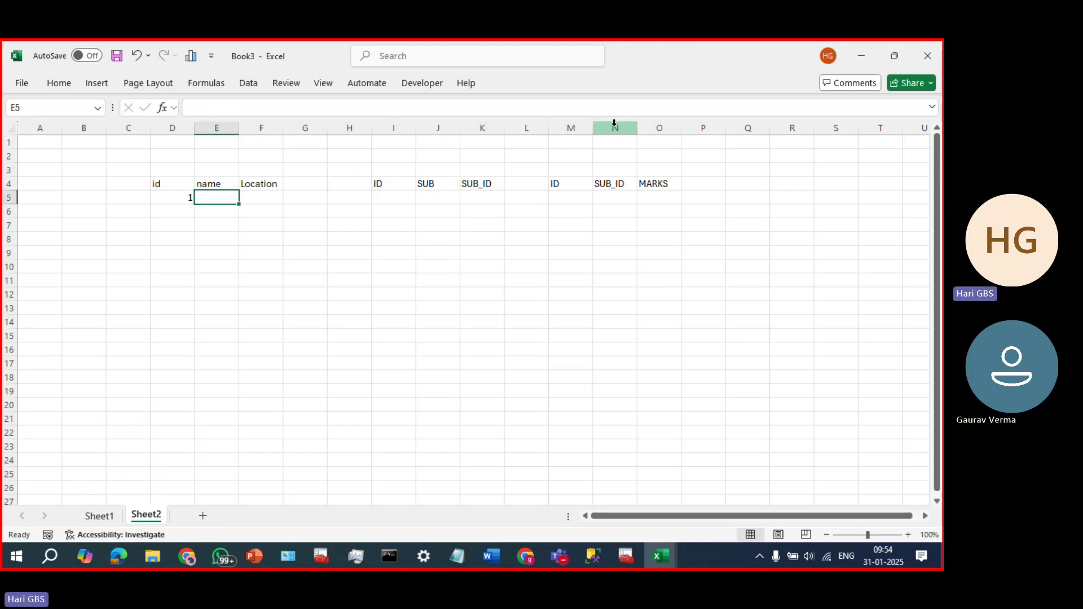
type("HARI")
key("Right")
type("BANG")
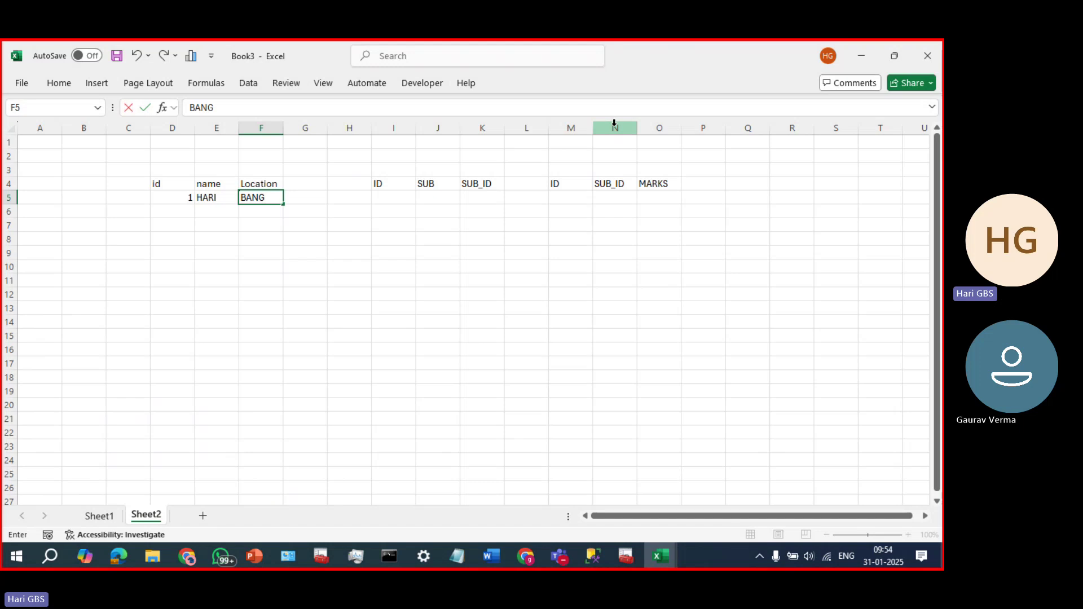
- Fill row 6 of the first table with id 2, the second person's first name and the location HYD
key("Left")
key("Left")
key("Down")
type("2")
key("Right")
type("RAVI")
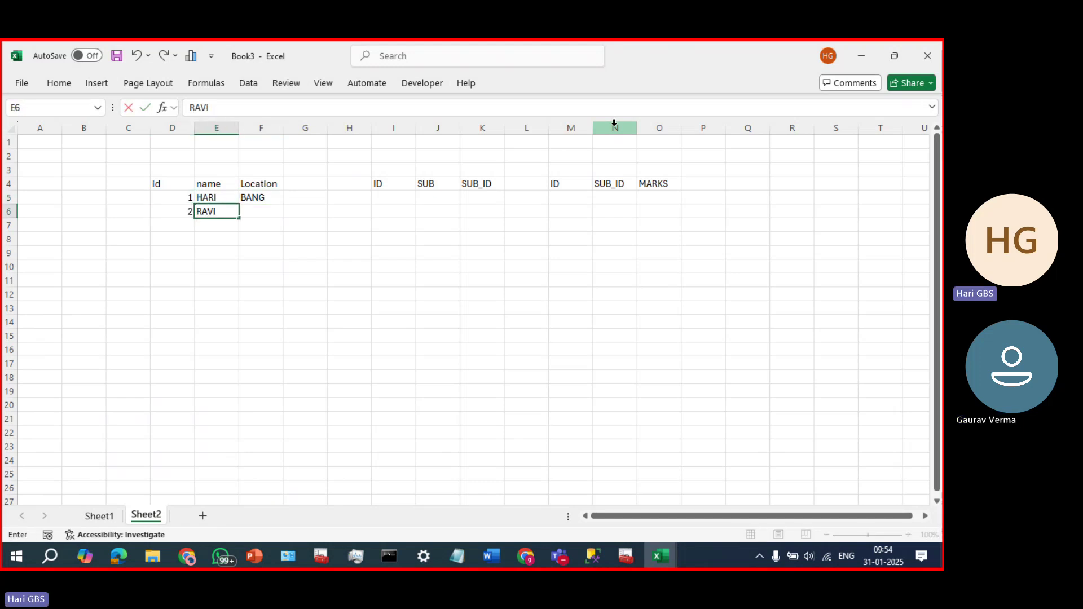
key("Right")
type("HY")
- Start row 5 of the second table with the ID S1 and the subject ENGLISH
key("Right")
key("Right")
key("Right")
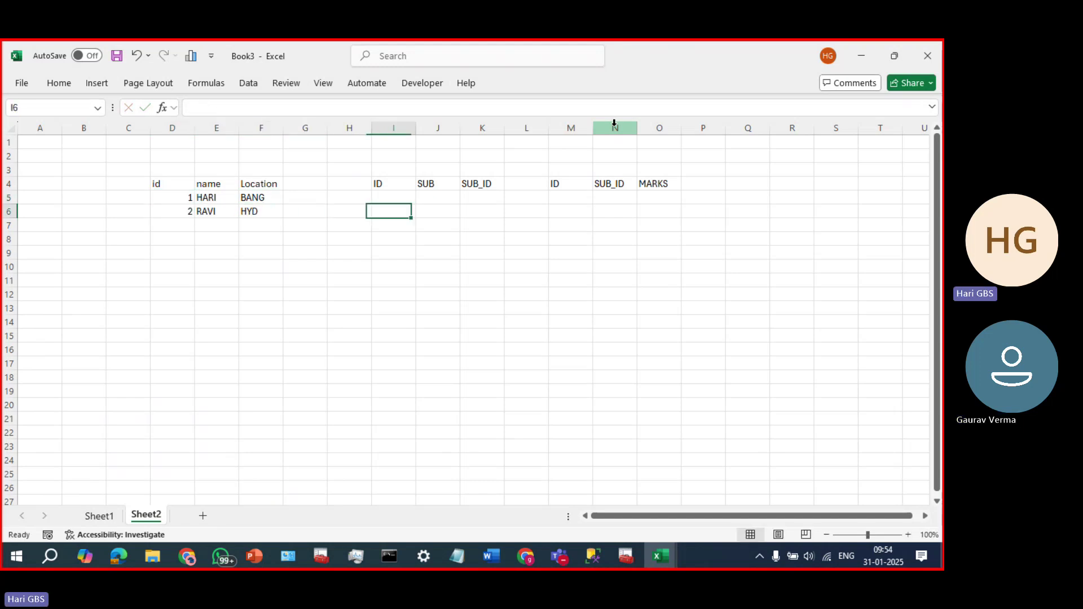
key("Up")
type("1")
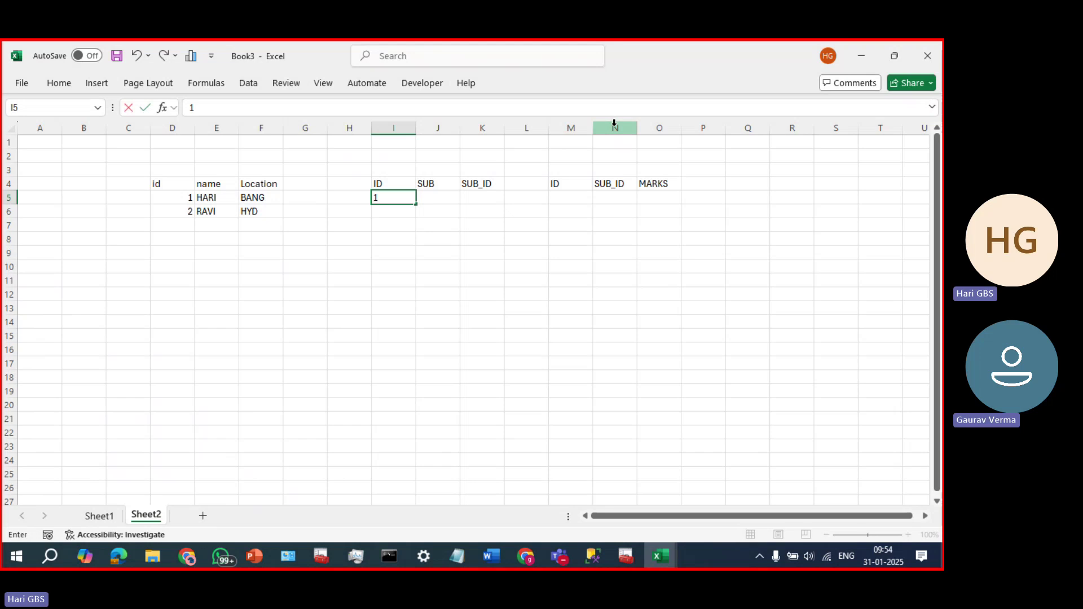
type("S")
key("Right")
type("ENGLISH")
key("Right")
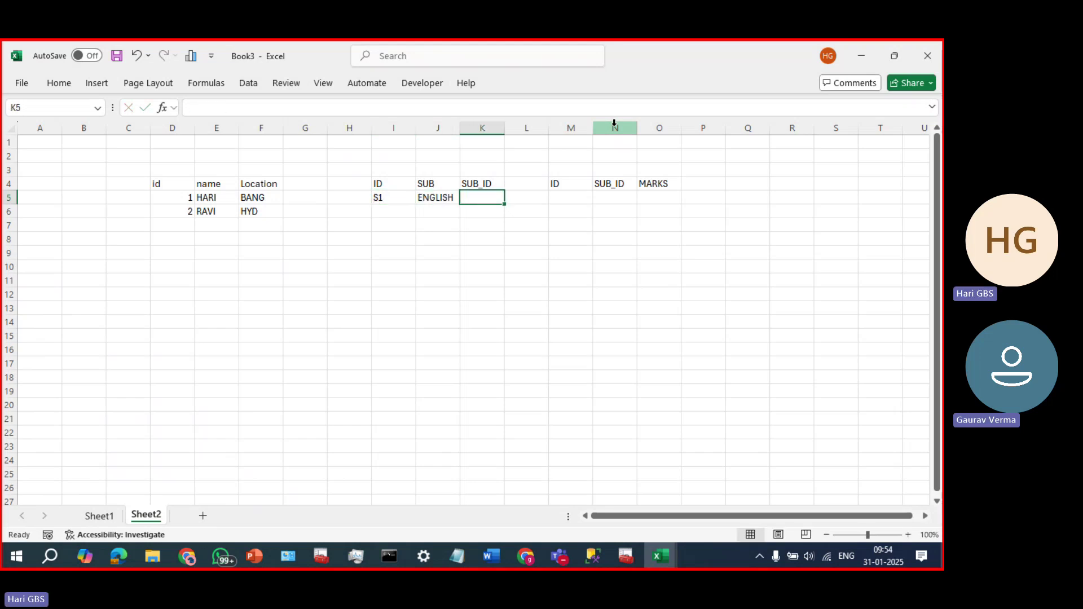
- Replace the ID in I5 with 1 and enter the SUB_ID E1 in K5
key("Left")
key("Left")
type("1")
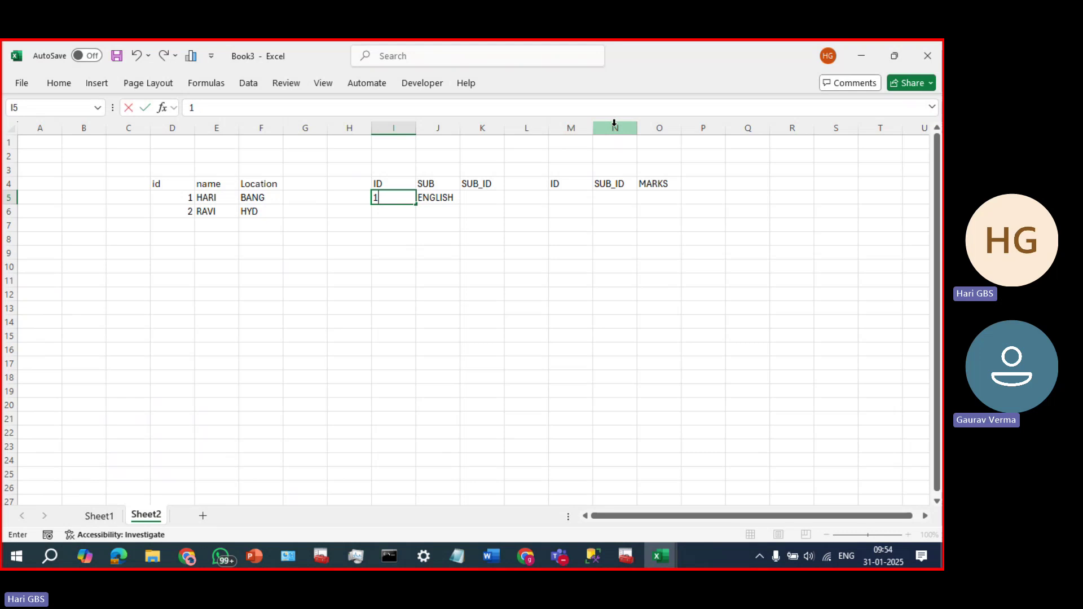
key("Right")
key("Right")
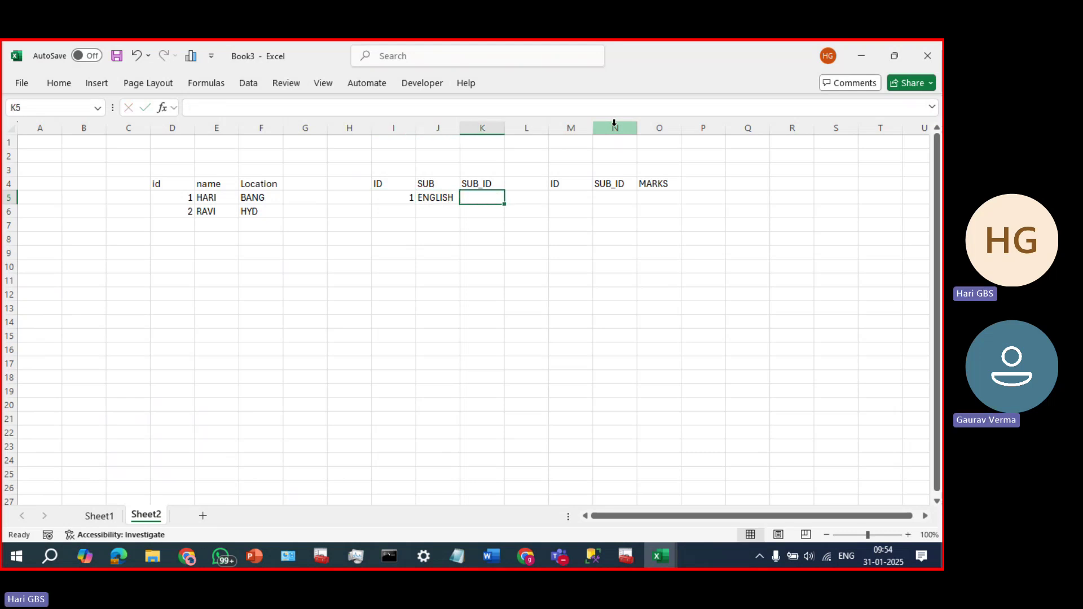
type("E")
key("Return")
- Fill row 6 of the second table with ID 2, the subject HINDI and the SUB_ID H1
key("Left")
key("Left")
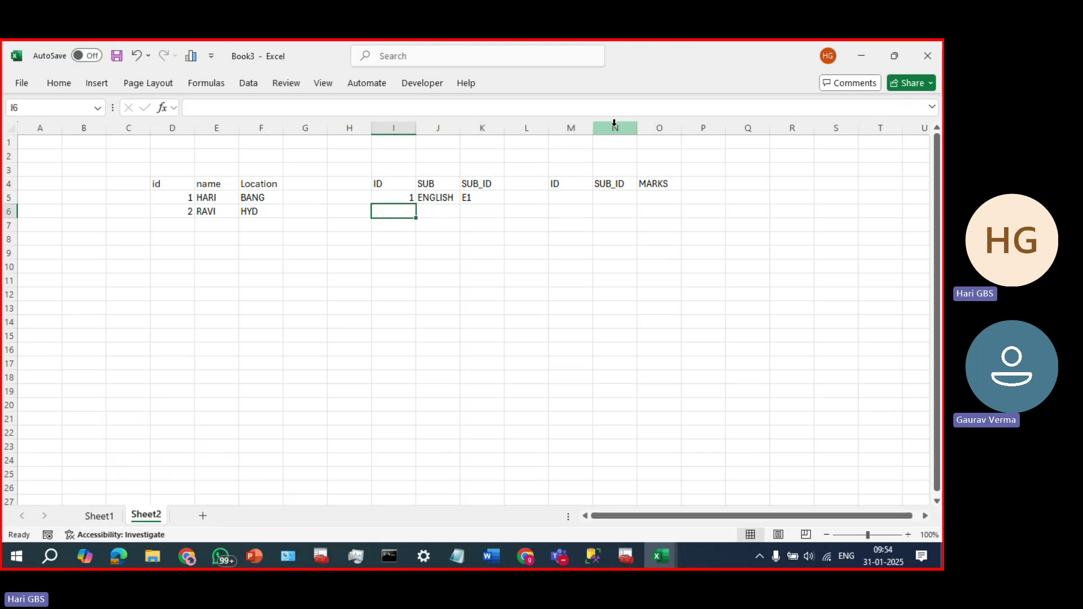
type("2")
key("Tab")
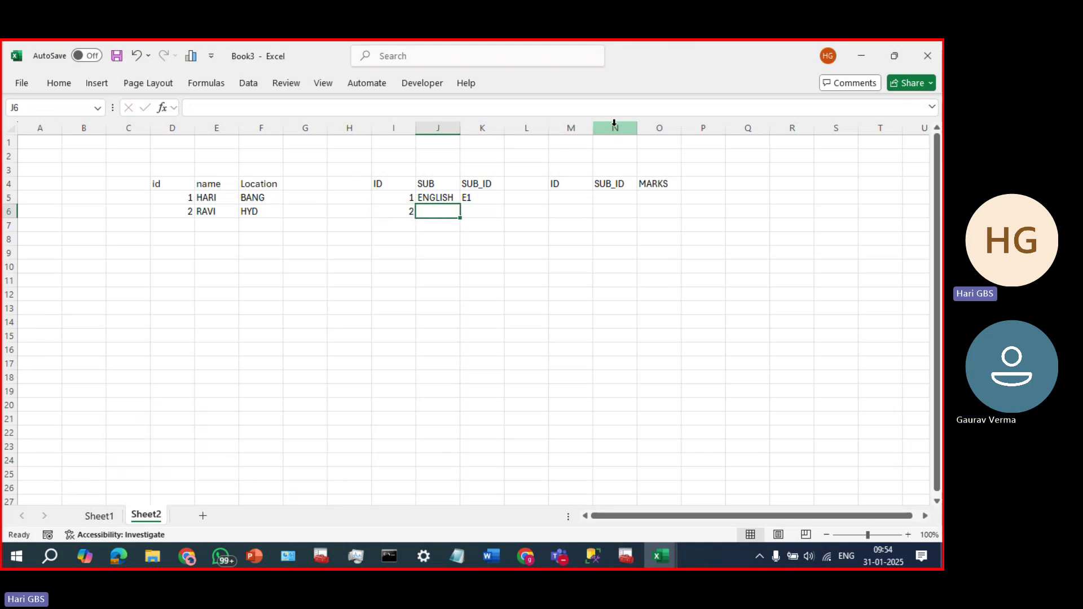
type("HINDI")
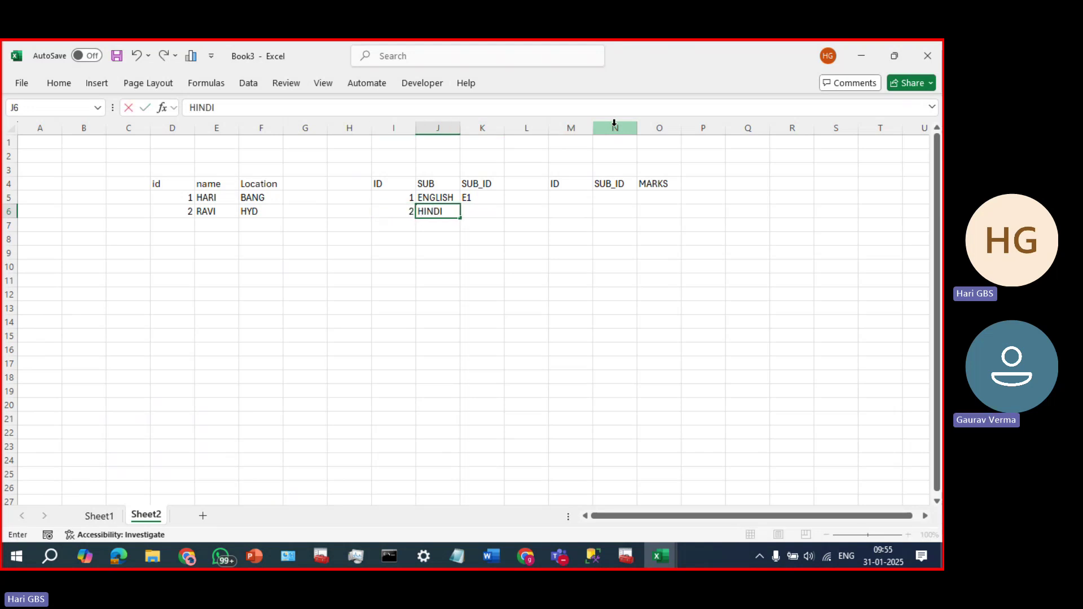
key("Tab")
type("H1")
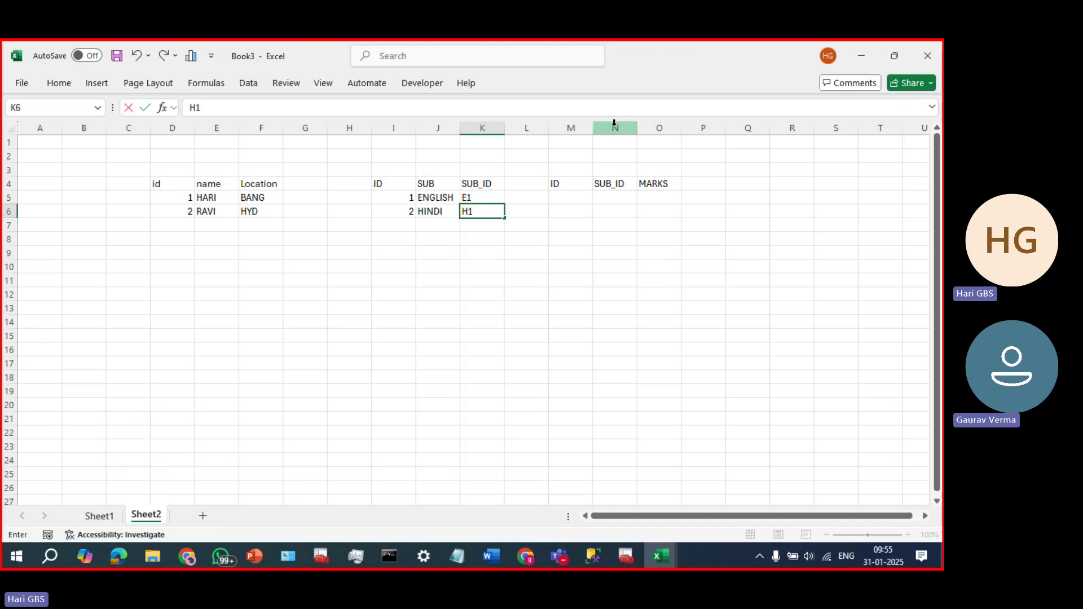
- Fill row 5 of the third table with ID 1, SUB_ID E1 and MARKS 95
left_click(572, 199)
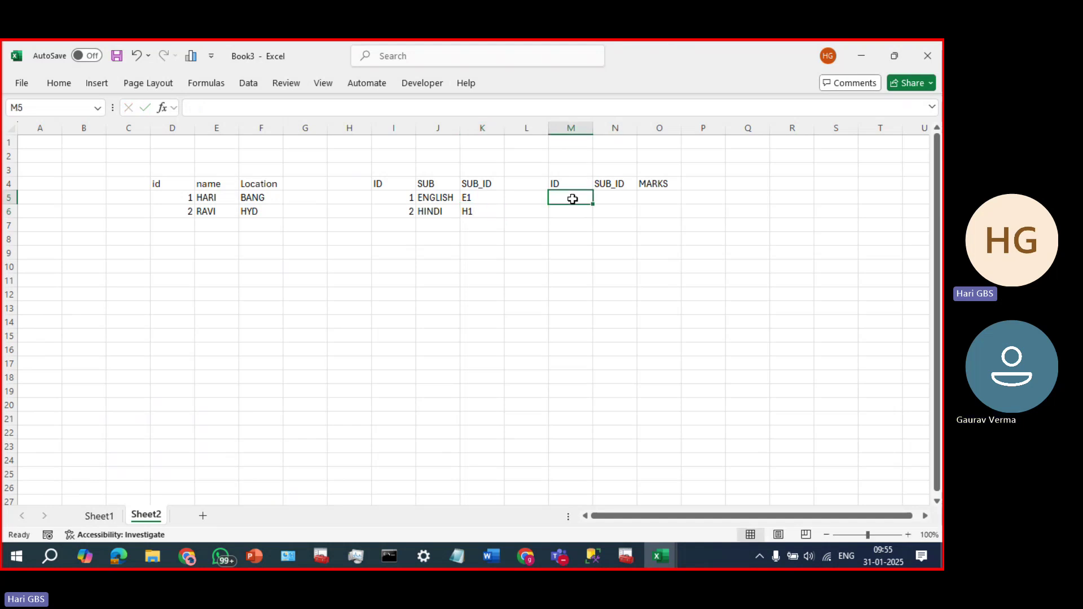
type("1")
left_click(616, 199)
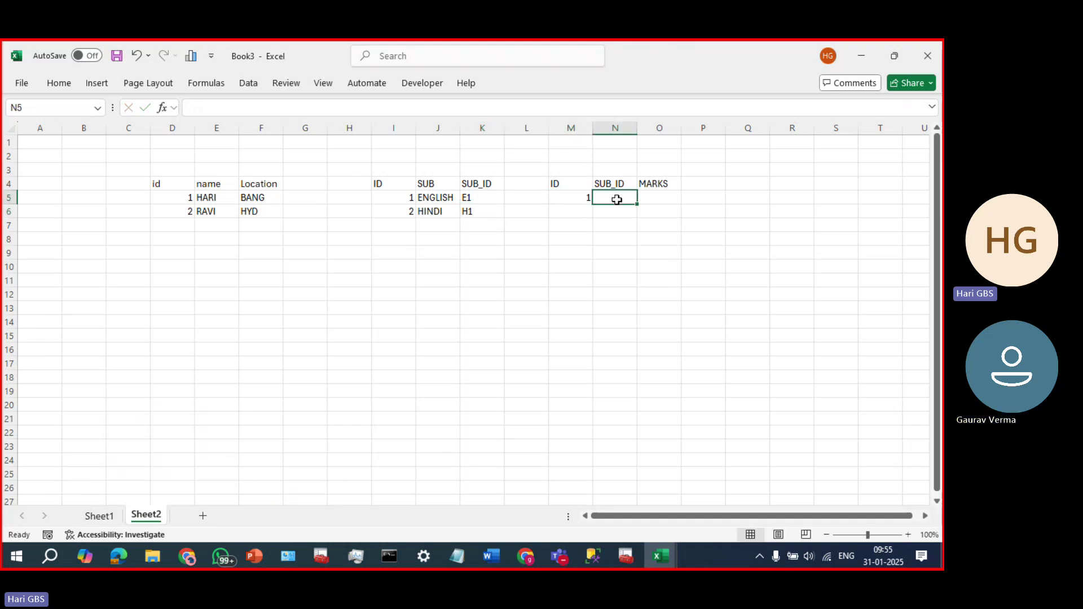
type("E1")
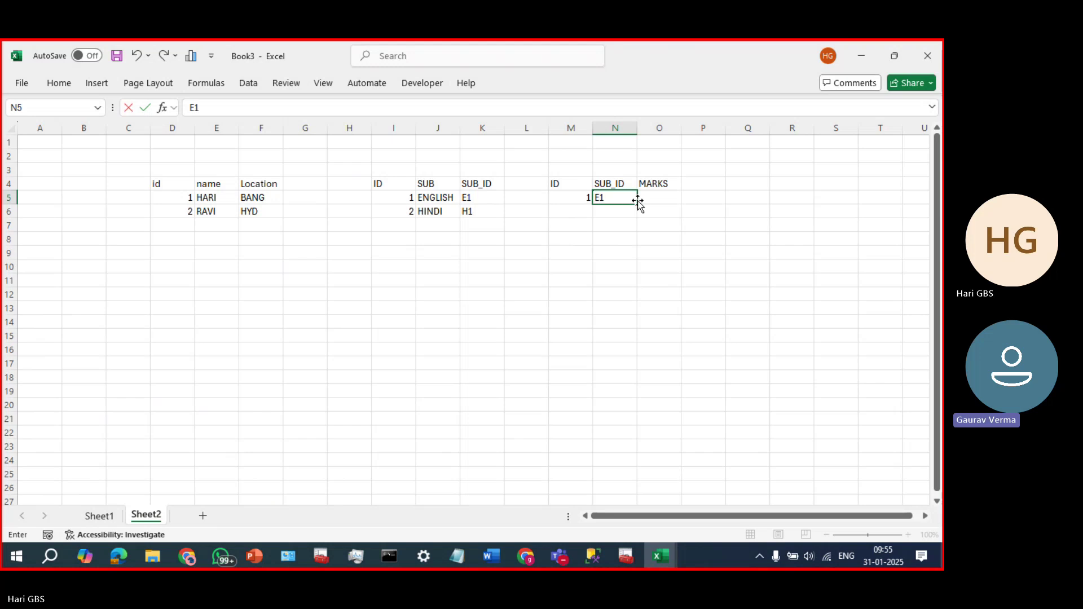
left_click(652, 197)
type("95")
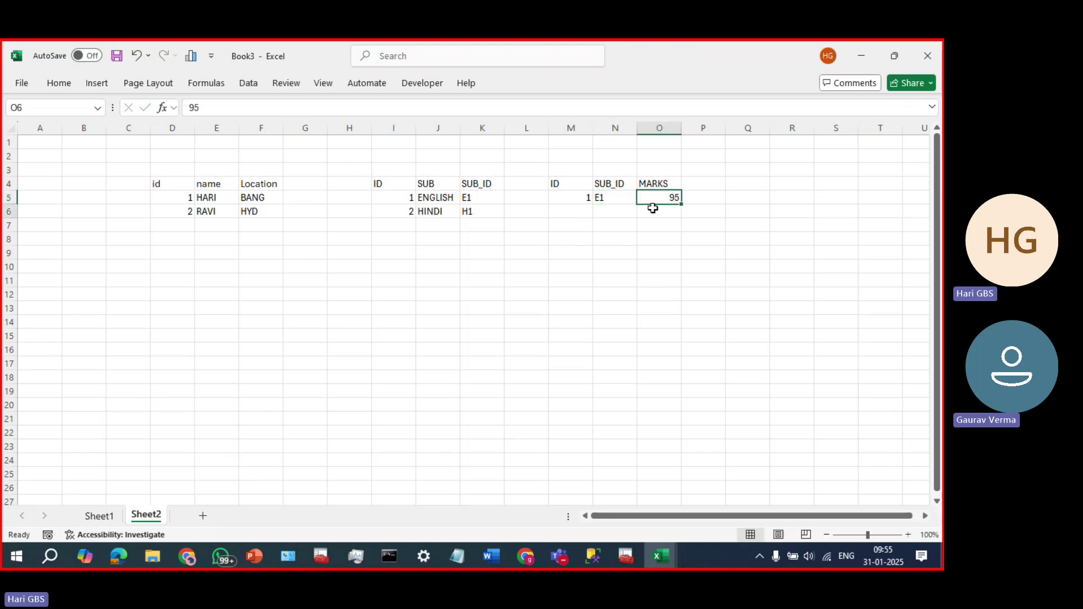
key("Return")
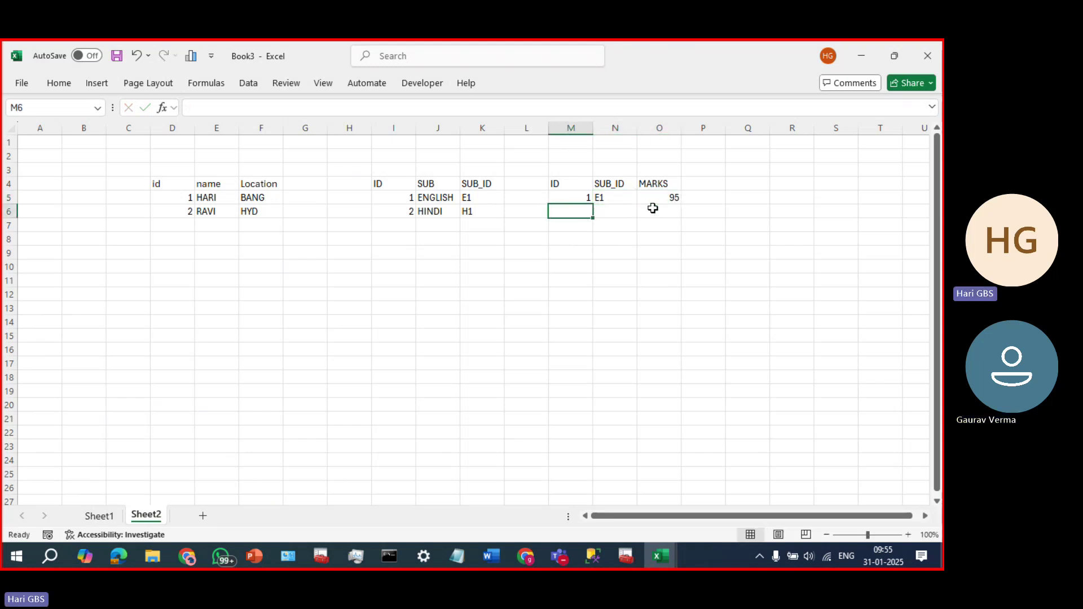
- Fill row 6 of the third table with ID 1, SUB_ID H1 and MARKS 85
type("1")
key("Tab")
type("H")
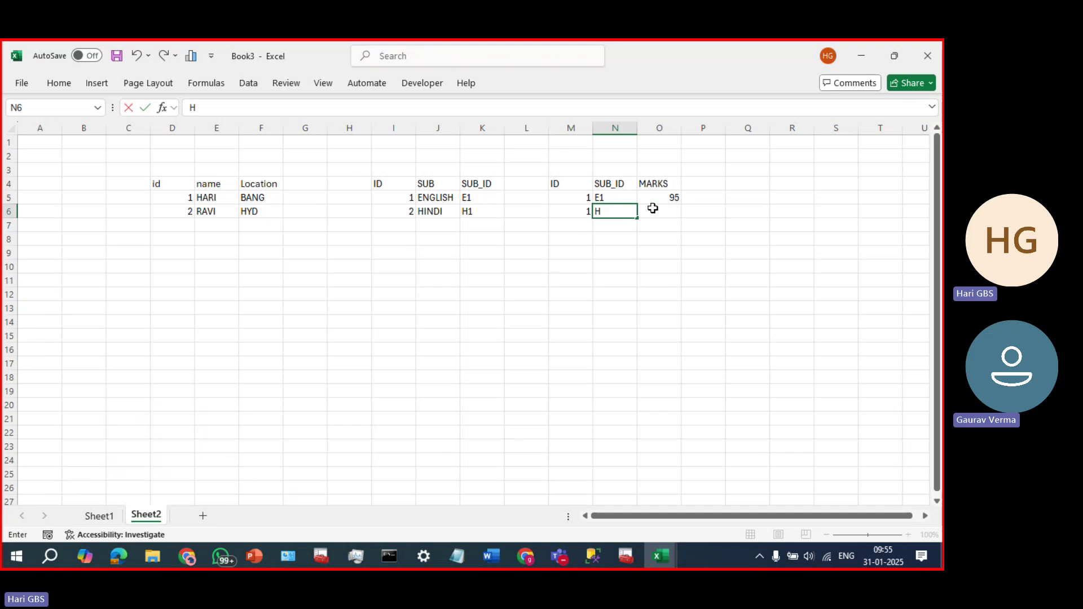
type("1")
key("Tab")
type("85")
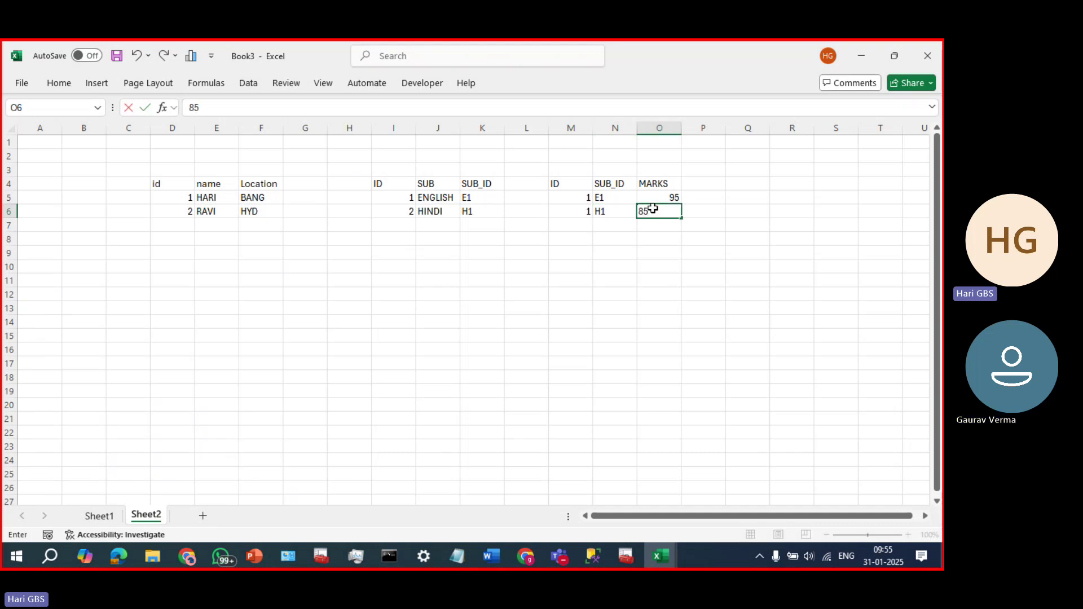
key("Return")
- Fill row 7 of the third table with ID 2, SUB_ID E1 and MARKS 92
type("2")
key("Tab")
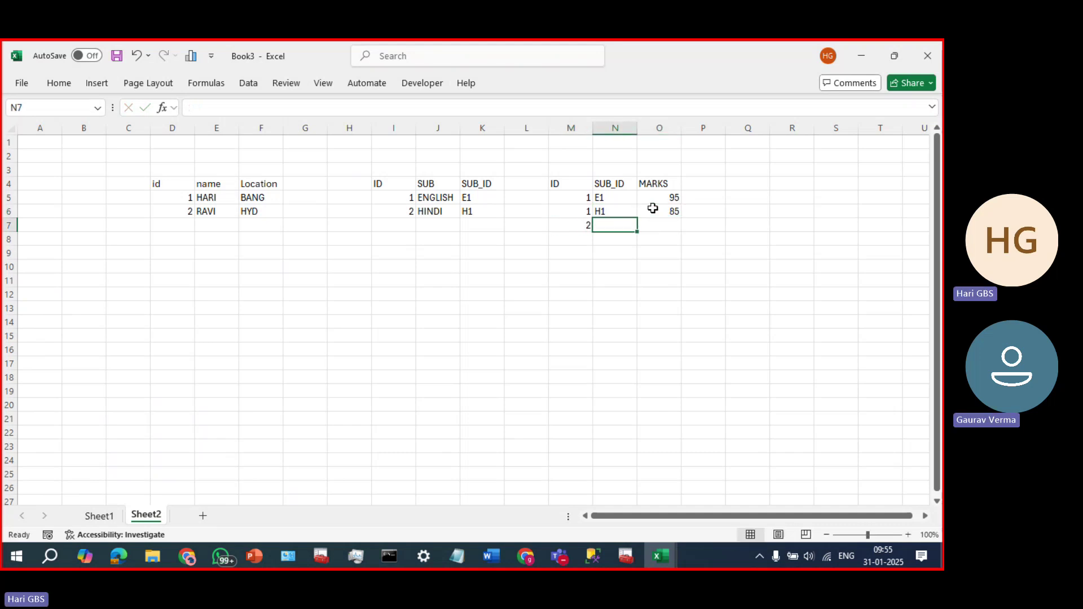
type("E1")
key("Tab")
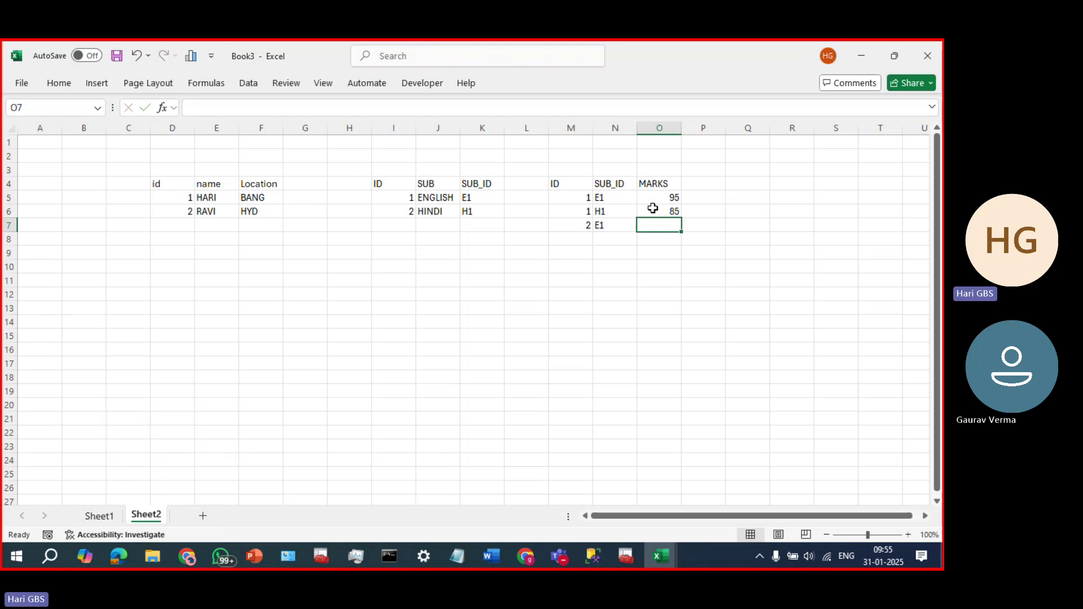
type("92")
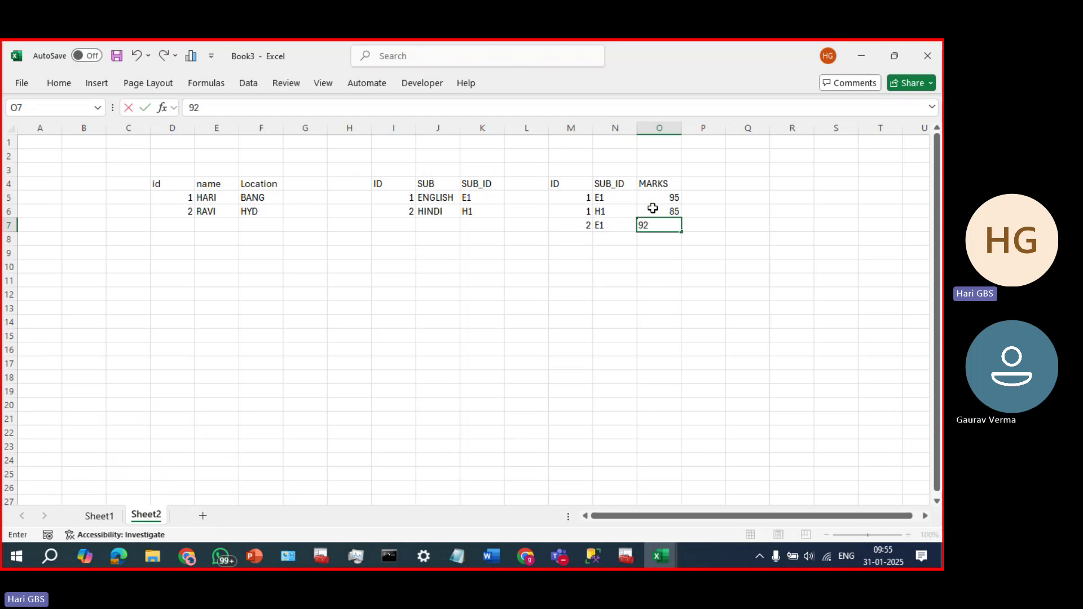
key("Return")
- Fill row 8 of the third table with ID 2, SUB_ID H2 and MARKS 100
type("2")
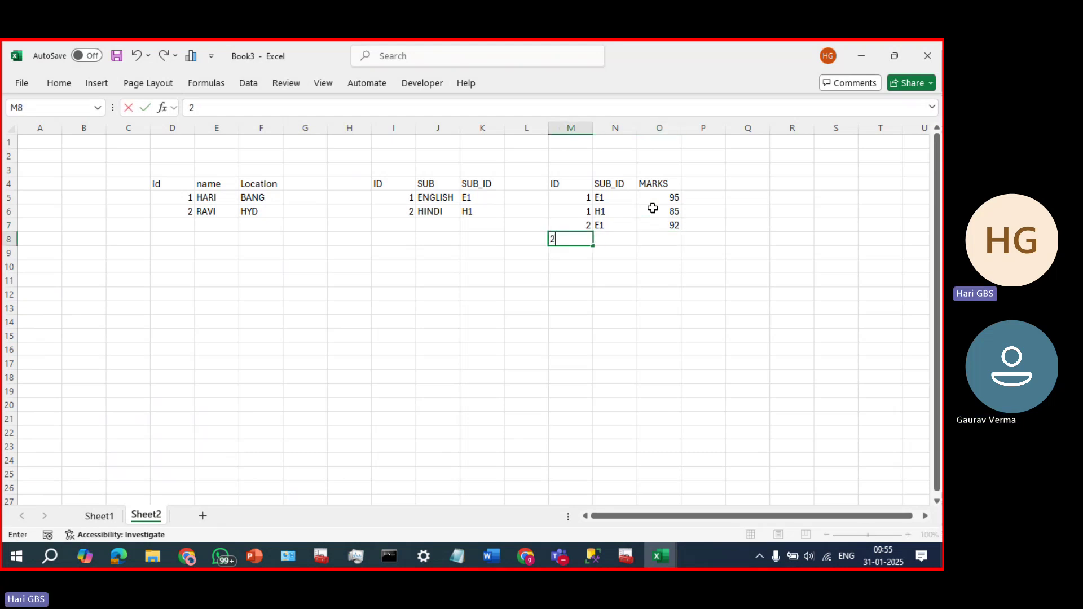
key("Tab")
type("H2")
key("Tab")
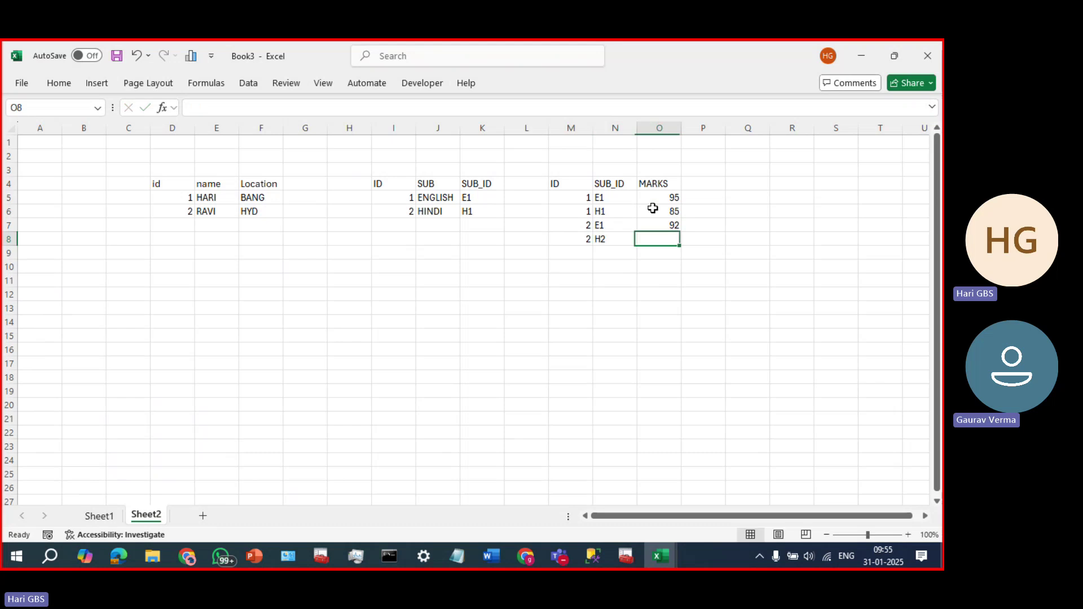
type("100")
key("Return")
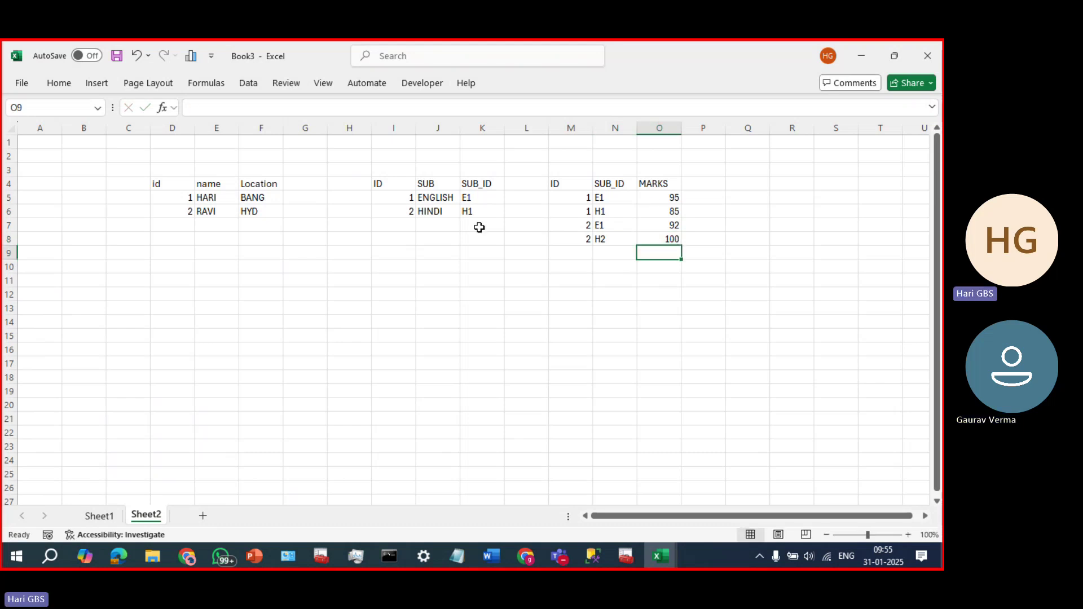
- Enter the headers Name, SUB and MARKS in G13:I13 and point out their source headers in E4, J4 and O4
left_click(313, 307)
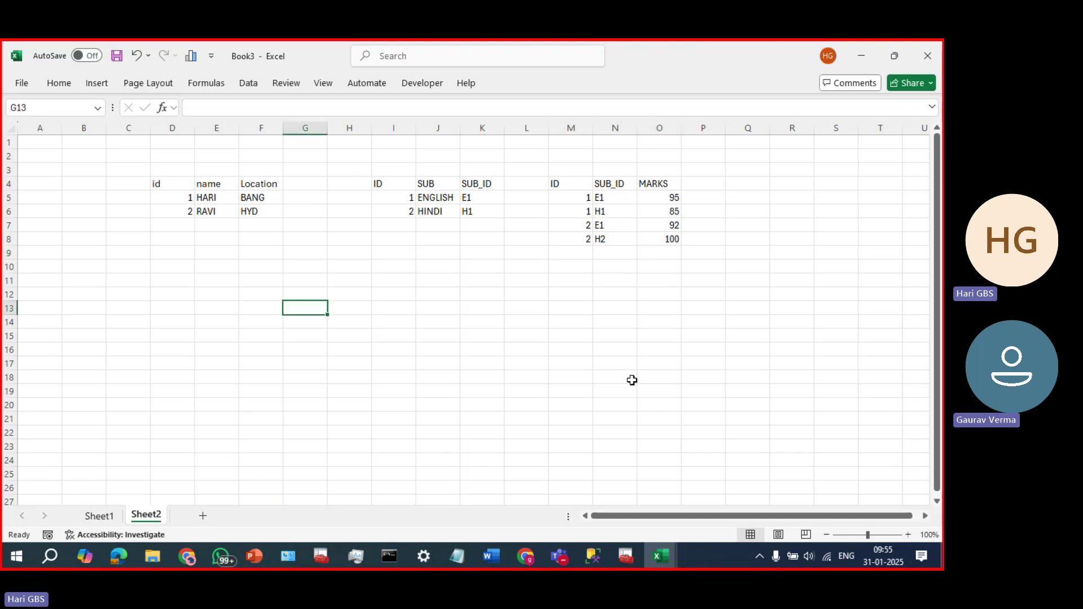
type("n")
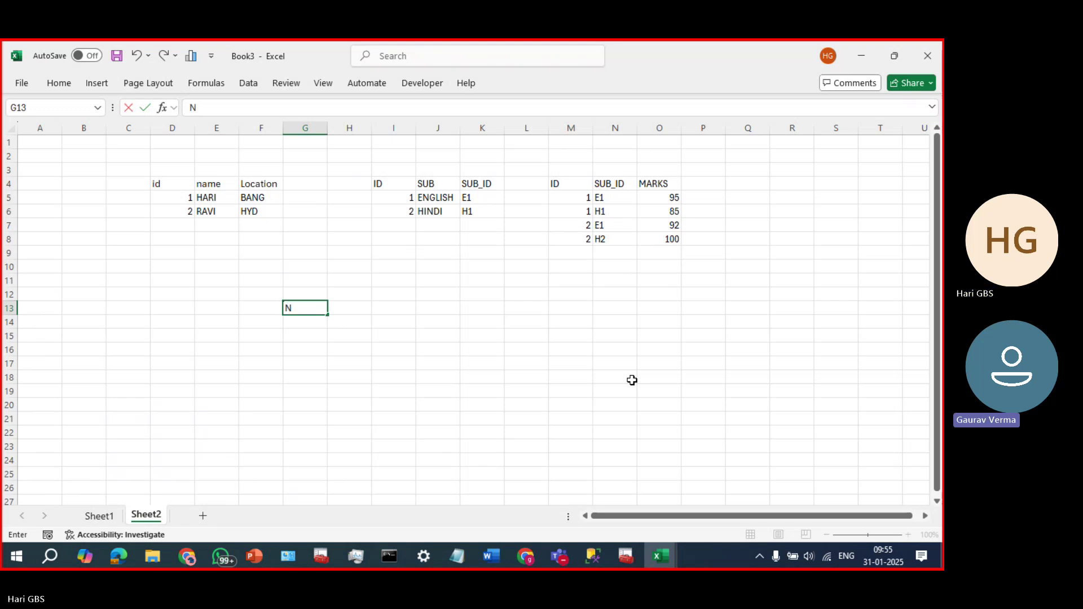
type("ame")
key("Tab")
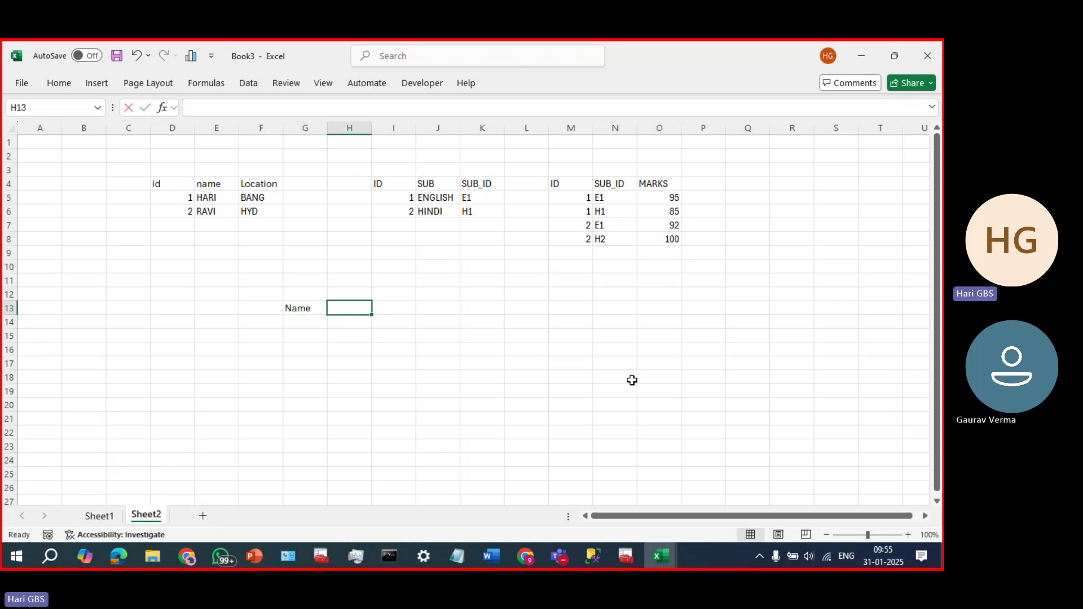
type("su")
type("SU")
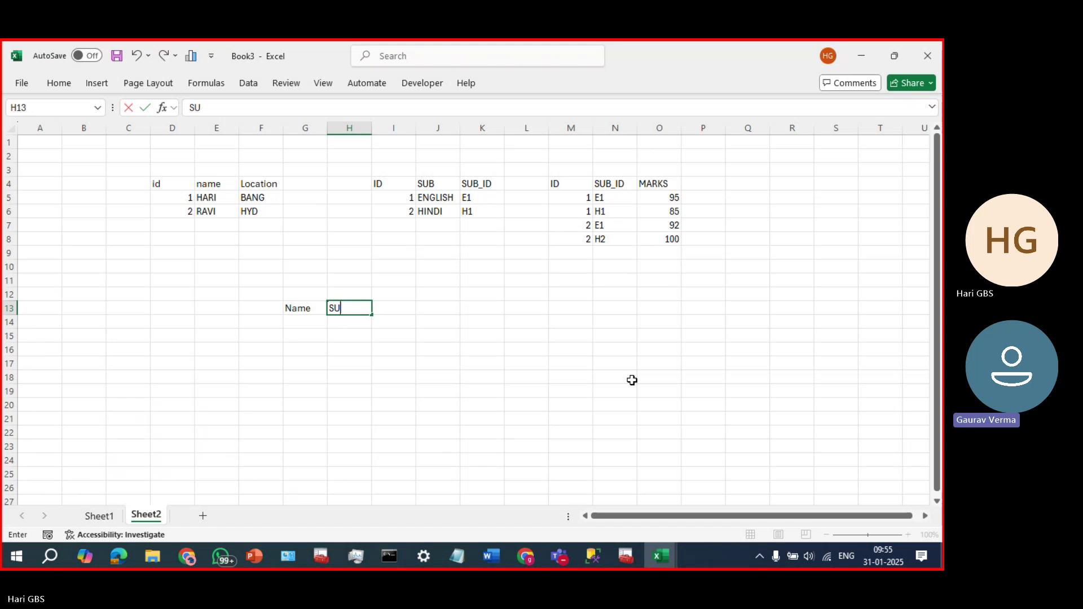
type("B")
key("Tab")
type("MARKS")
key("Return")
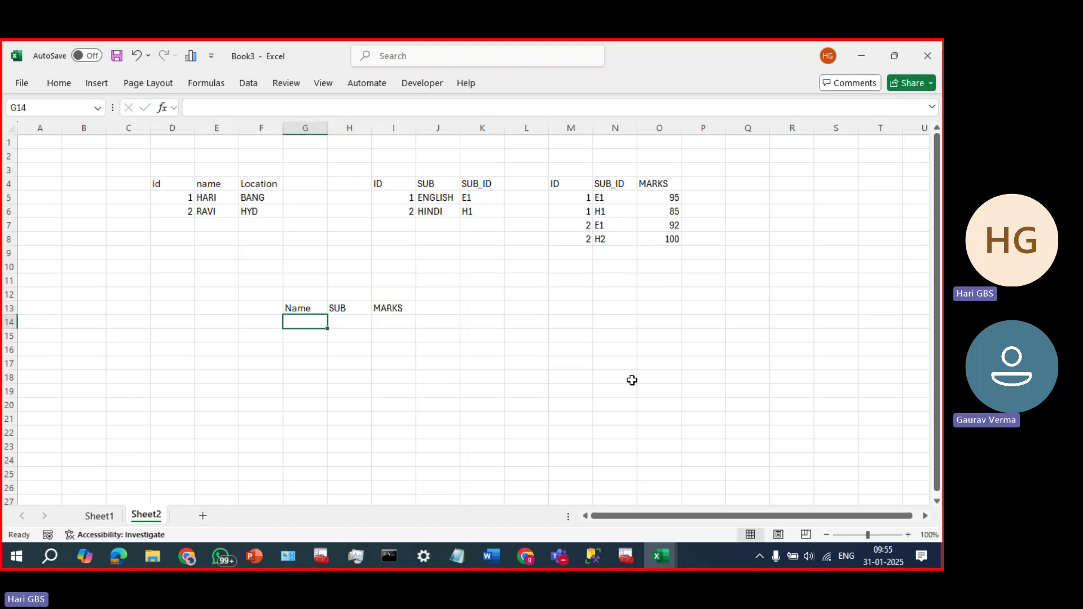
left_click(215, 183)
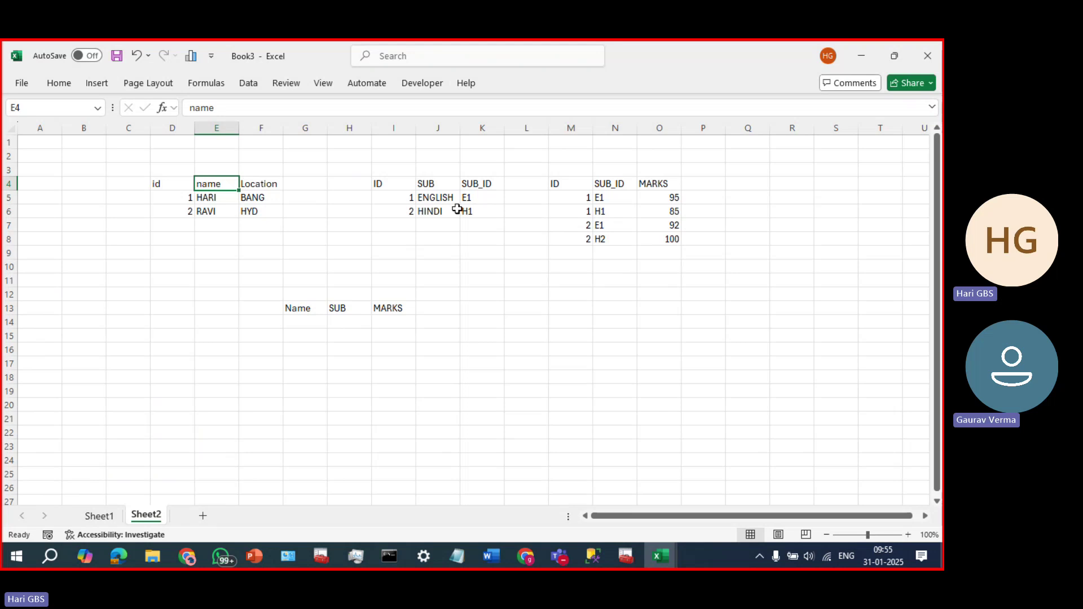
left_click(445, 184)
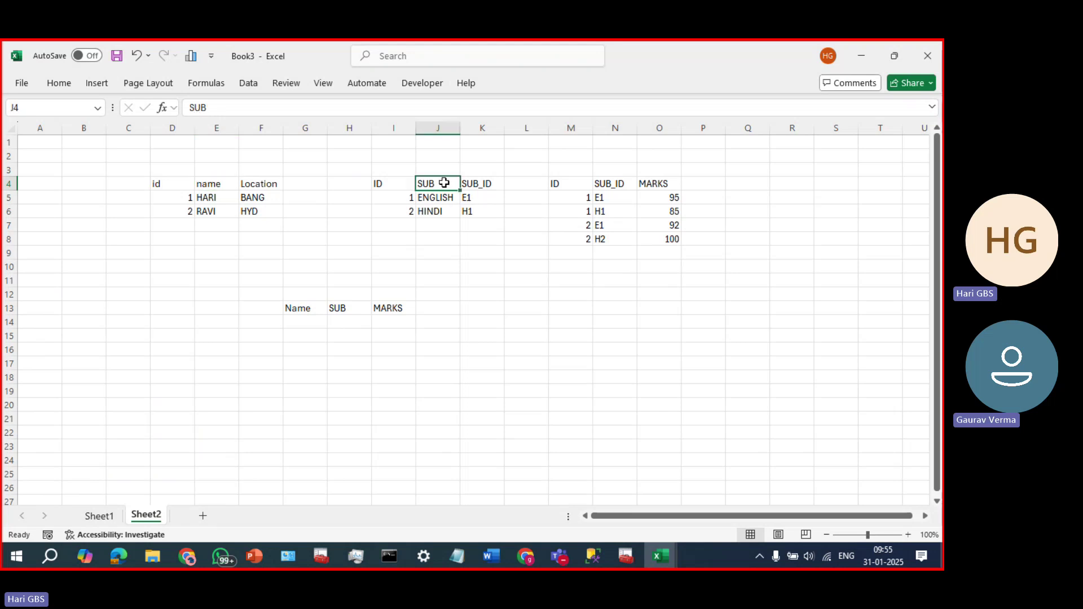
left_click(661, 184)
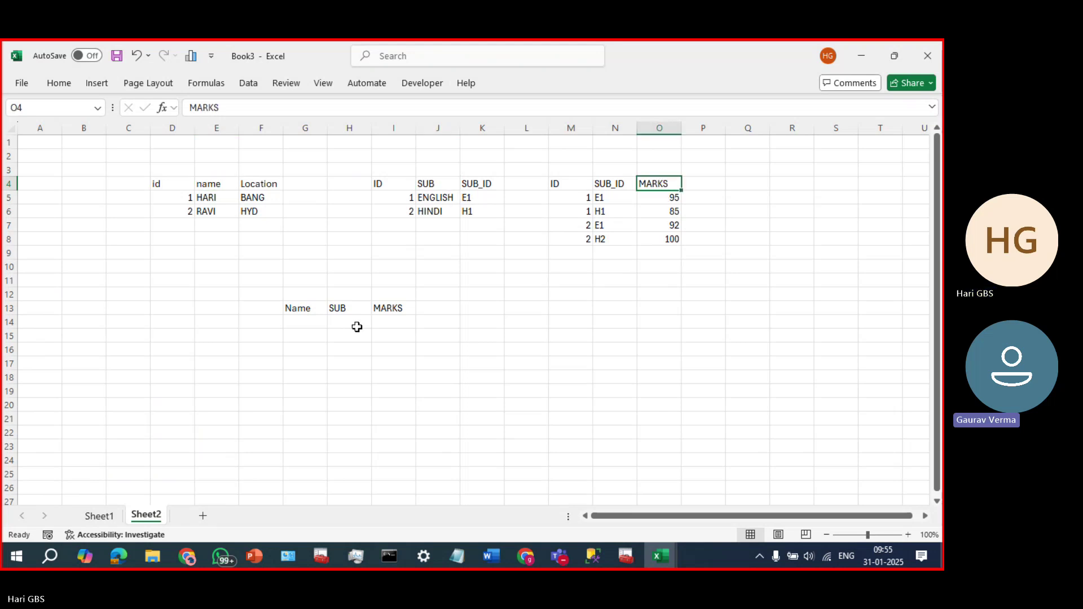
- Fill row 14 of the result table with the first student's name, SUB English and MARKS 95
left_click(316, 326)
type("1")
key("Tab")
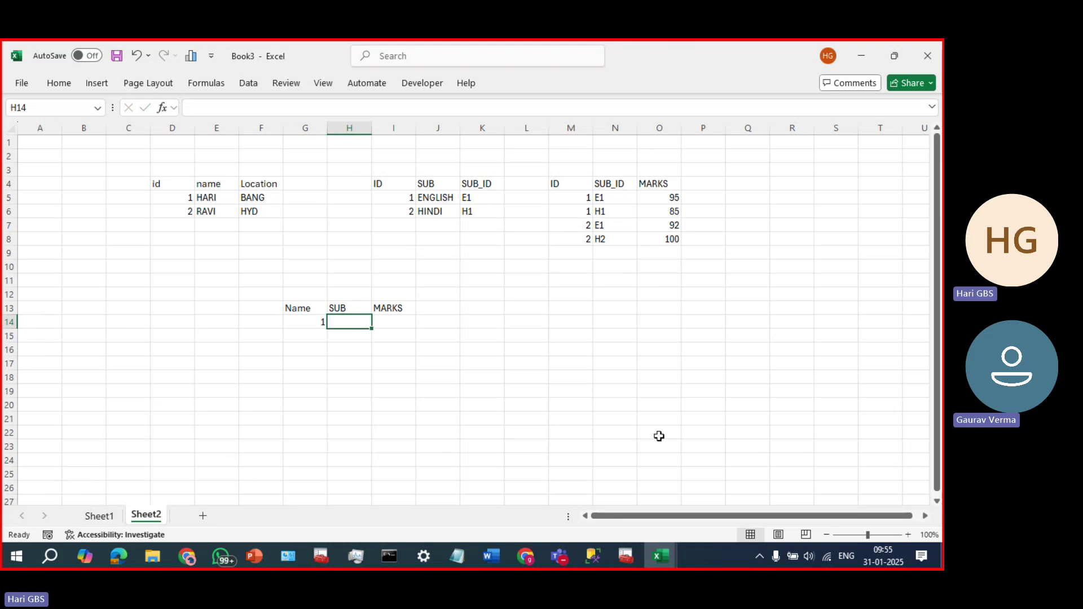
key("Left")
type("Hari")
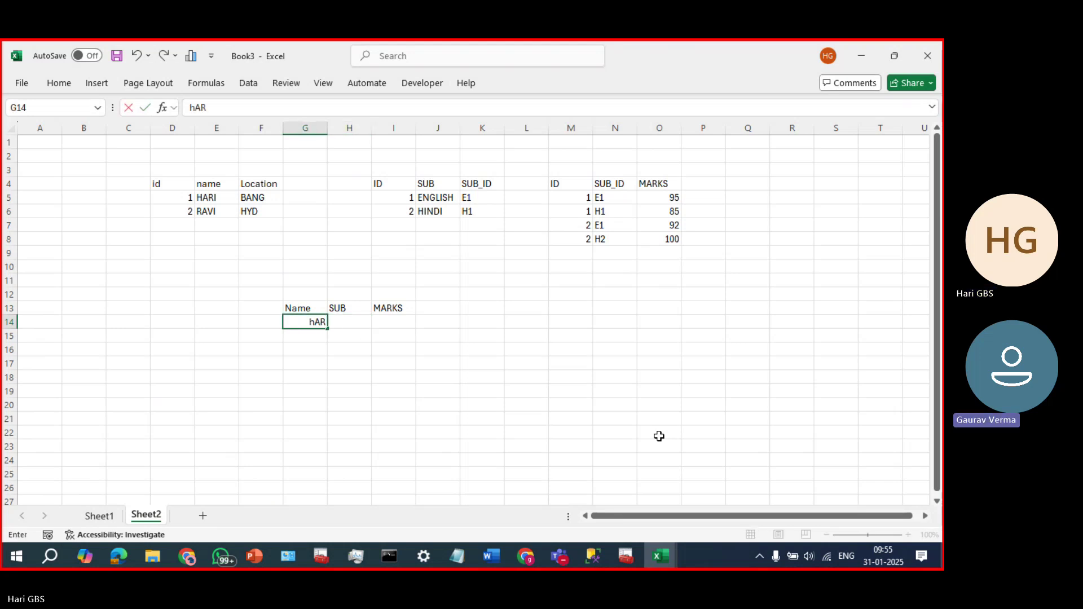
key("Tab")
type("Eng")
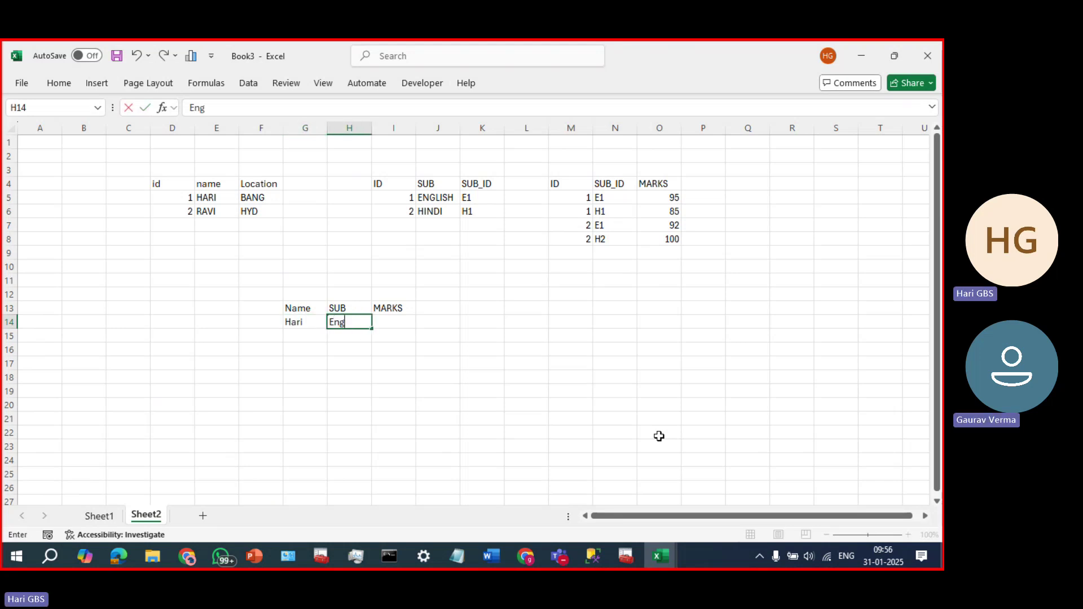
type("lish")
key("Tab")
type("9")
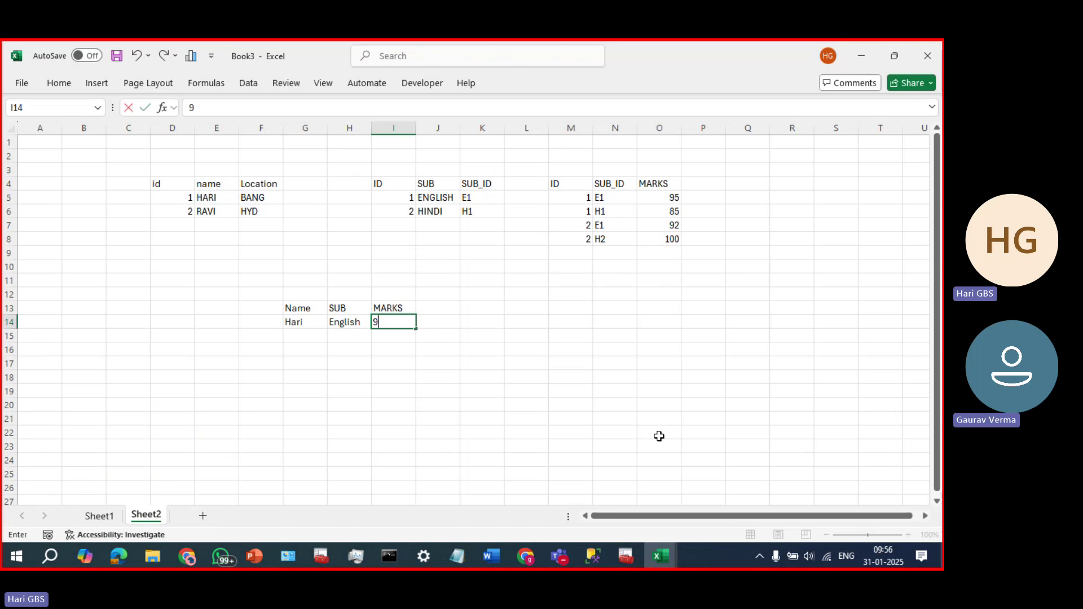
type("5")
key("Return")
- Fill row 15 of the result table with the same student's name, SUB Hindi and MARKS 85
type("Hari")
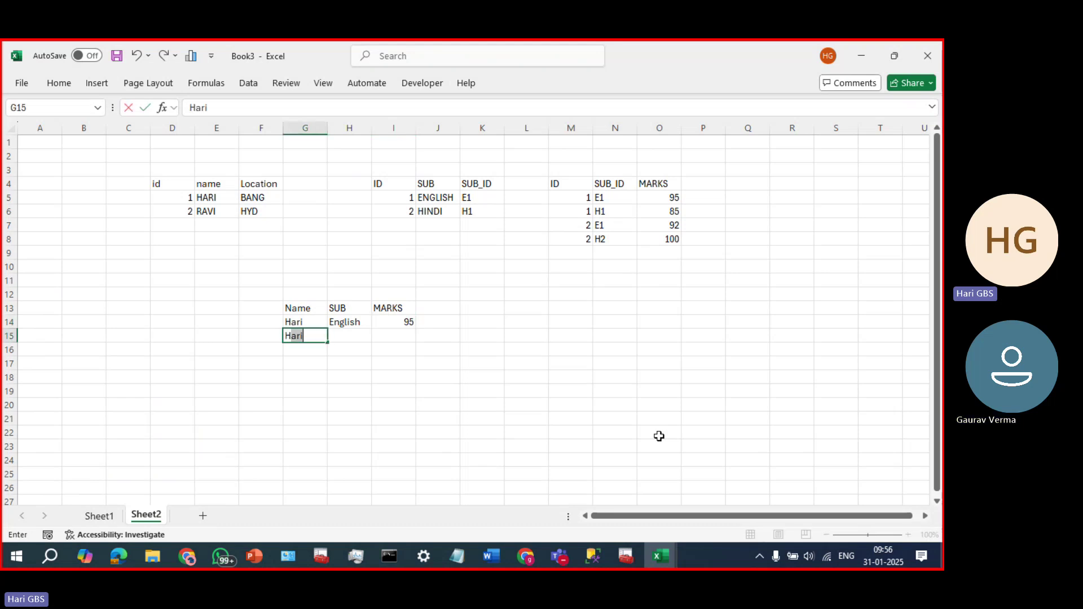
key("Tab")
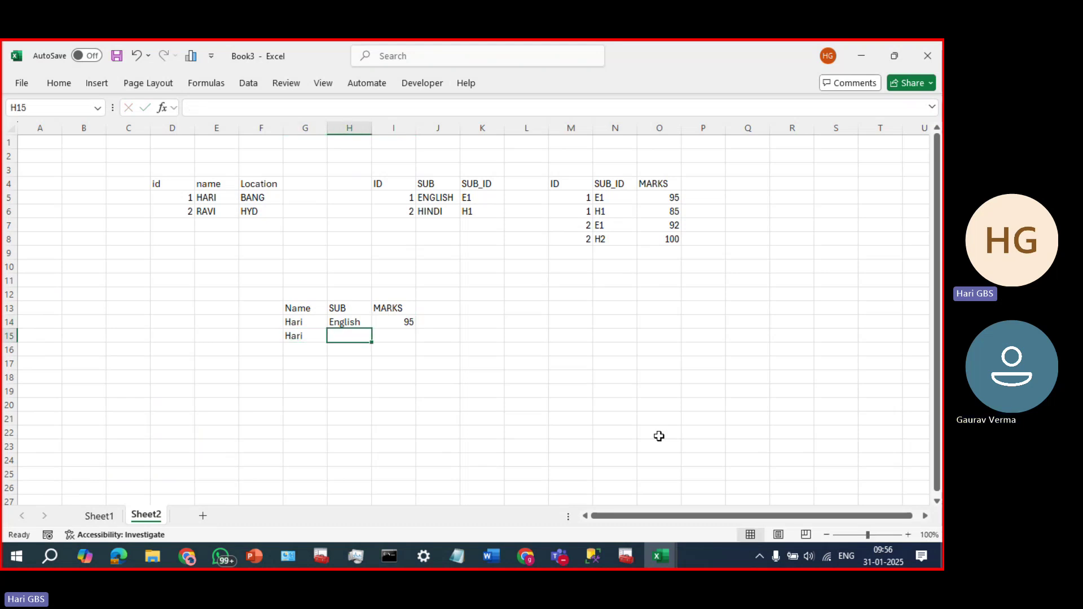
type("Hindi")
key("Tab")
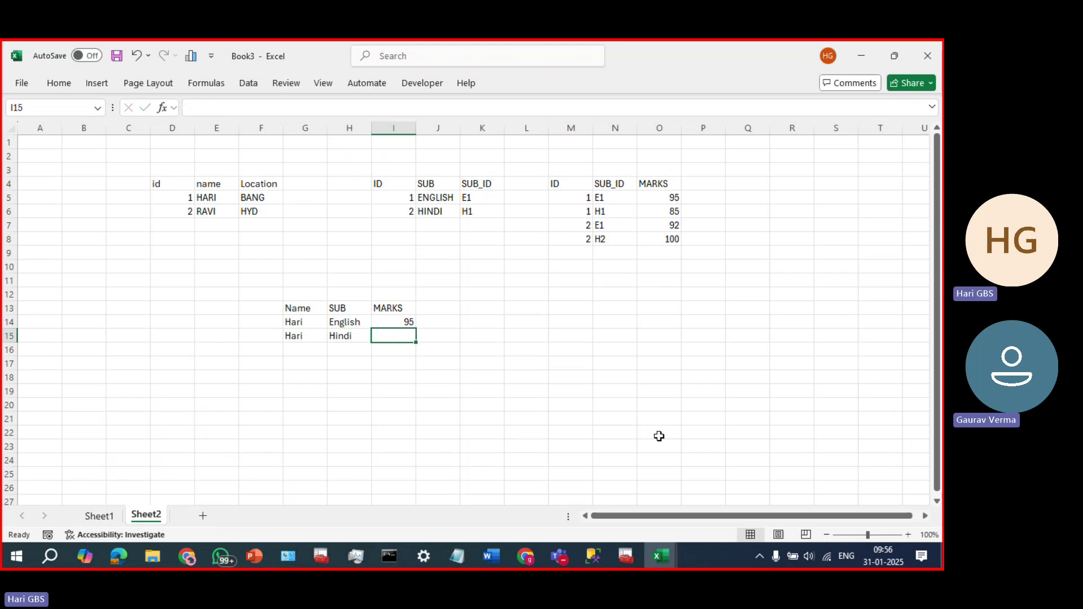
type("85")
left_click(674, 419)
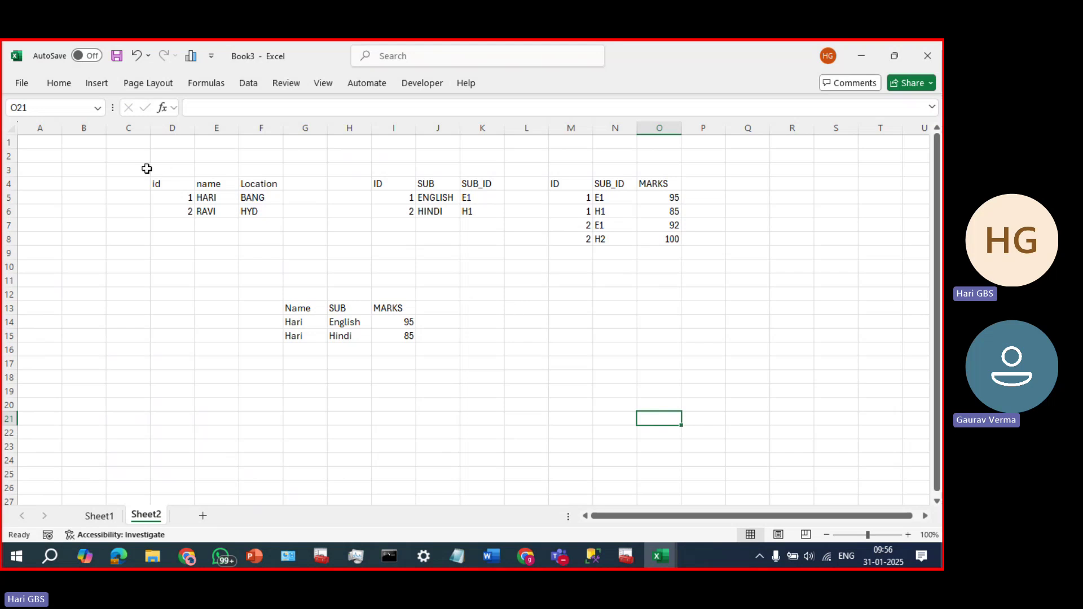
- Highlight the result range G13:I15, switch to SQL Server Management Studio and point out the Table_2 query and the tempdb system database
left_click_drag(146, 169, 226, 185)
left_click_drag(290, 305, 389, 344)
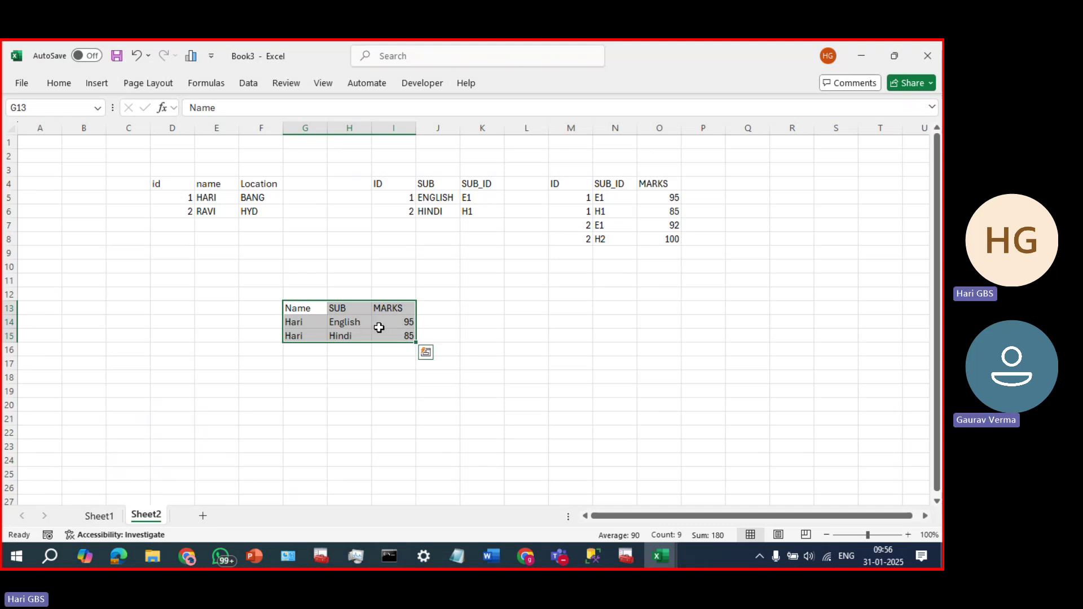
key("alt+Tab")
key("alt+Tab")
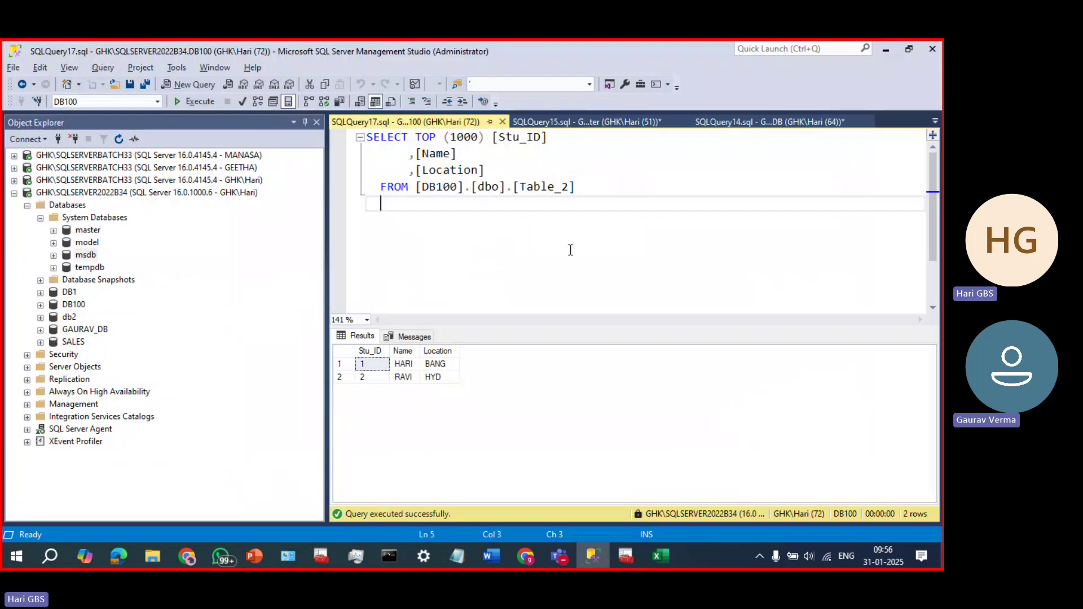
left_click_drag(570, 234, 337, 117)
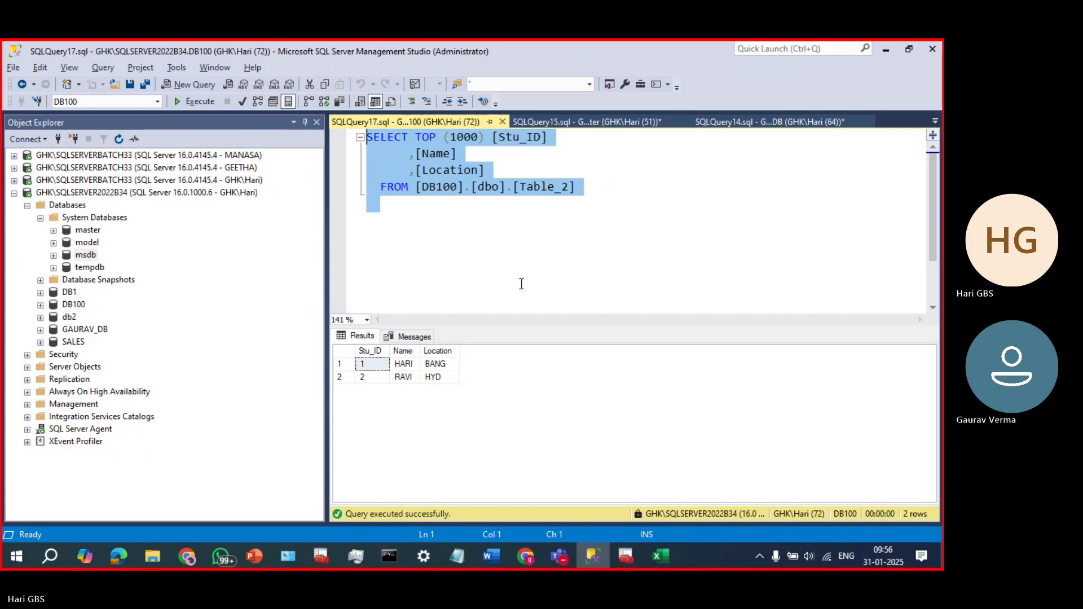
left_click(84, 268)
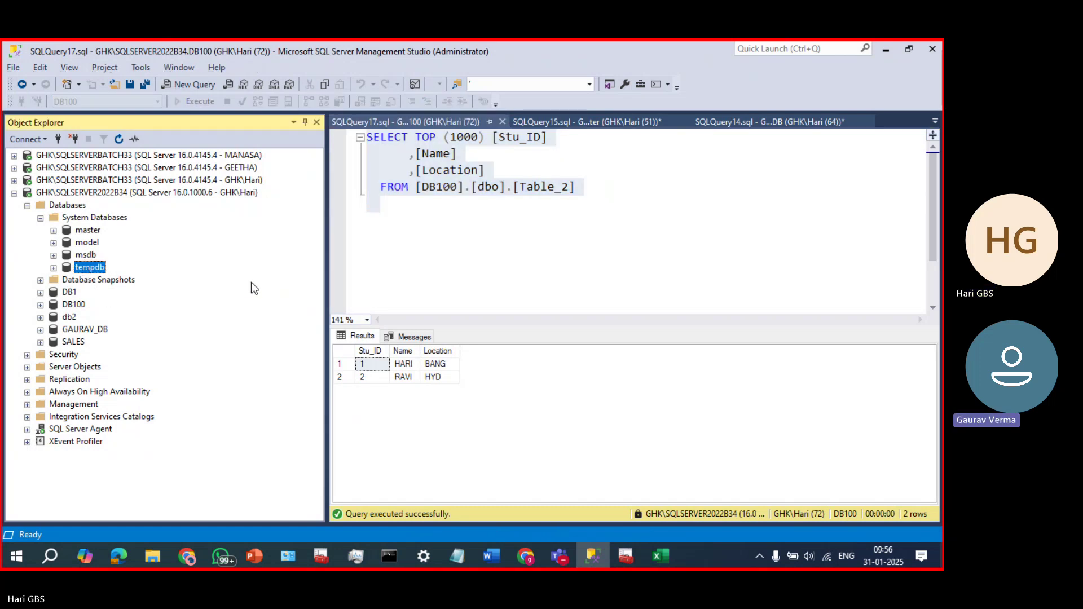
left_click(524, 254)
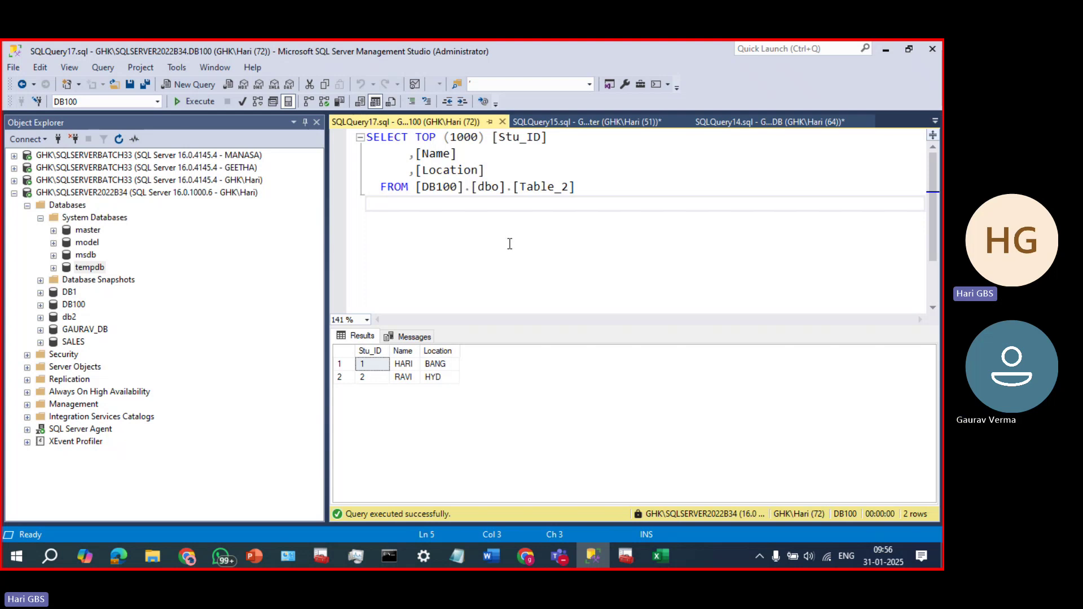
- Replace the query in SQLQuery17 with the CREATE TABLE [Table_2] statement copied from SQLQuery14
left_click(582, 121)
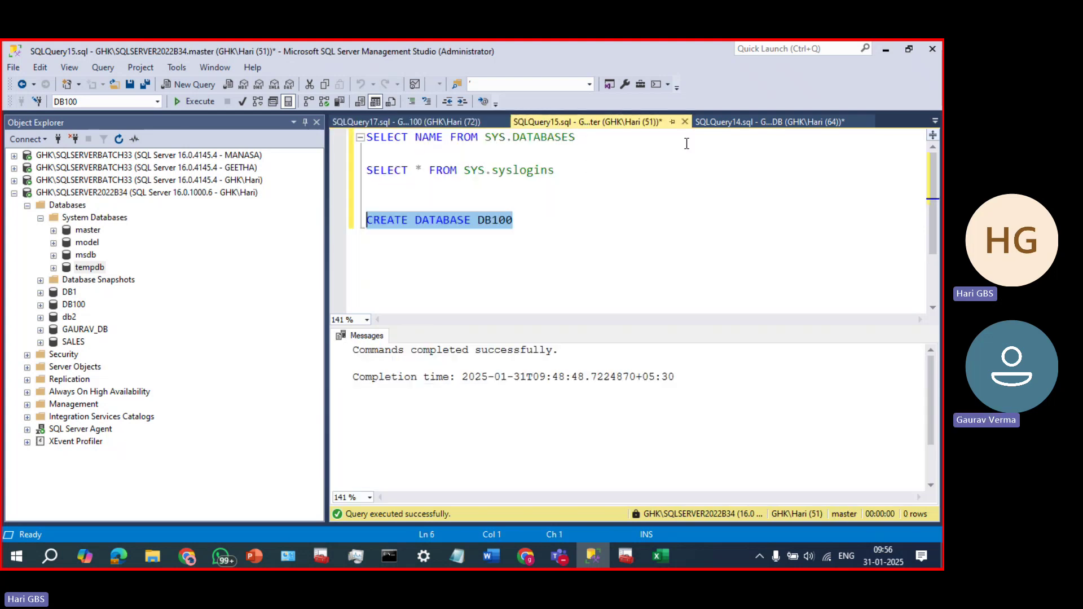
left_click(762, 123)
left_click(587, 275)
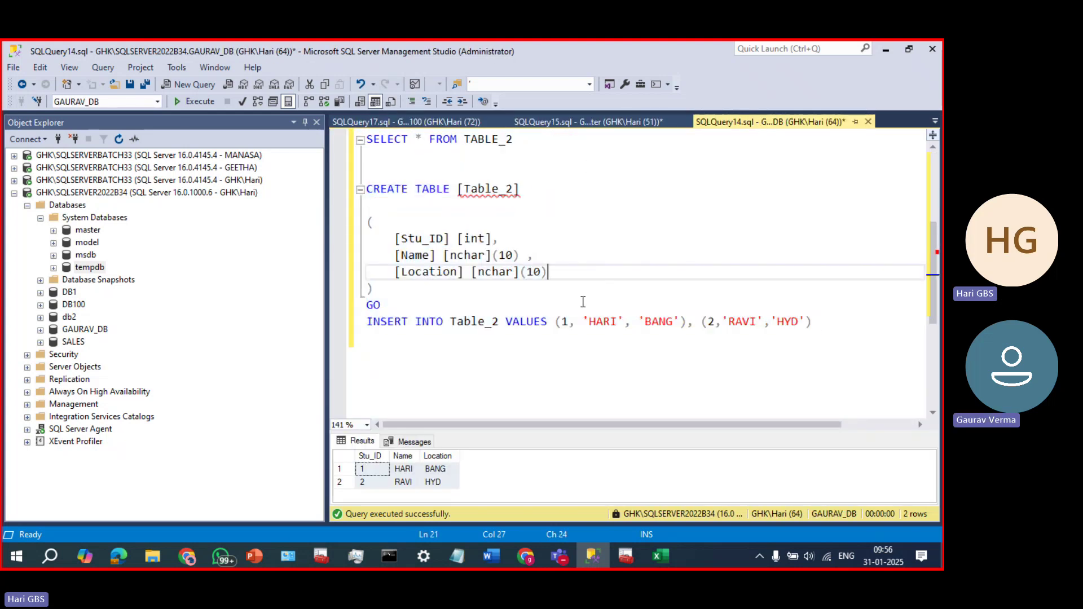
left_click_drag(585, 276, 325, 166)
left_click_drag(382, 289, 356, 193)
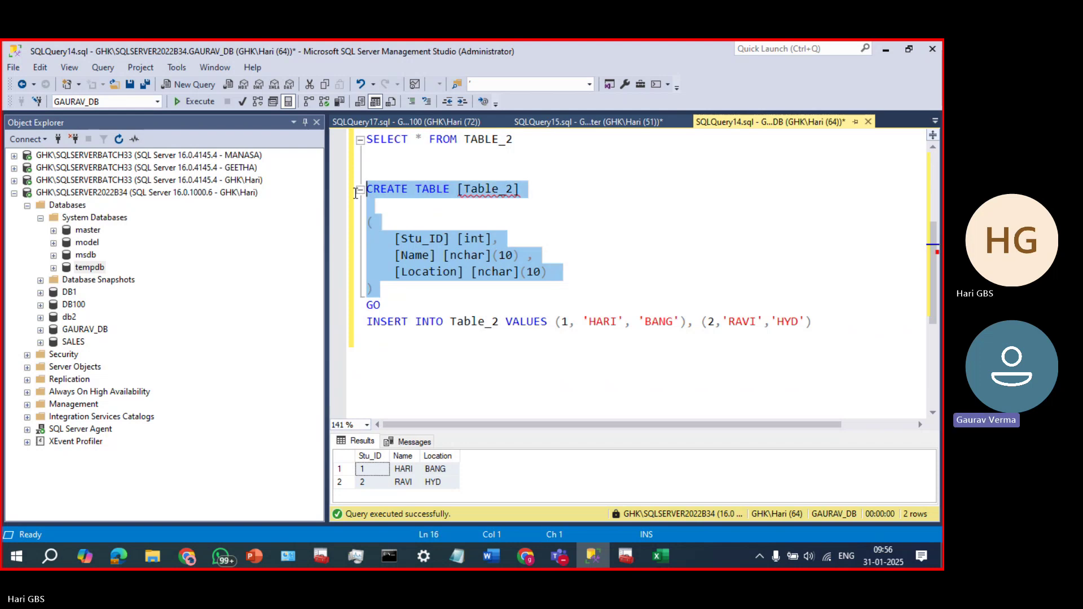
left_click(406, 122)
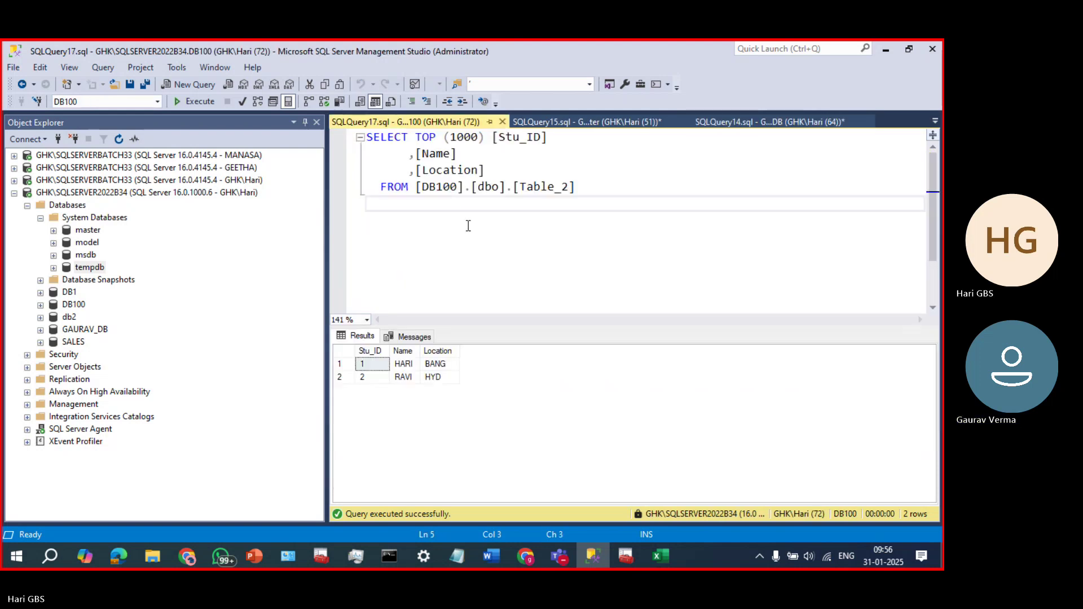
key("ctrl+a")
type("CREATE TABLE [Table_2]  (     [Stu_ID] [int],     [Name] [nchar](10) ,     [Location] [nchar](10) )")
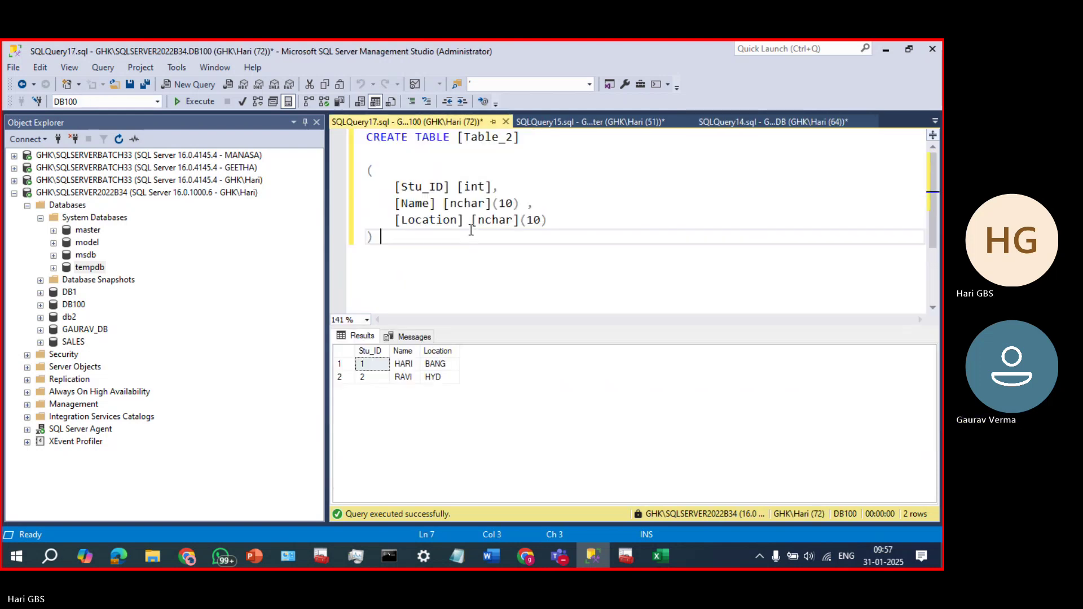
- Rename the table in the CREATE TABLE statement to #[Table_3] and try to execute it as a temporary table
left_click(513, 137)
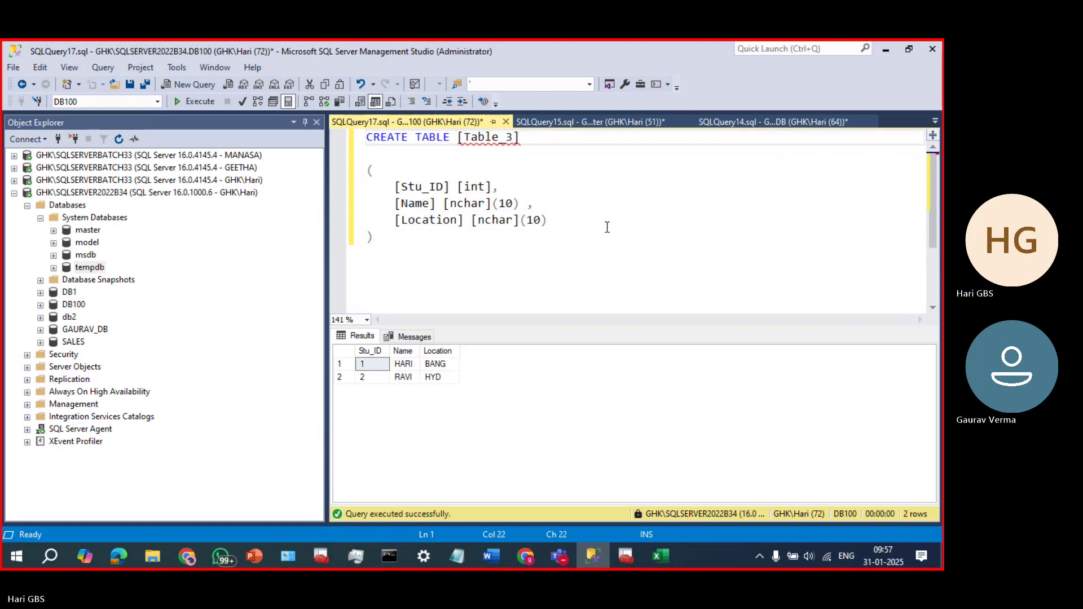
key("ctrl+Left")
key("ctrl+Left")
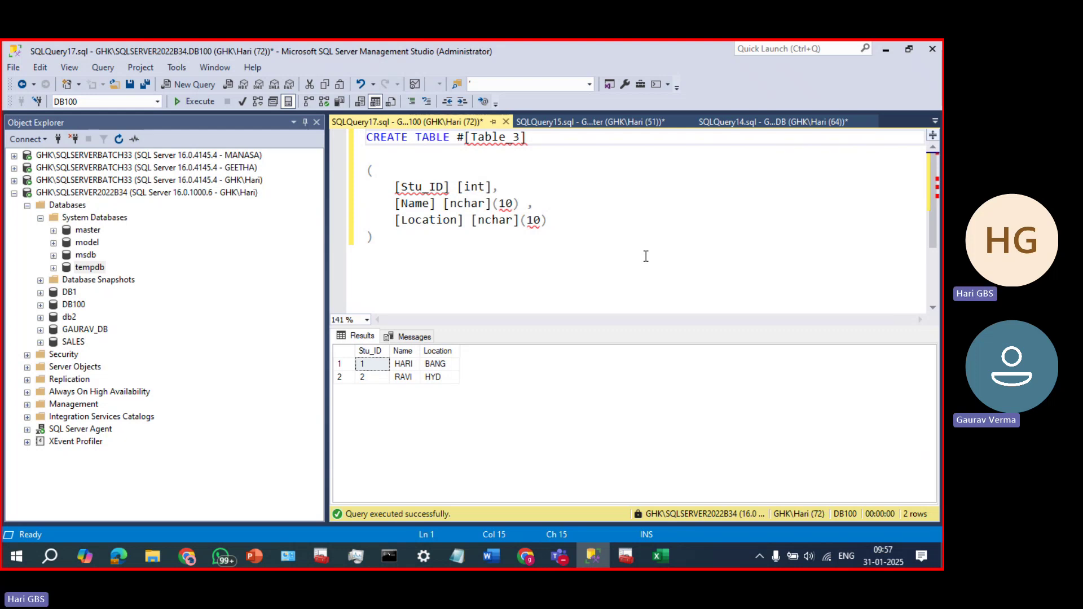
left_click(207, 102)
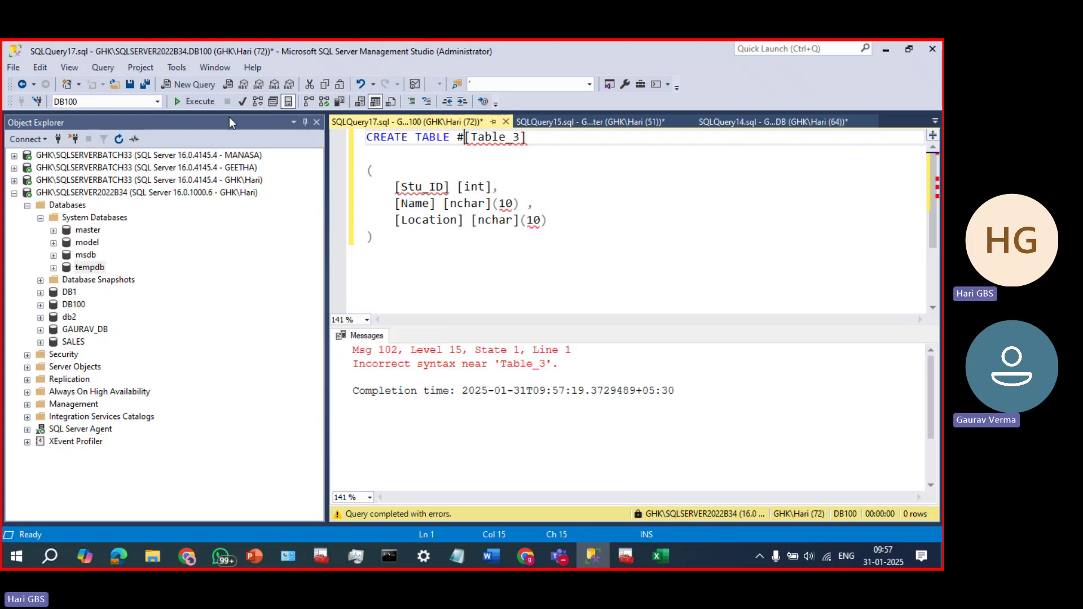
left_click(468, 203)
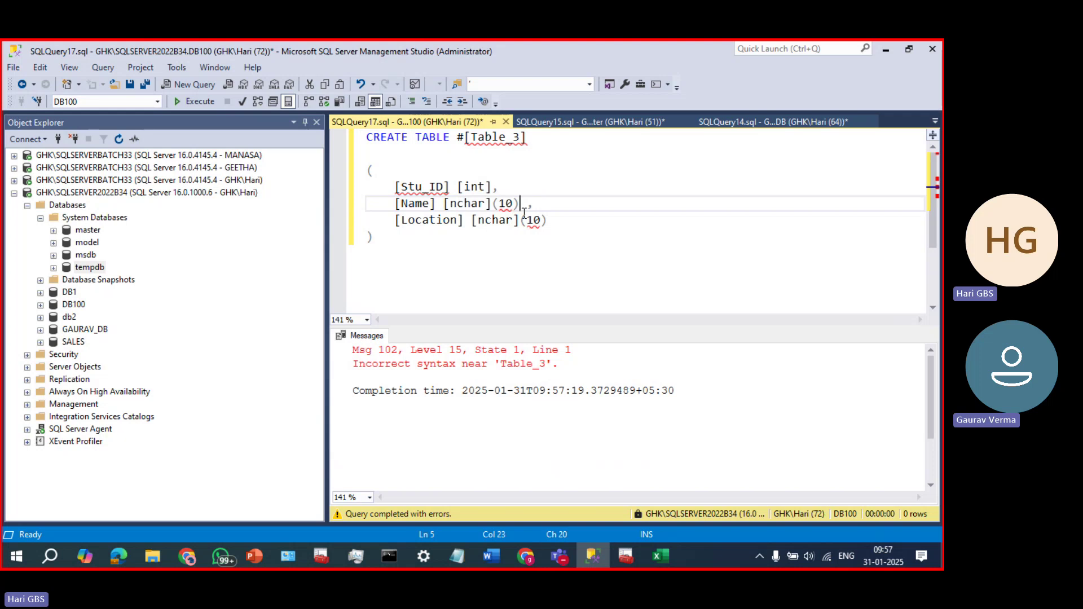
left_click_drag(513, 272, 343, 139)
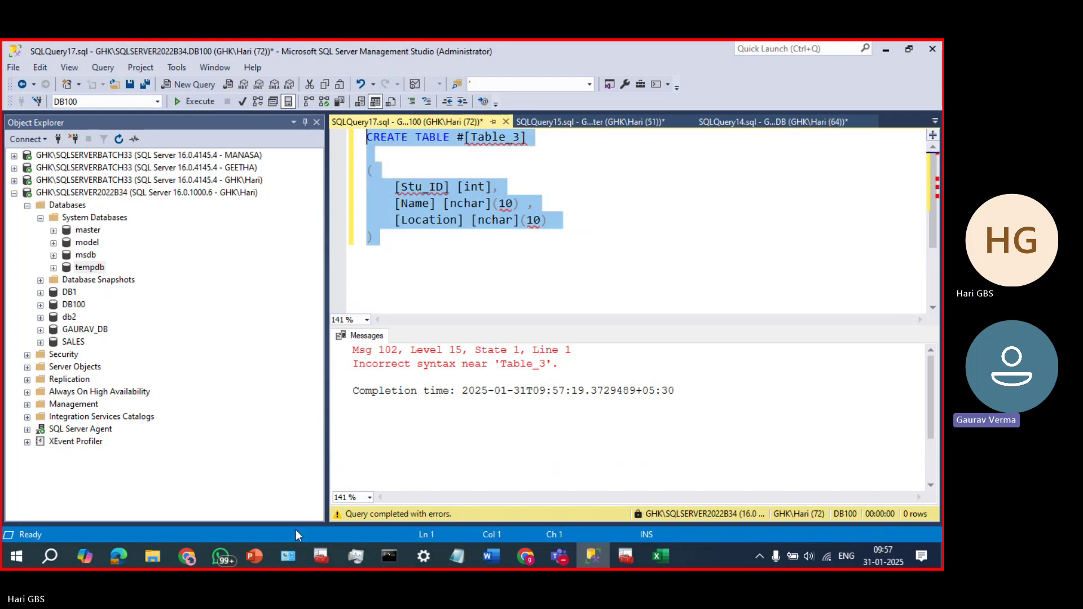
- Switch to ChatGPT in Chrome, ask it "creaate temptable" and view the syntax for creating a temporary table
left_click(187, 557)
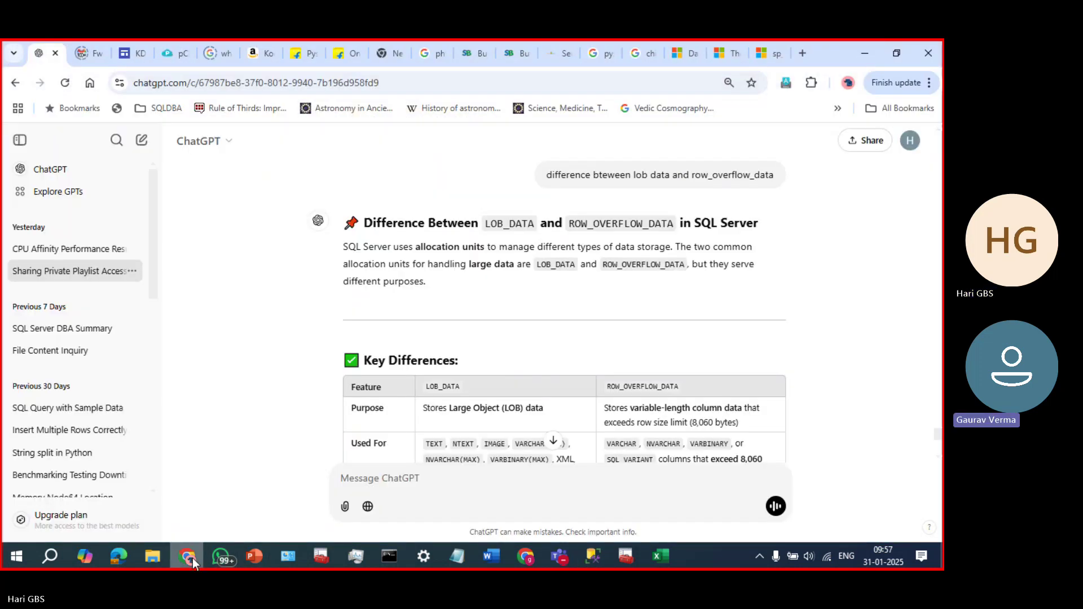
left_click(385, 480)
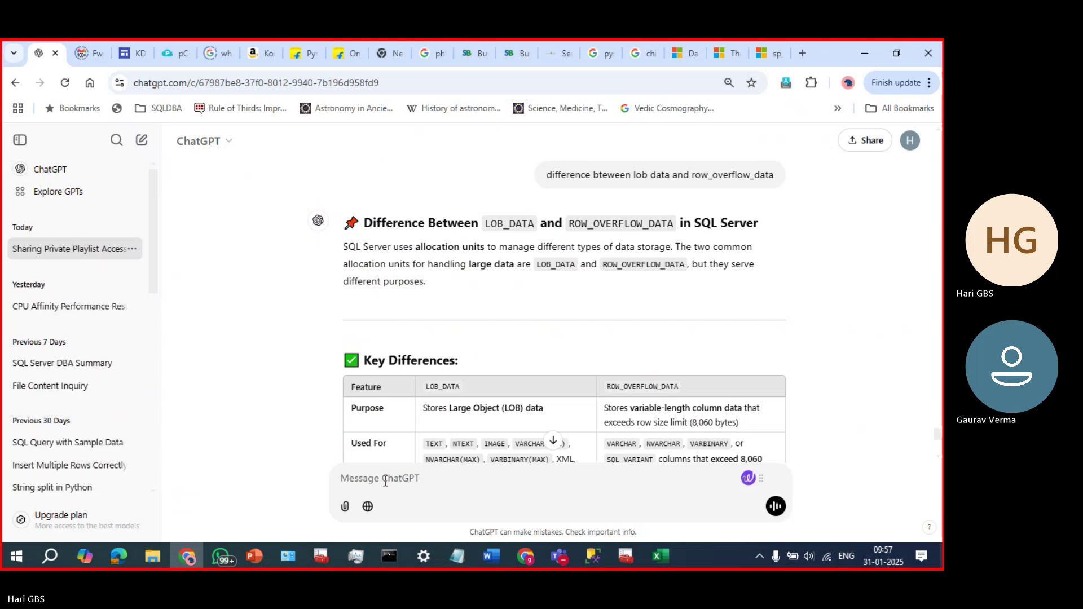
type("creaate temptable")
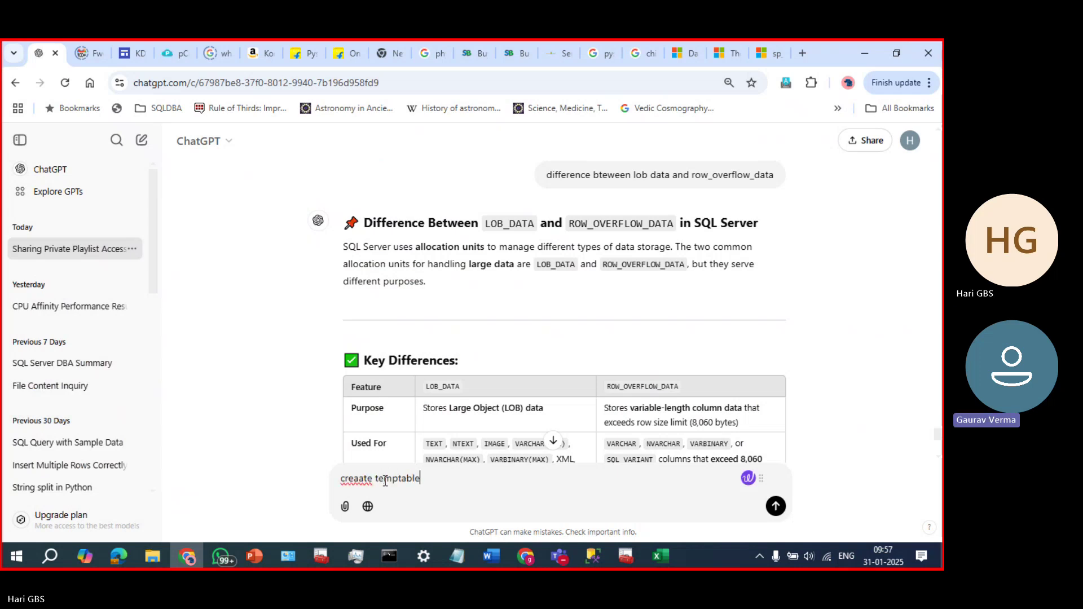
key("Return")
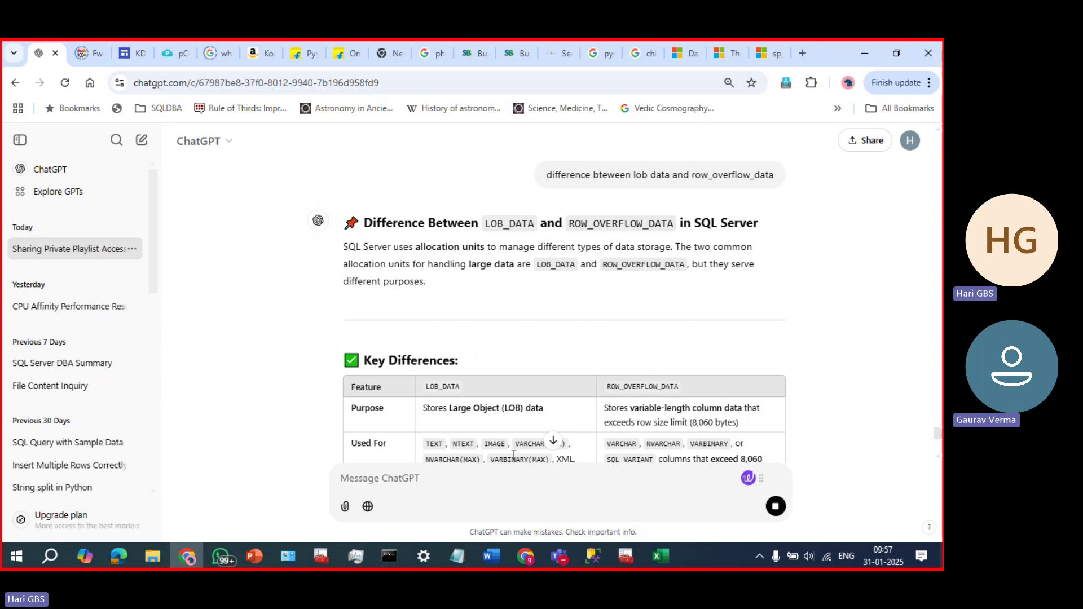
scroll(561, 441, "down", 3)
scroll(562, 441, "down", 5)
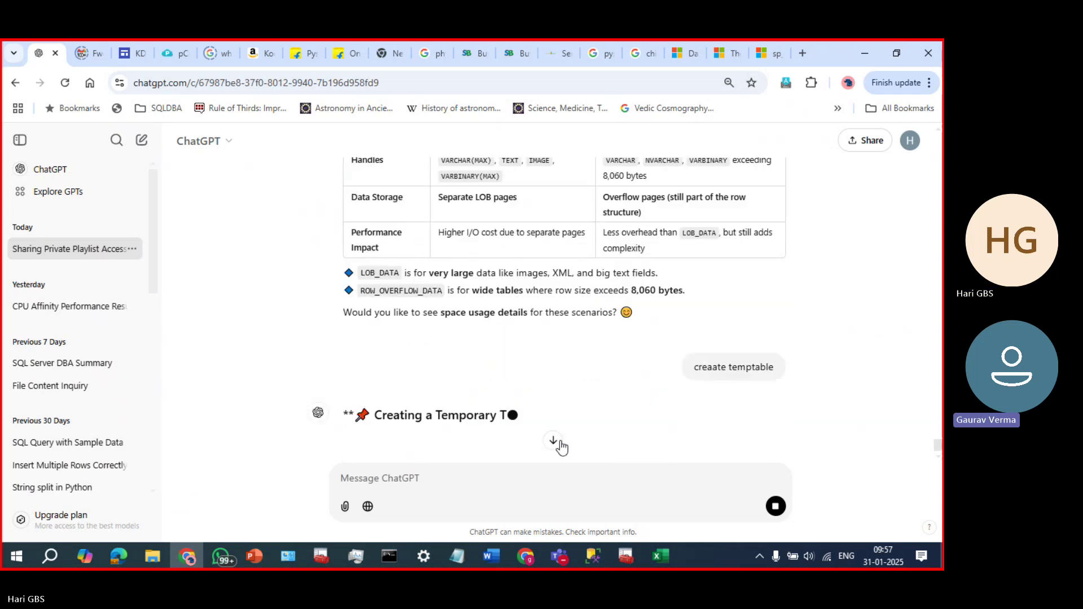
scroll(557, 443, "down", 3)
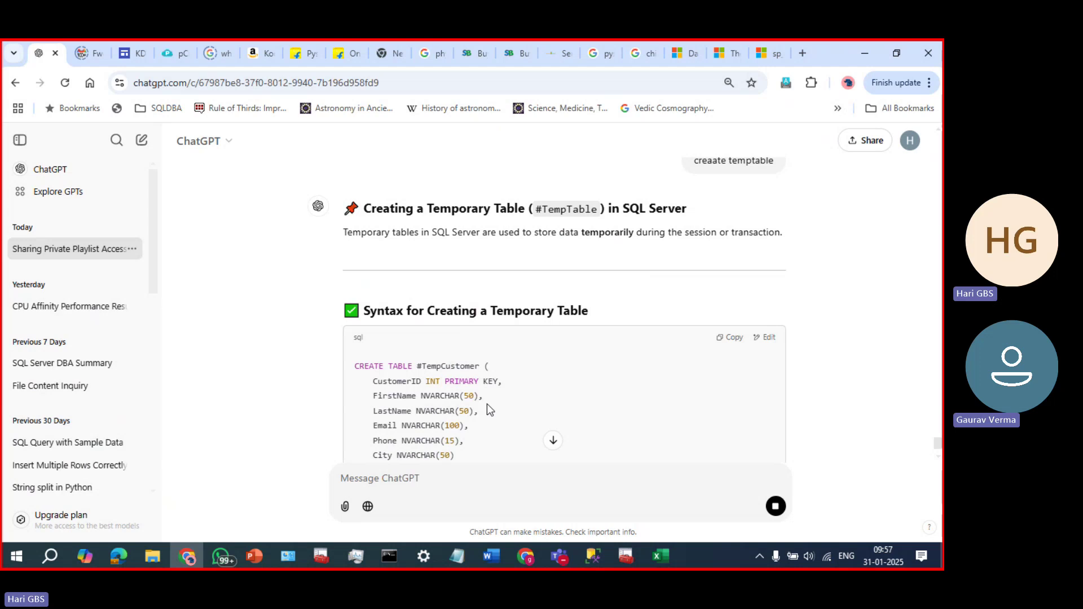
scroll(486, 404, "down", 2)
scroll(486, 404, "down", 1)
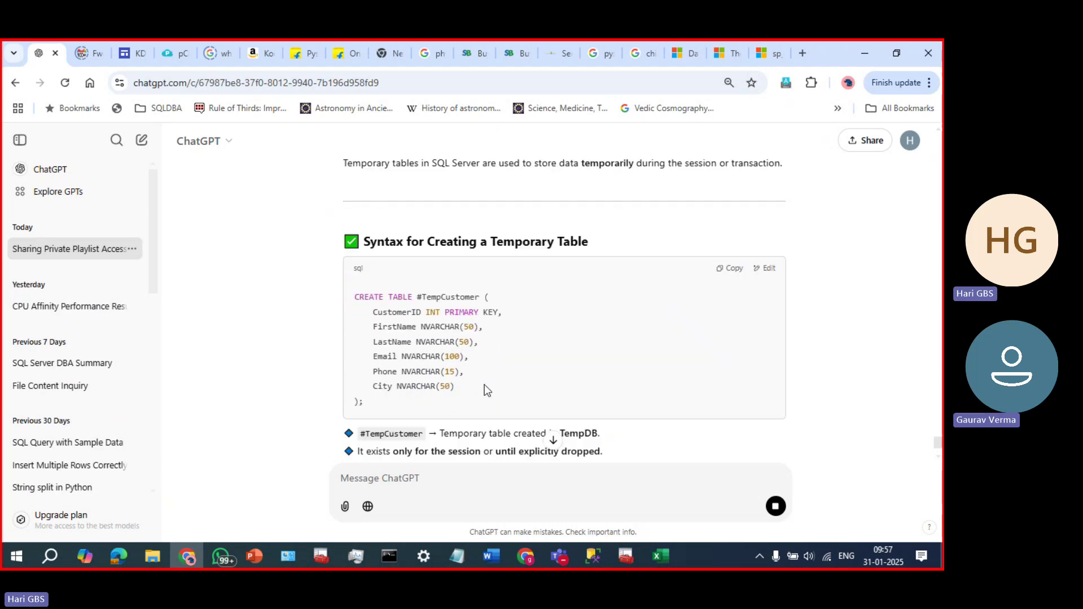
- Copy ChatGPT's CREATE TABLE #TempCustomer code and replace the SQLQuery17 statement in SQL Server Management Studio with it
left_click(740, 269)
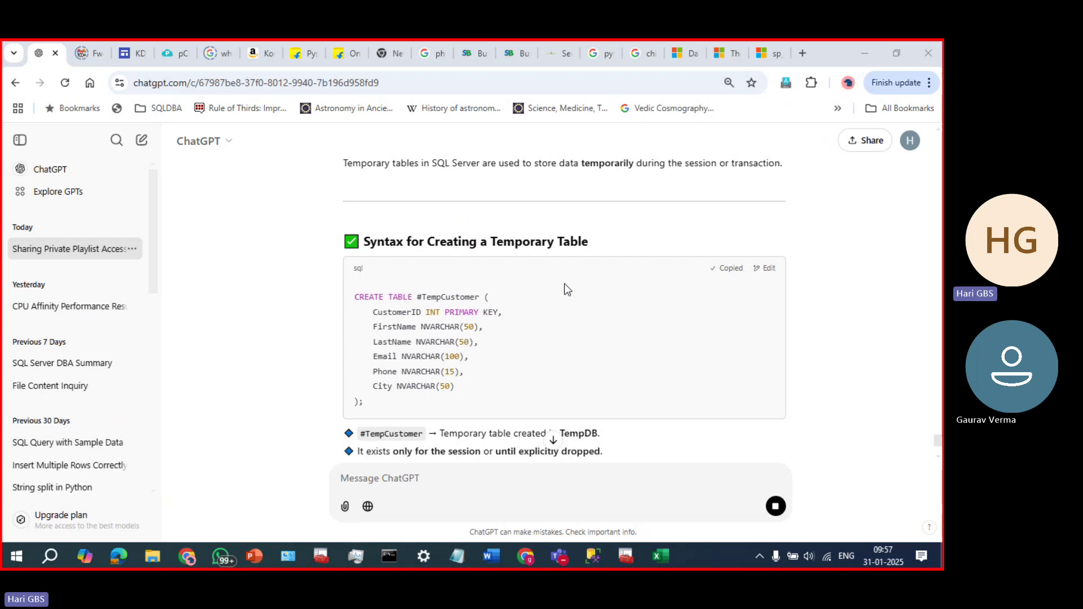
key("alt+Tab")
key("ctrl+a")
key("ctrl+f")
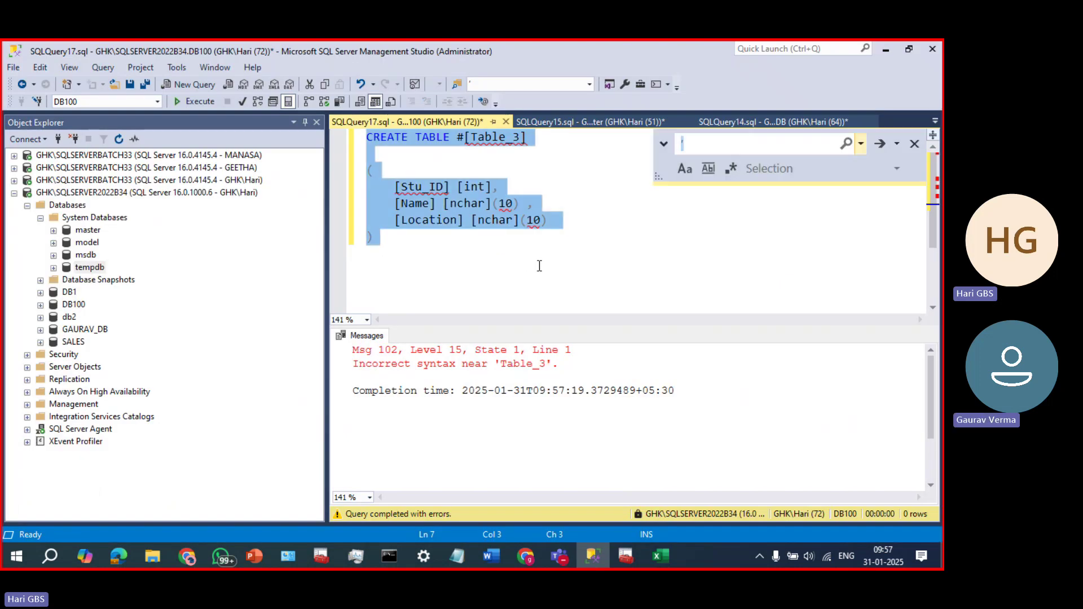
key("ctrl+v")
key("alt+Tab")
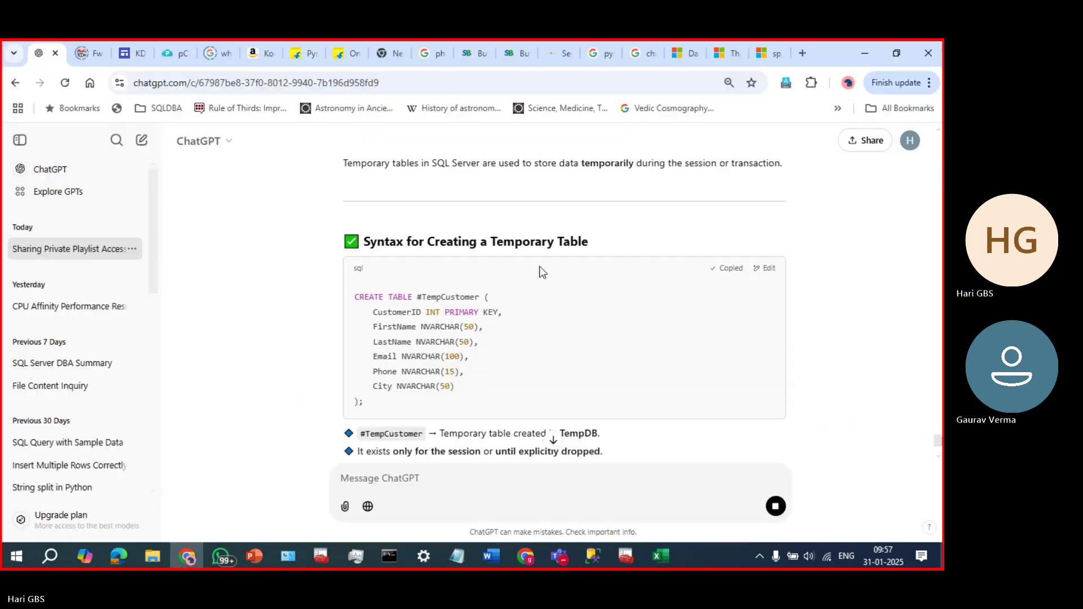
left_click(731, 279)
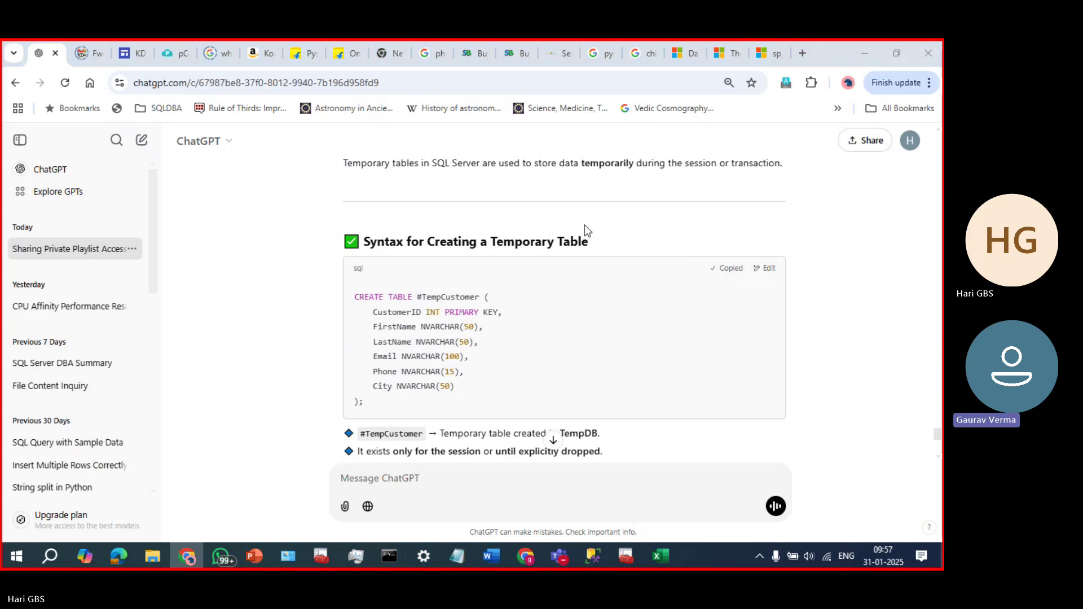
key("alt+Tab")
key("ctrl+v")
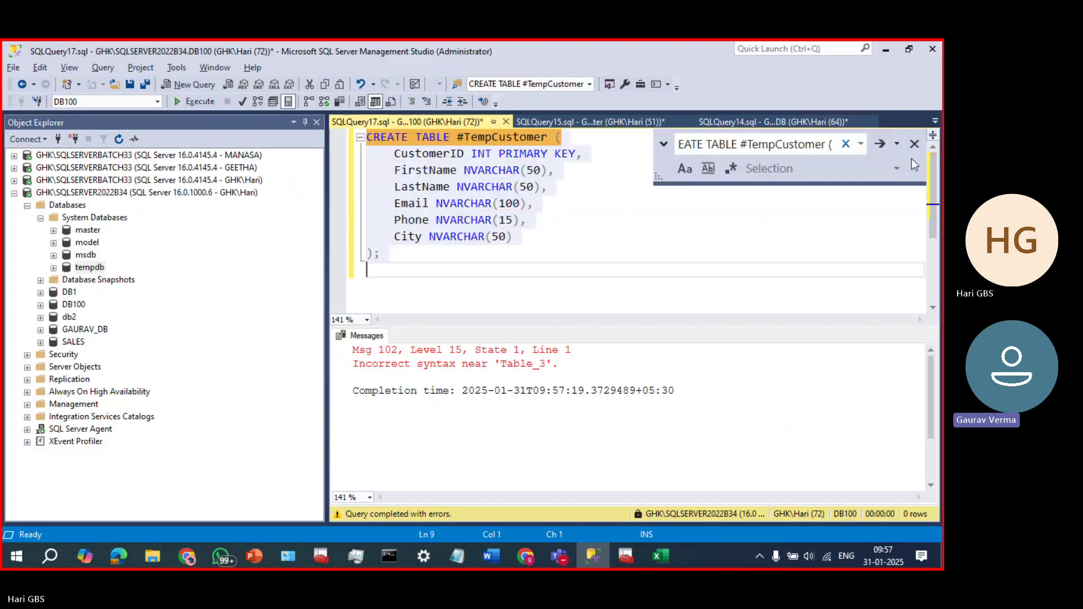
- Remove the PRIMARY KEY constraint from the CustomerID column in the CREATE TABLE #TempCustomer statement
key("Escape")
left_click(566, 212)
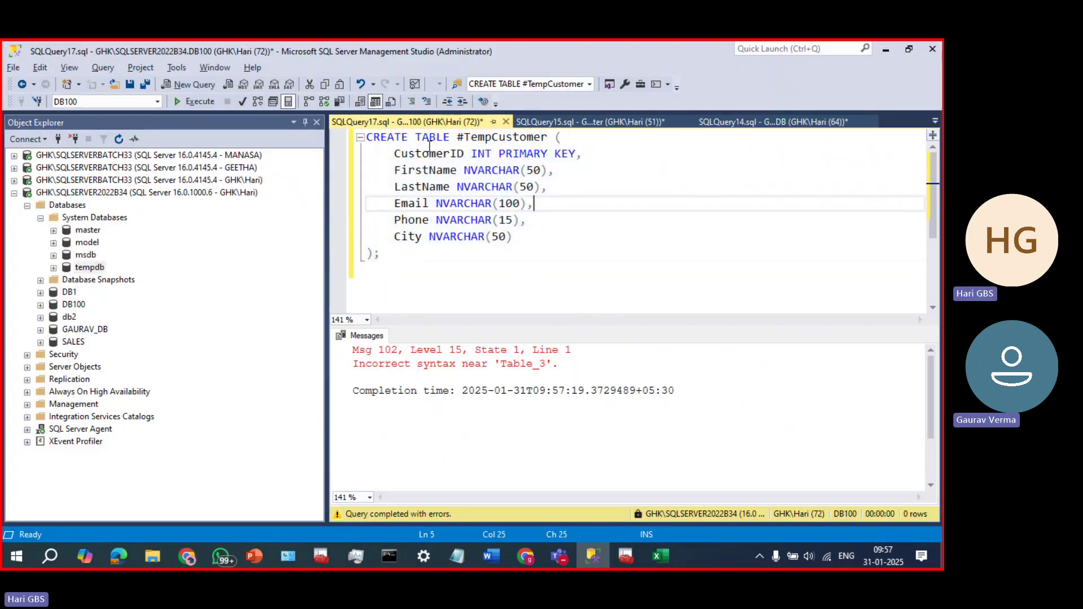
left_click_drag(499, 153, 578, 160)
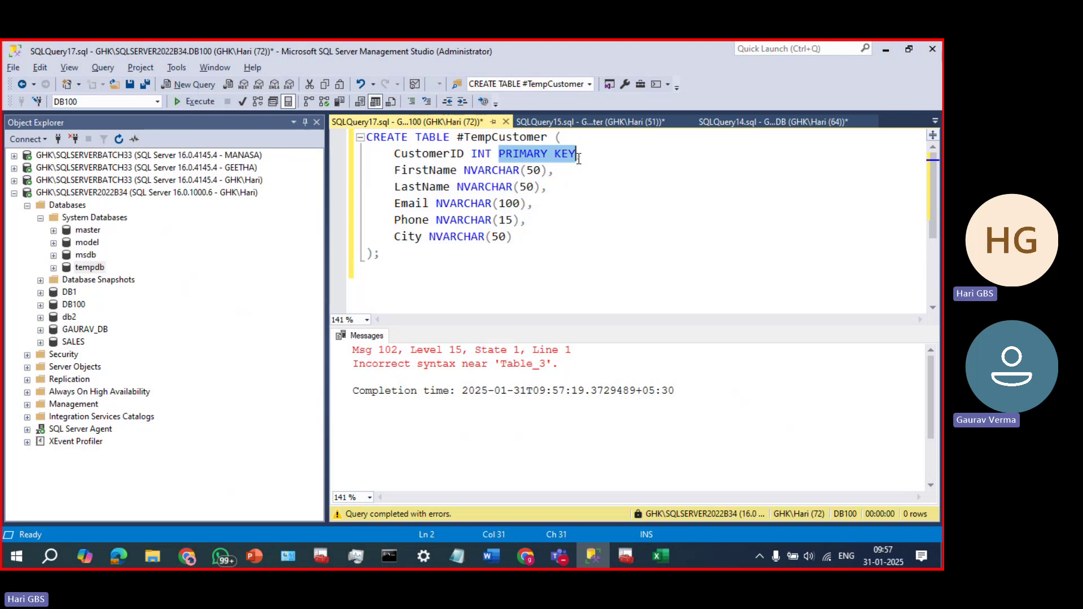
key("BackSpace")
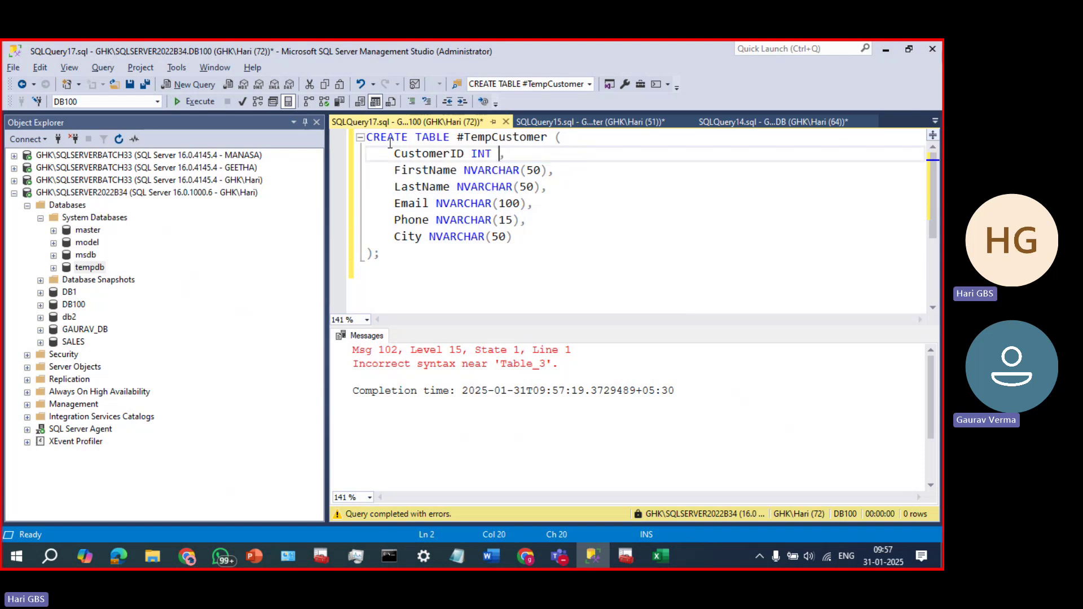
left_click(463, 137)
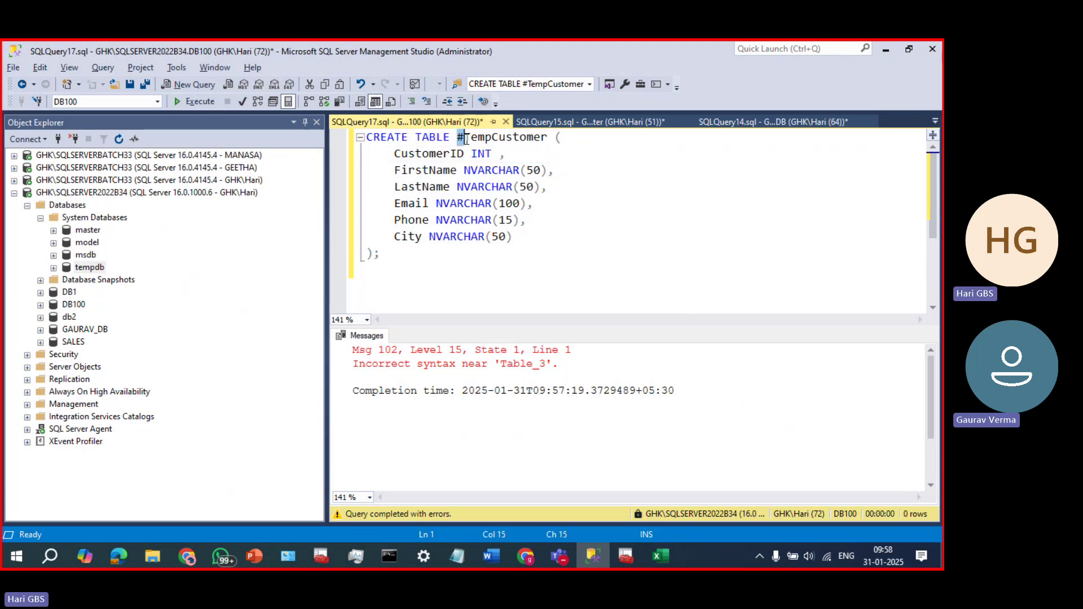
left_click_drag(467, 137, 547, 139)
left_click(624, 203)
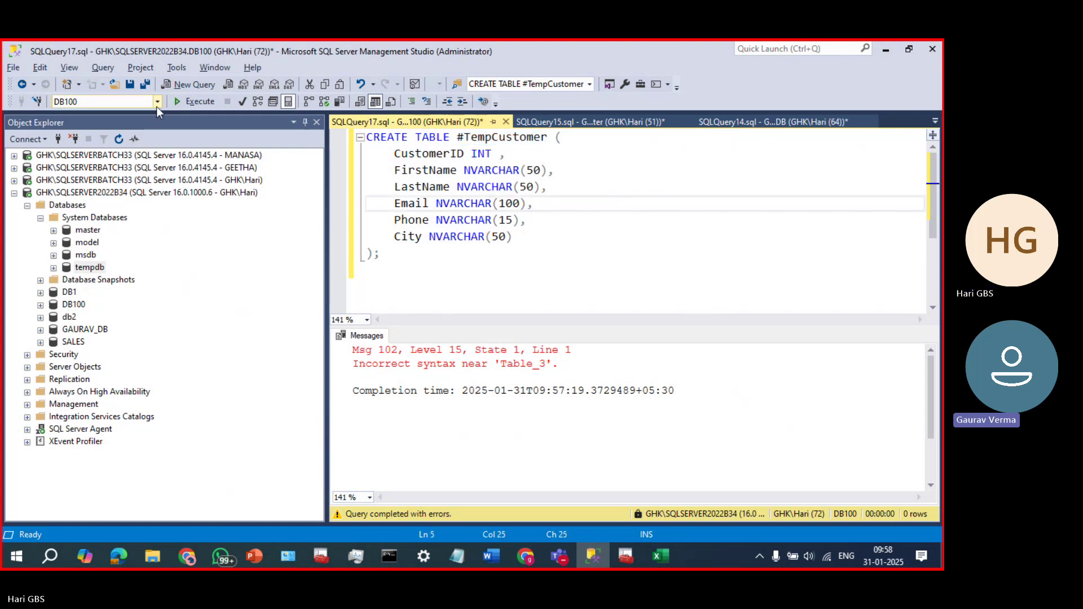
- Set tempdb as the query's database and execute the CREATE TABLE #TempCustomer statement
left_click(157, 104)
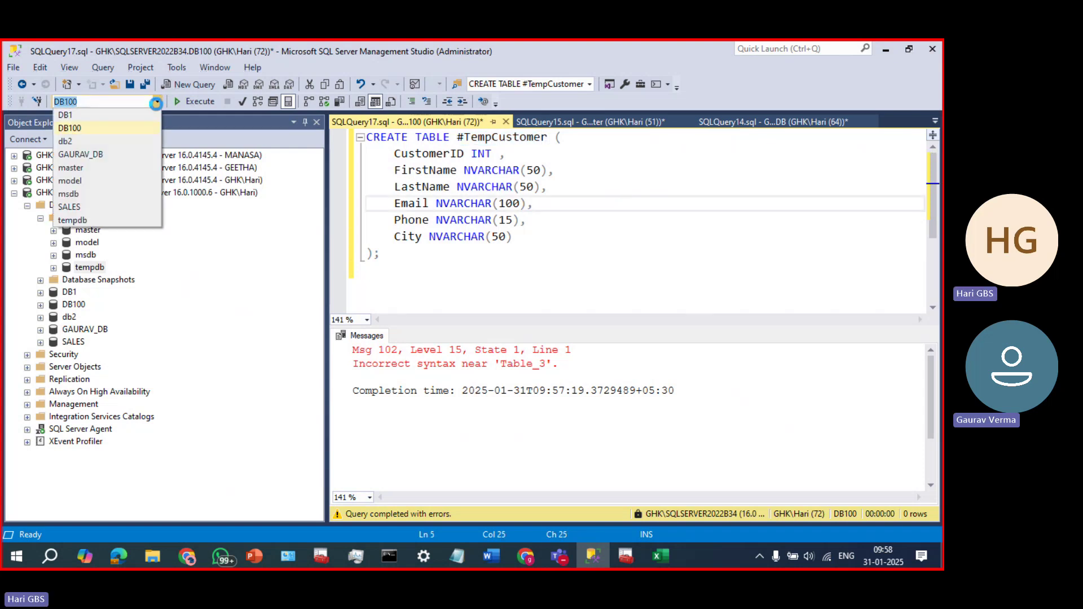
left_click(104, 221)
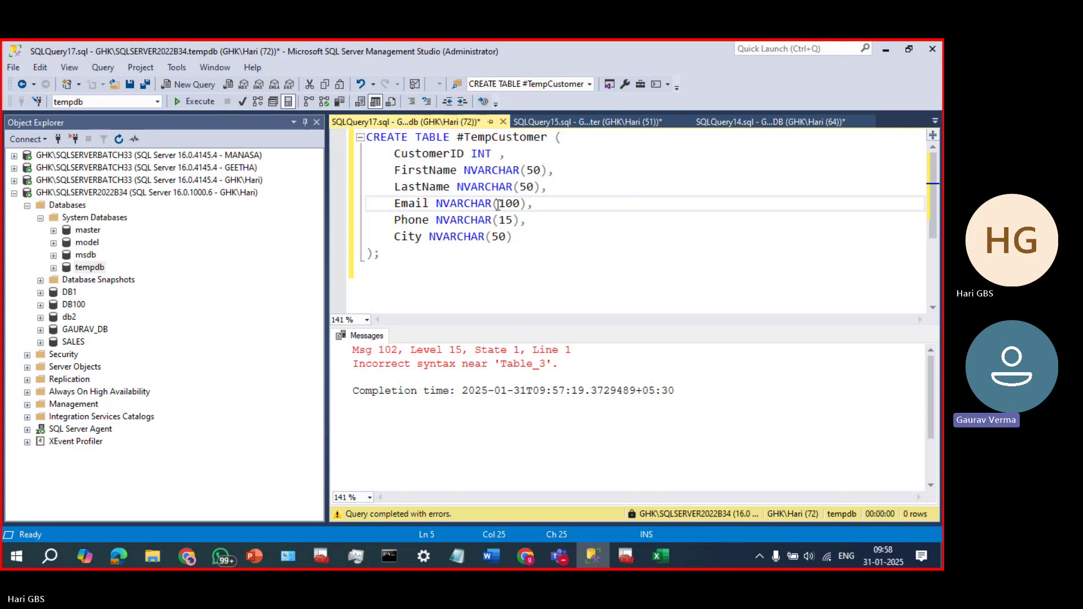
left_click(195, 102)
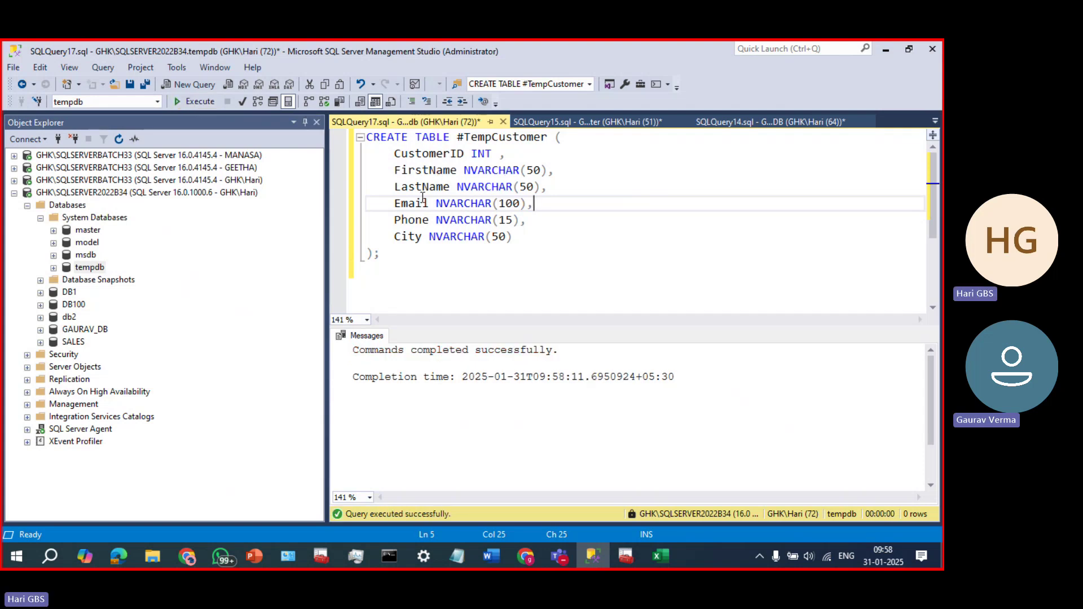
- Look through the table folders of tempdb and locate the #TempCustomer table among its temporary tables
left_click(88, 268)
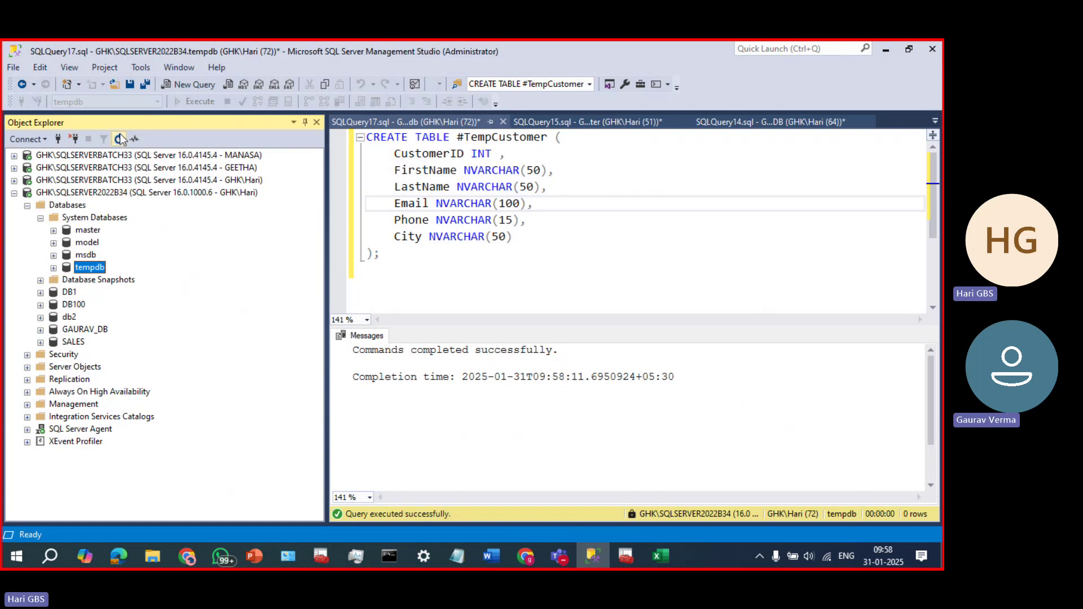
left_click(54, 268)
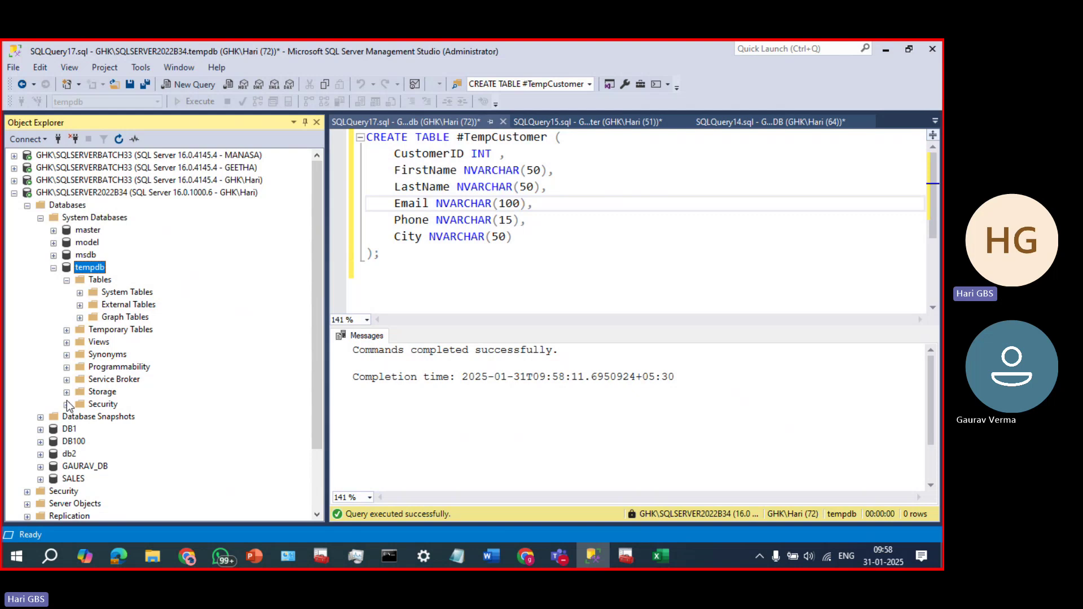
left_click(80, 304)
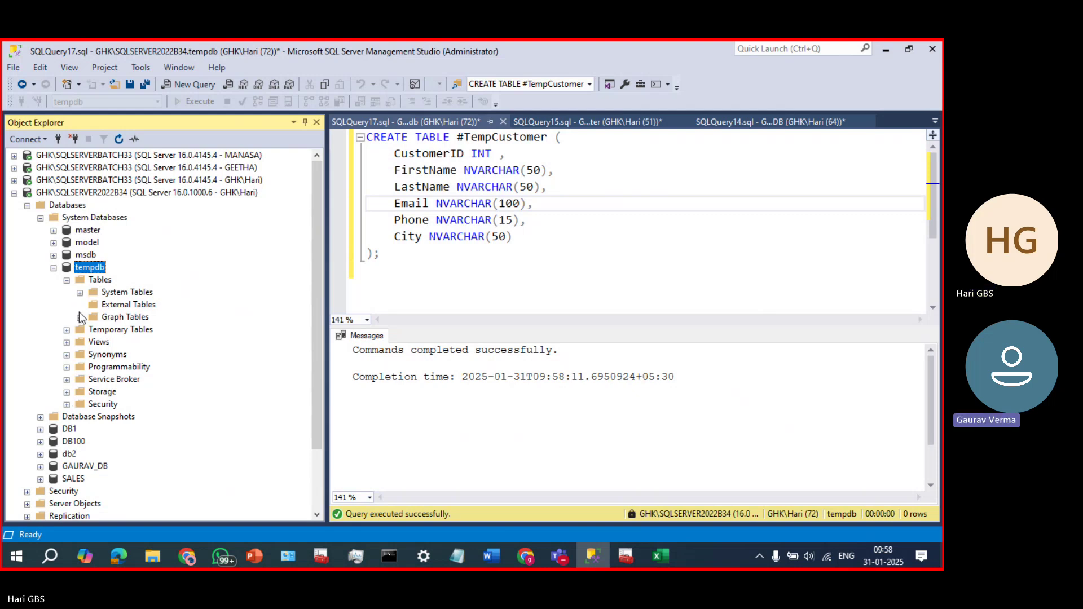
left_click(79, 292)
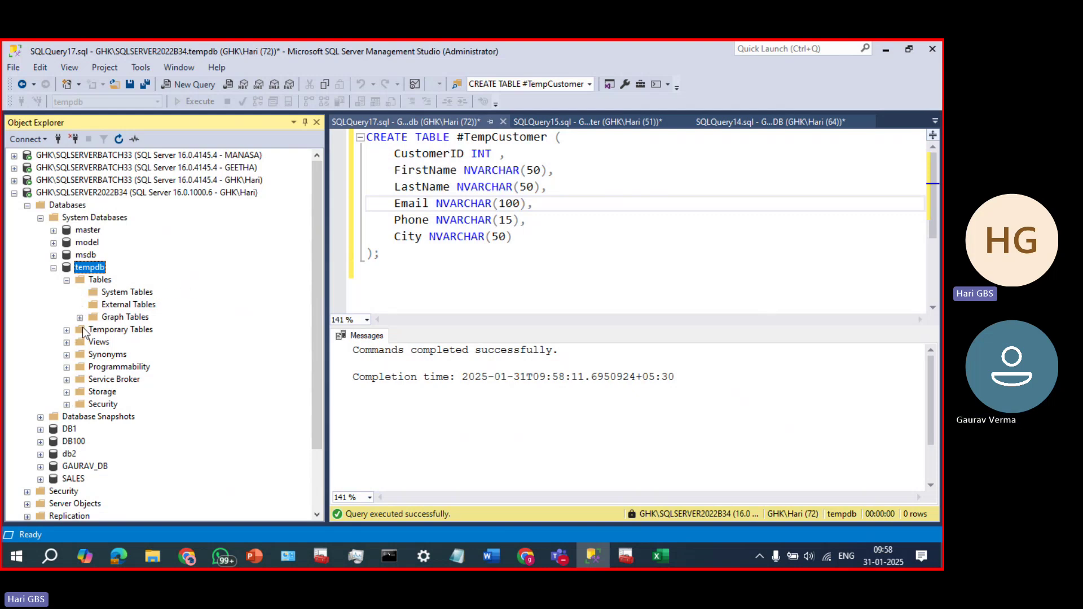
left_click(66, 330)
left_click(115, 343)
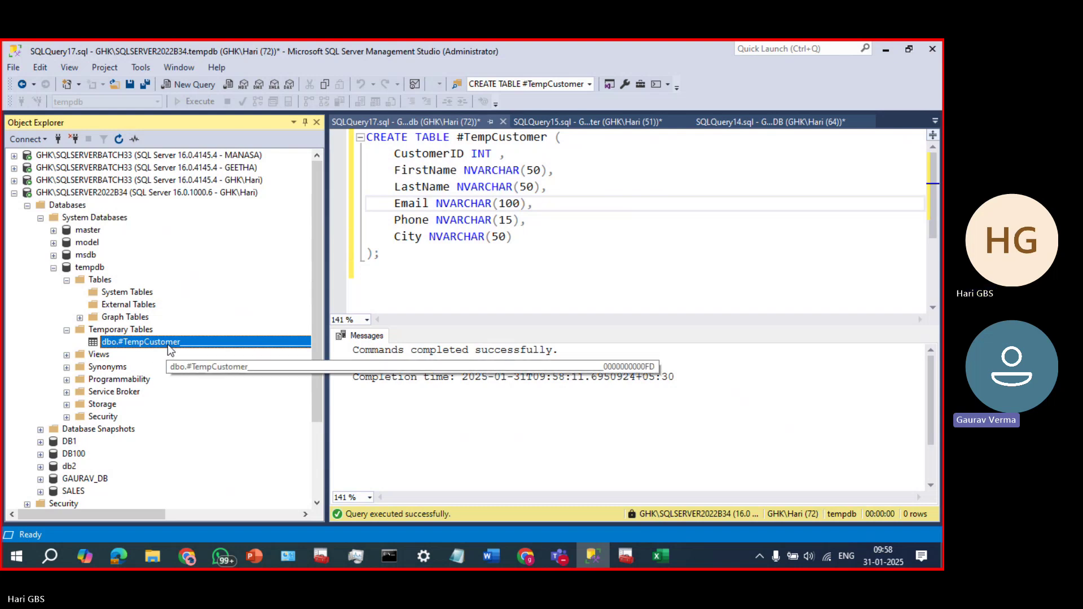
- Close SQLQuery17 without saving and refresh the Temporary Tables folder of tempdb
left_click(446, 156)
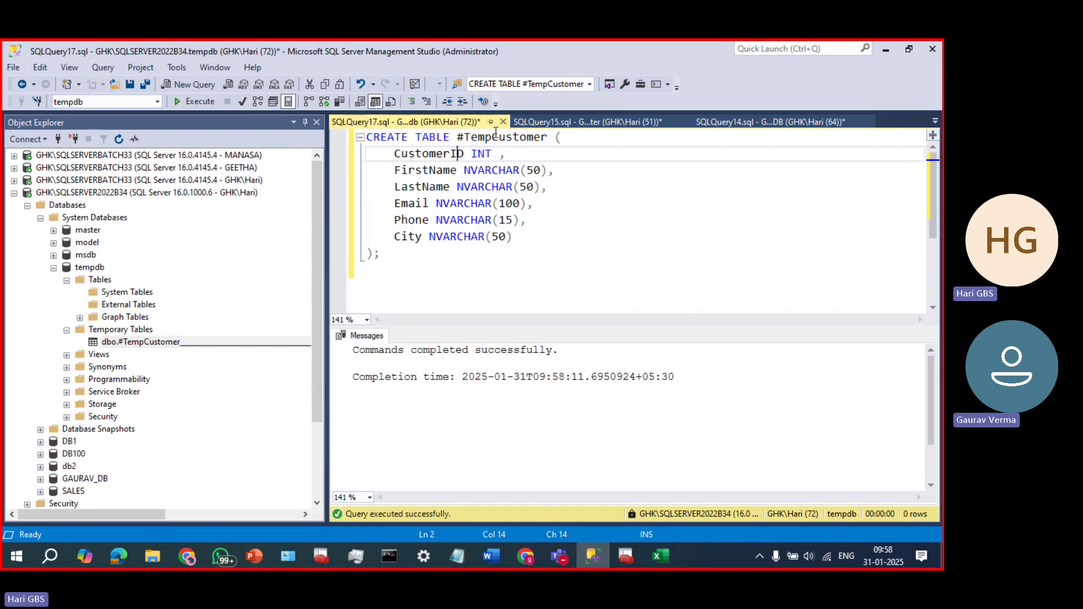
left_click(503, 122)
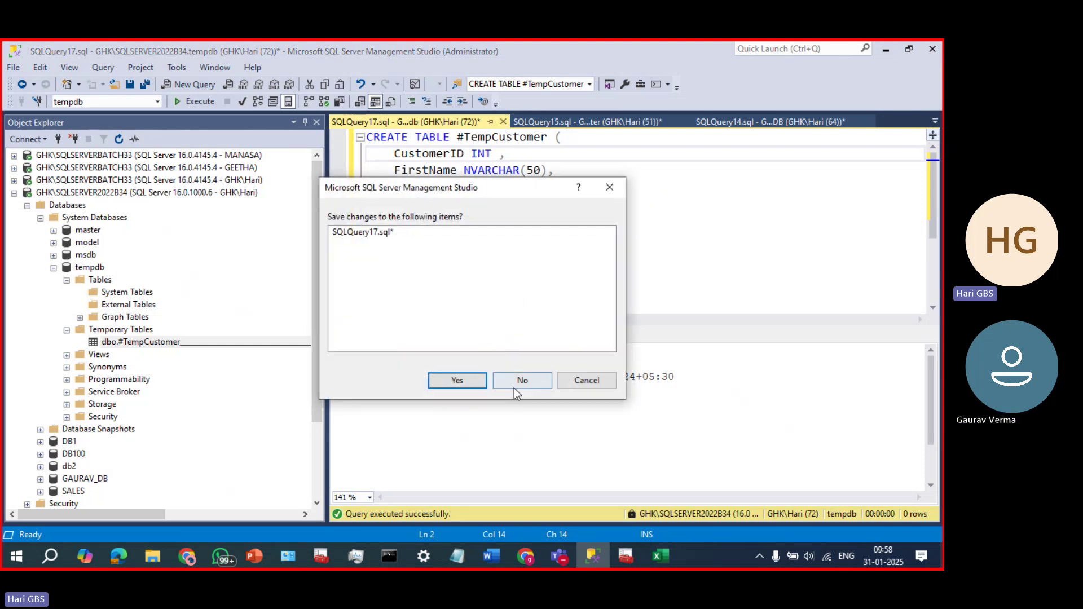
left_click(514, 388)
left_click(106, 281)
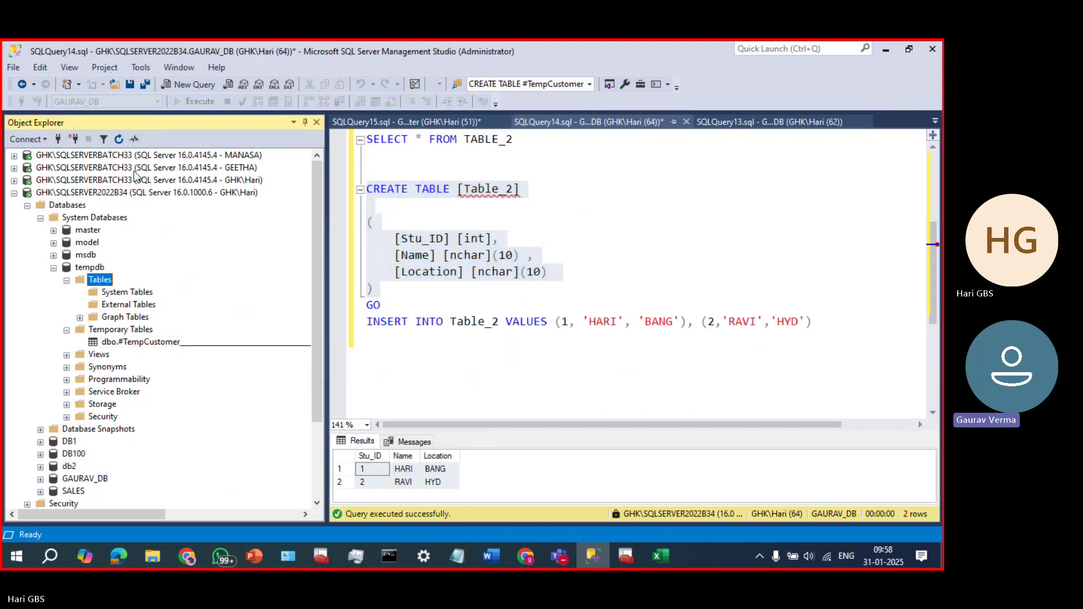
left_click(120, 330)
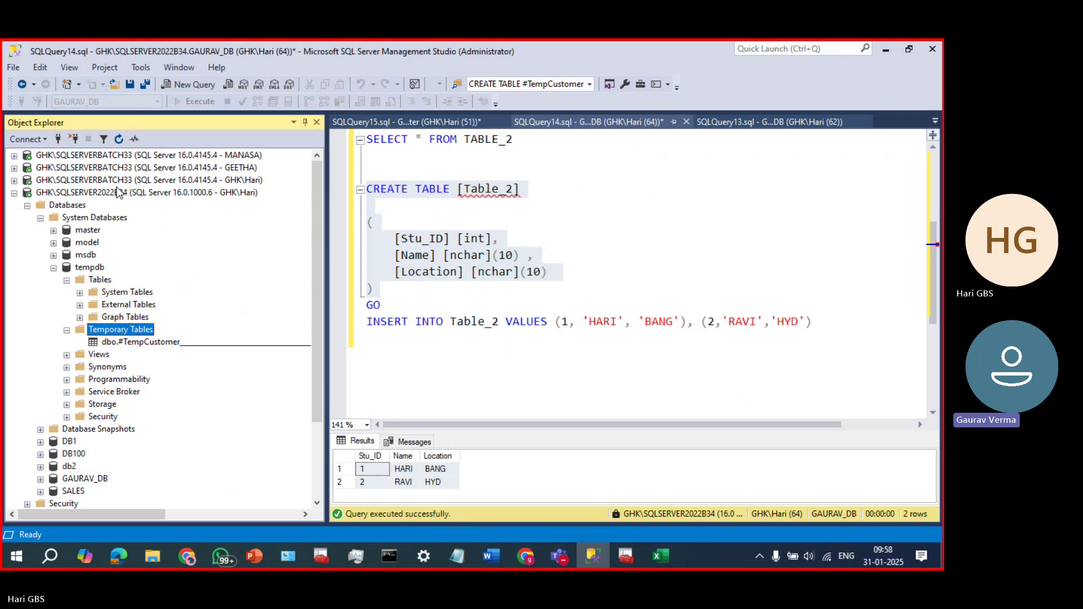
left_click(119, 140)
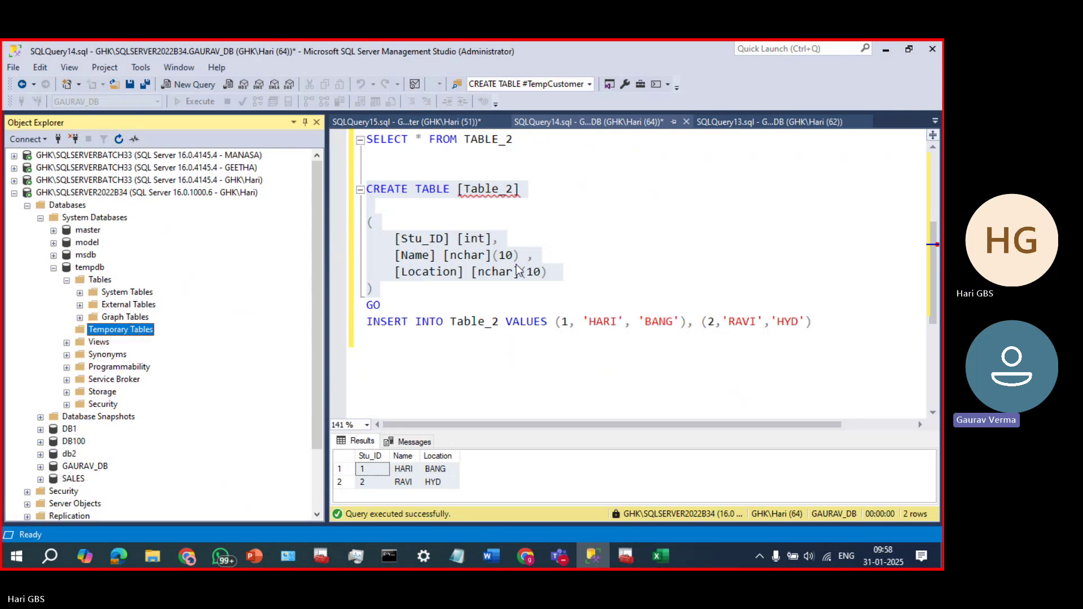
- Prefix the table name [Table_2] with ## in SQLQuery14's CREATE TABLE statement
left_click(559, 247)
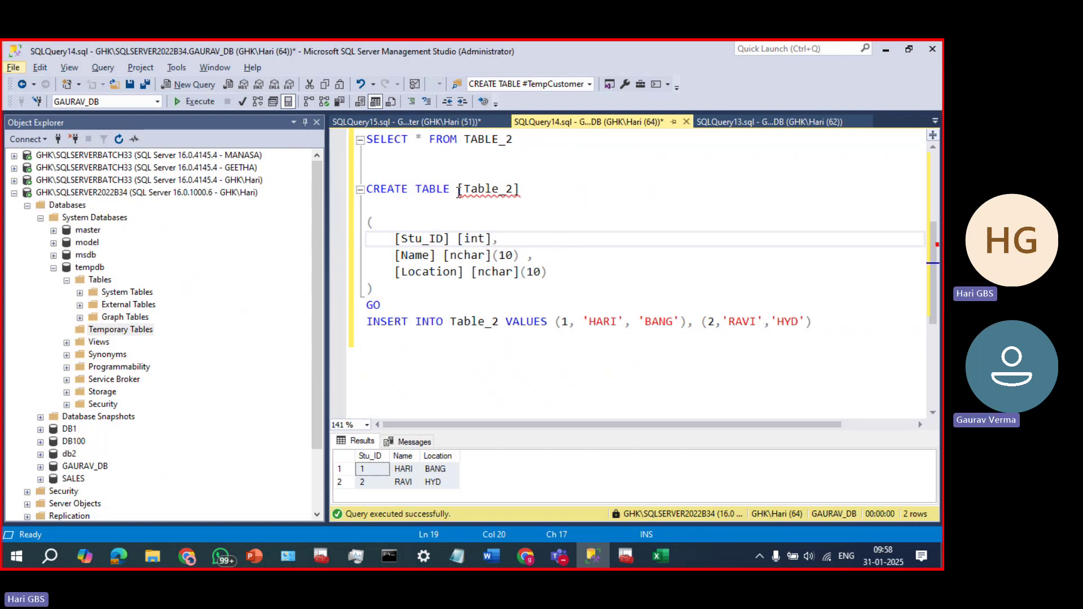
left_click(459, 190)
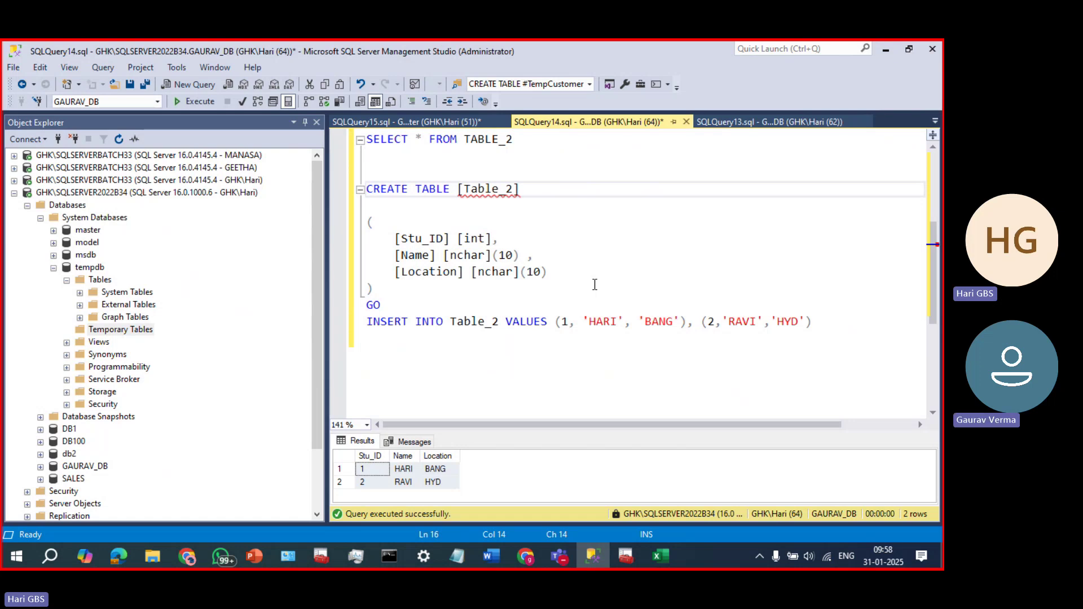
type("#")
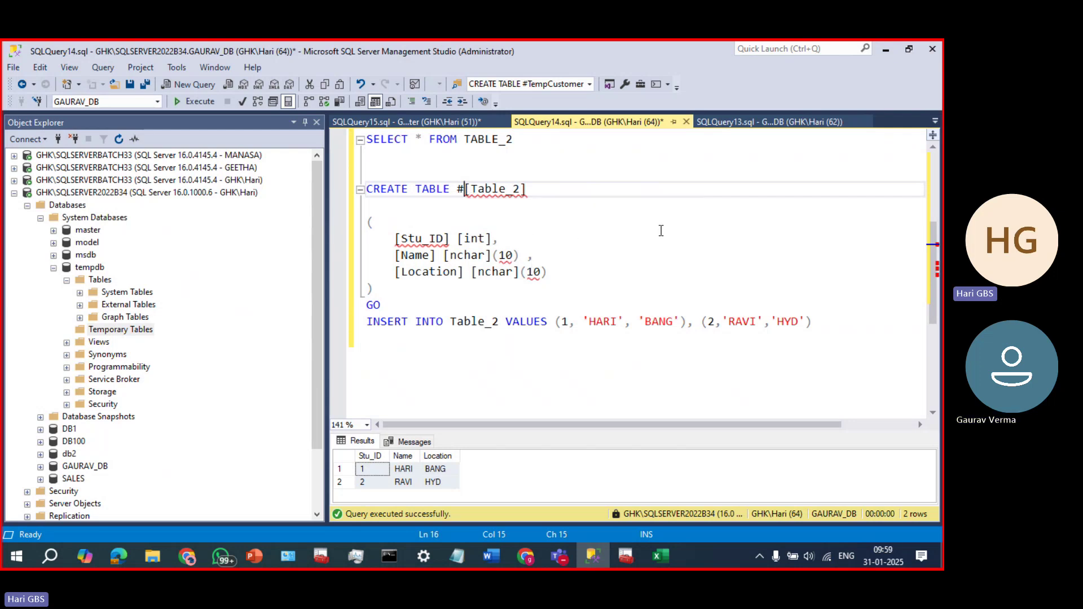
type("#")
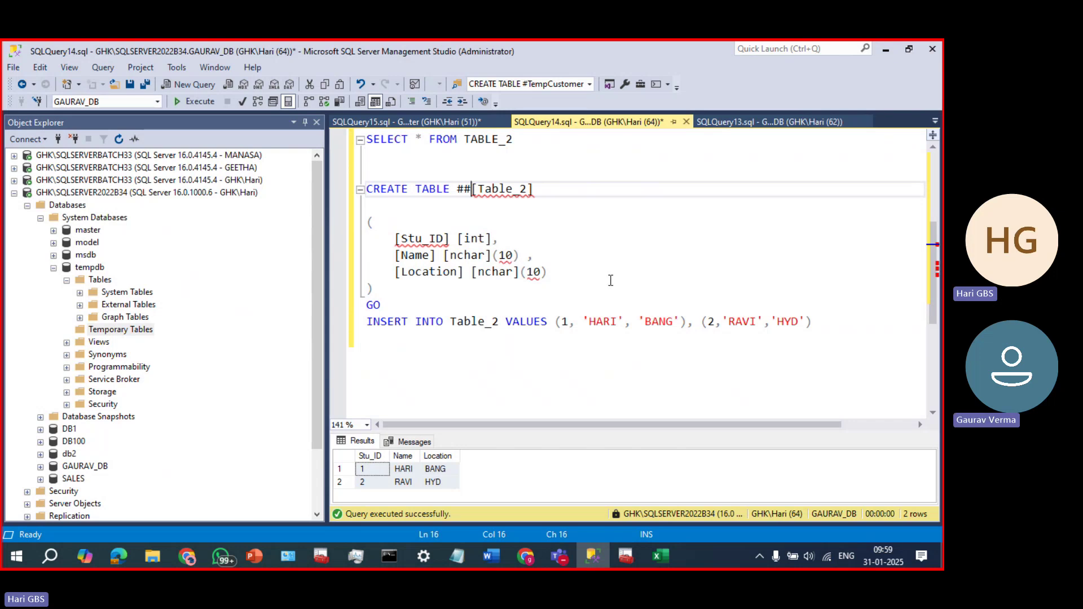
- Switch SQLQuery14 to the tempdb database and try to execute only its CREATE TABLE ##[Table_2] statement
left_click_drag(550, 296, 365, 190)
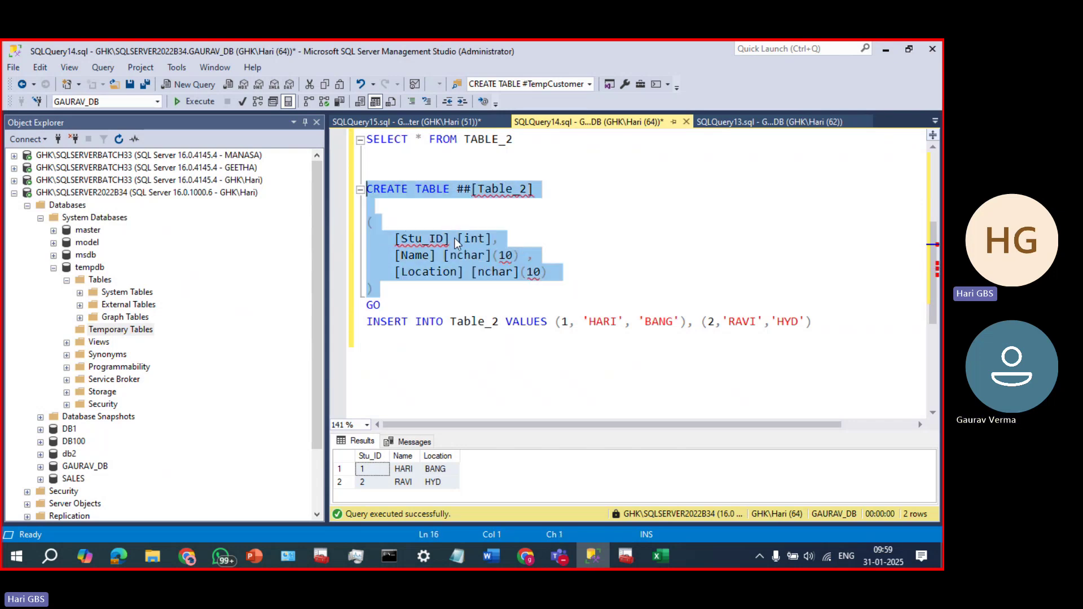
left_click(744, 123)
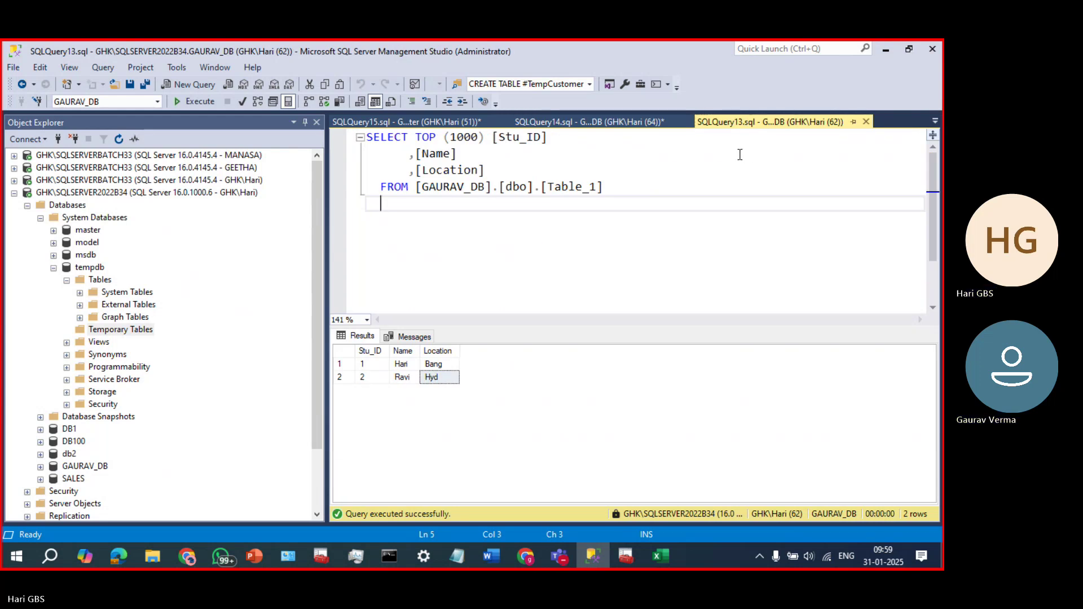
left_click(574, 123)
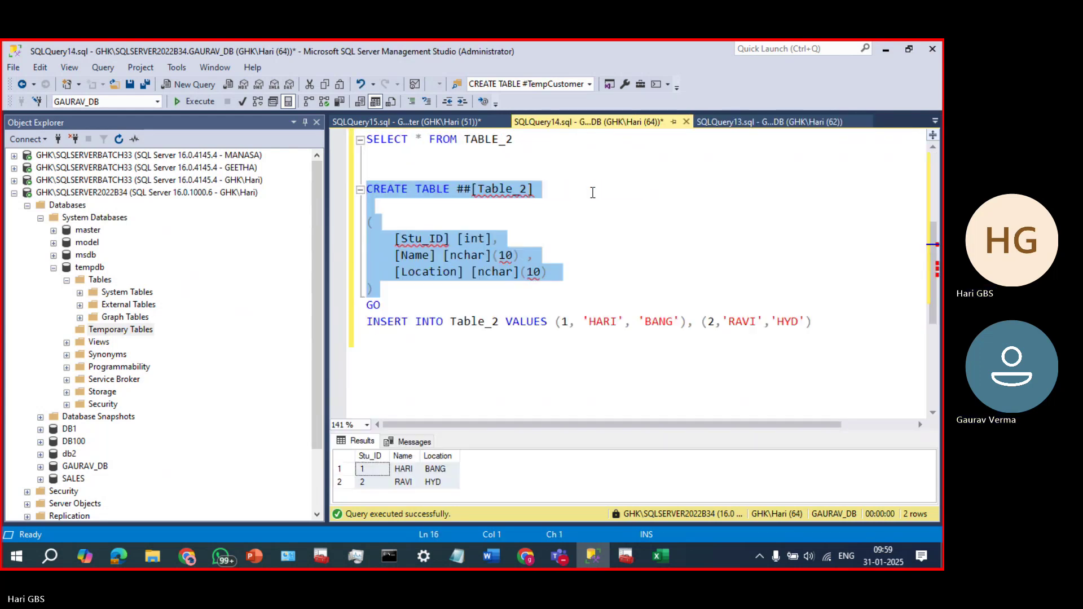
left_click(158, 102)
left_click(72, 220)
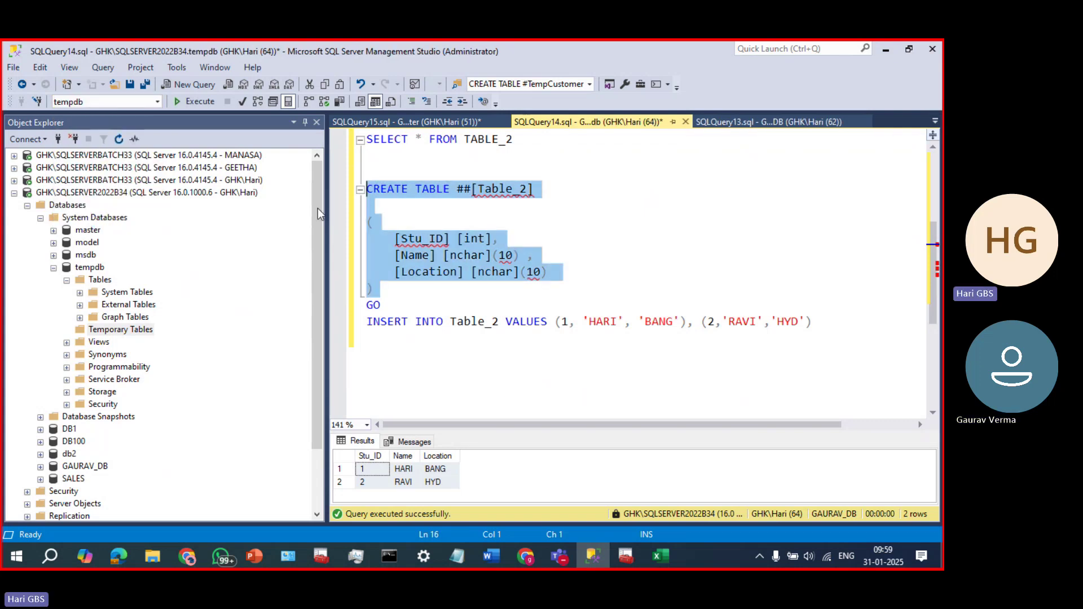
left_click(196, 102)
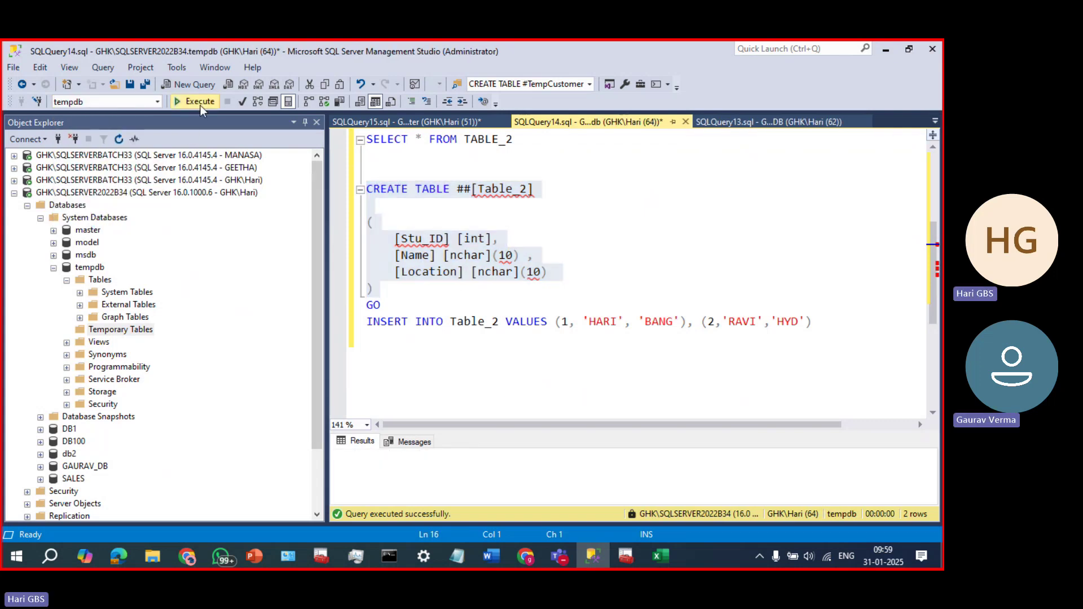
left_click(567, 218)
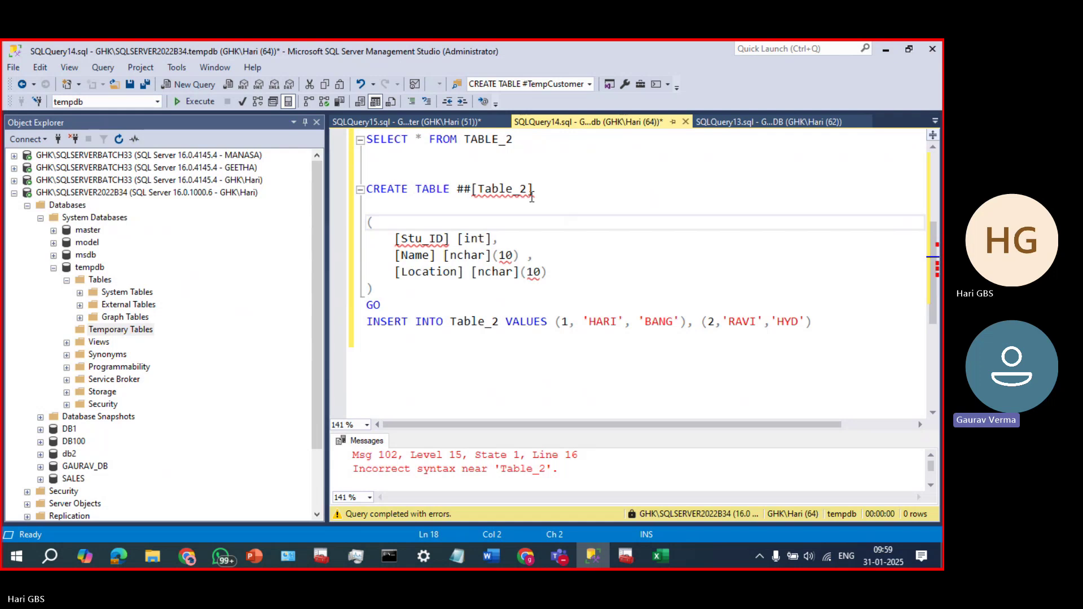
- Rename the table to ##Table_3 without square brackets and execute the CREATE TABLE statement
left_click(529, 191)
type("3")
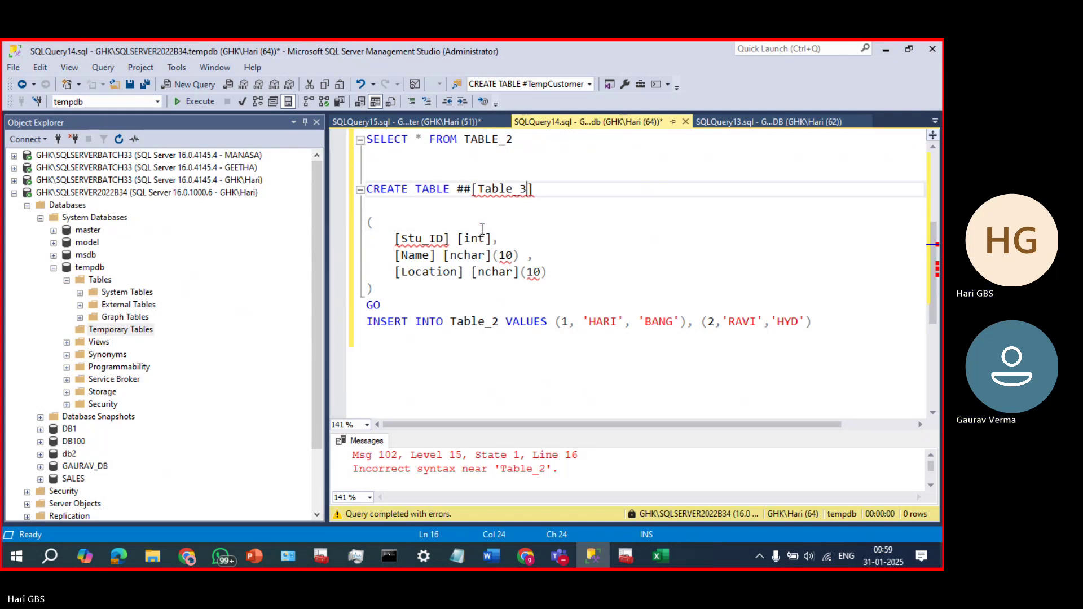
left_click(478, 190)
key("BackSpace")
left_click(562, 190)
key("BackSpace")
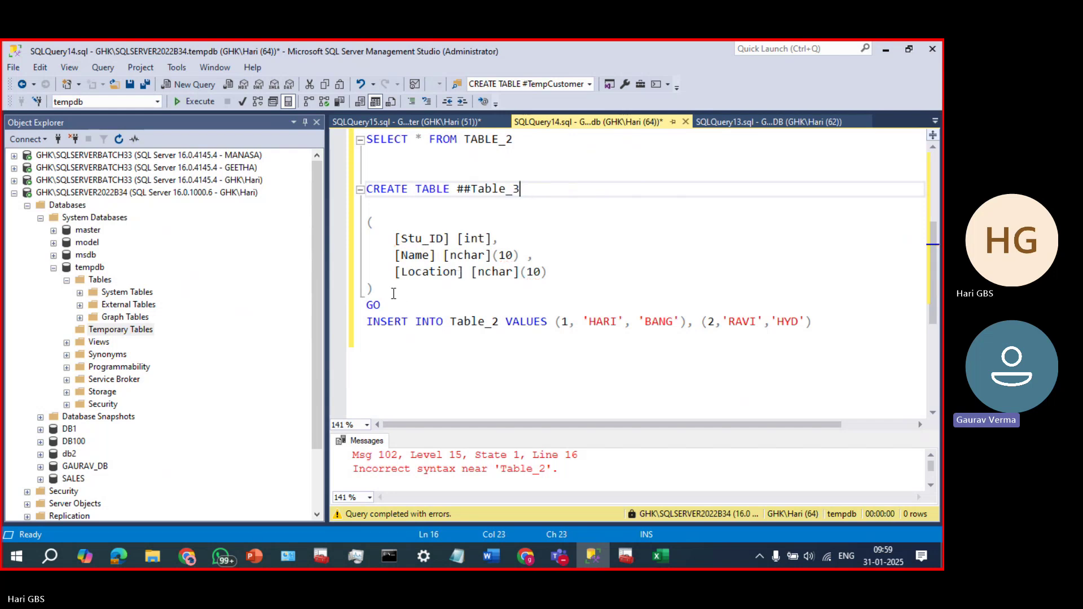
left_click_drag(394, 292, 347, 173)
key("F5")
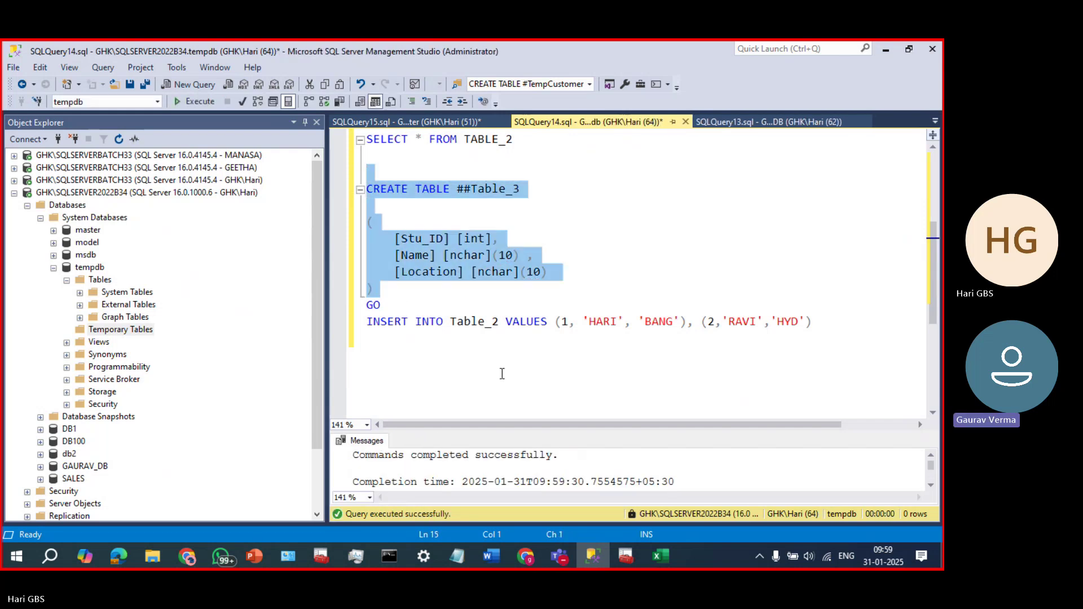
- Check the Temporary Tables folder of tempdb and select the global temporary table ##Table_3
left_click(98, 280)
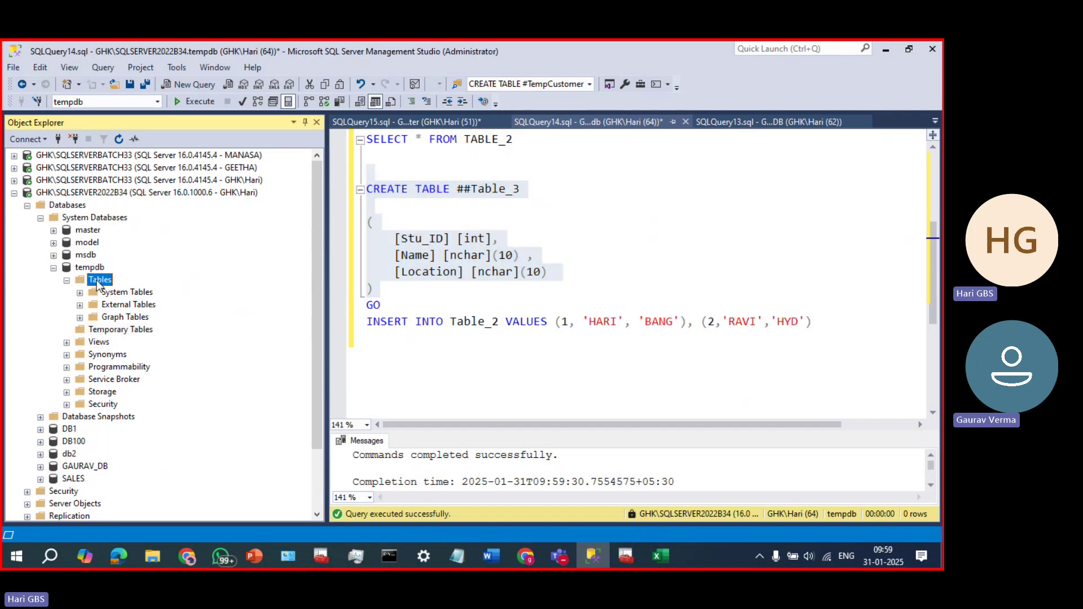
left_click(91, 330)
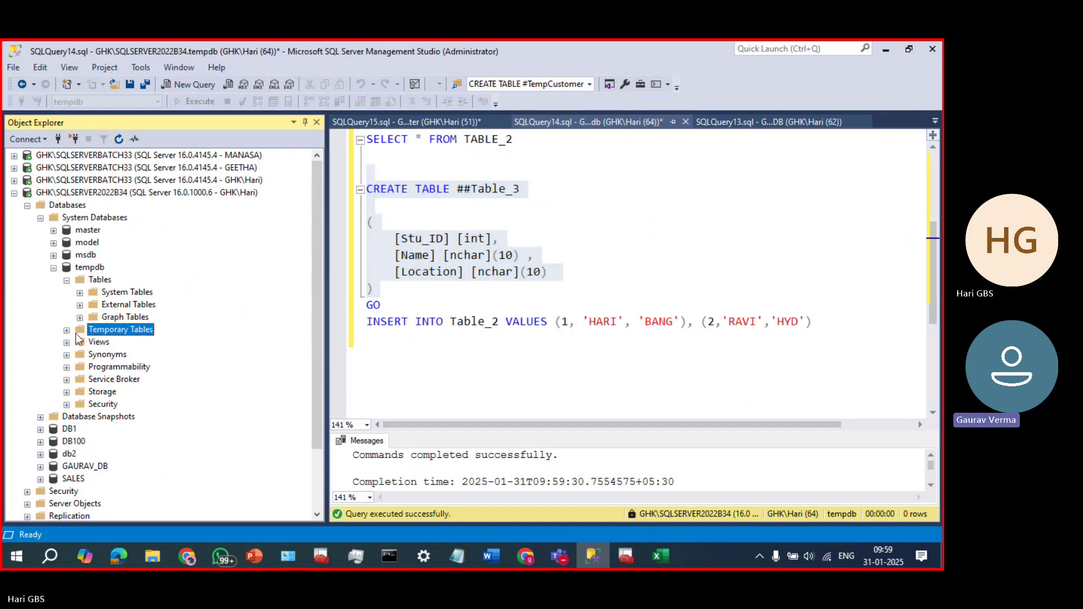
left_click(67, 330)
left_click(132, 343)
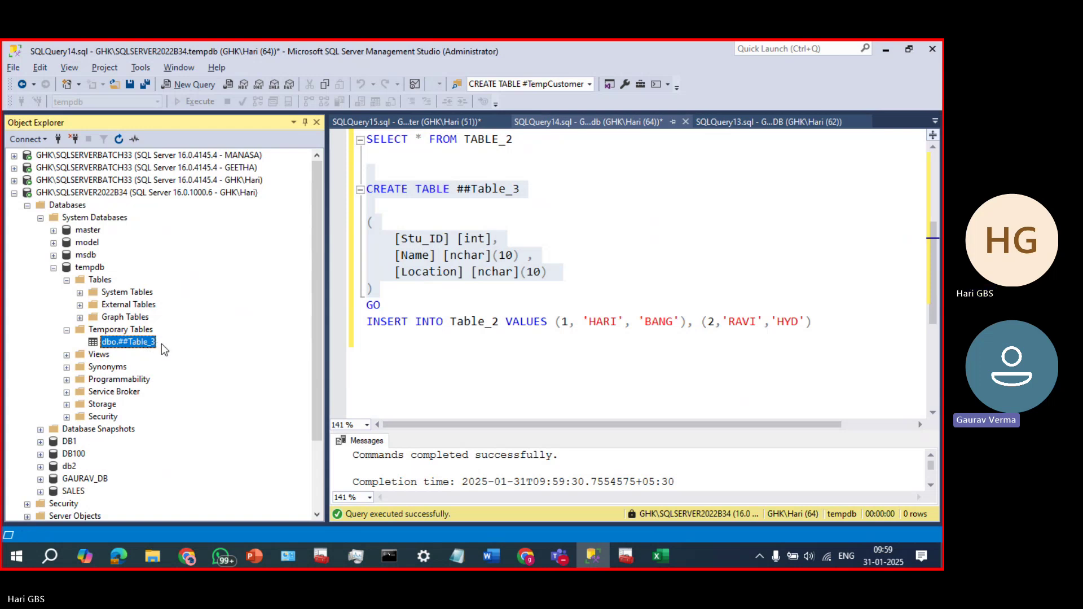
- Review the Temp-DB slide in the PowerPoint presentation and return to SQL Server Management Studio
key("alt+Tab")
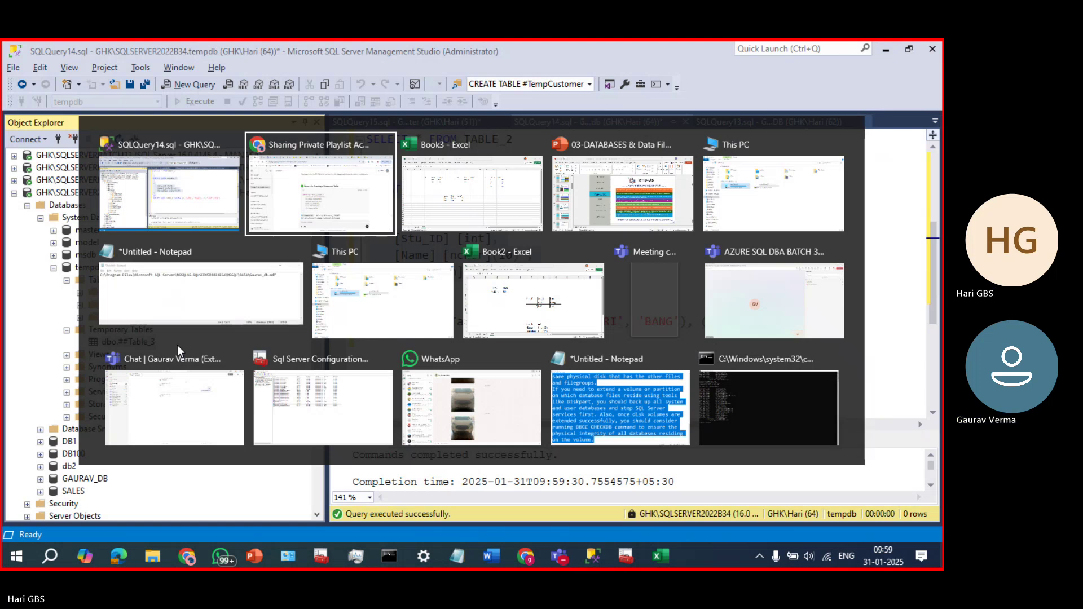
key("Tab")
key("Tab")
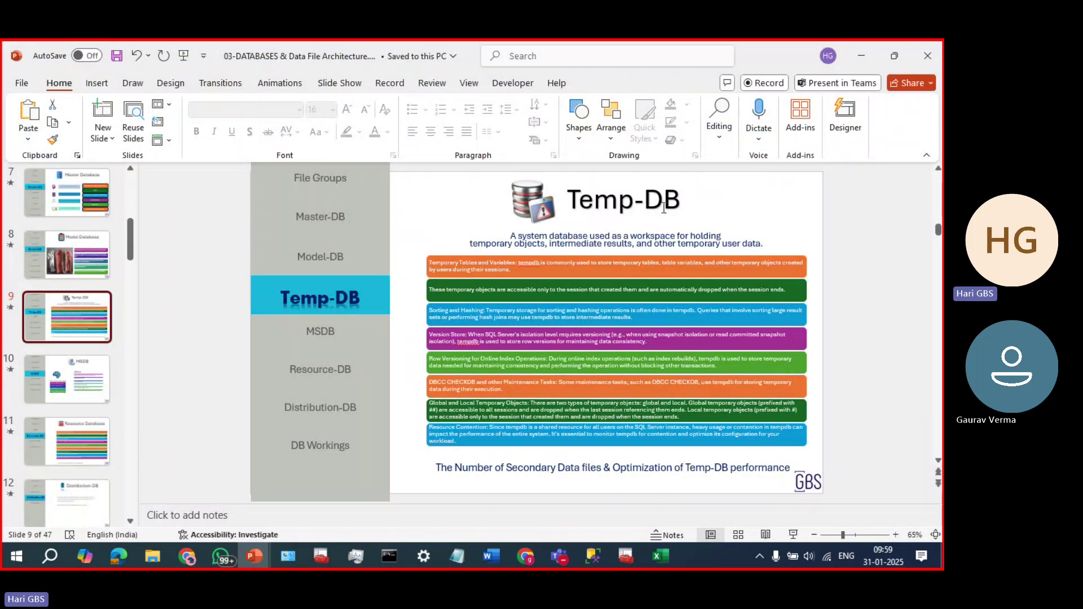
key("alt+Tab")
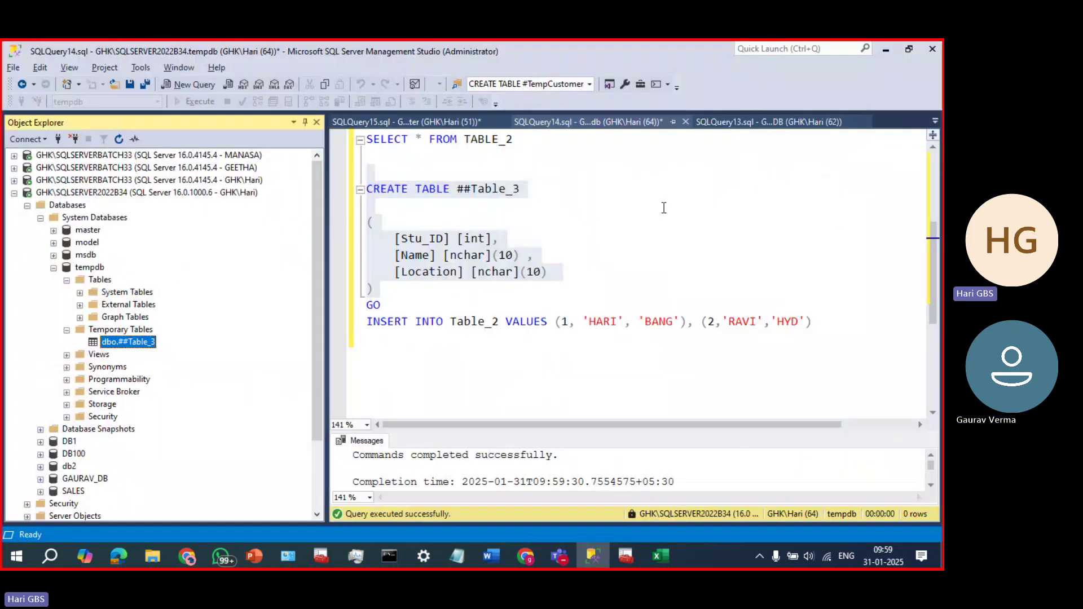
- Collapse tempdb and examine its database files, tempdev through temp4, on the Files page of its properties
left_click(54, 267)
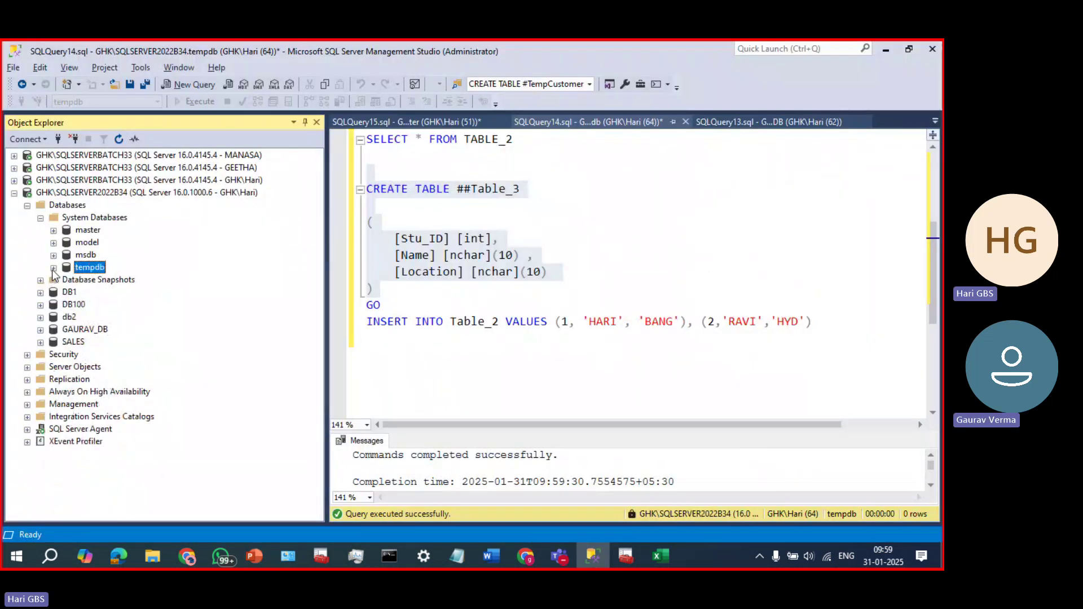
right_click(88, 274)
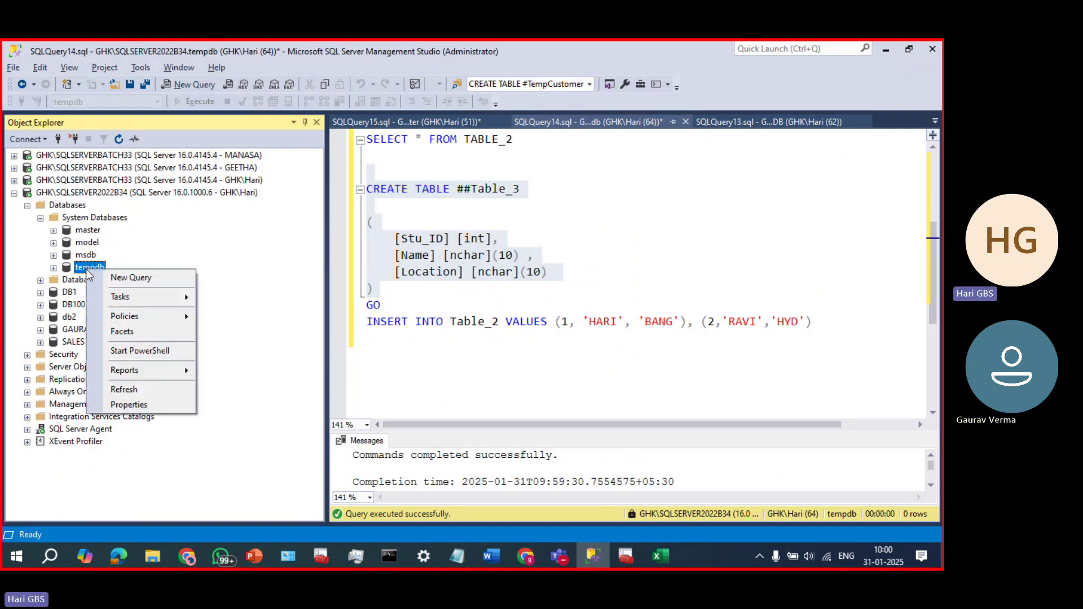
left_click(140, 406)
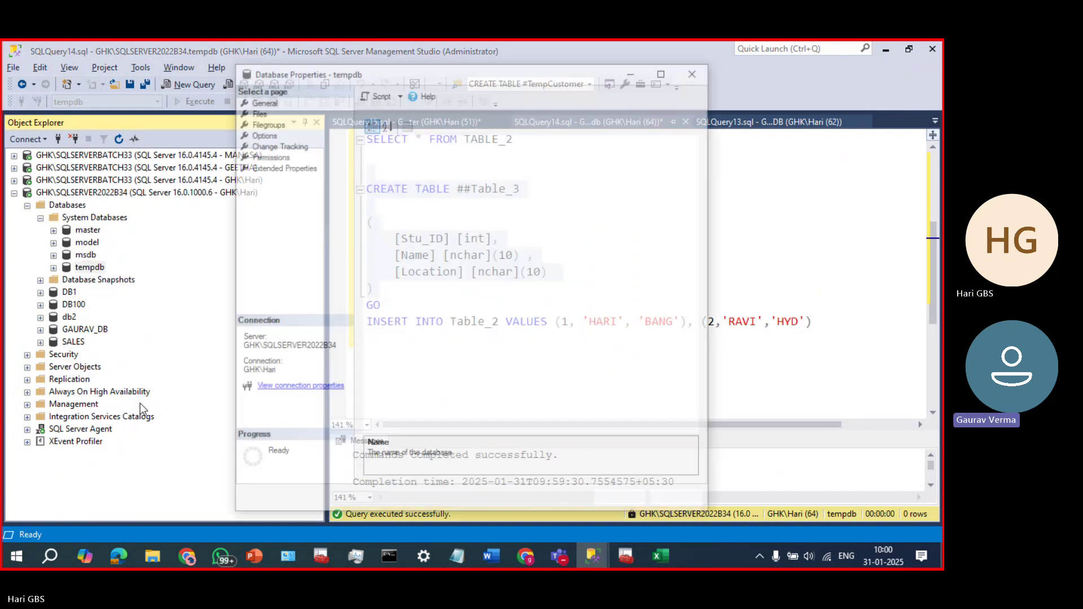
left_click(257, 111)
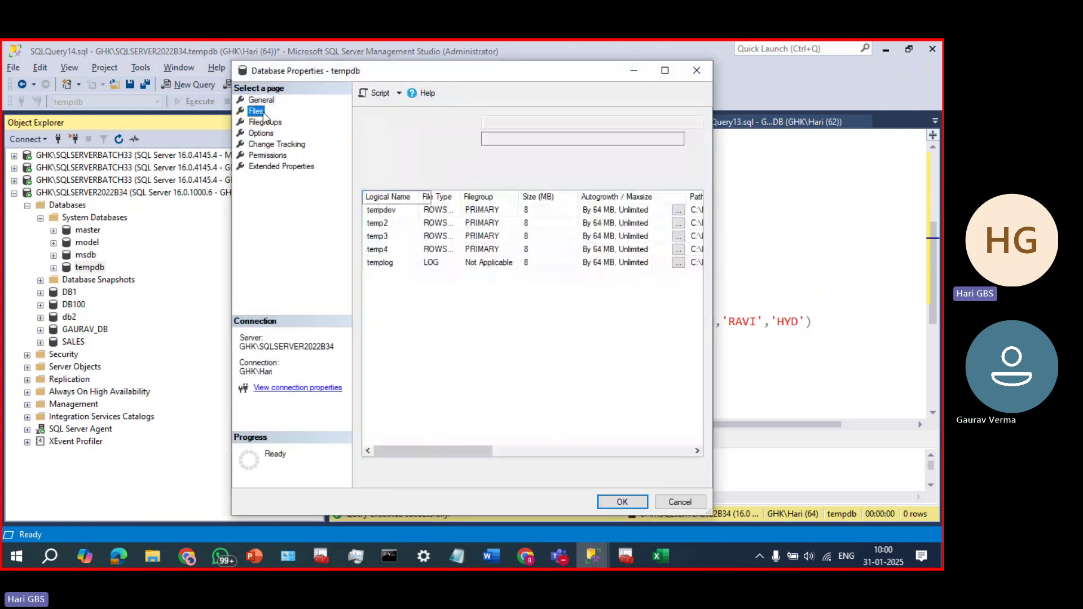
left_click(665, 70)
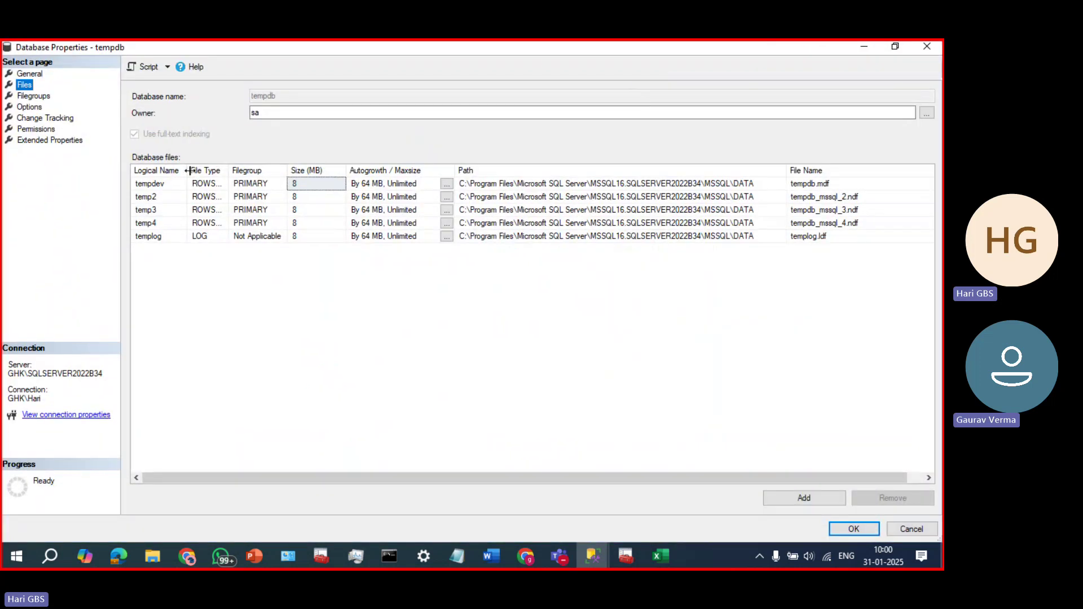
left_click(214, 189)
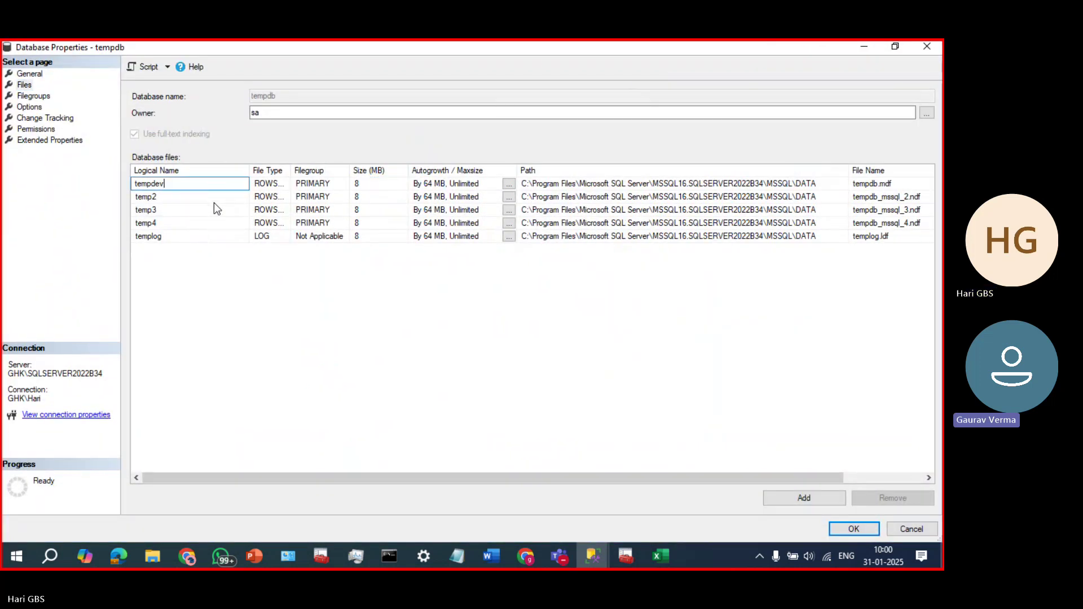
left_click(214, 202)
left_click(218, 224)
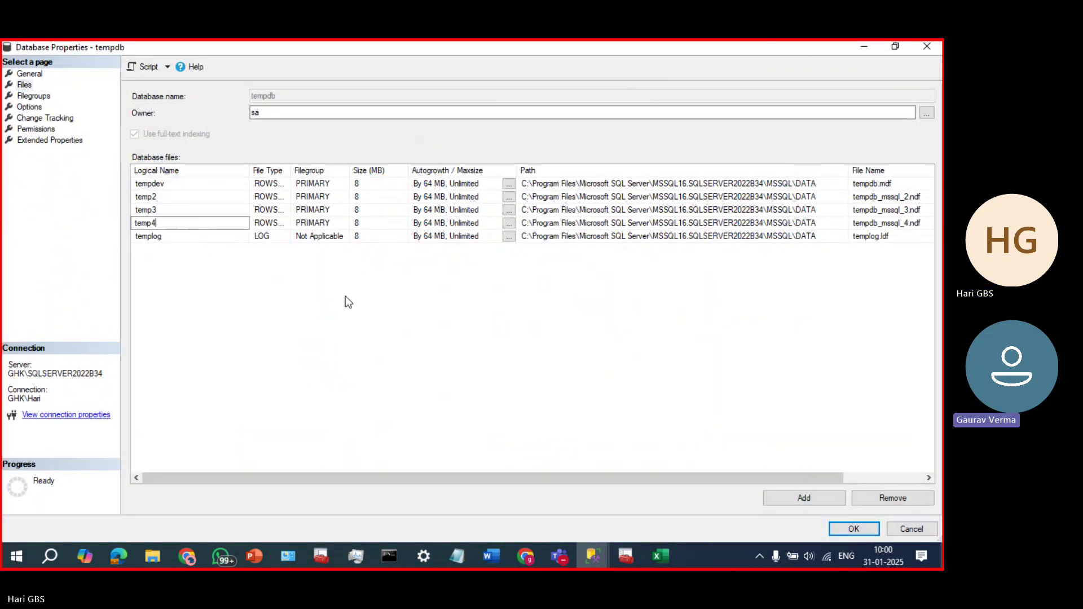
left_click(867, 50)
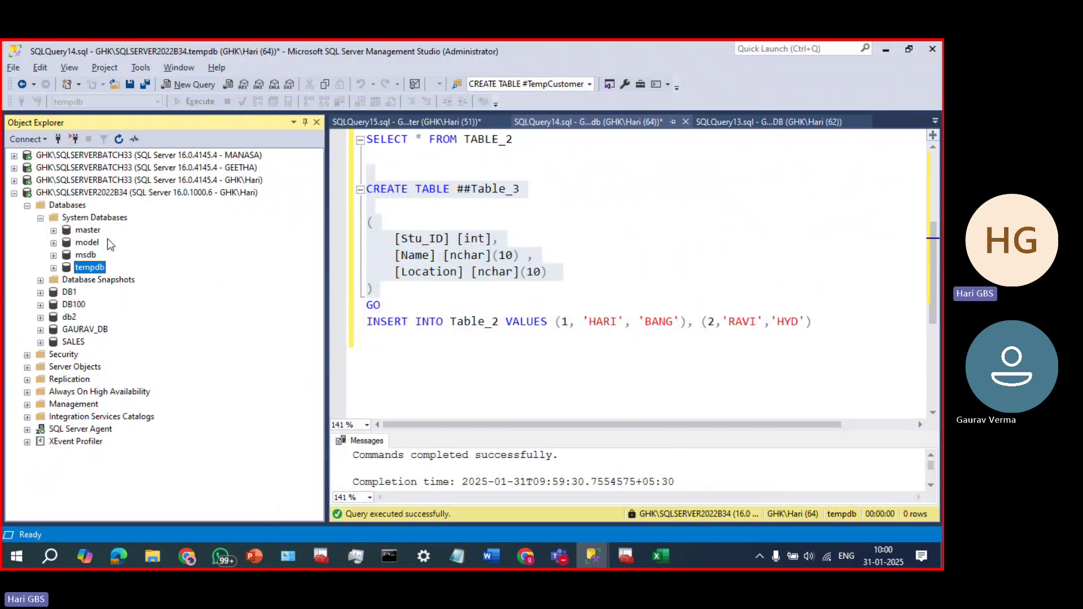
- Examine the data and log files of msdb in its database properties for comparison, and close the properties
right_click(86, 255)
left_click(125, 382)
left_click(256, 111)
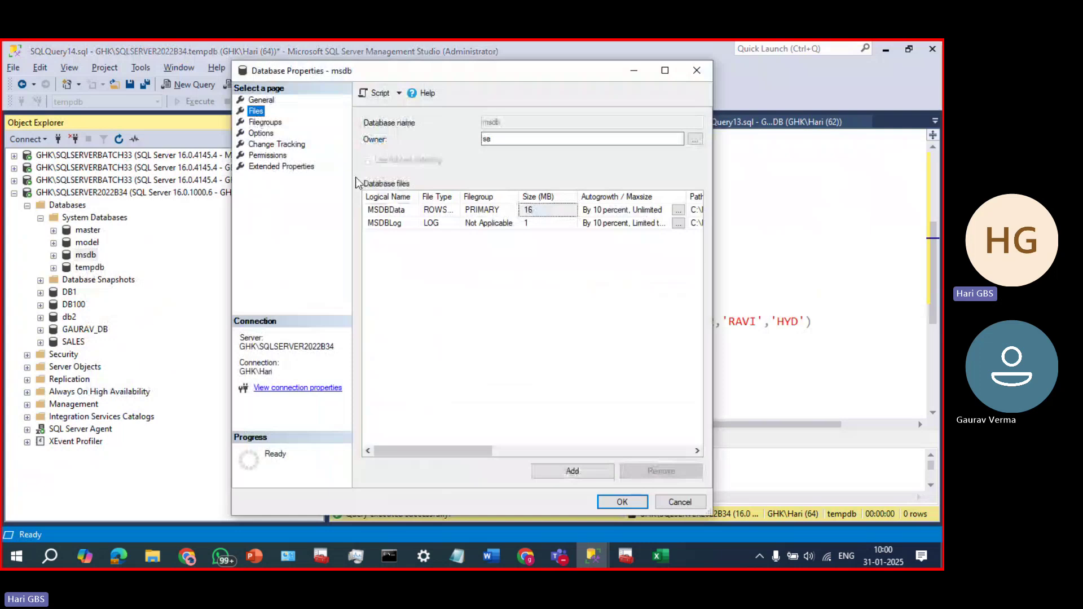
left_click(412, 224)
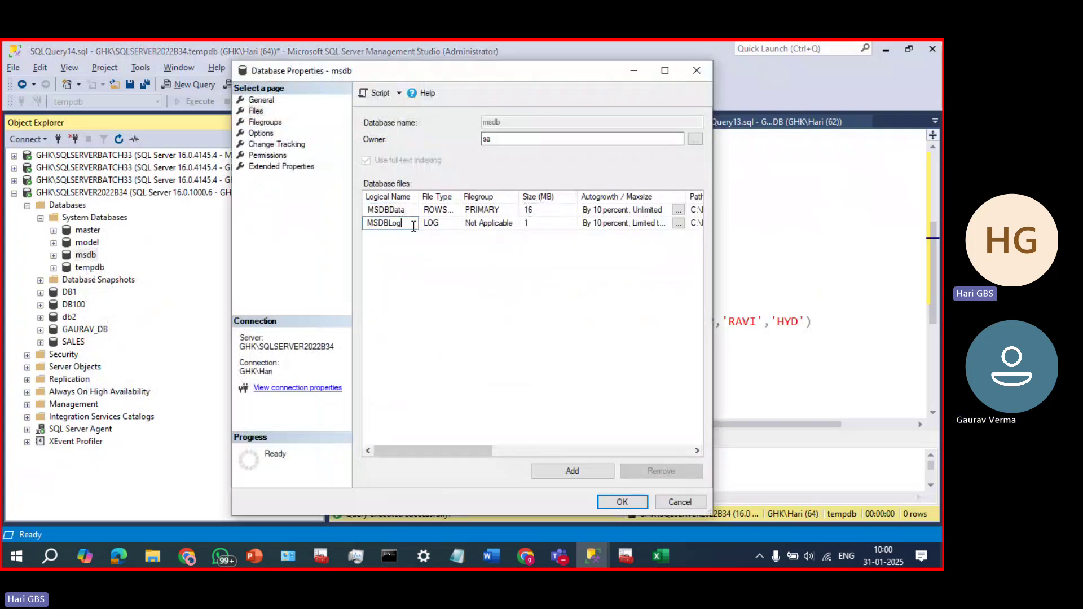
left_click(676, 74)
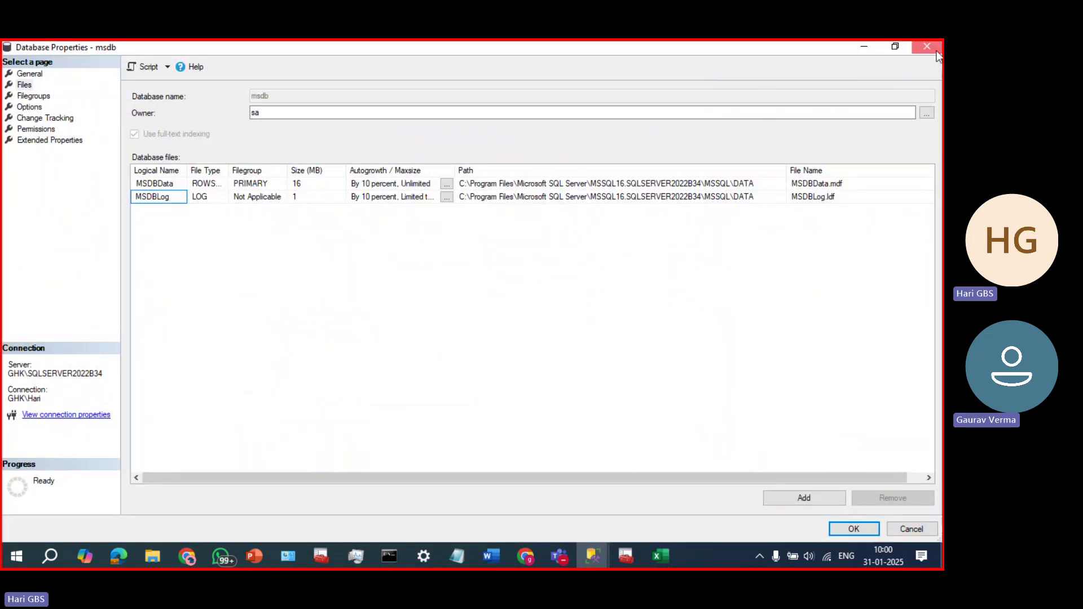
left_click(926, 47)
- Reopen the tempdb properties and examine its secondary data files up to tempdb_mssql_4.ndf
right_click(99, 265)
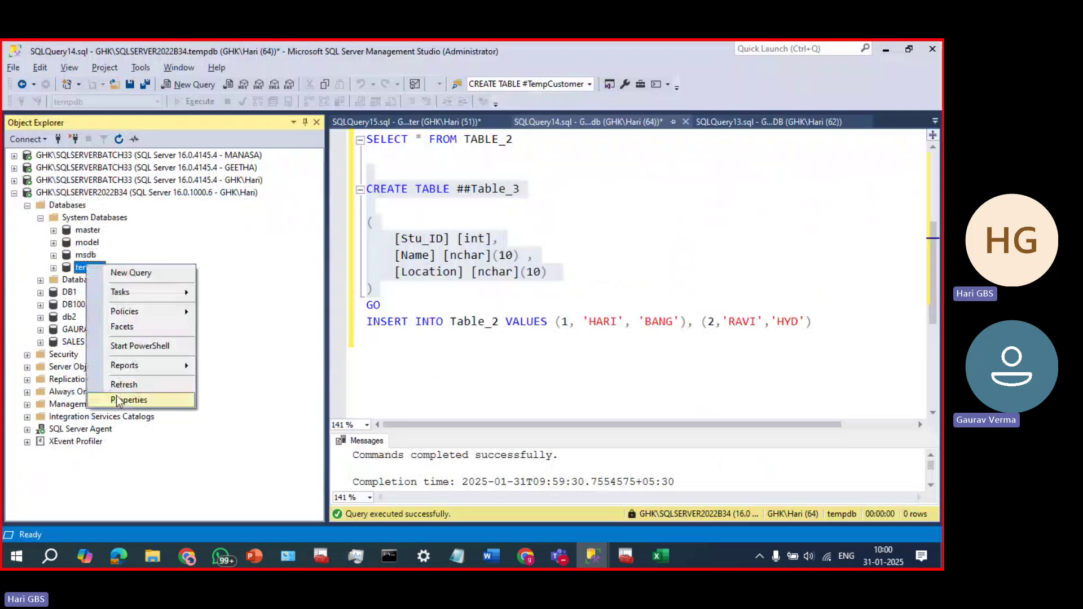
left_click(127, 399)
left_click(412, 236)
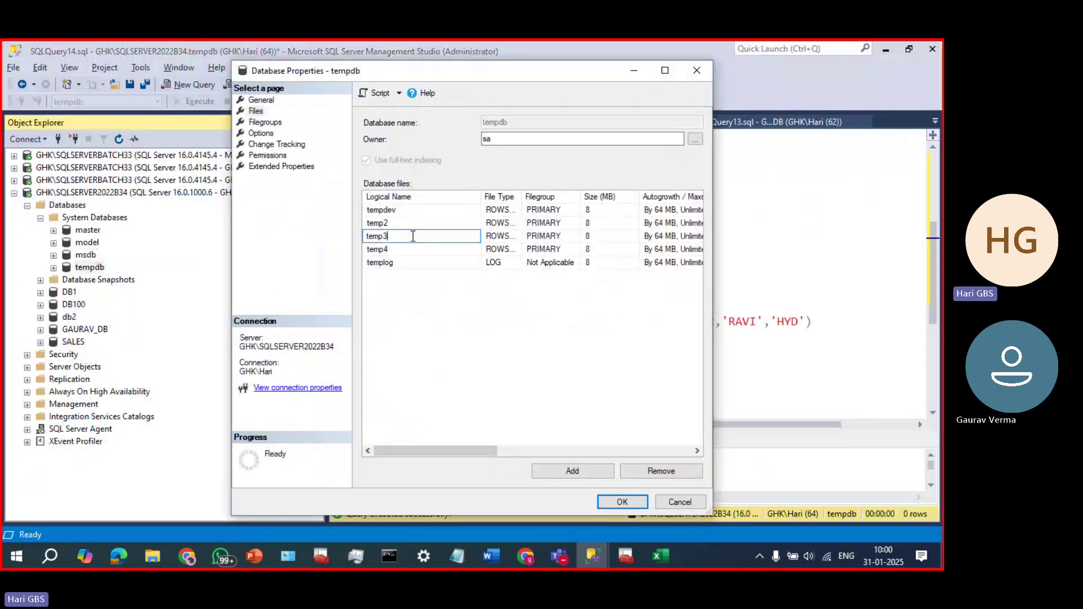
left_click(412, 249)
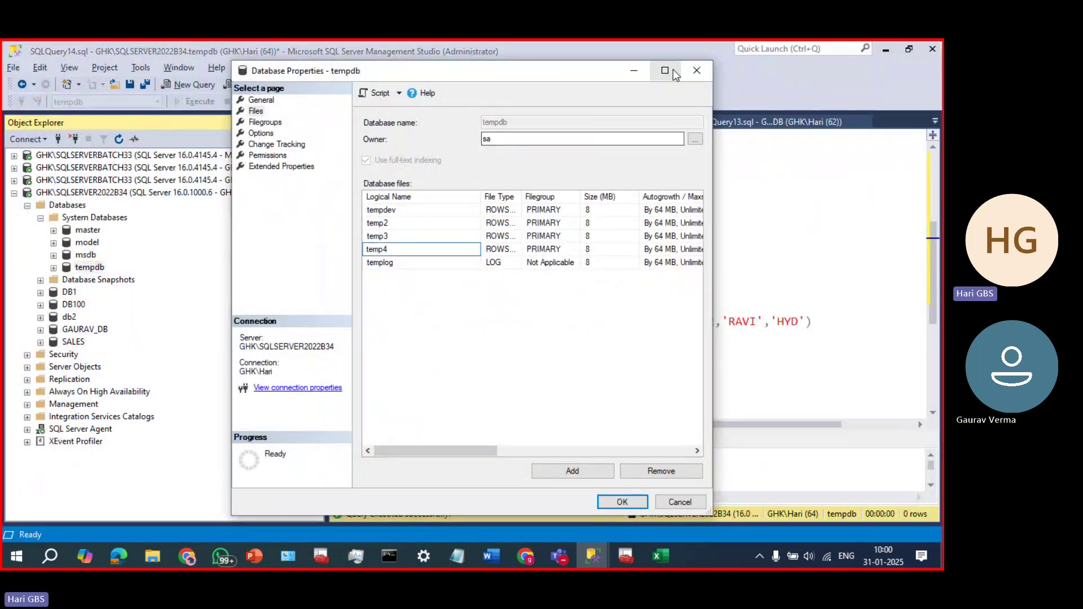
left_click(665, 70)
left_click(895, 224)
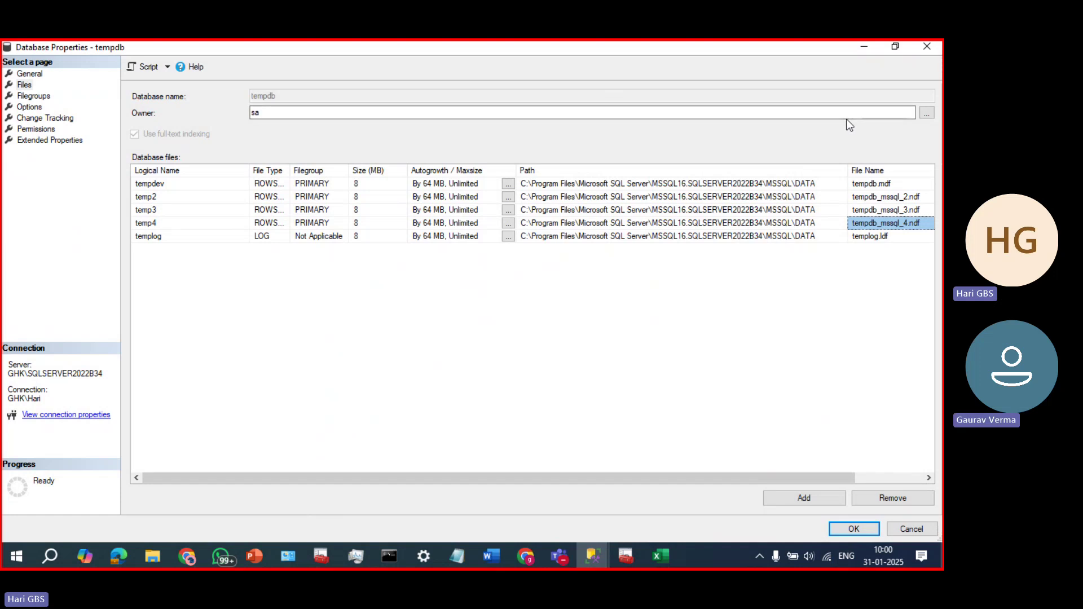
- Check the number of logical processors in Task Manager's CPU performance view and close Task Manager
left_click(691, 561)
right_click(689, 555)
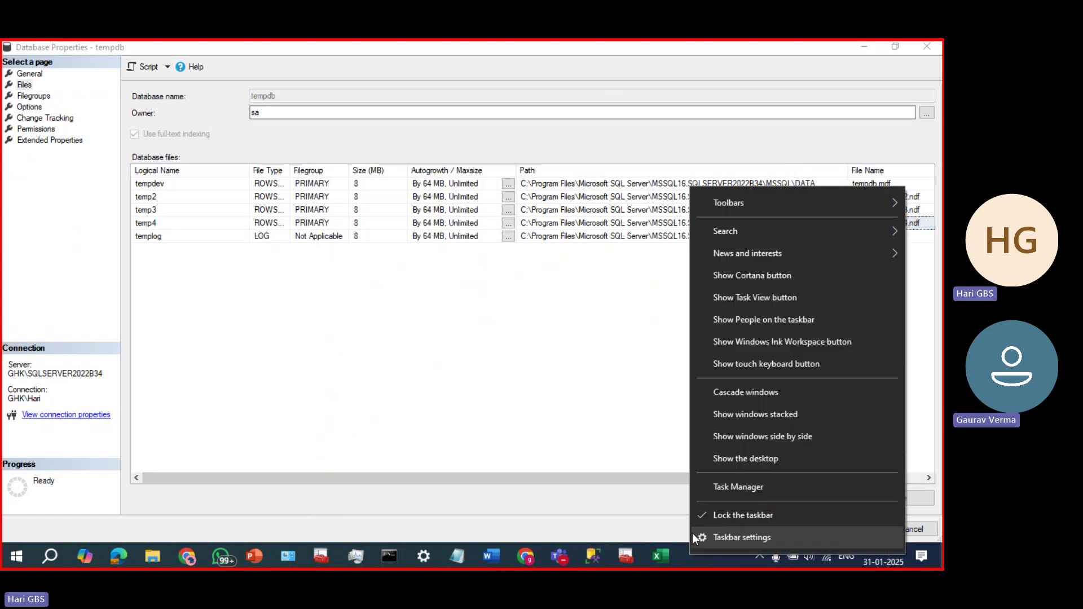
left_click(710, 487)
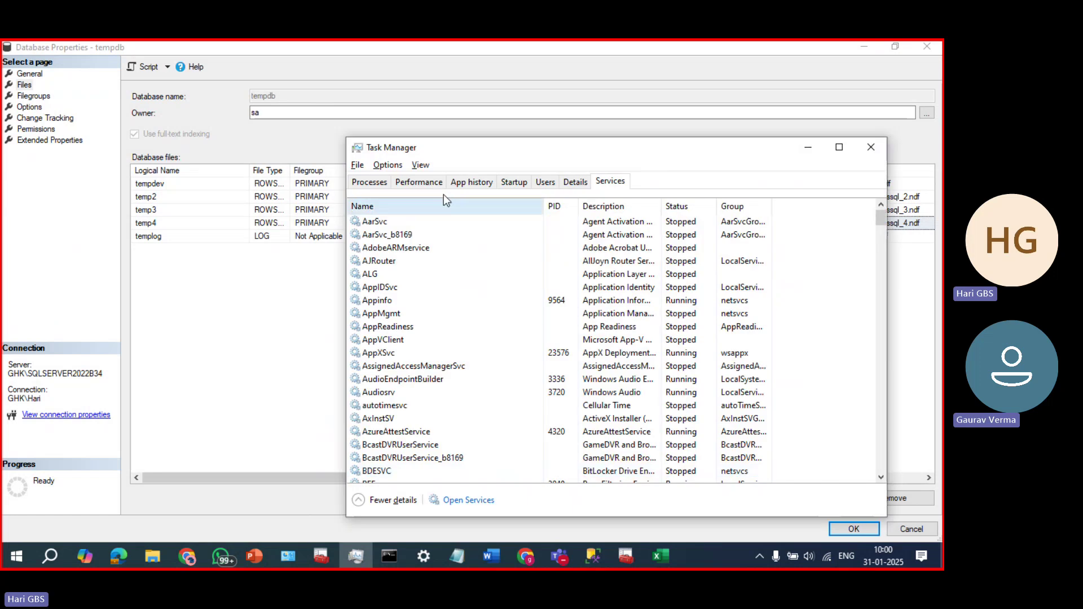
left_click(420, 182)
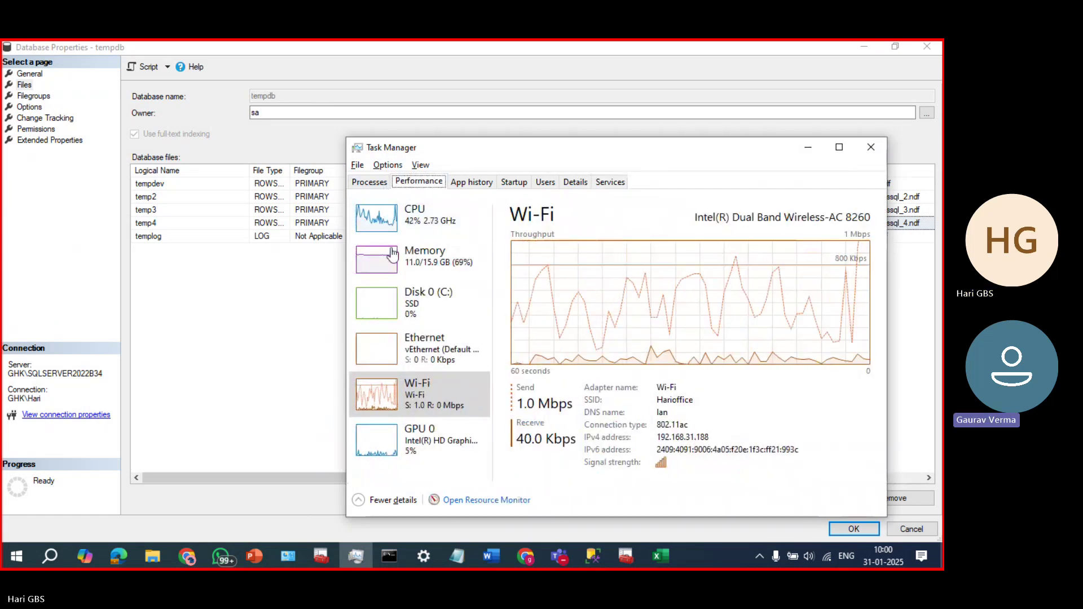
left_click(394, 218)
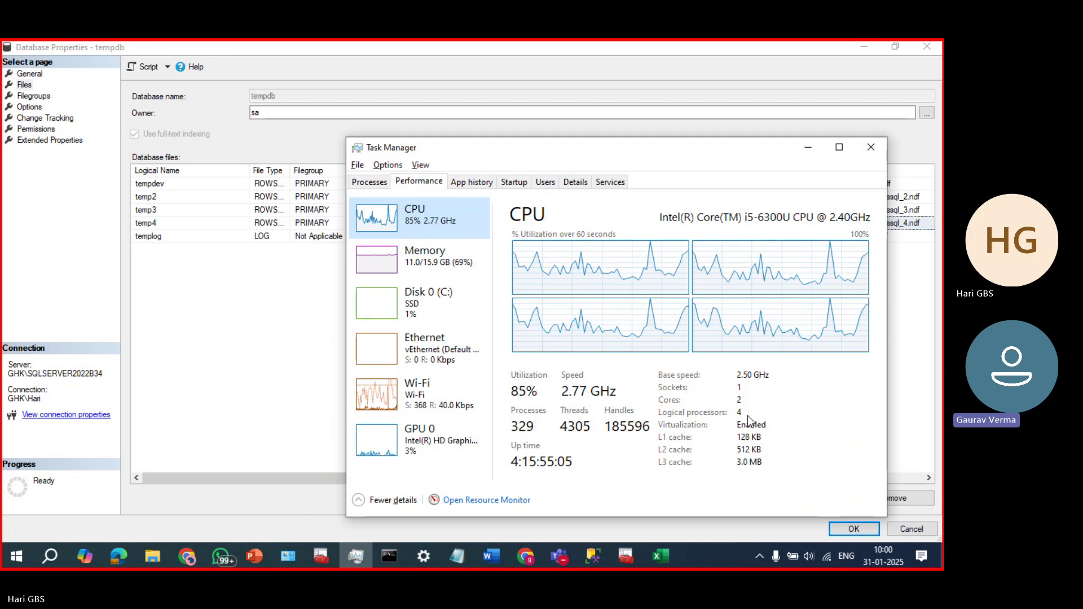
left_click(870, 148)
- Go through the tempdb data files temp2, temp3 and temp4, and leave the properties without saving changes
left_click(189, 187)
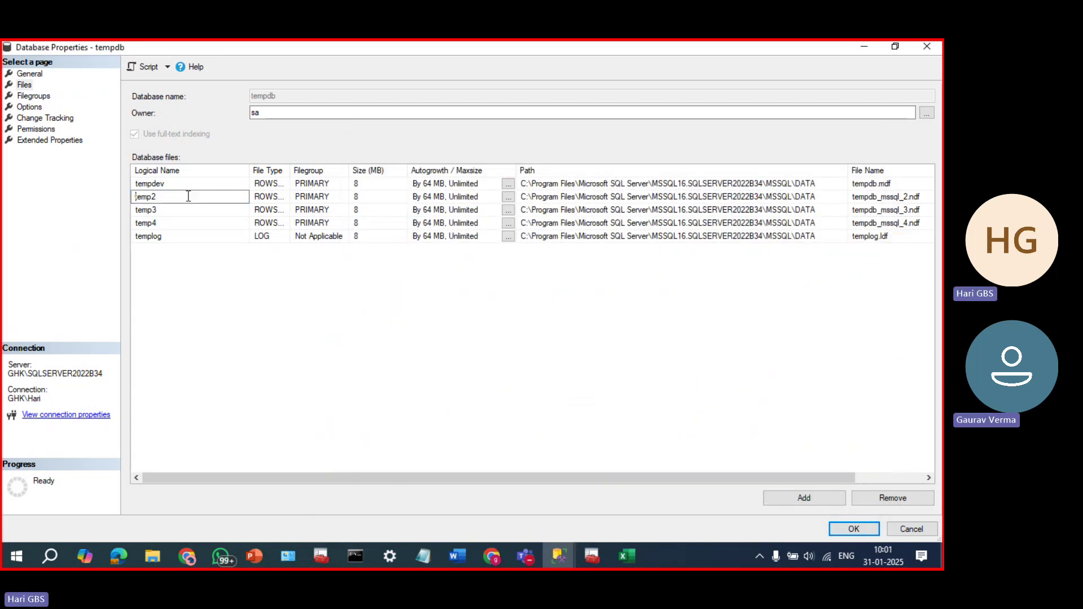
left_click(186, 207)
left_click(185, 224)
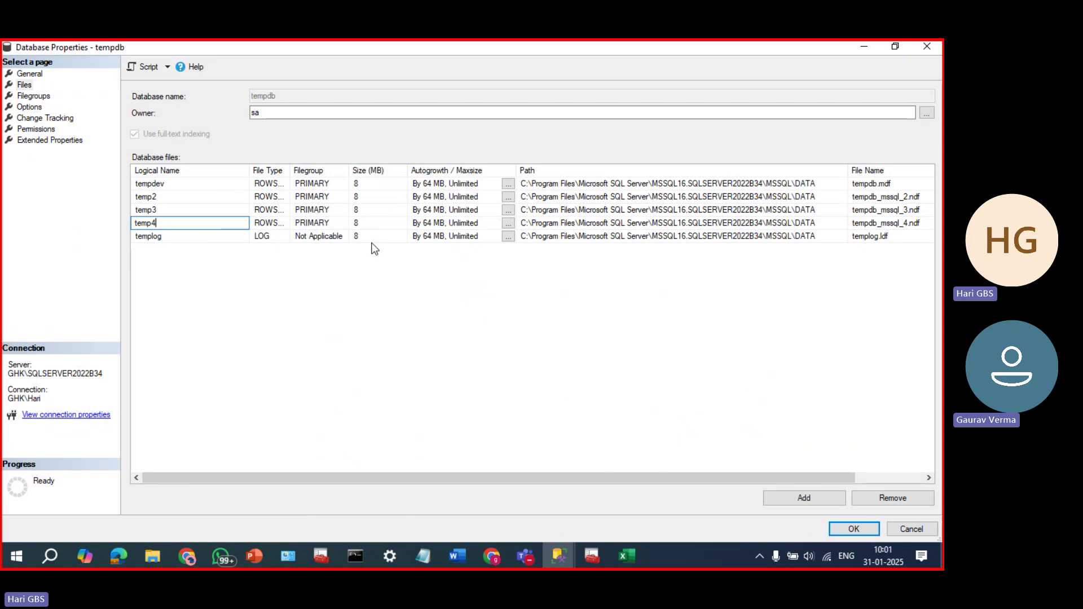
left_click(909, 528)
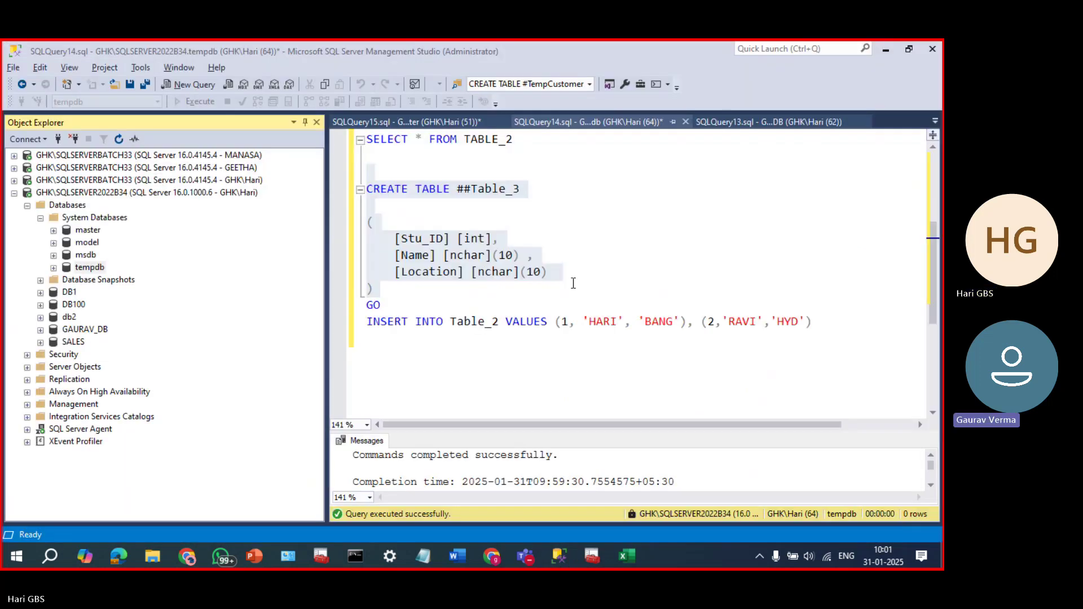
left_click(587, 264)
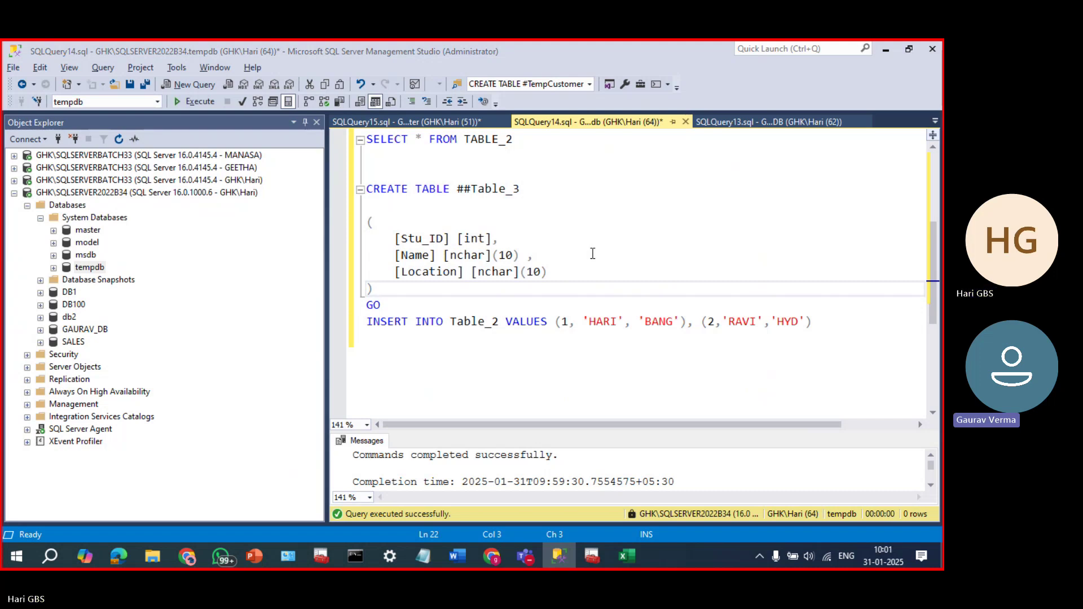
- Show the Resource Database slide in PowerPoint, keep the presentation open, and return to tempdb in Management Studio
key("alt+Tab")
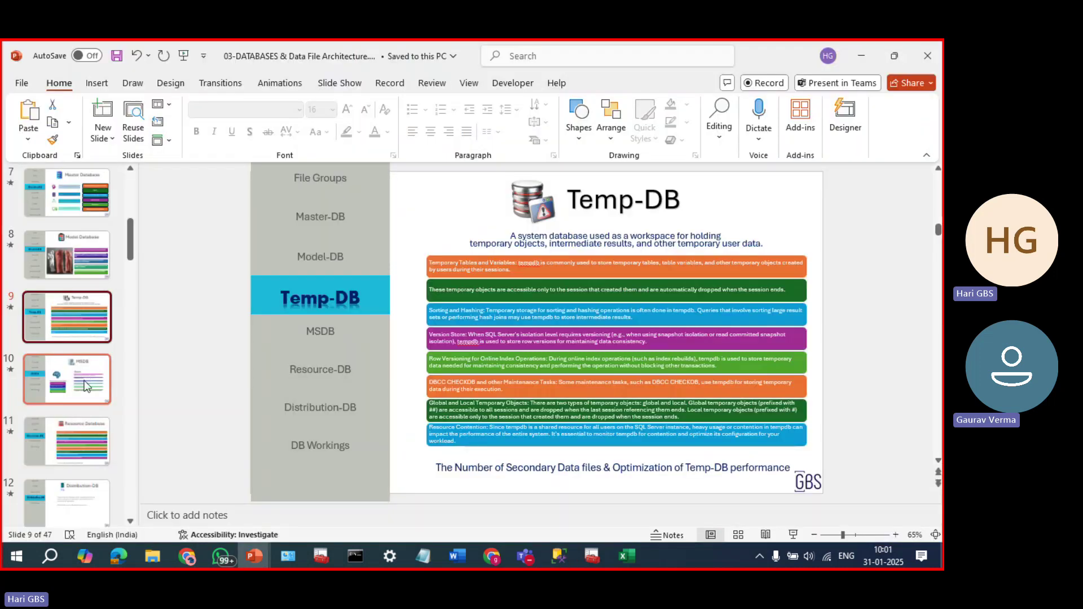
left_click(76, 447)
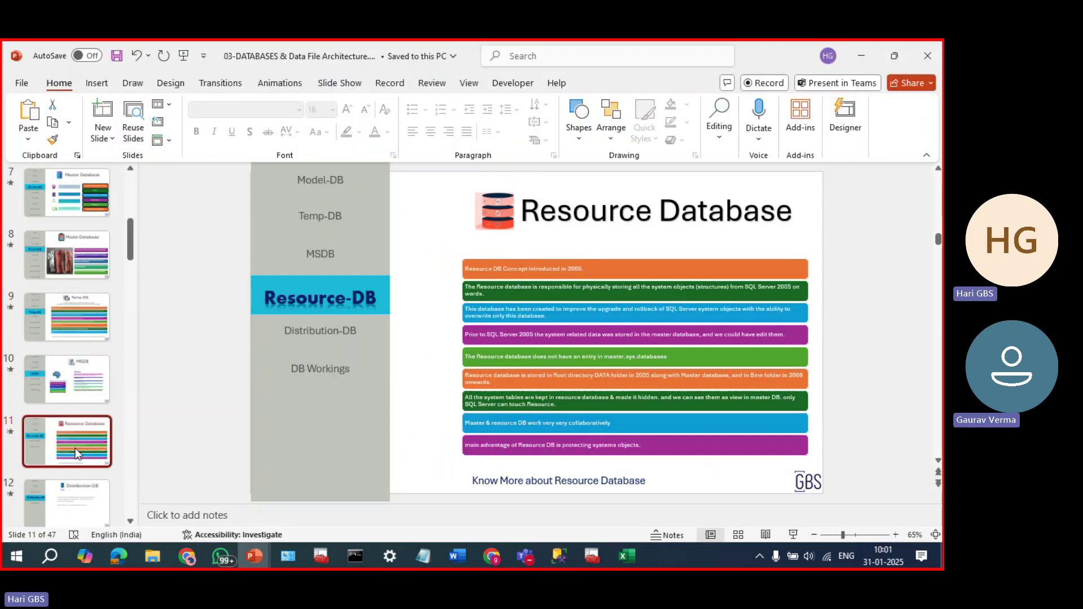
scroll(128, 360, "down", 2)
left_click(927, 55)
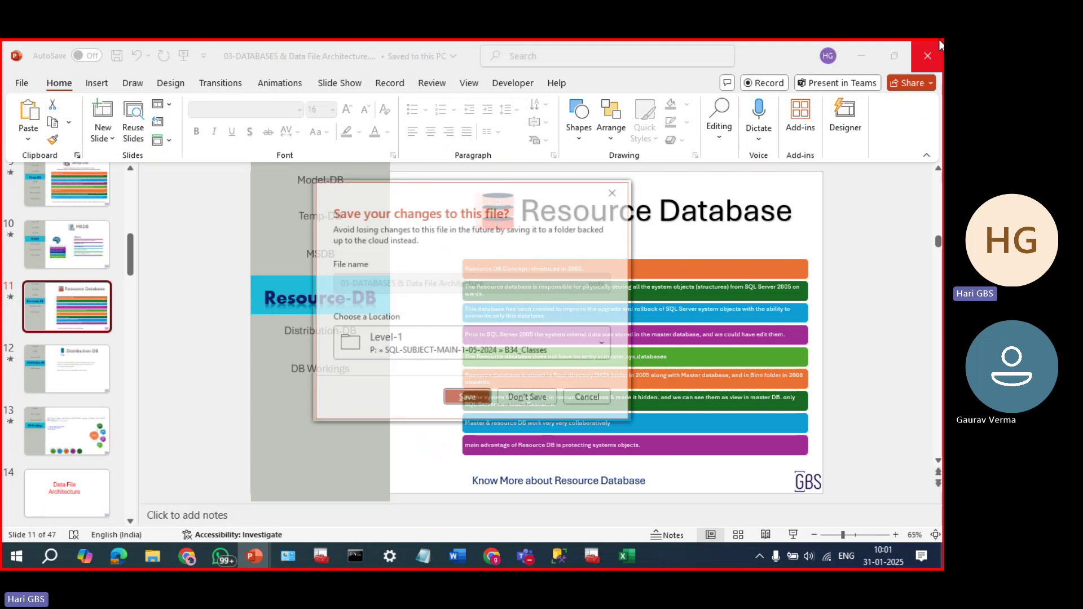
left_click(614, 191)
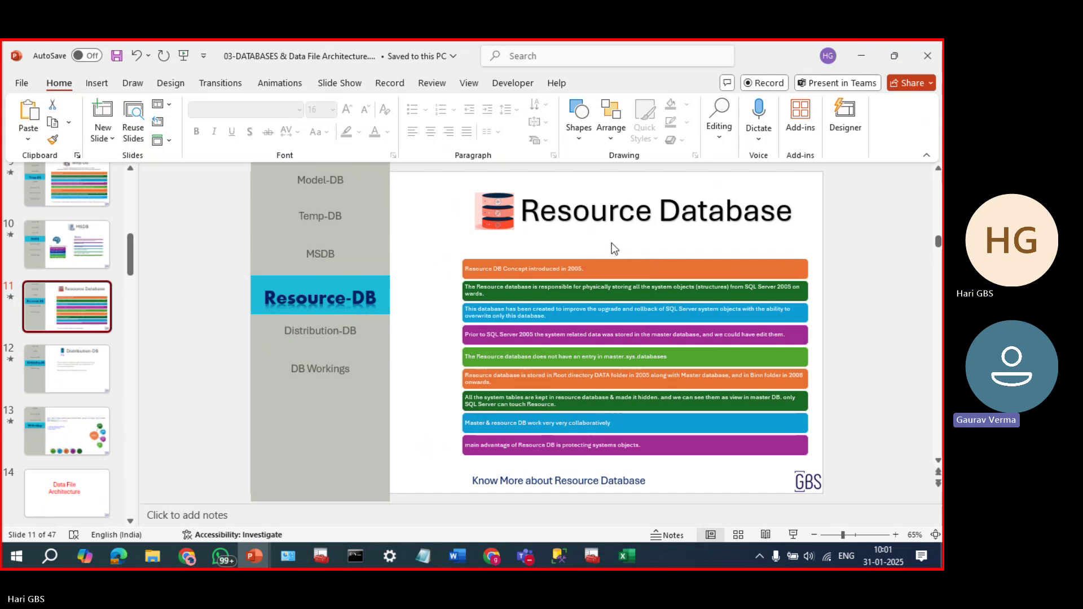
key("alt+Tab")
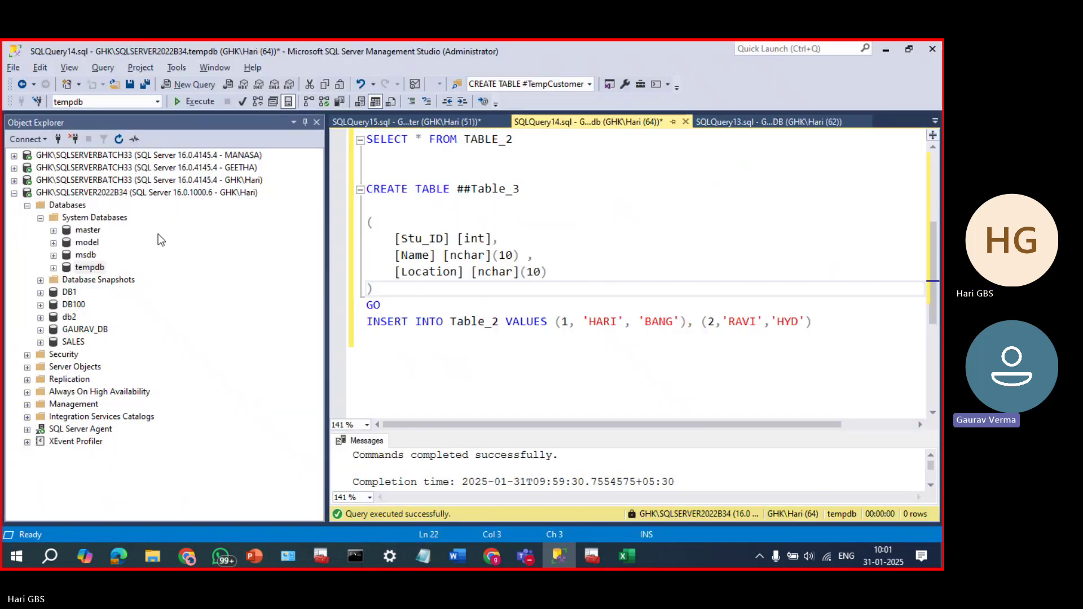
left_click(92, 268)
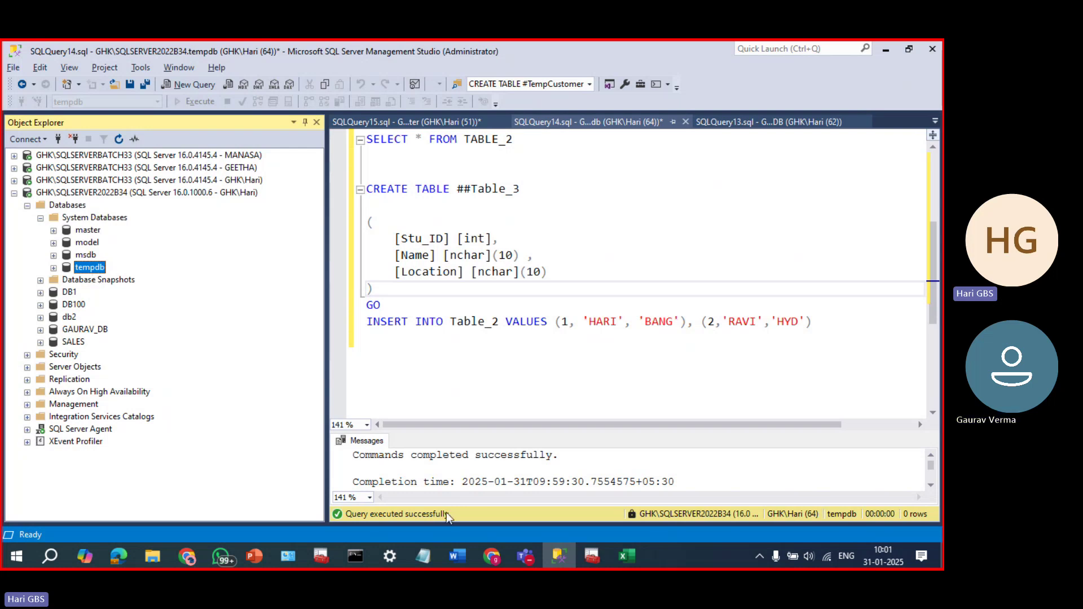
- Switch to the Teams meeting, stop its recording, and minimize the meeting window
mouse_move(520, 559)
left_click(494, 522)
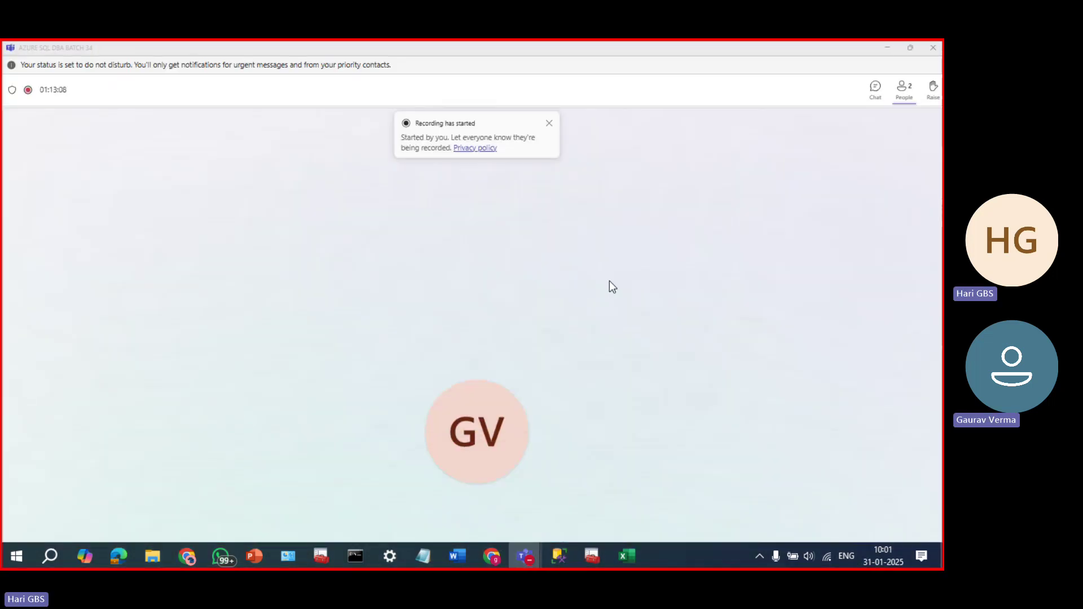
left_click(725, 89)
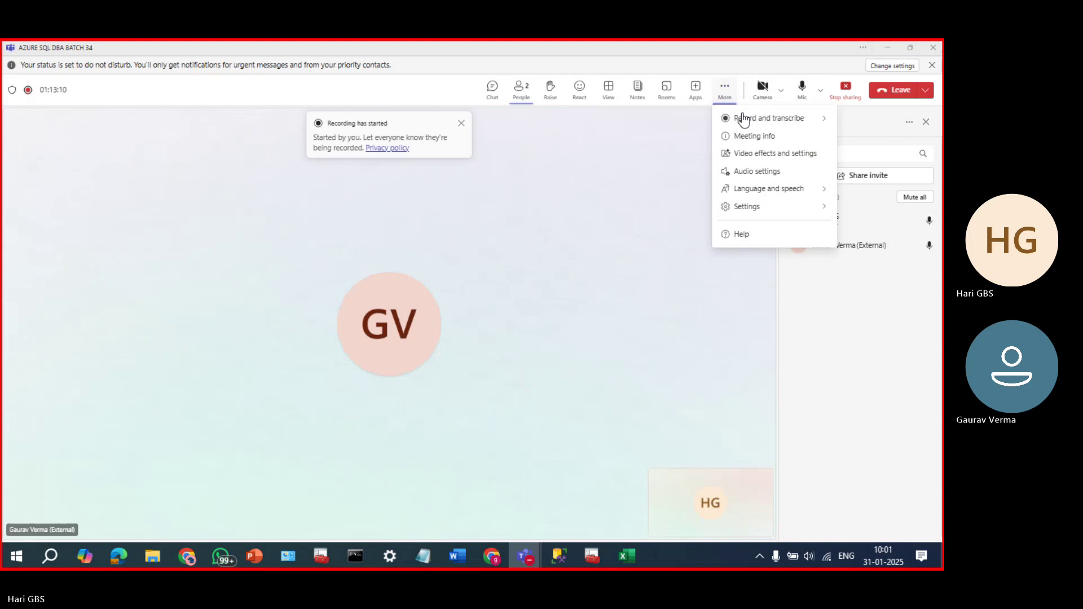
mouse_move(734, 118)
left_click(688, 125)
left_click(550, 311)
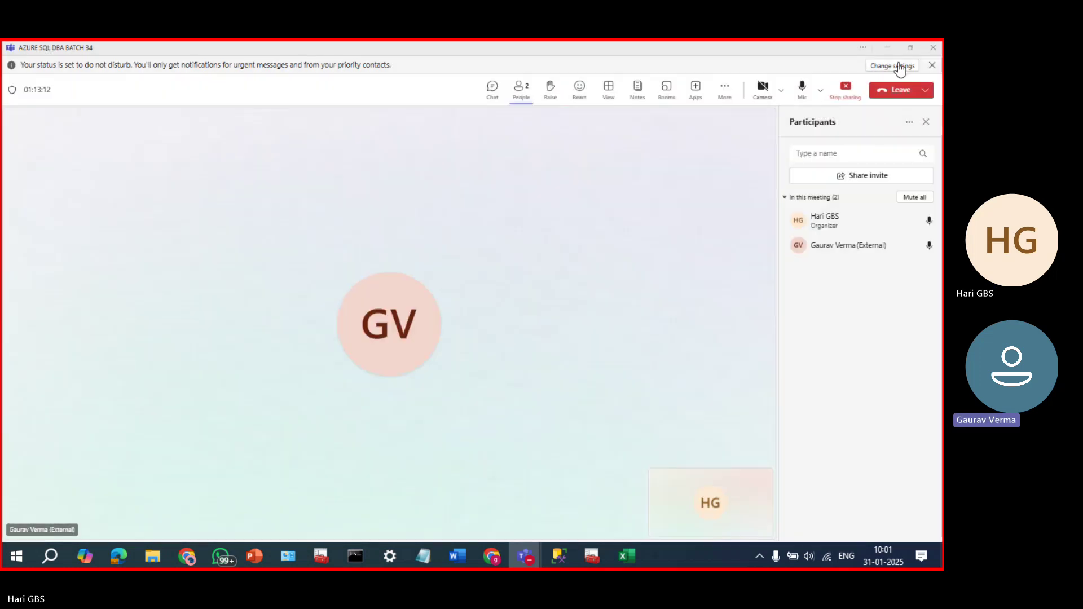
left_click(887, 50)
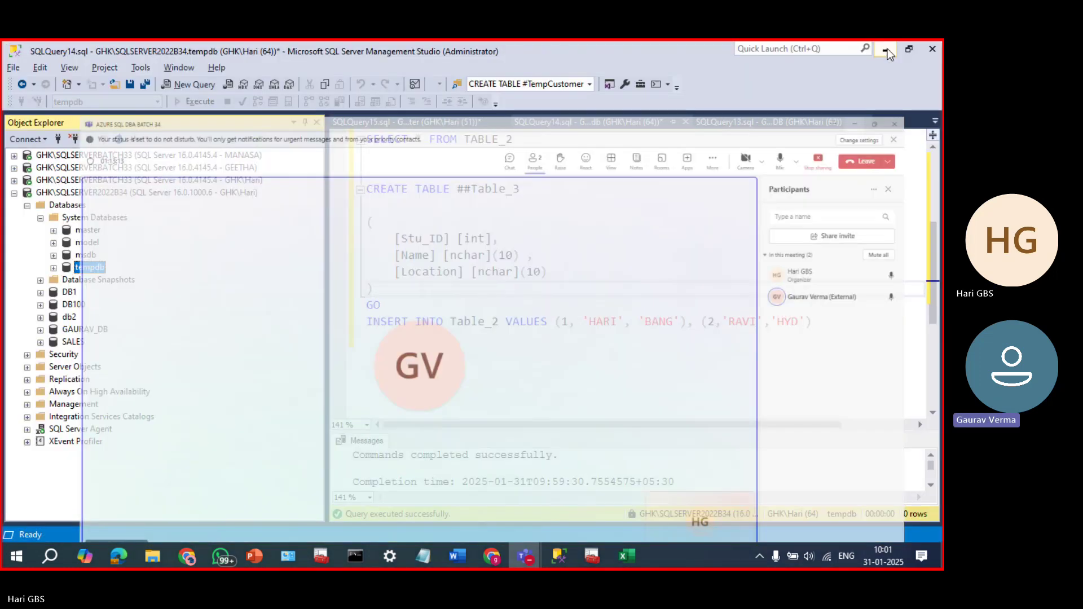